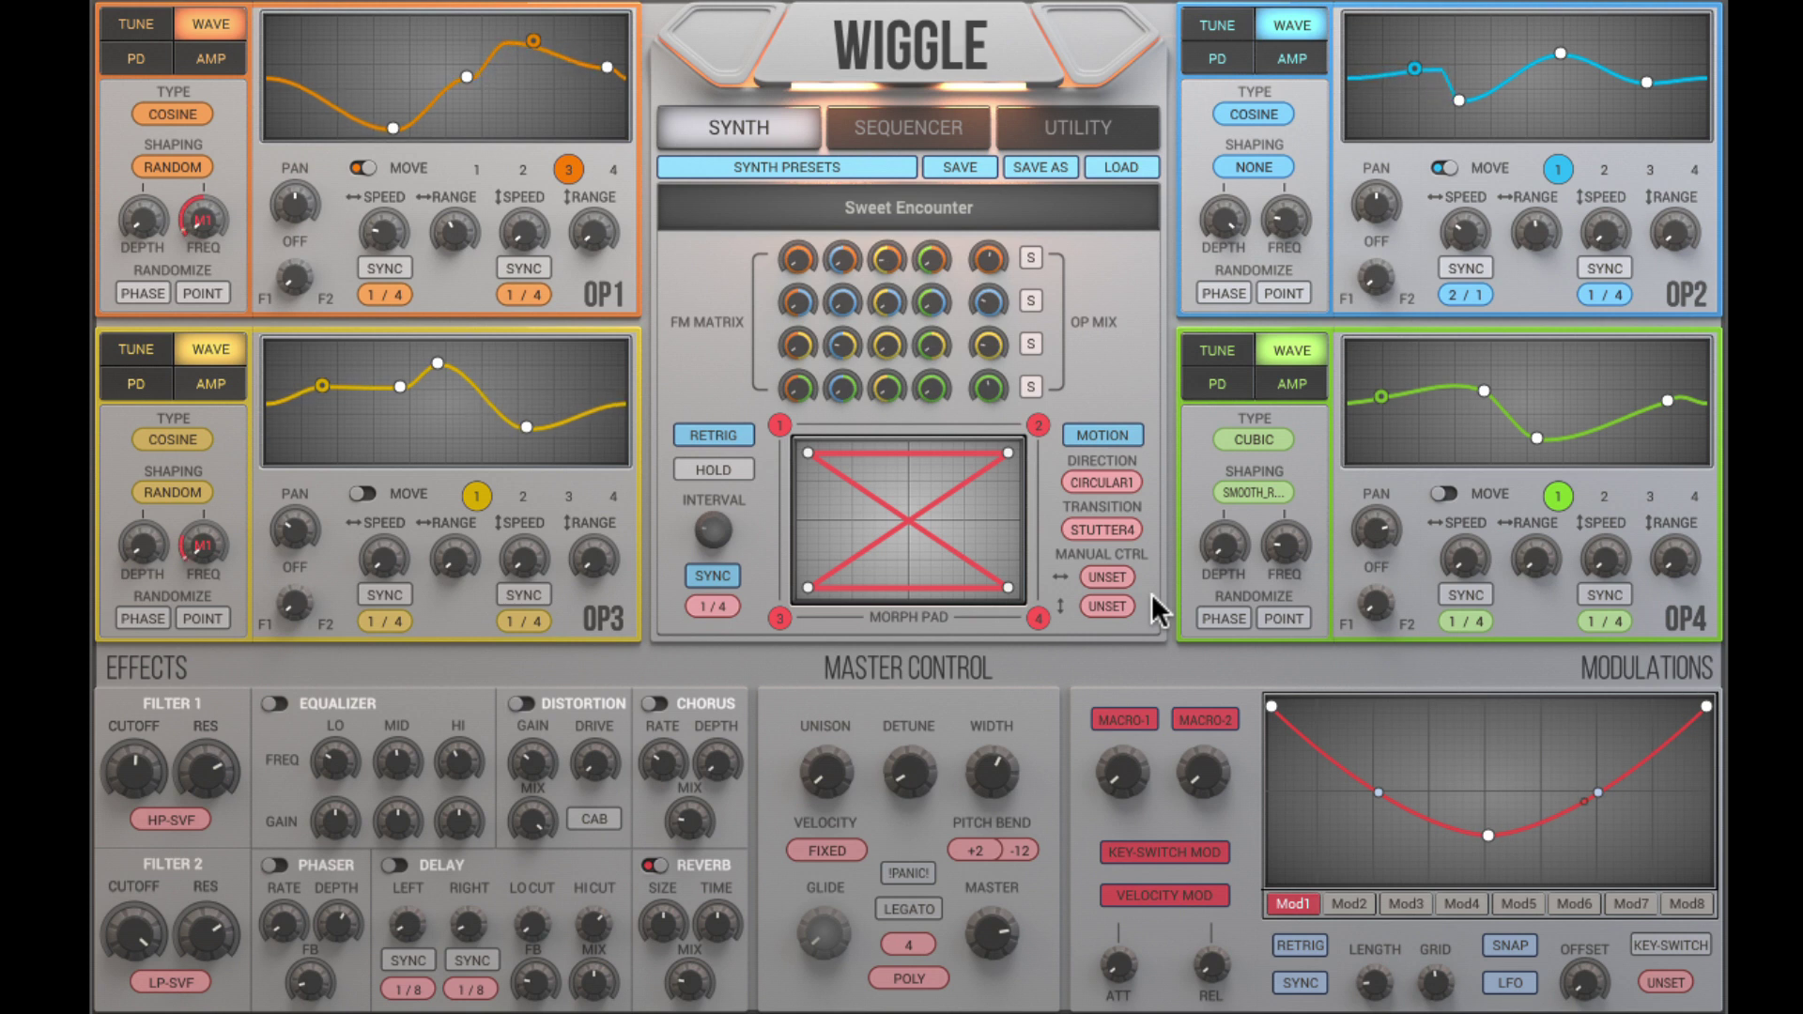
Switch MOTION off, drag the morph dot up the pad, and open the preset browser
left_click(1129, 437)
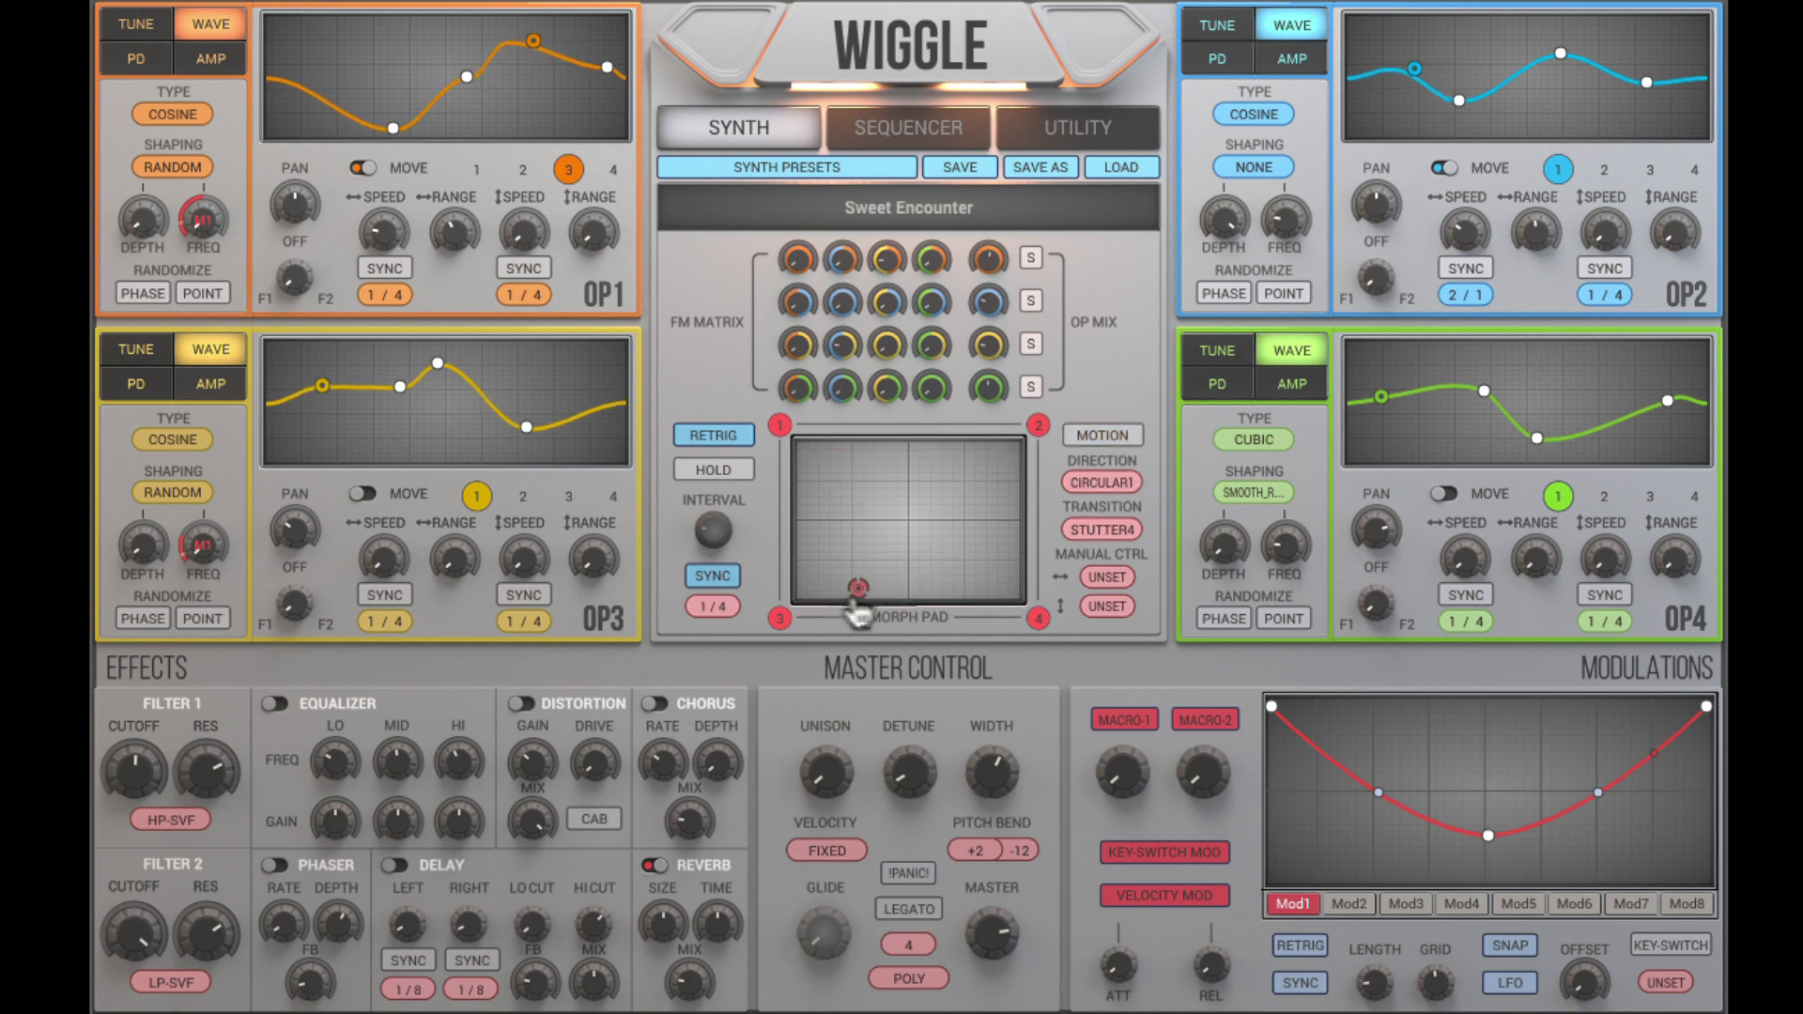
left_click_drag(856, 599, 817, 474)
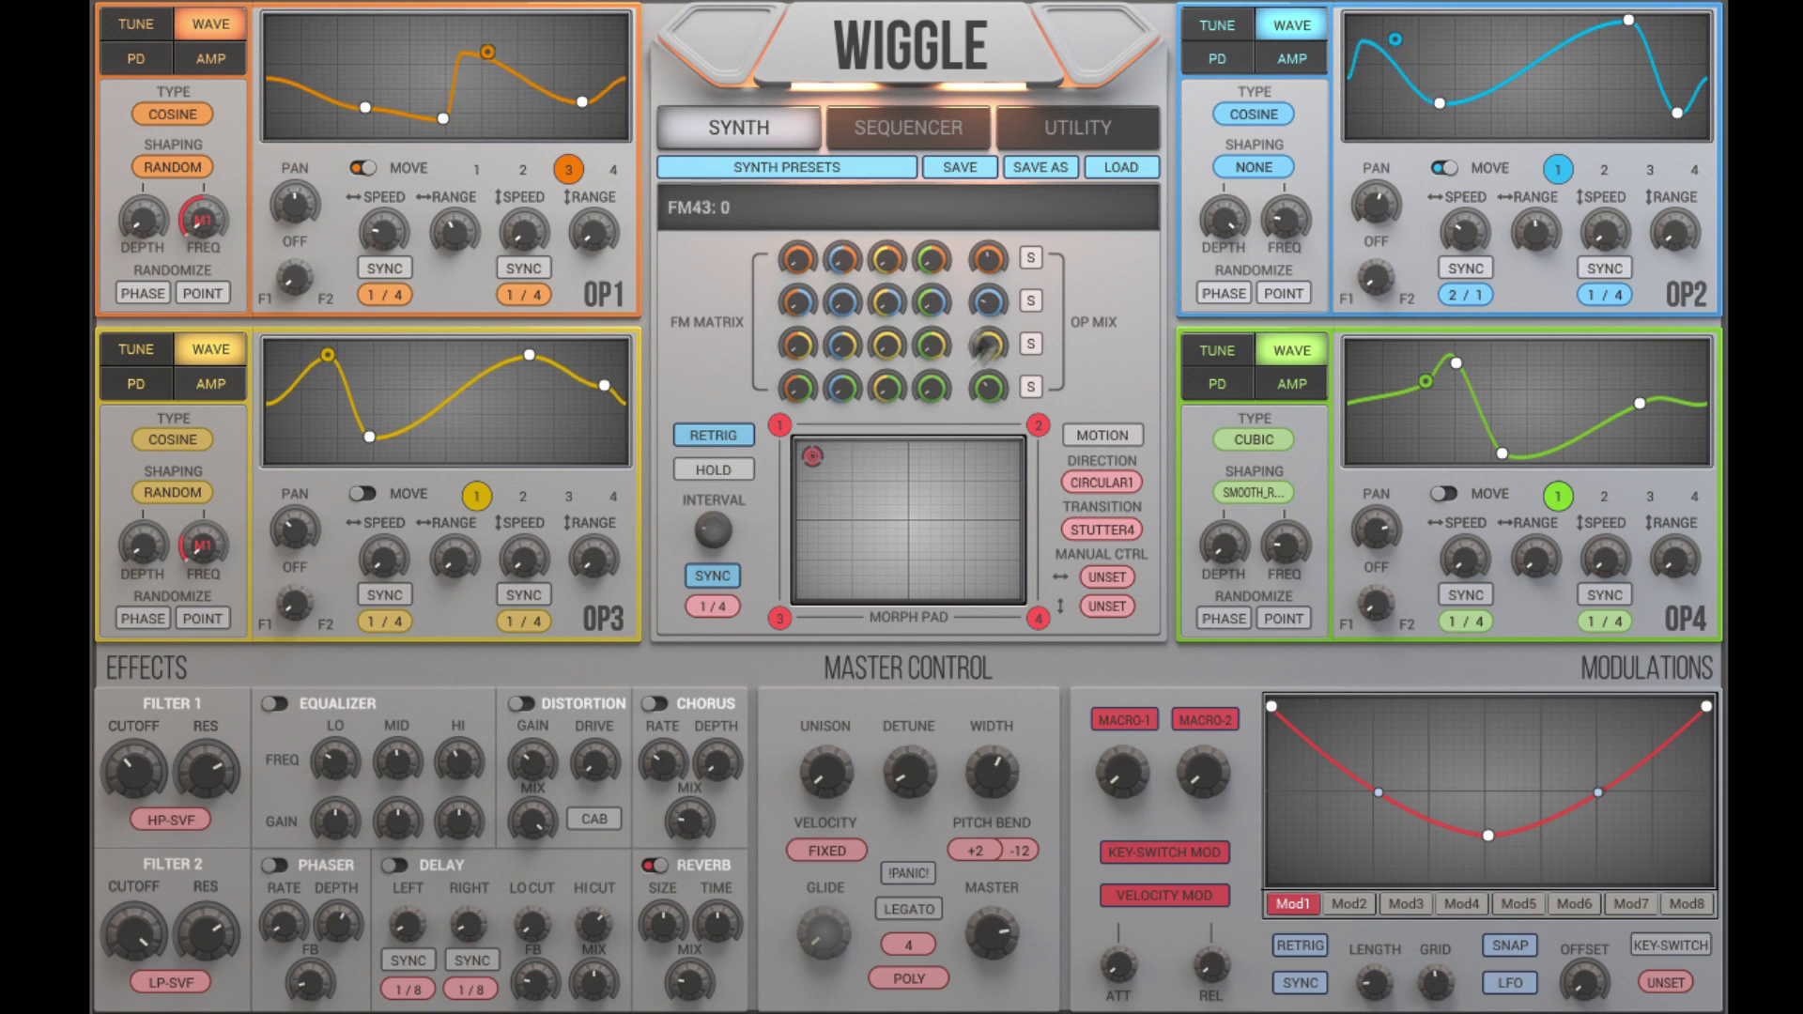
left_click(914, 183)
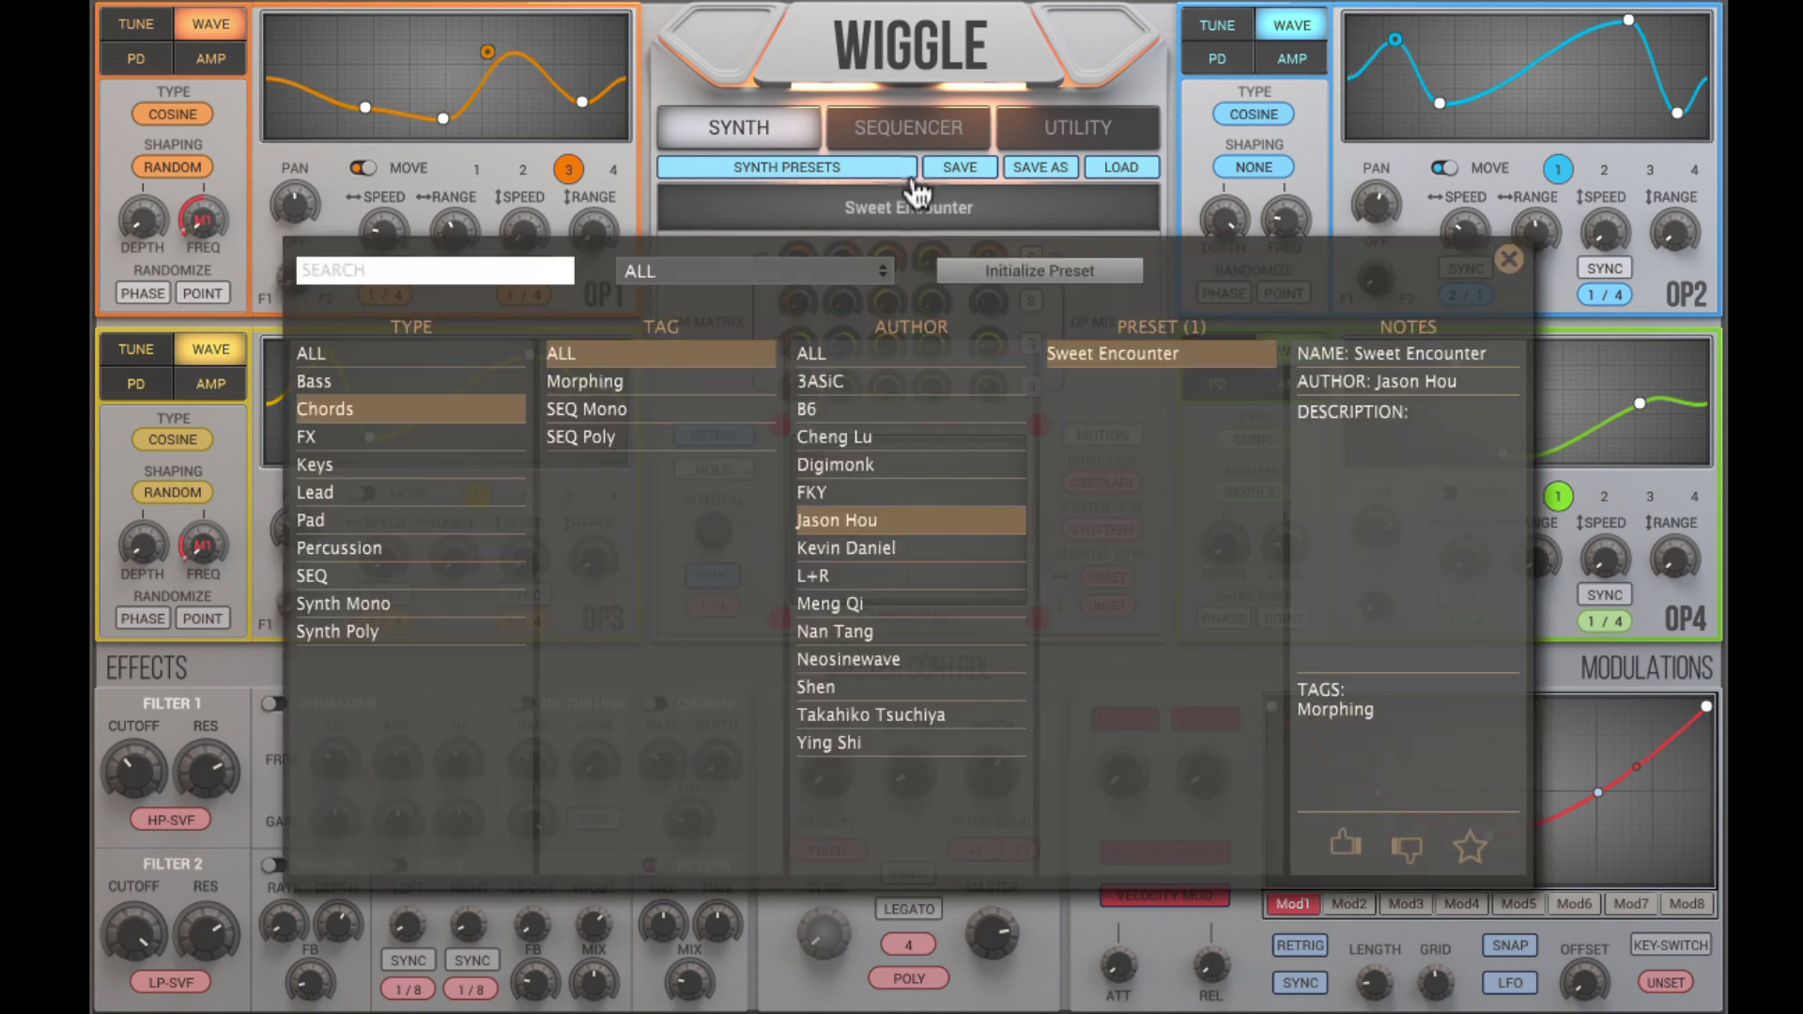
Initialize the preset and make OP1 a COSINE wave with three reshaped wave points
left_click(988, 269)
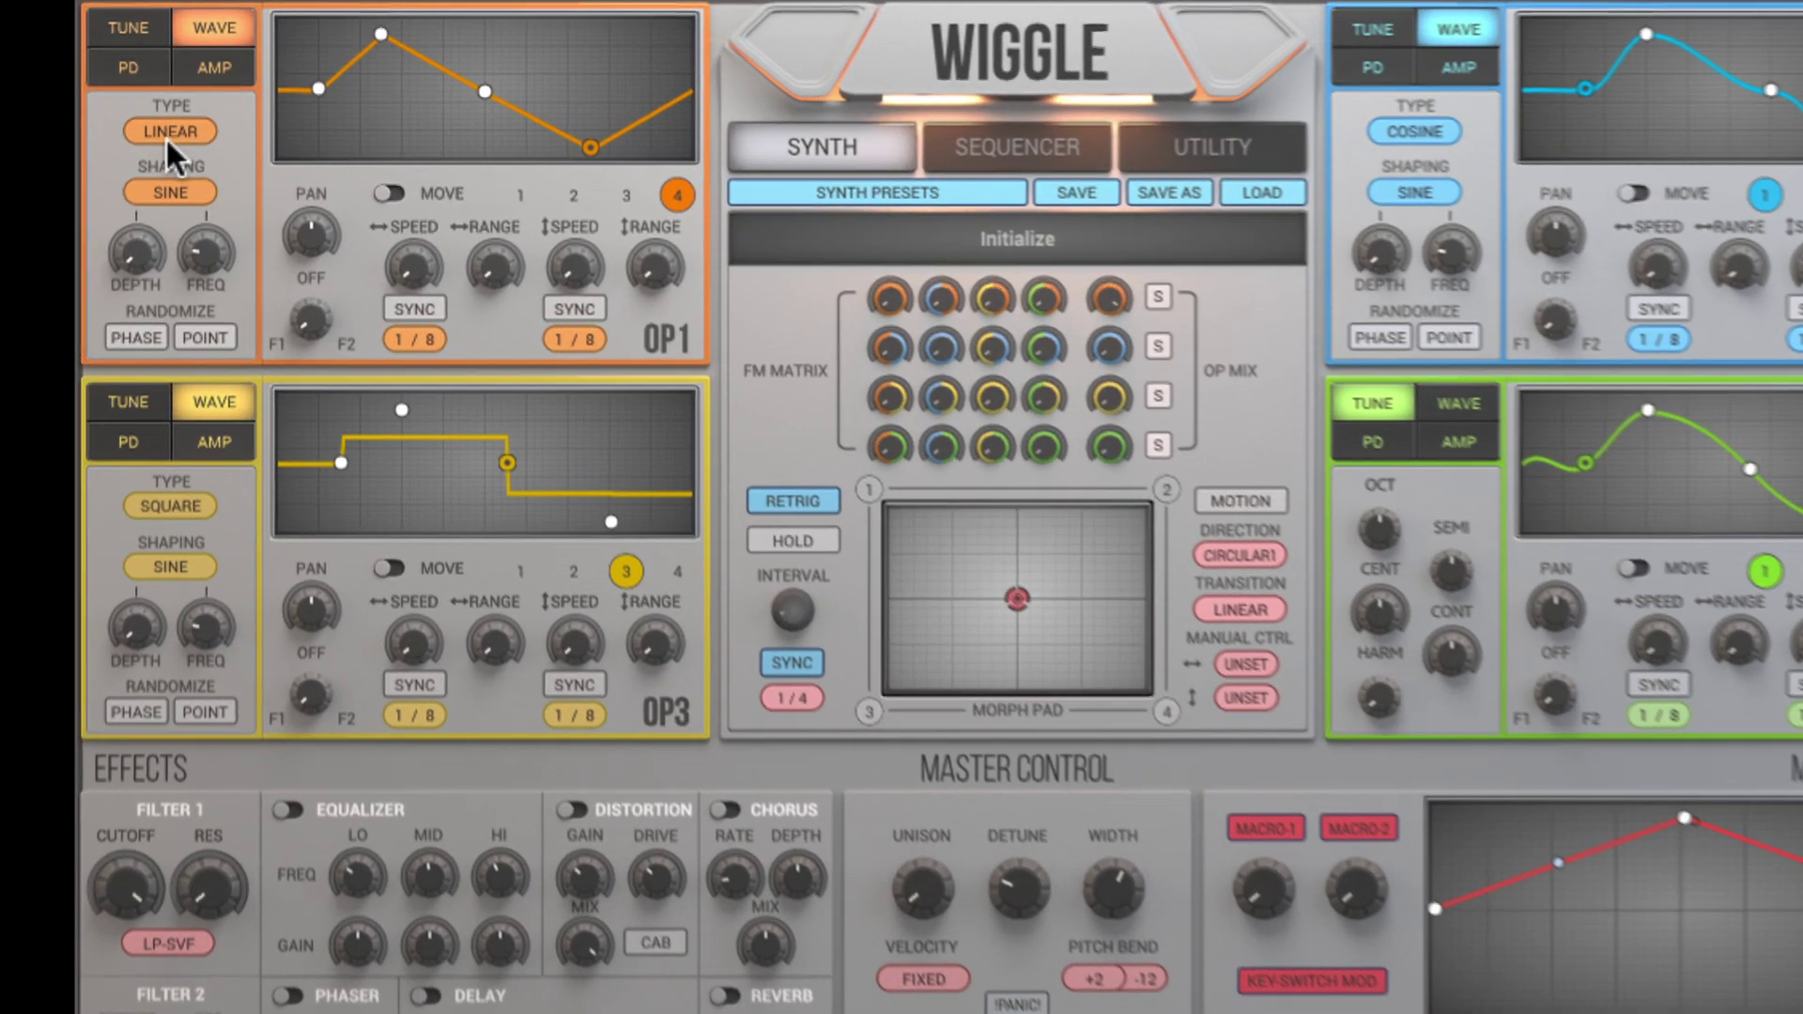
left_click(170, 116)
left_click(178, 274)
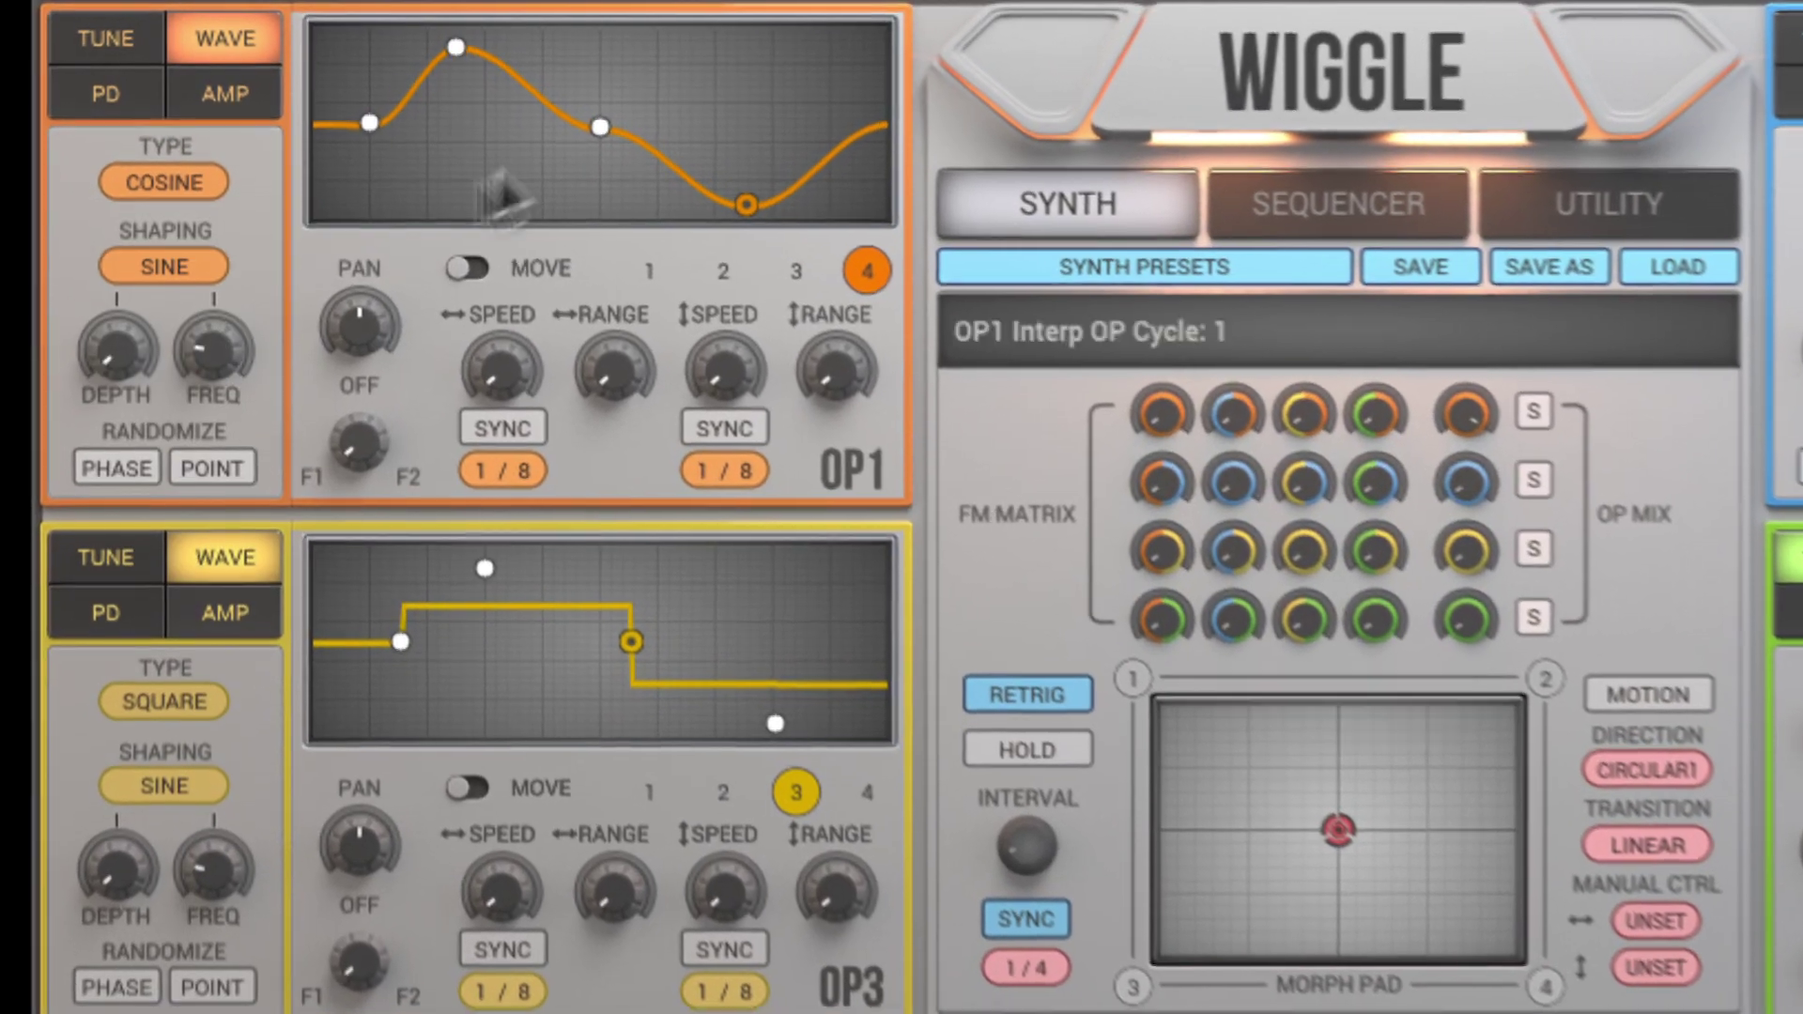
left_click_drag(409, 150, 419, 161)
left_click_drag(673, 148, 599, 210)
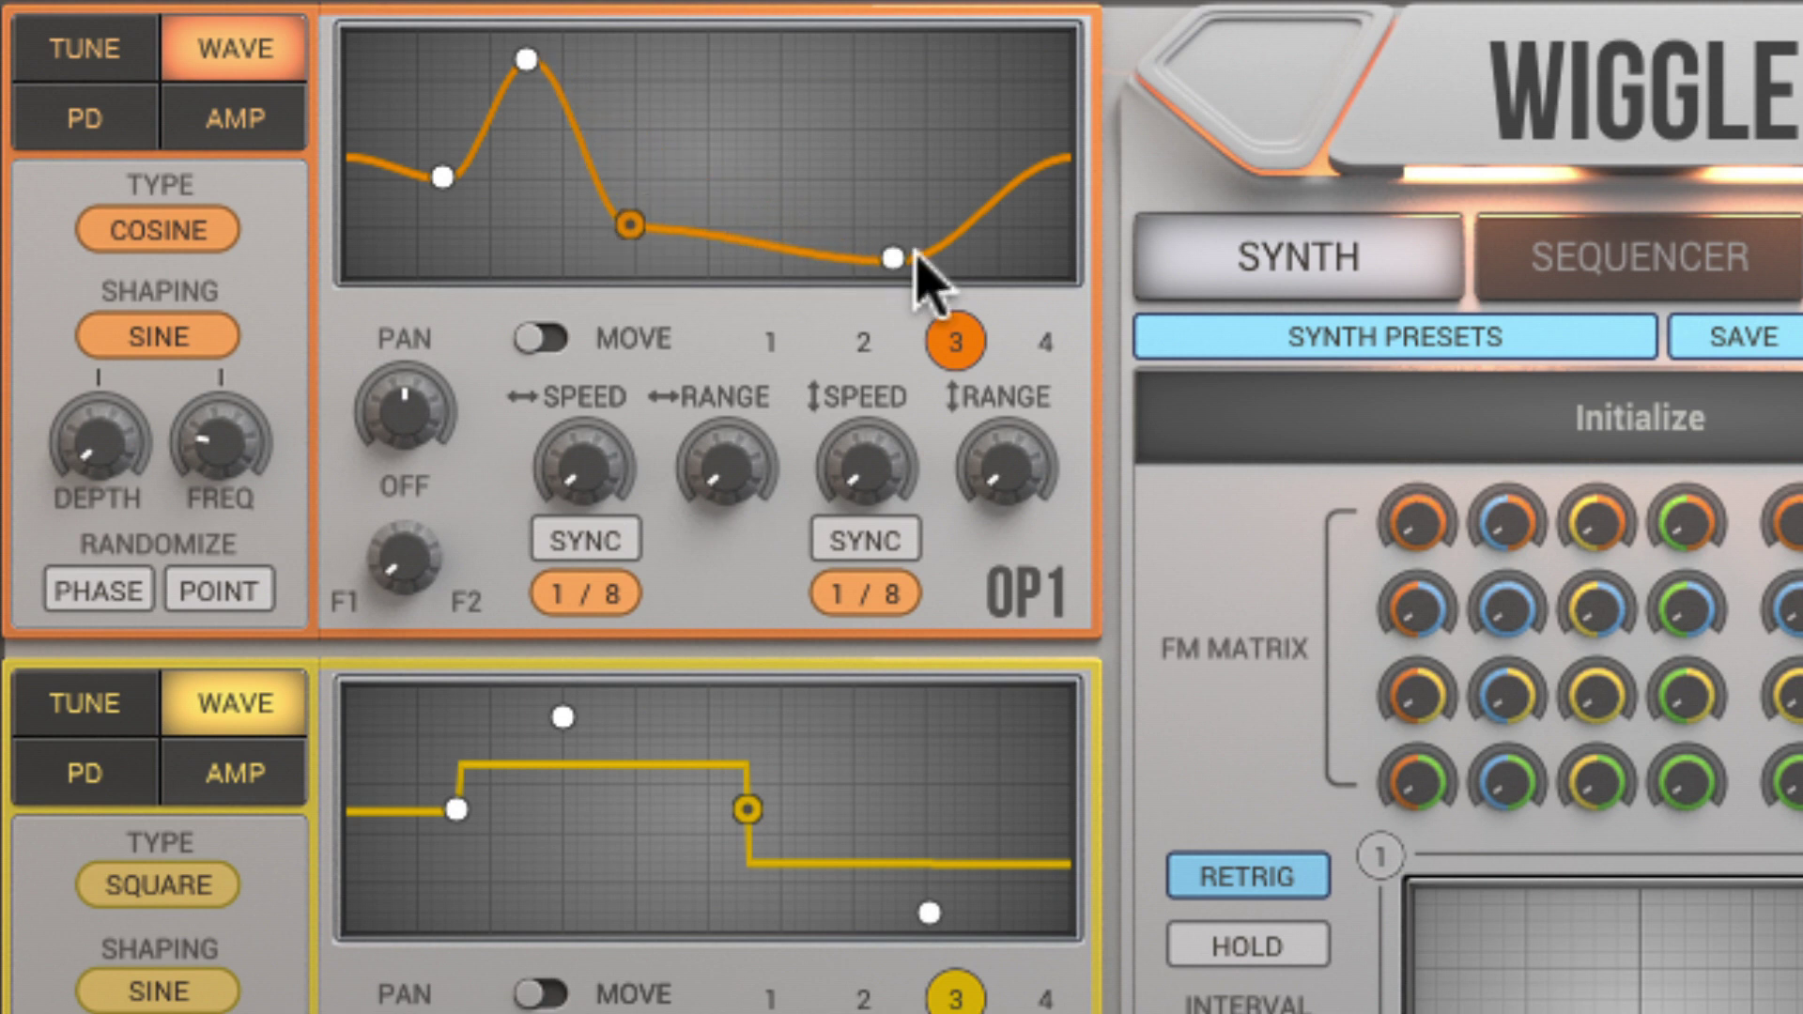
left_click_drag(895, 260, 787, 77)
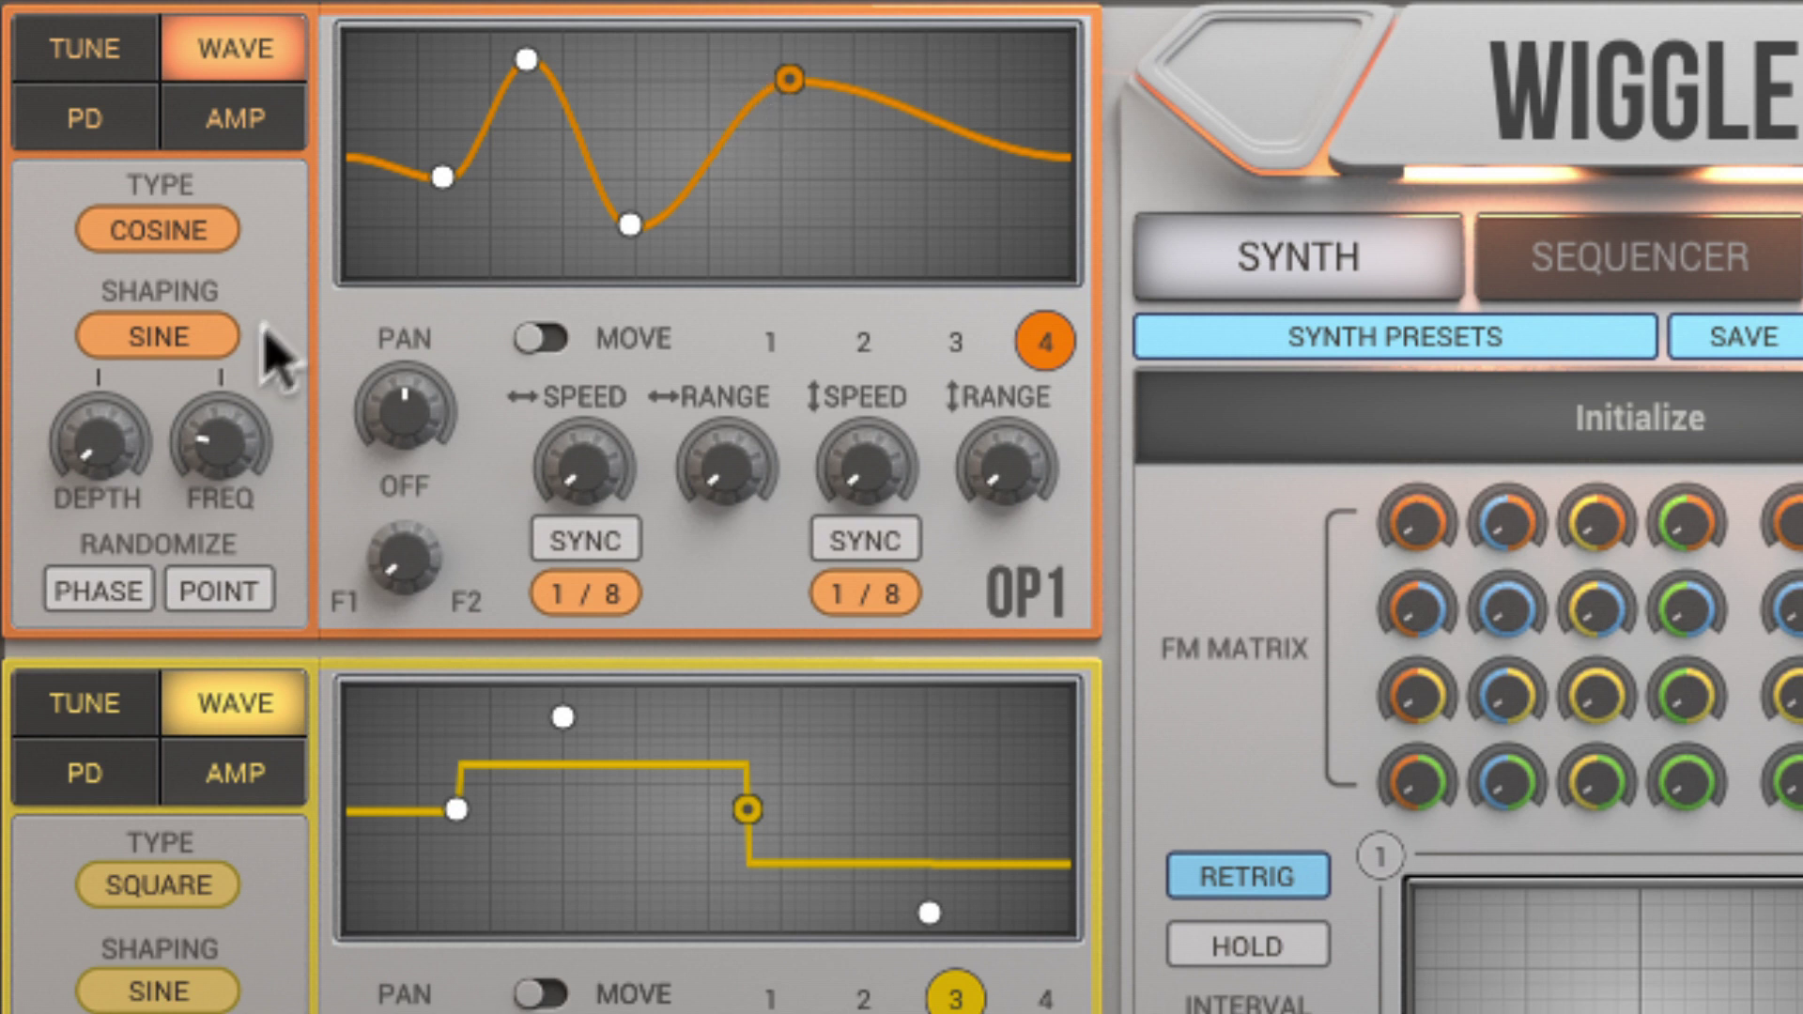
Add ripple to OP1's wave with the Randomize DEPTH and FREQ knobs (amp 0.21, cycle 0.99)
left_click_drag(98, 425, 112, 89)
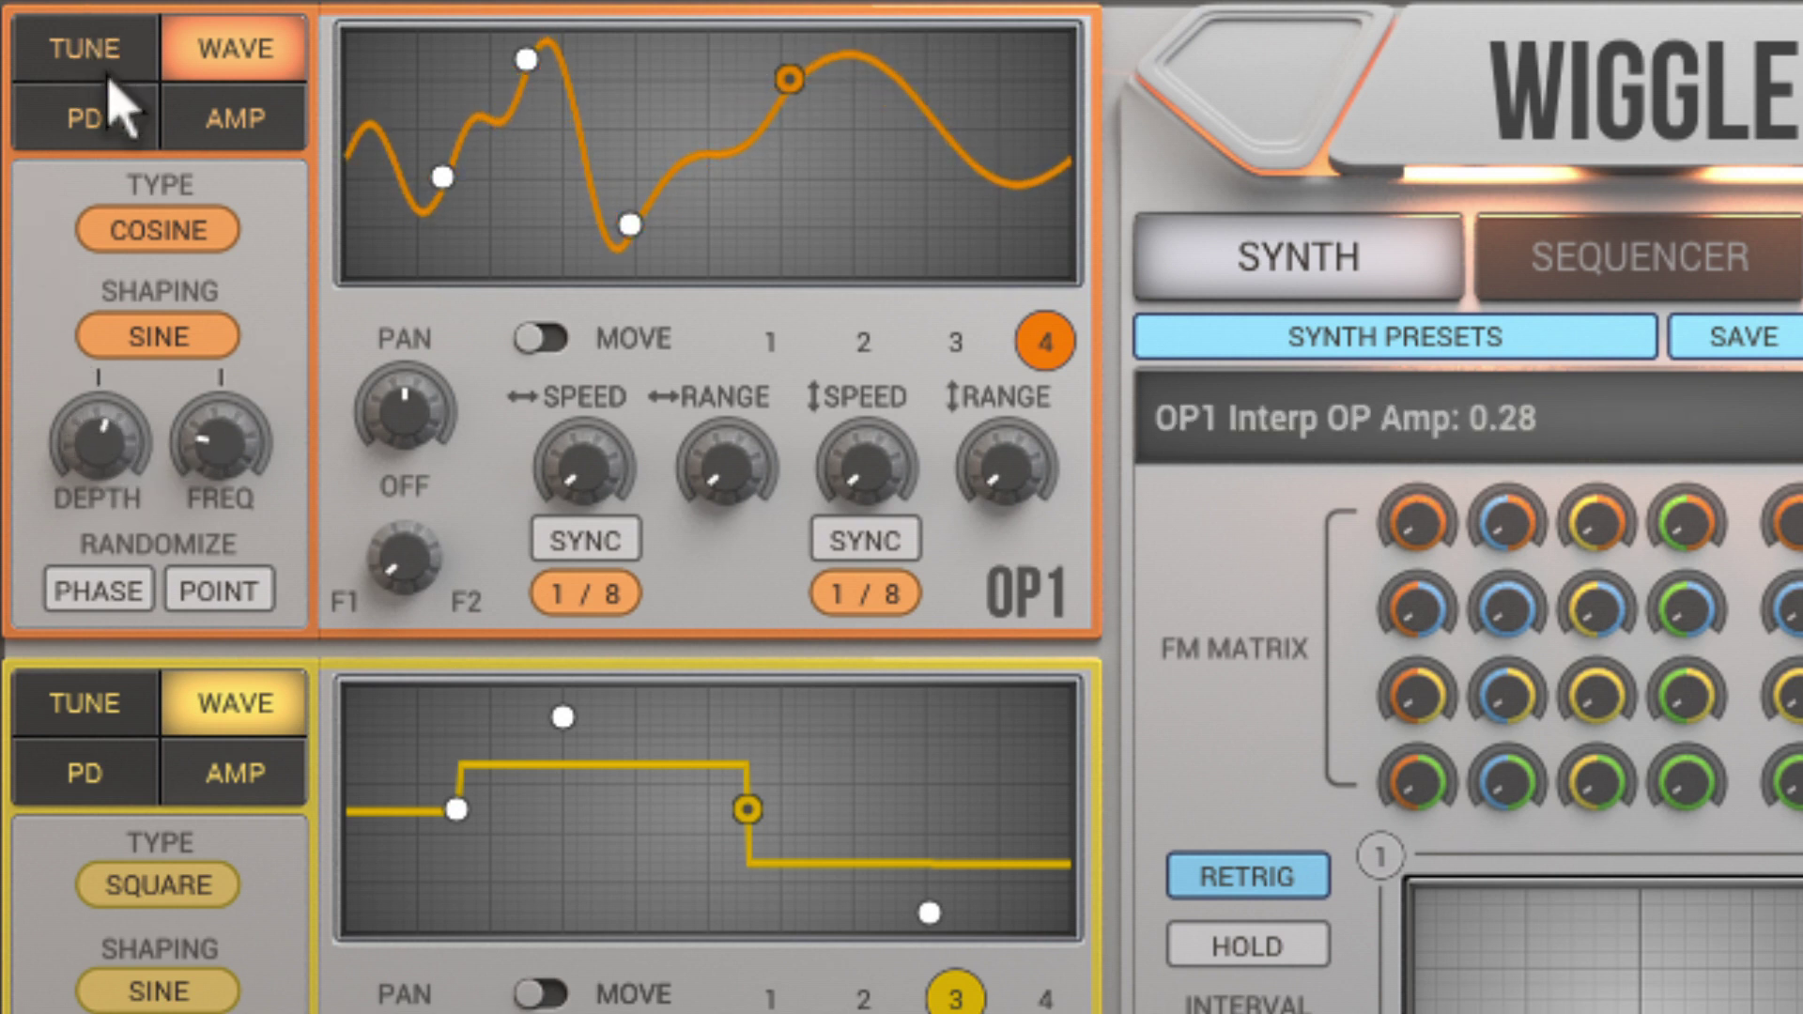
mouse_move(229, 451)
left_mouse_down()
mouse_move(202, 249)
mouse_move(198, 446)
left_mouse_up()
left_click_drag(100, 399, 104, 514)
Switch OP1's phase distortion to Customize and pull the middle curve point down-right
left_click(125, 102)
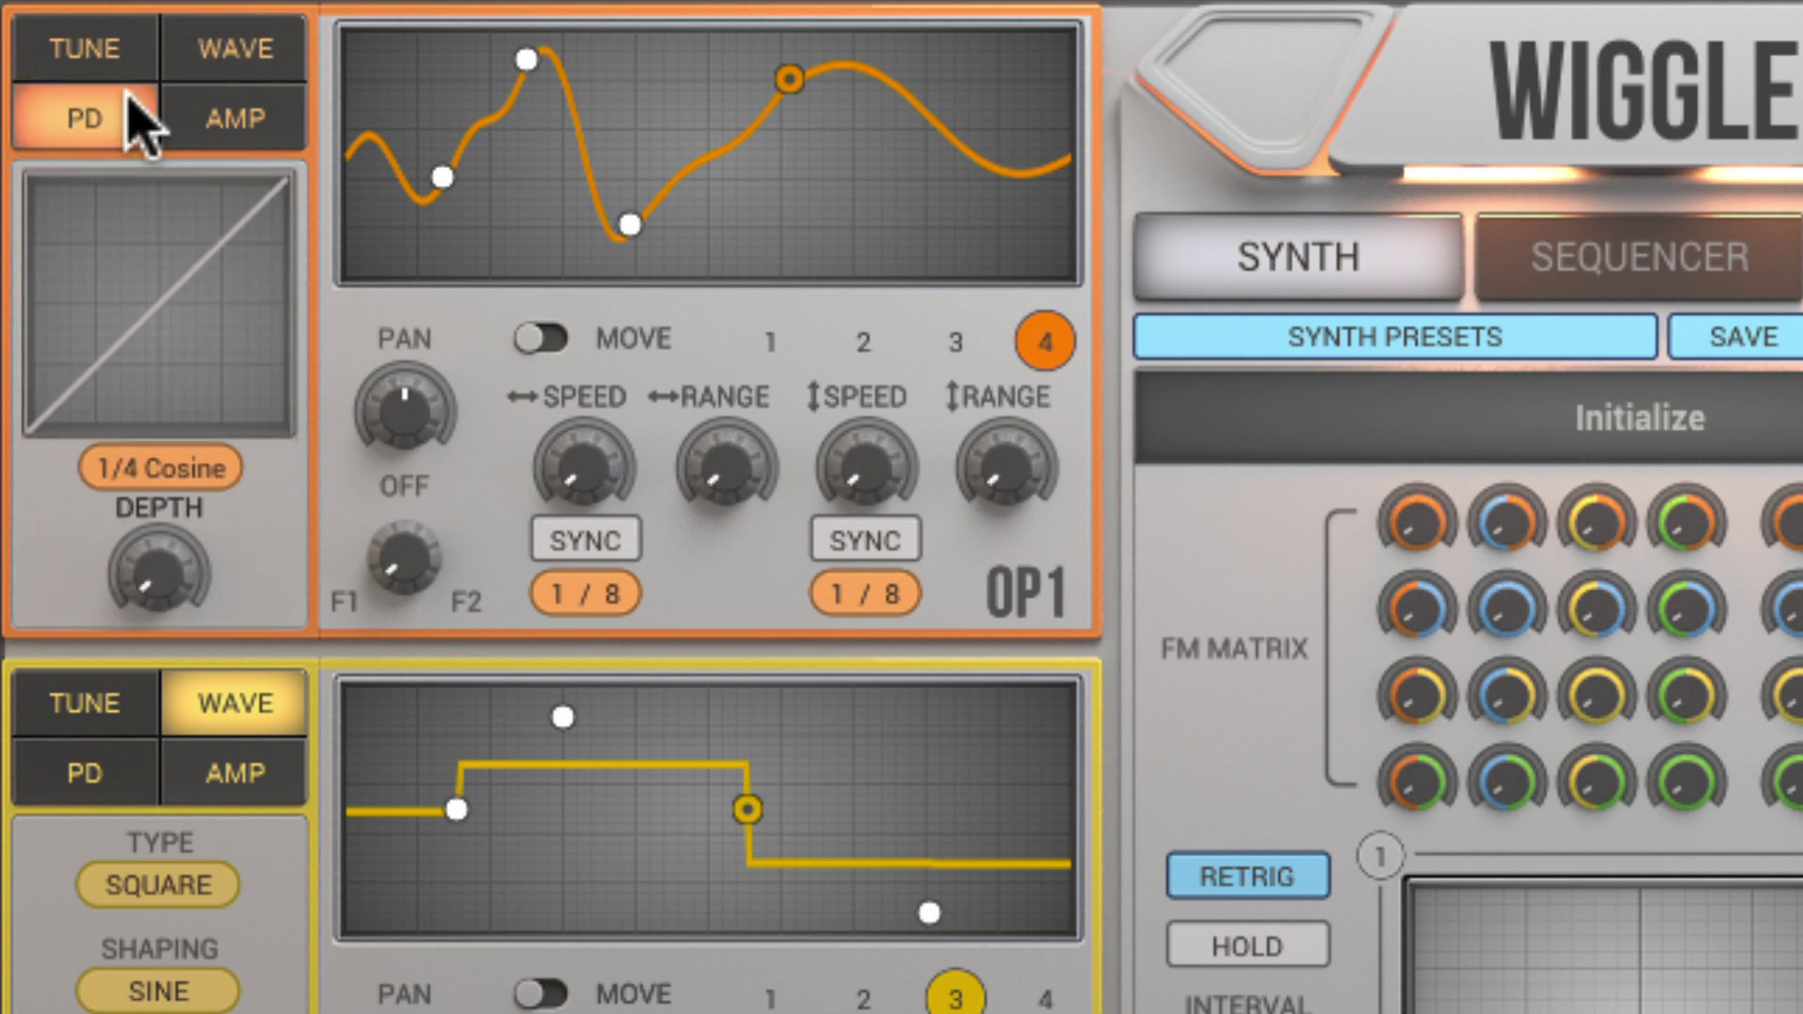
left_click(198, 465)
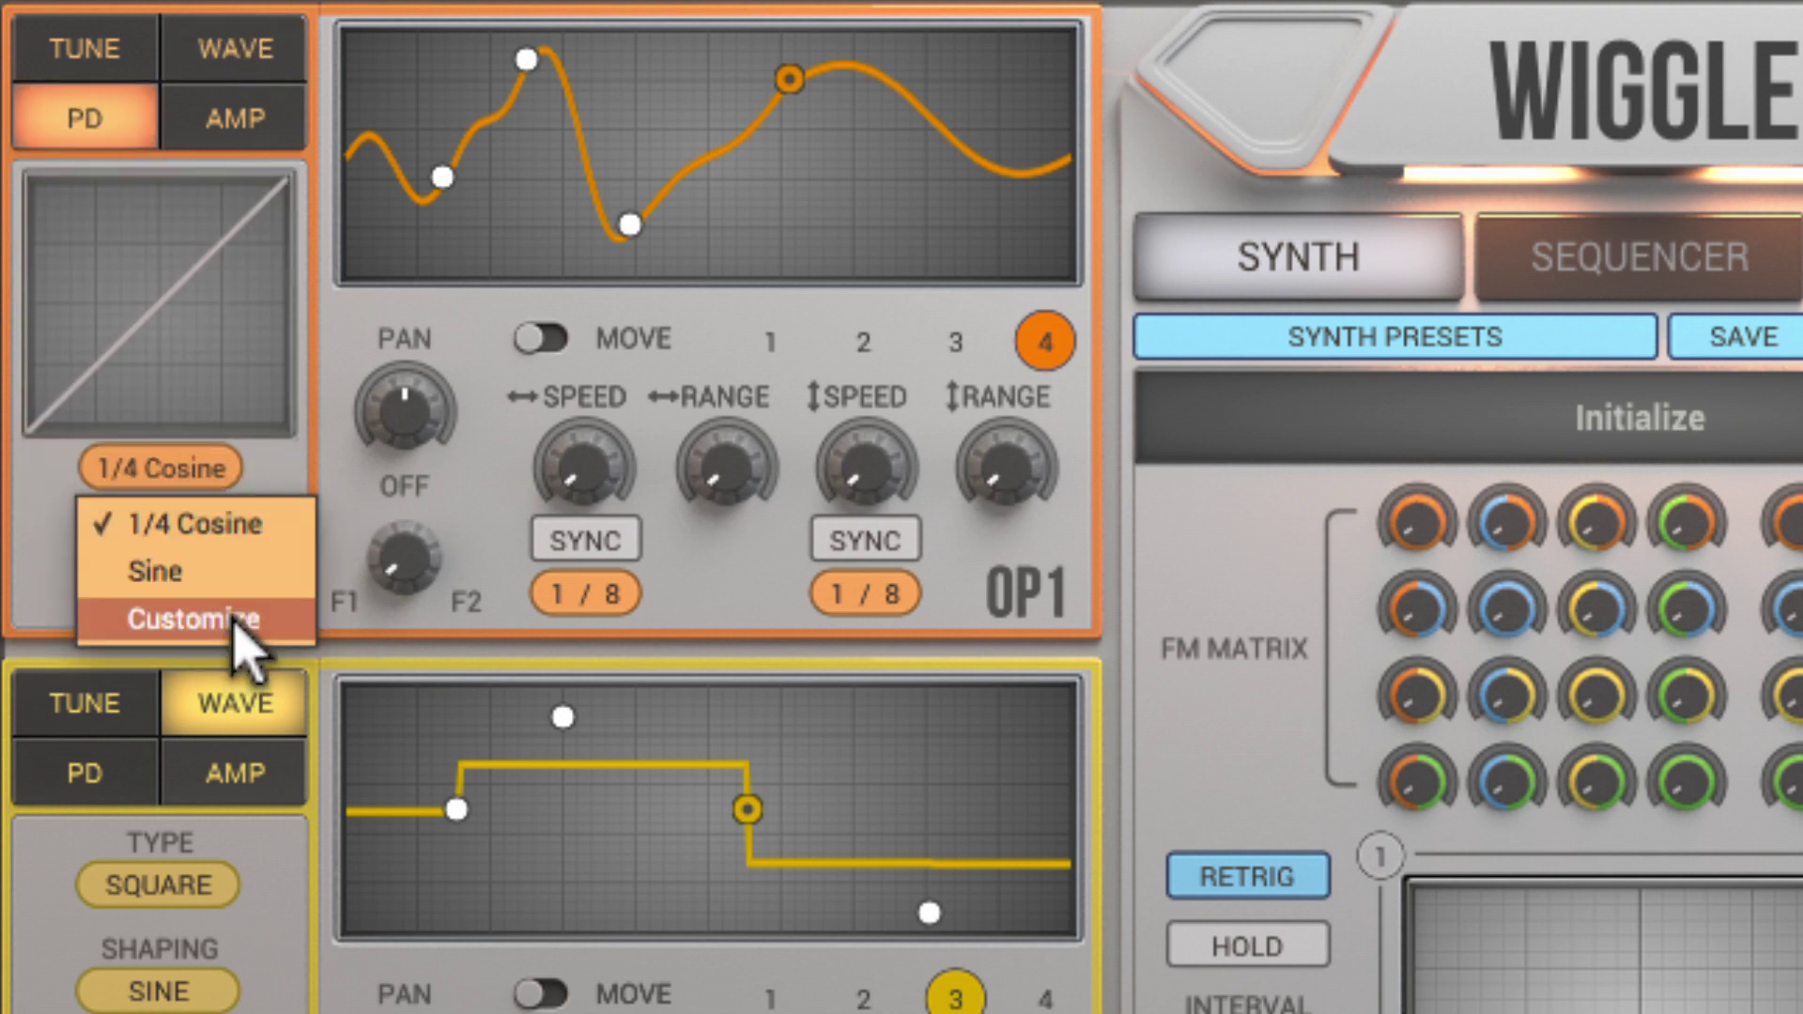
left_click(230, 618)
left_click_drag(156, 303, 213, 395)
Refine the PD curve points, set PD depth to about 0.665, and link it to Mod1
left_click_drag(153, 551, 122, 14)
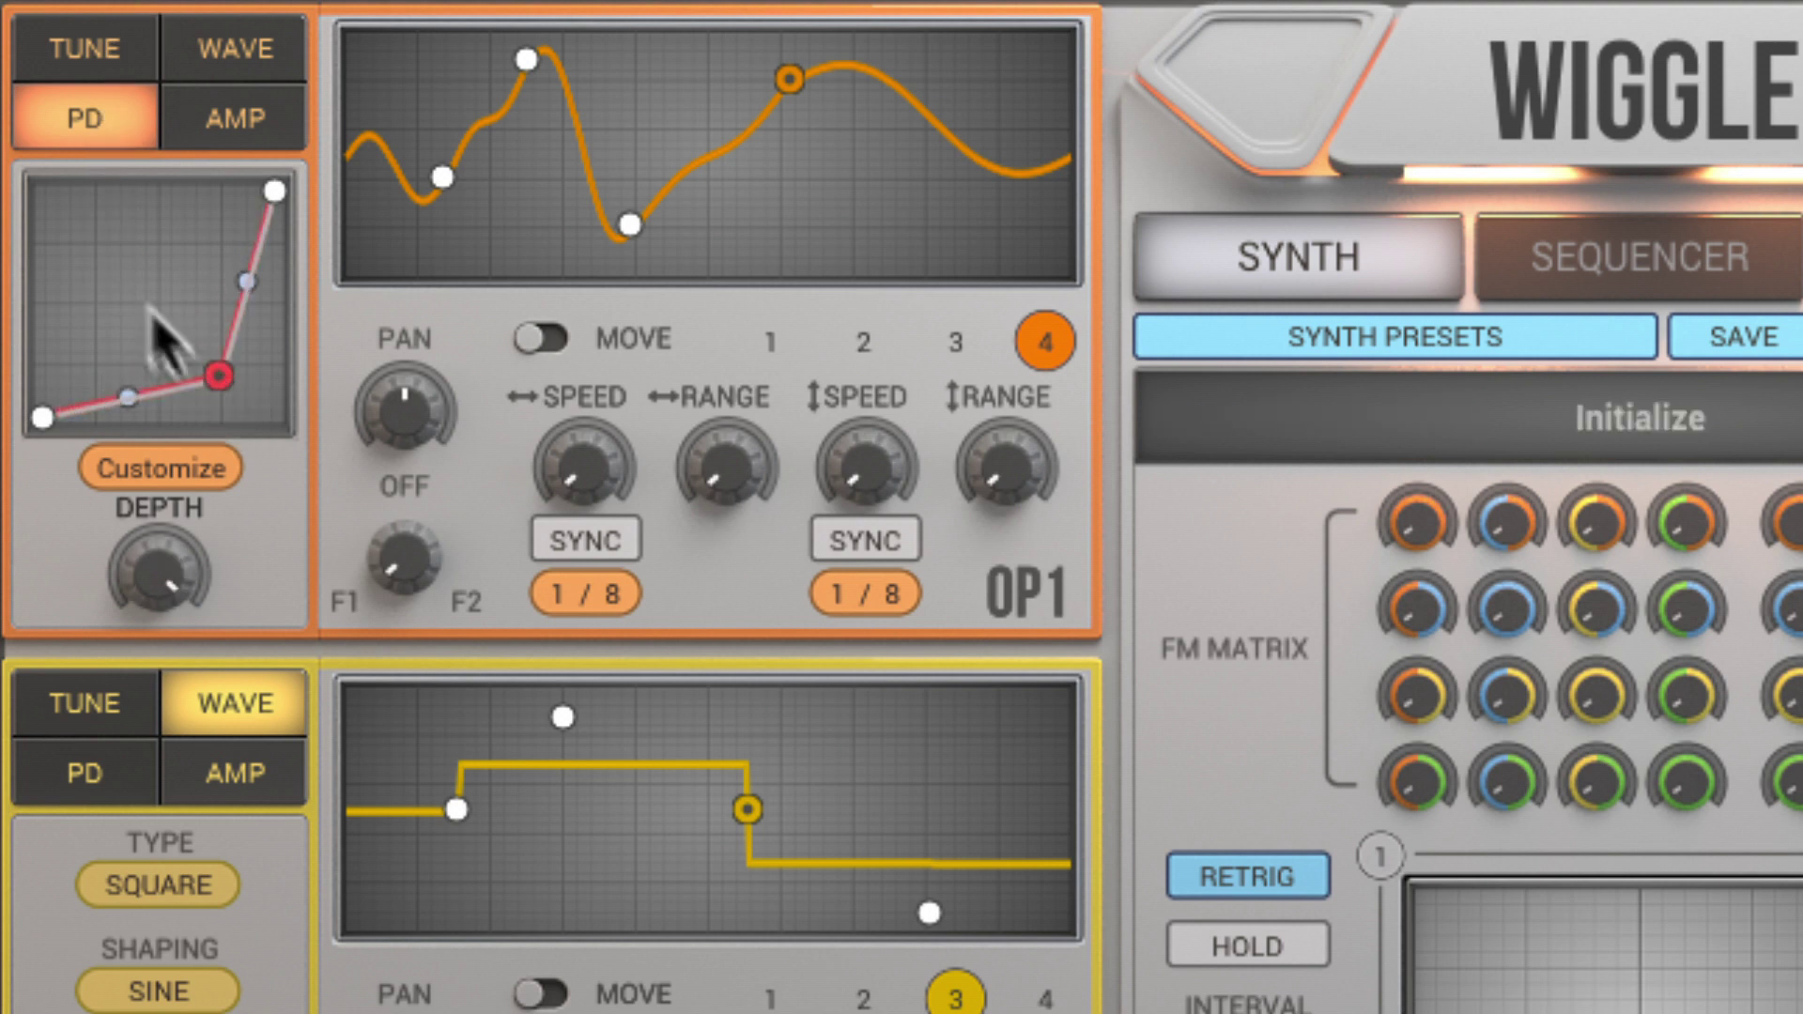
left_click_drag(128, 396, 103, 354)
left_click_drag(219, 375, 225, 327)
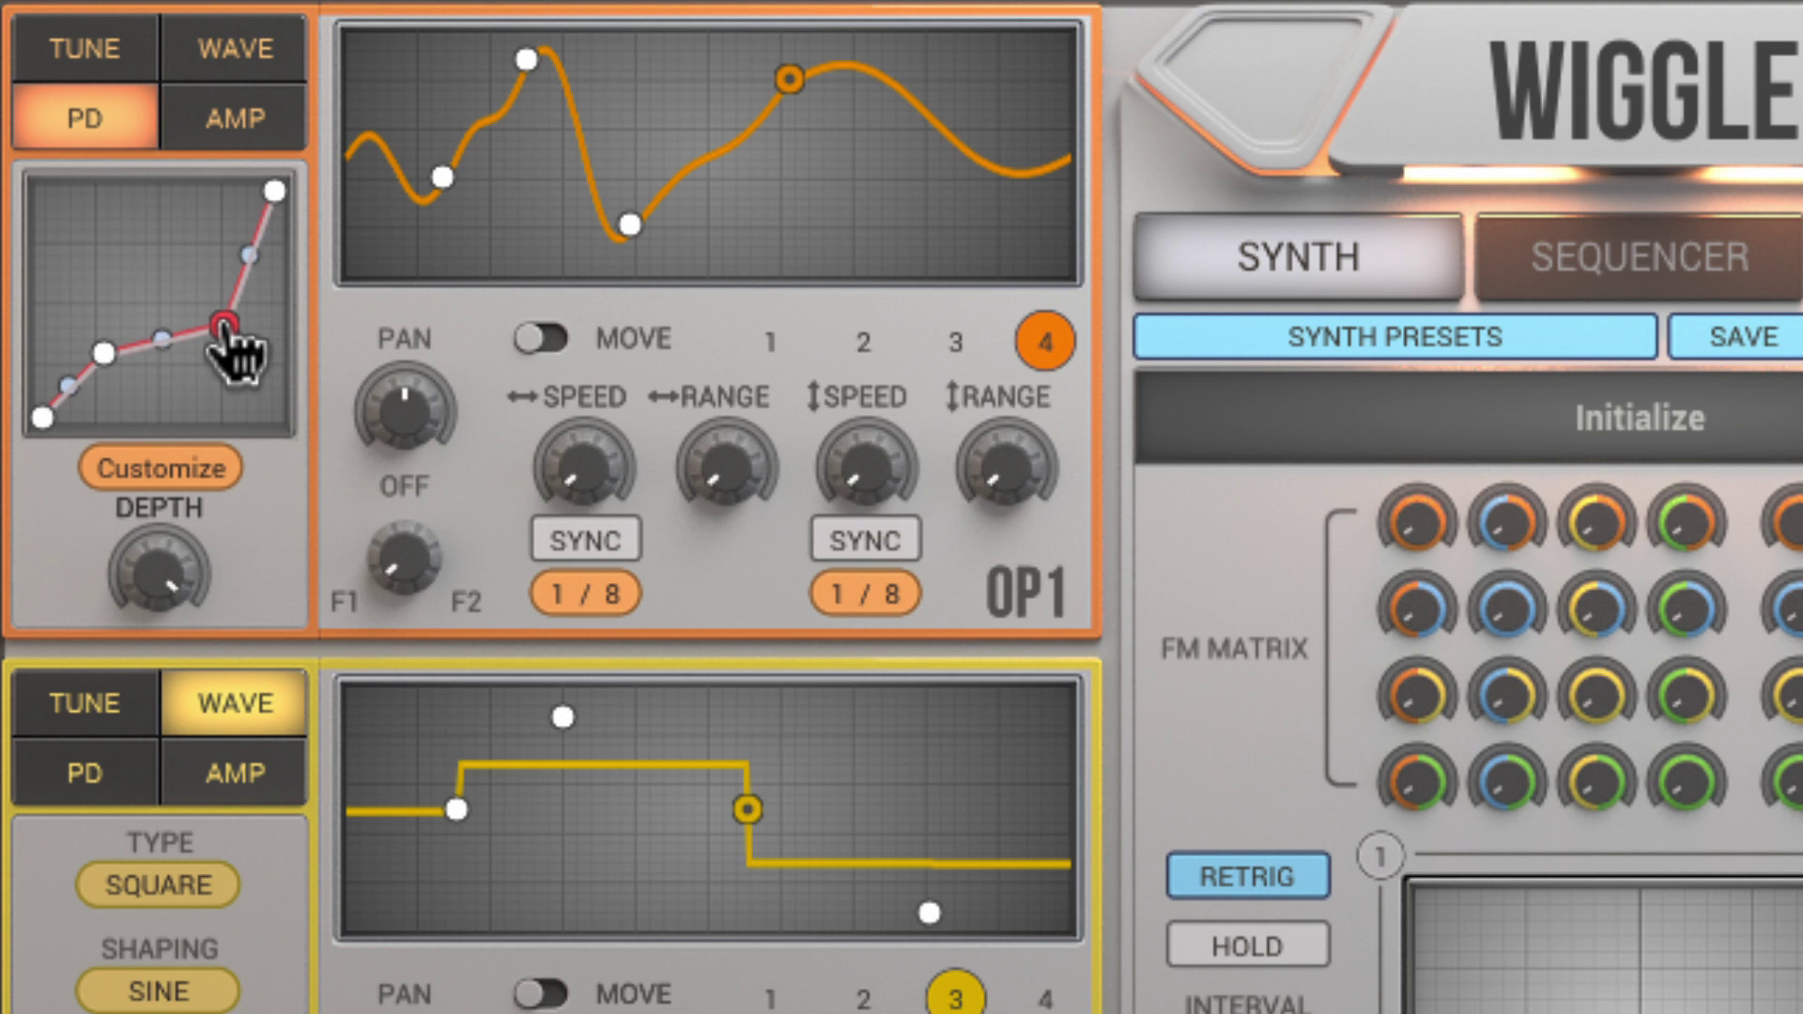
left_click_drag(202, 575, 159, 906)
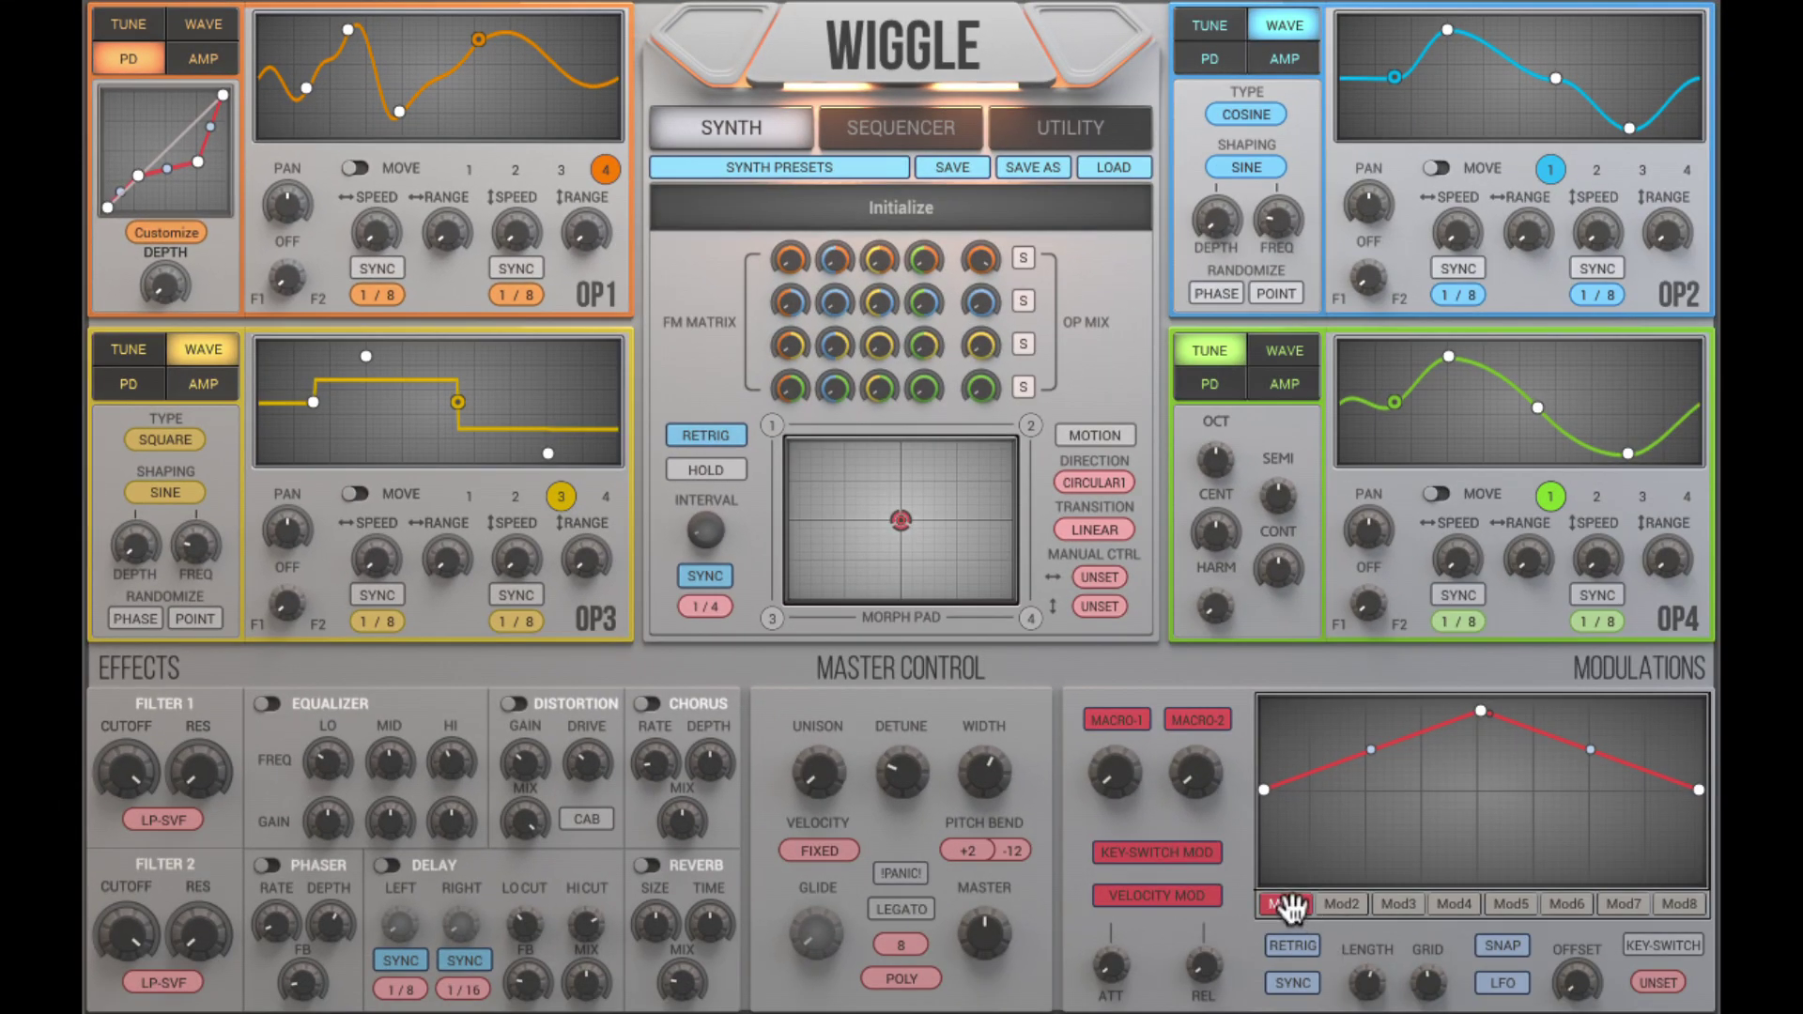
left_click_drag(1292, 906, 169, 287)
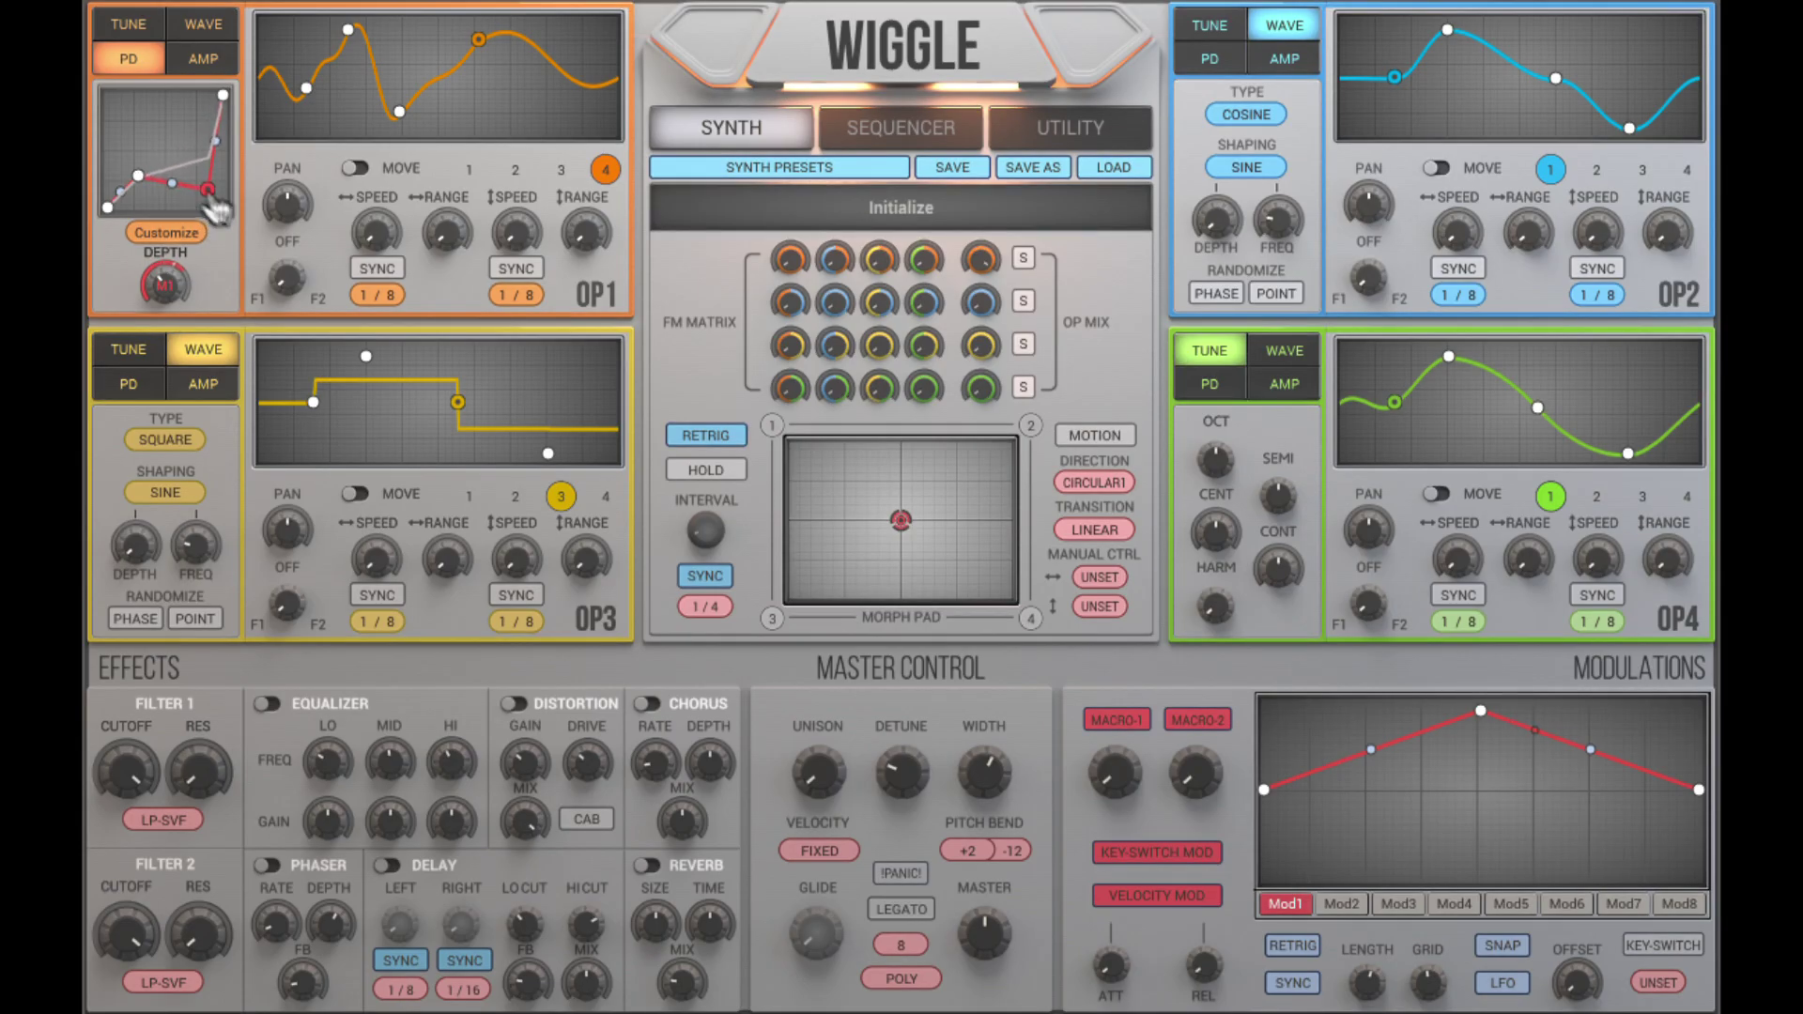
Reshape the Mod1 envelope into an early sharp peak with two added points
left_click_drag(1272, 853, 1265, 877)
left_click_drag(1478, 716, 1304, 718)
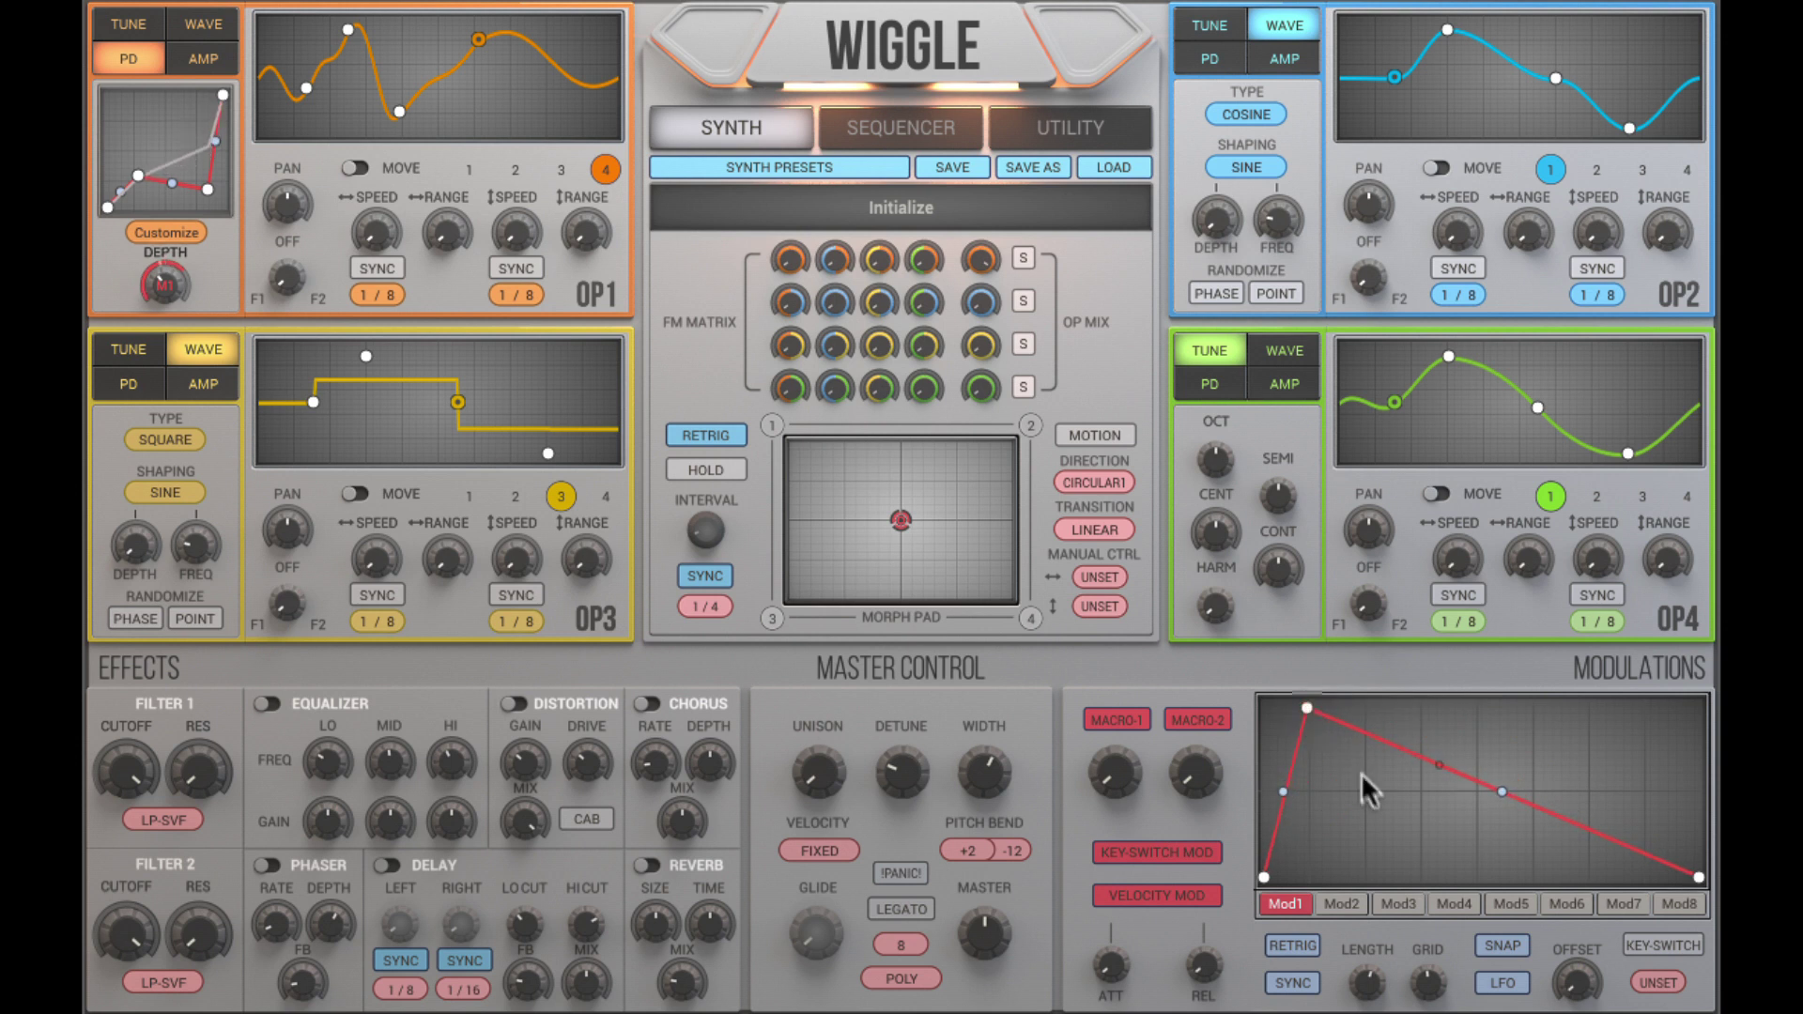
left_click(1376, 849)
left_click(1420, 759)
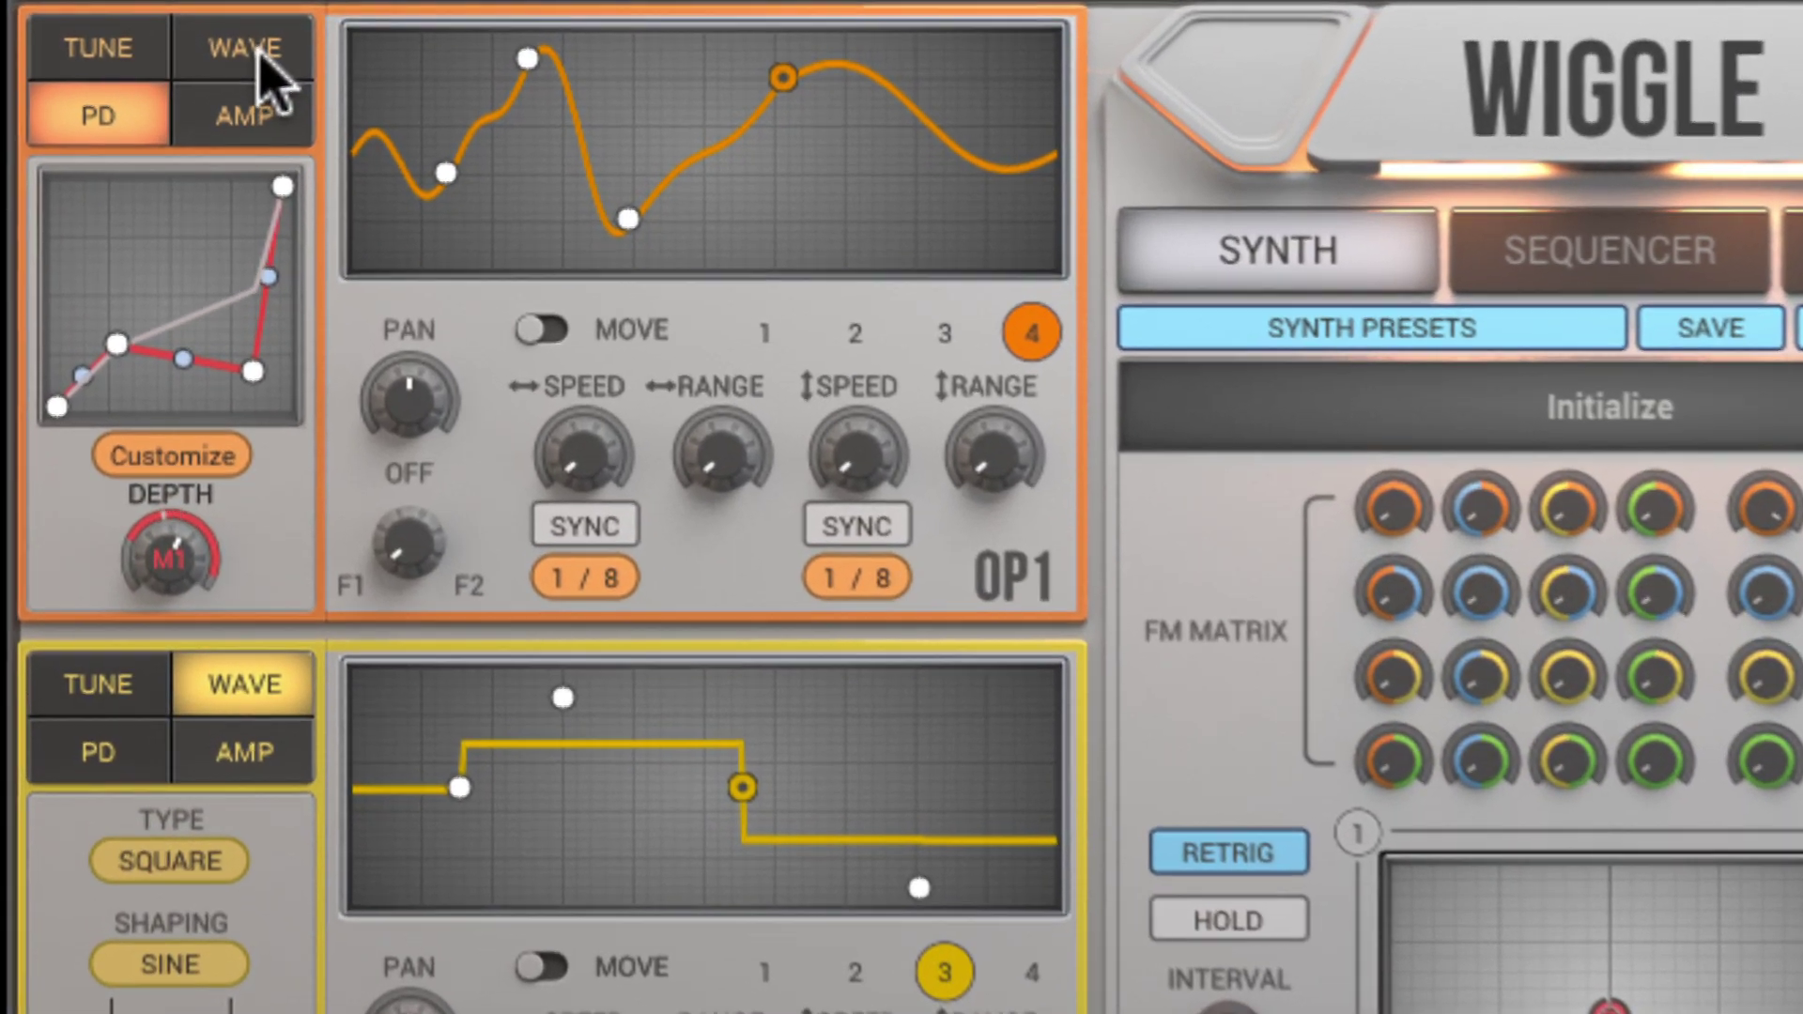
Give OP1's amp envelope minimum sustain, hold about 0.15 and decay about 0.227
left_click(238, 86)
left_click_drag(246, 491, 250, 1010)
left_click_drag(227, 368, 225, 165)
left_click_drag(113, 442, 97, 250)
left_click_drag(118, 418, 119, 440)
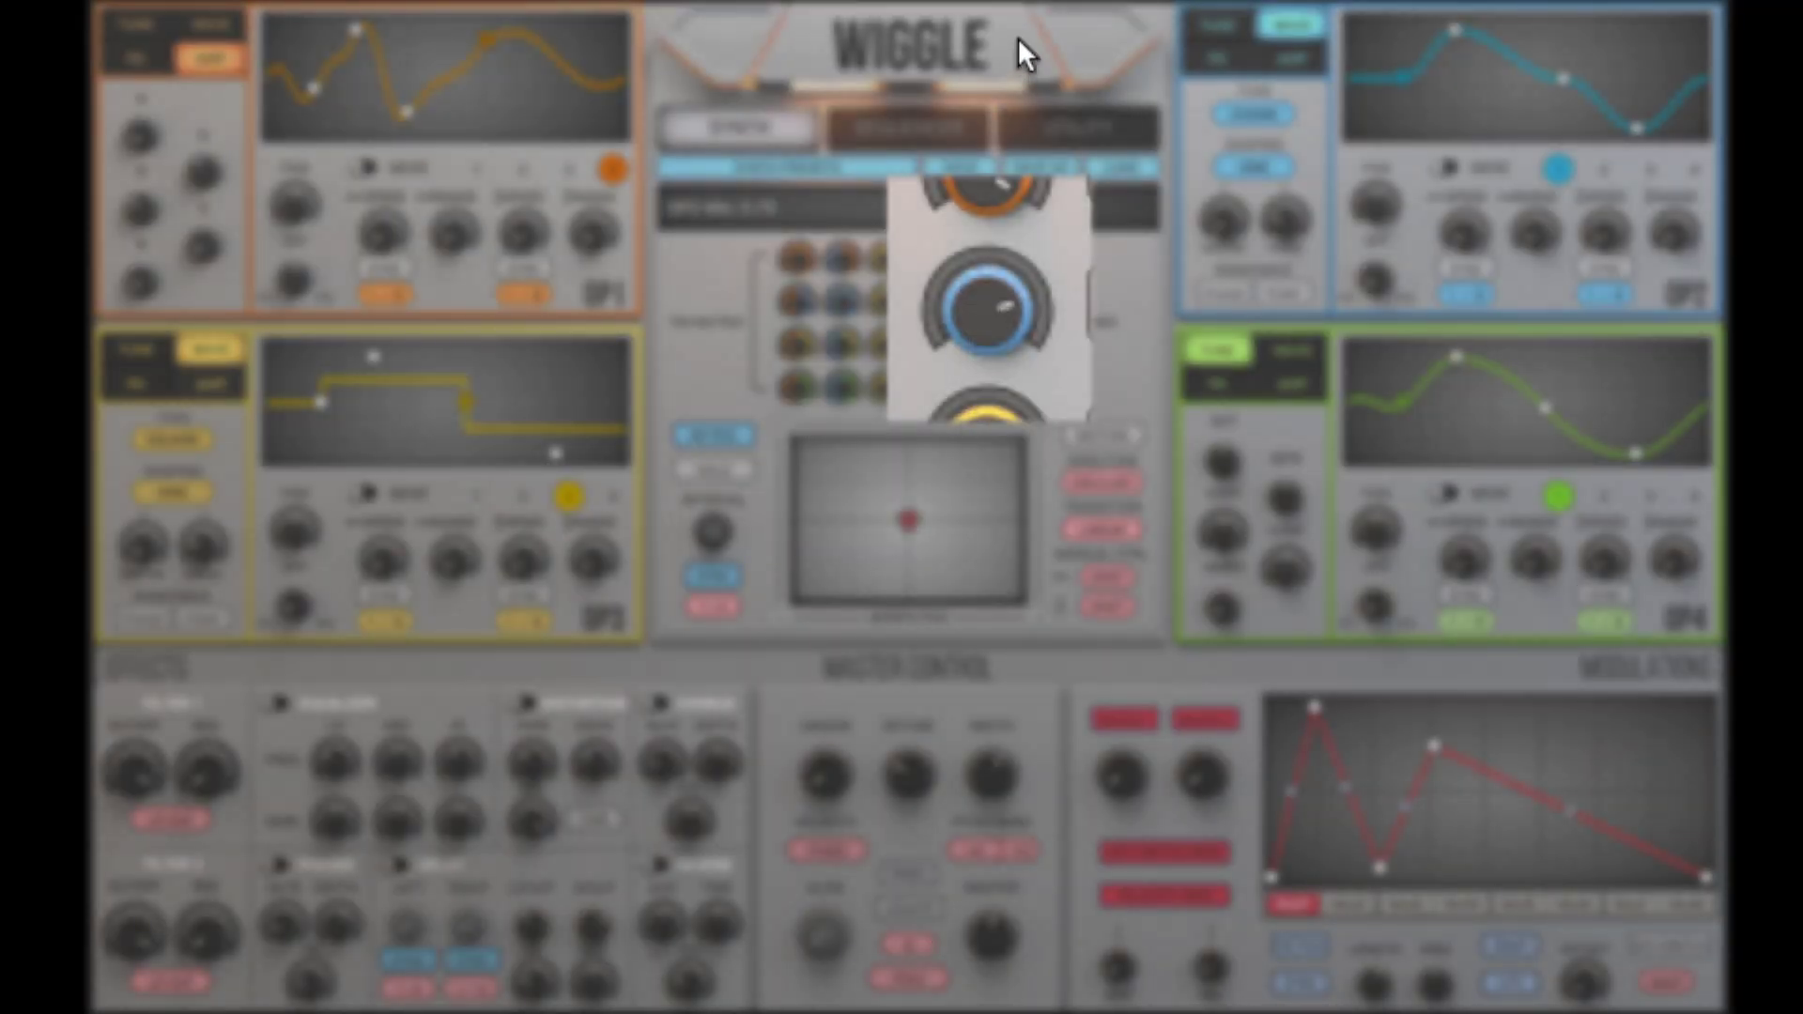
Set OP2's waveform type to SQUARE
left_click(1255, 112)
left_click(1260, 179)
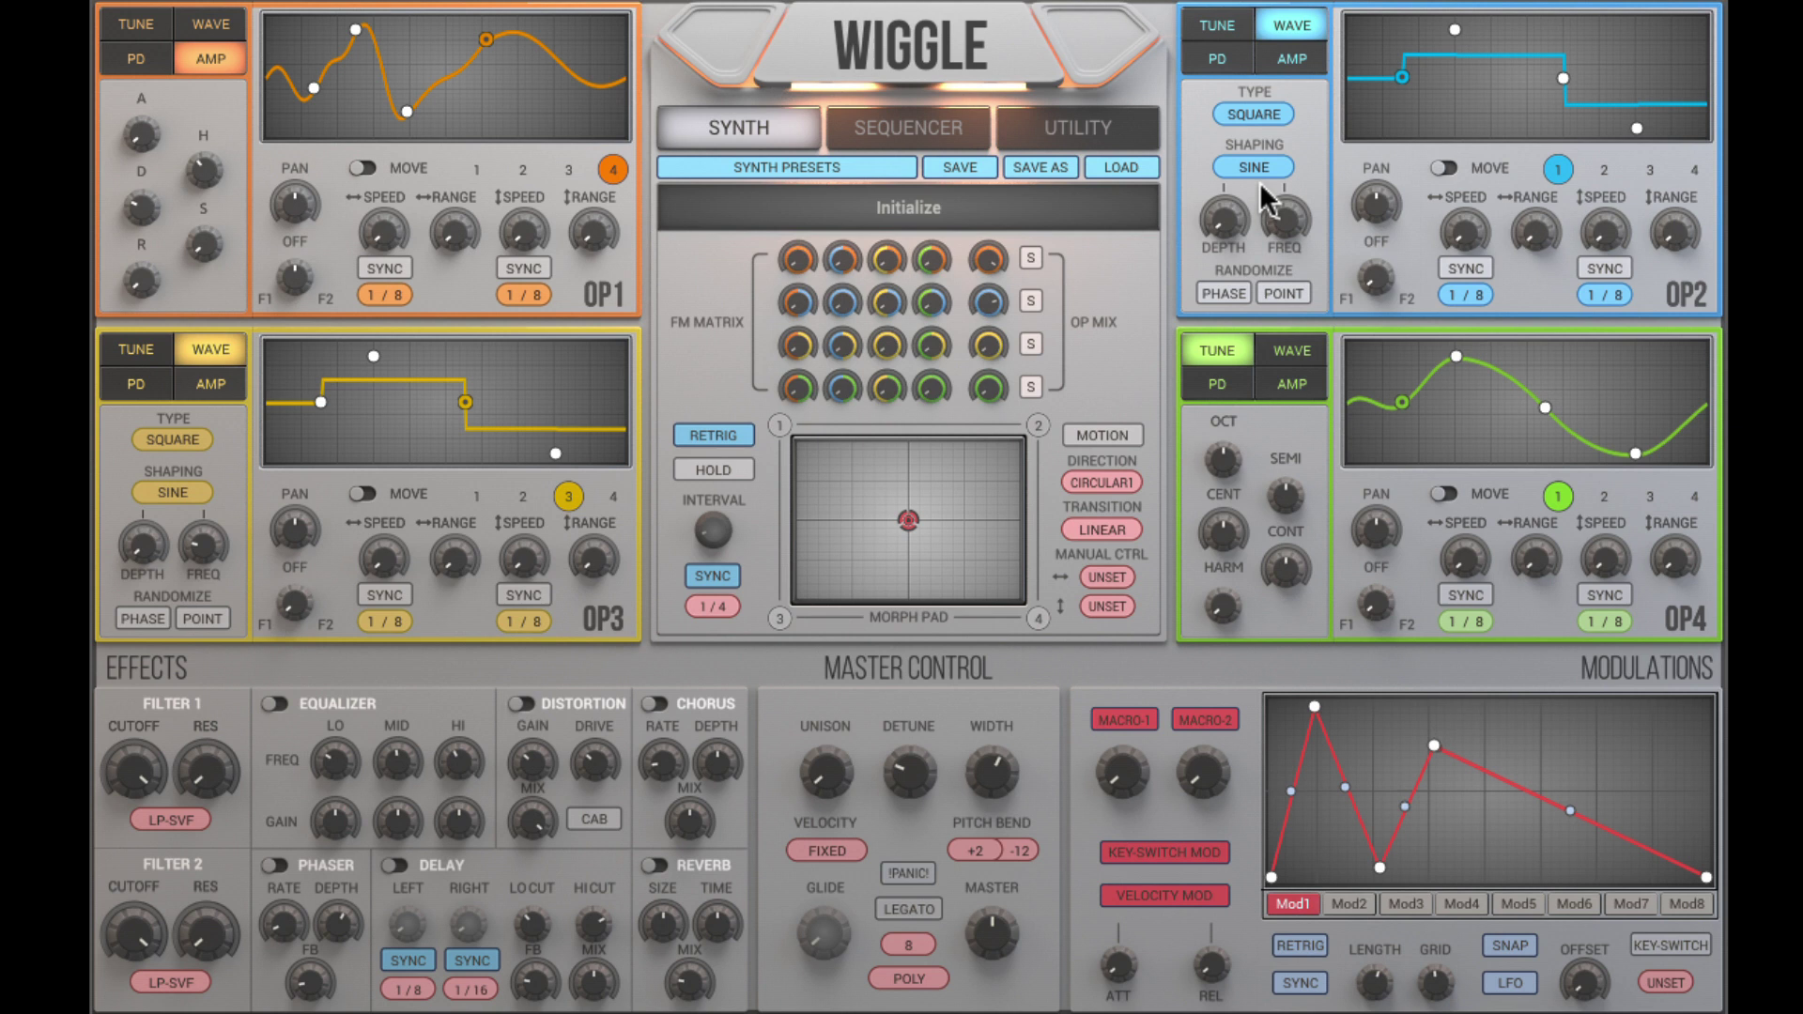
left_click(1292, 58)
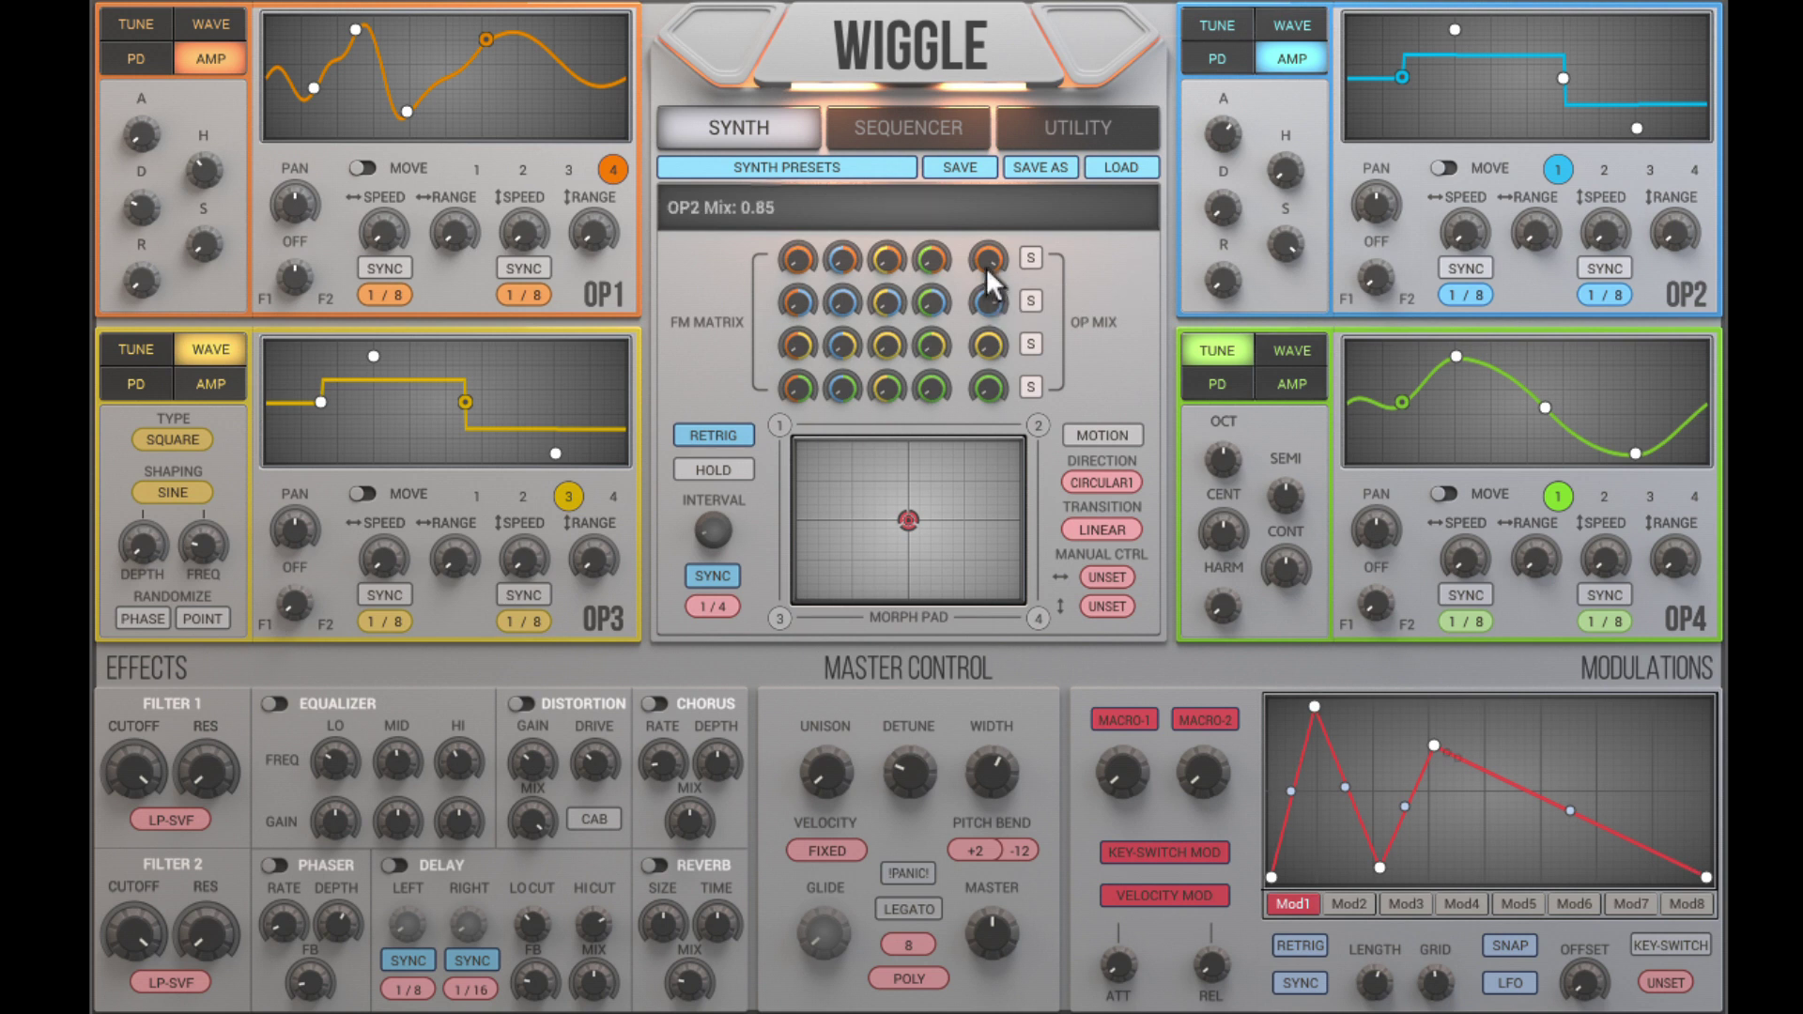
Lower Filter 1 cutoff to about 1464 and have Mod2 modulate it at depth 0.19
scroll(988, 305, "up", 1)
left_click_drag(132, 865, 132, 921)
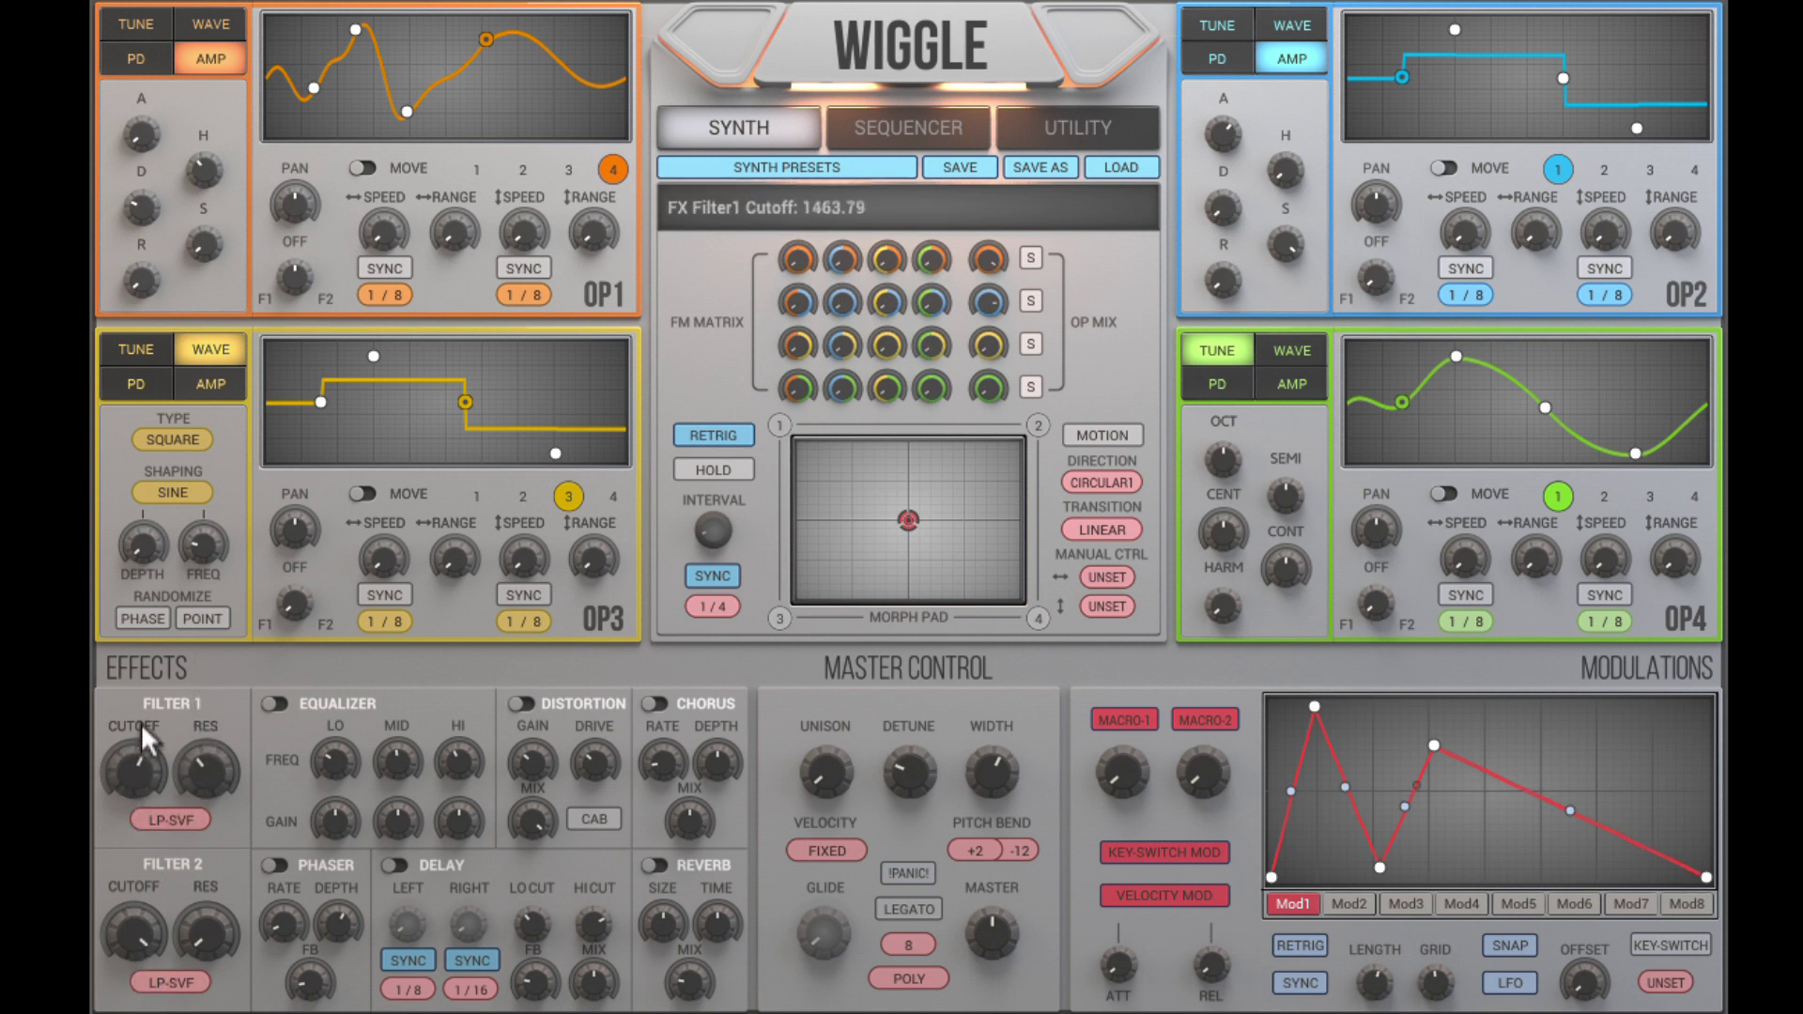
left_click_drag(1349, 904, 144, 779)
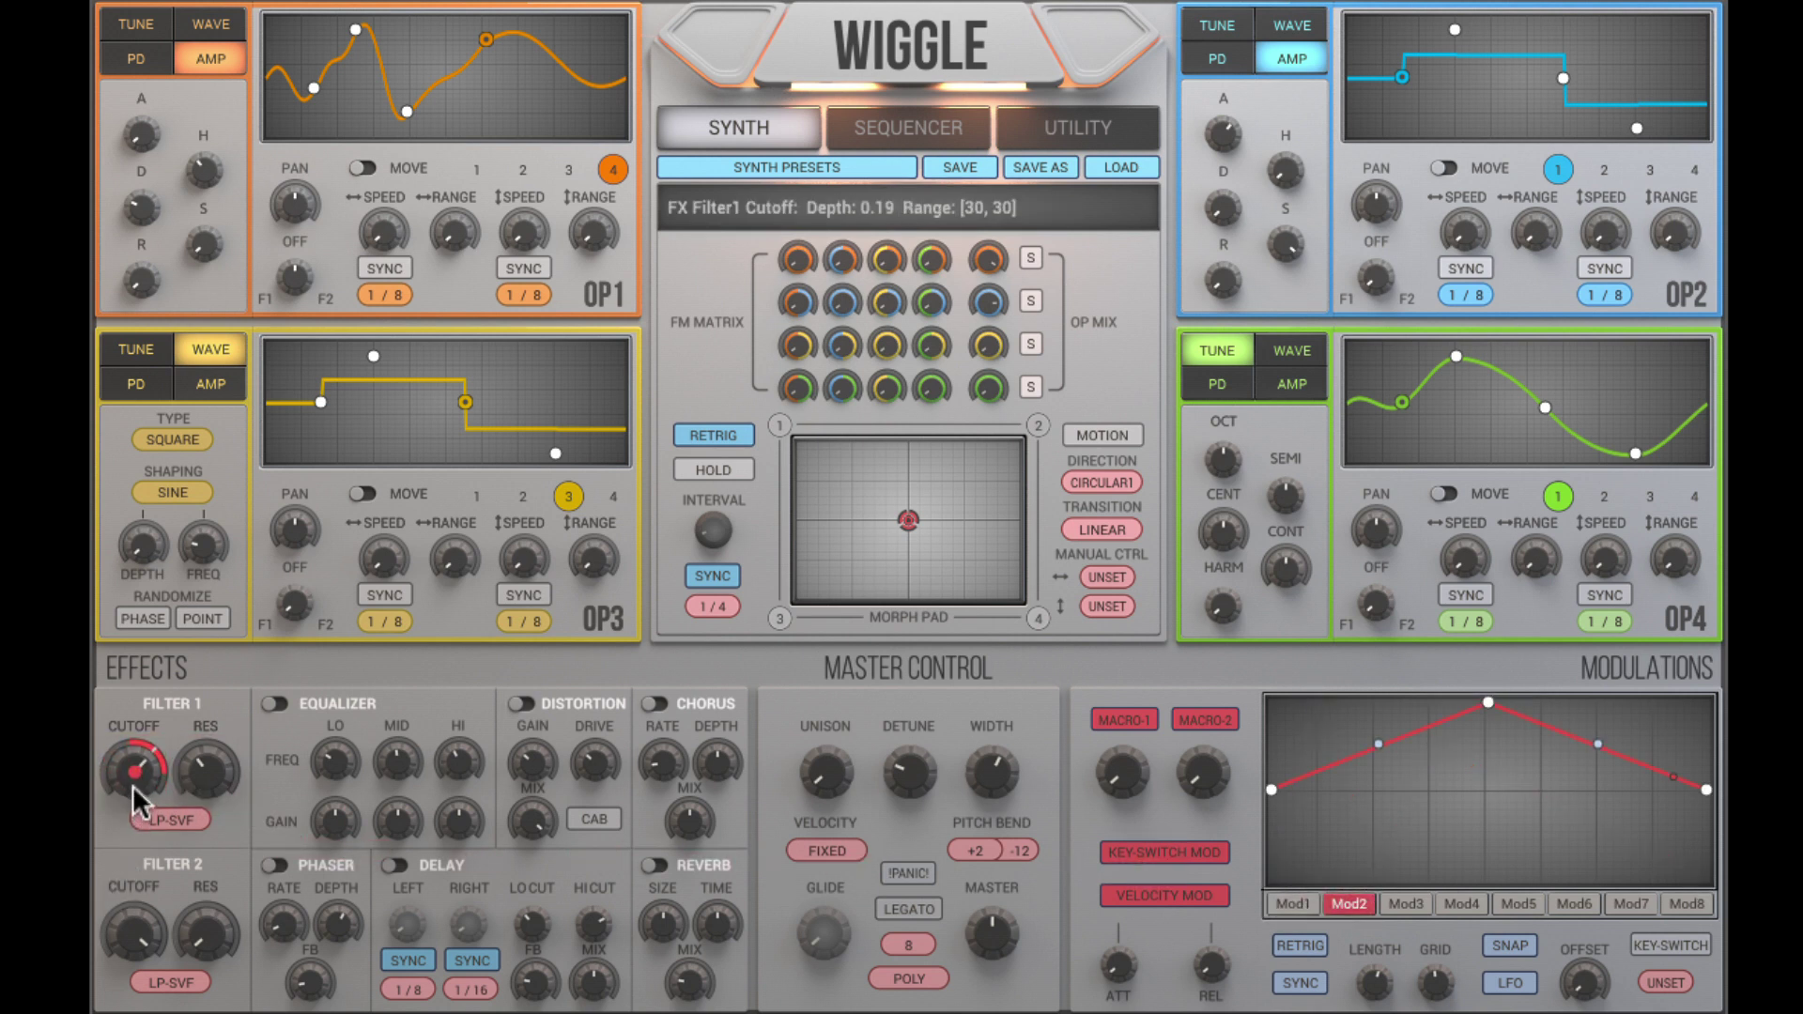
Deepen Mod2's cutoff amount and add points to form a zigzag Mod2 curve
left_click_drag(138, 732, 138, 773)
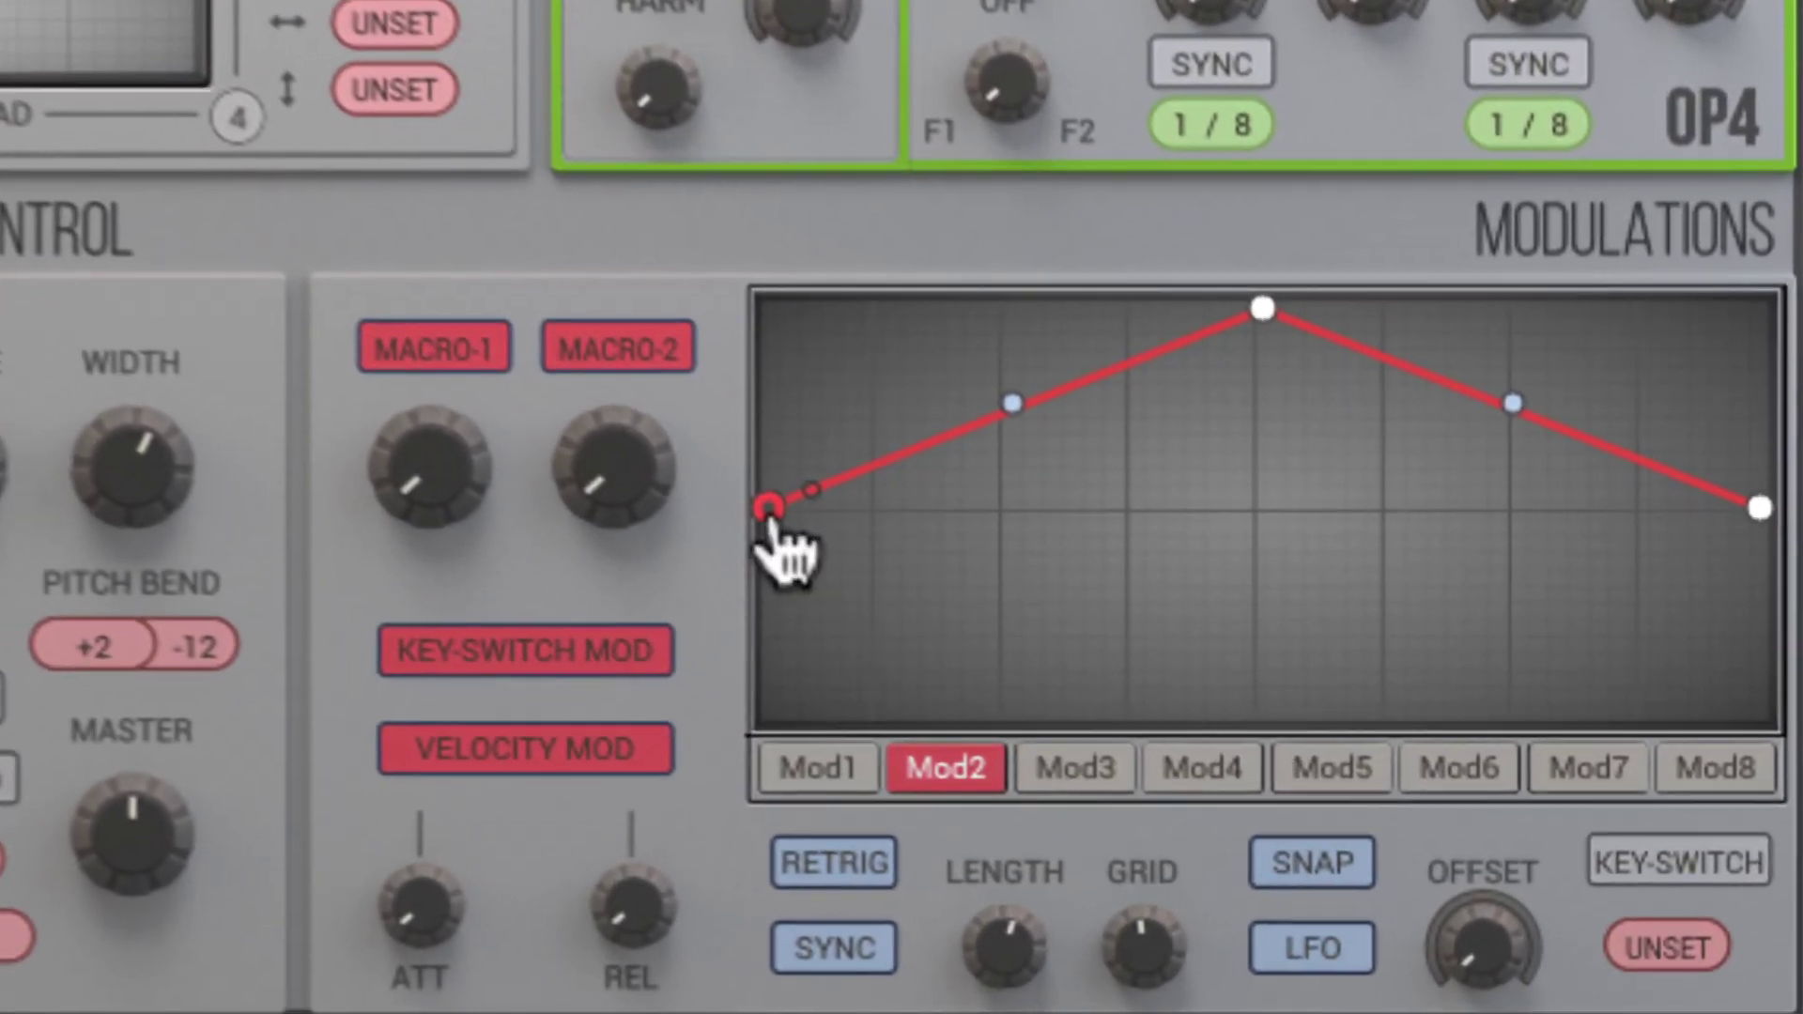
left_click_drag(1052, 667, 1058, 524)
double_click(1230, 331)
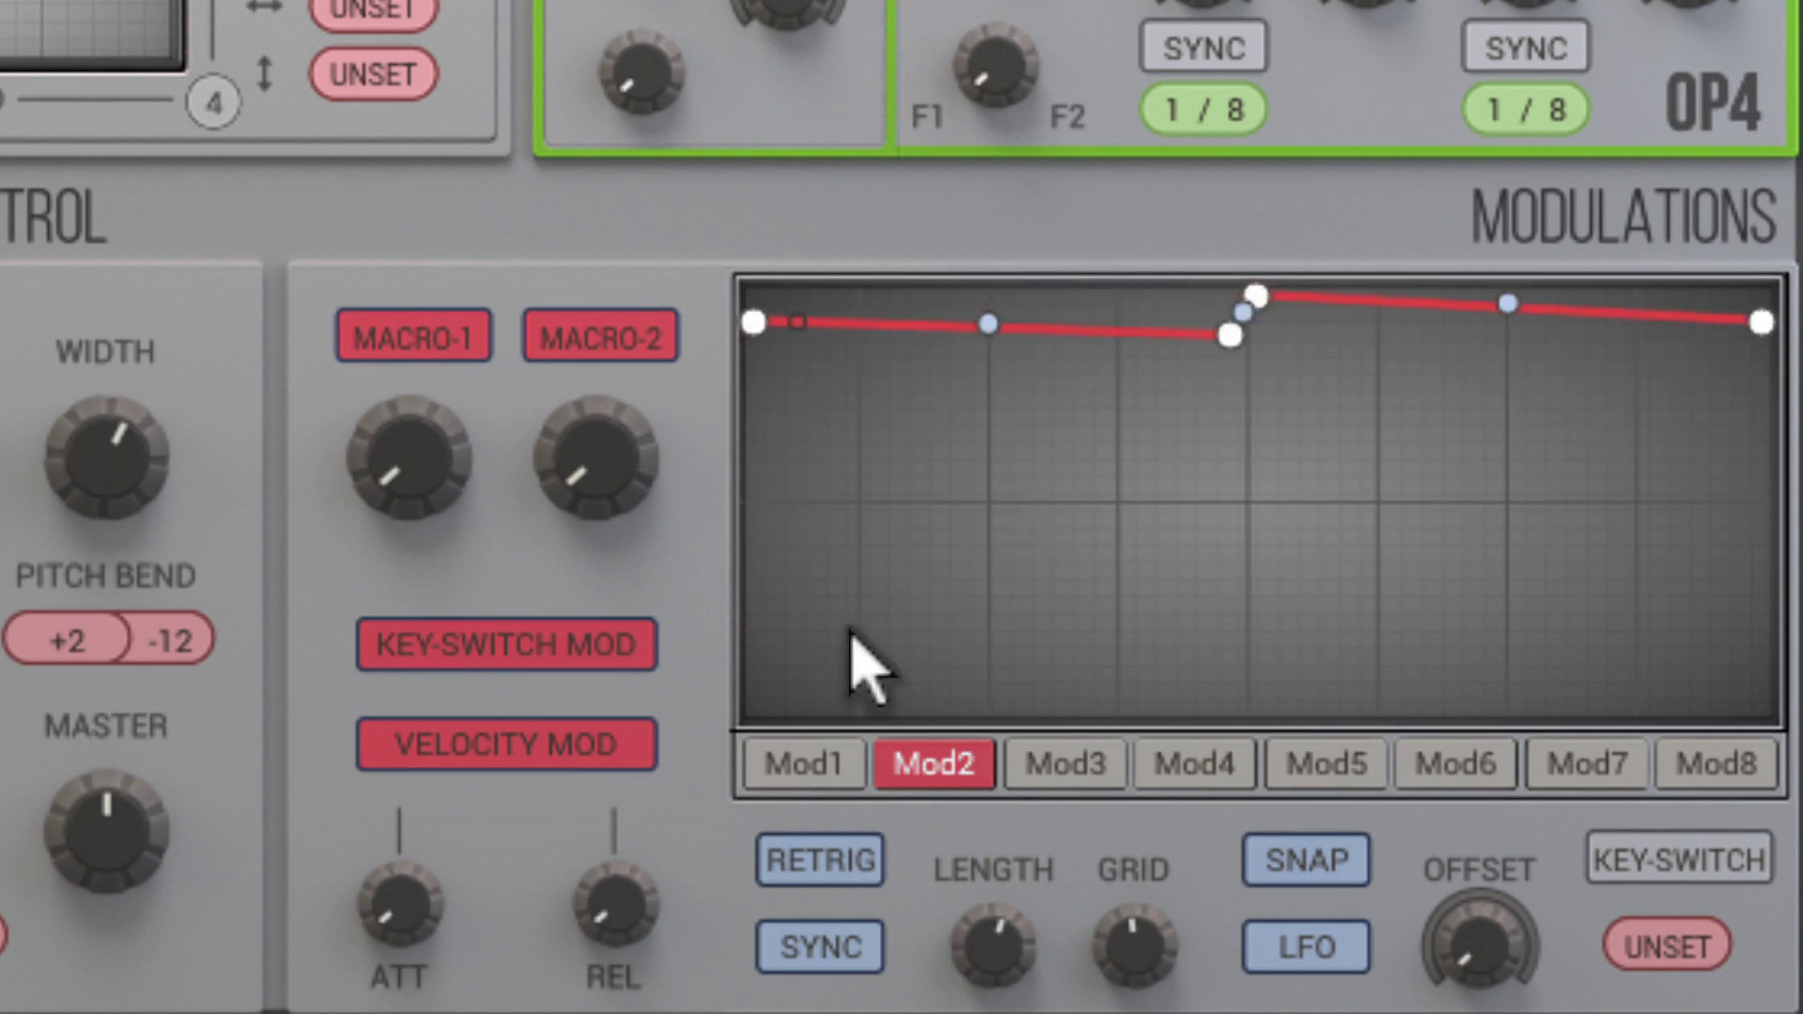
left_click_drag(1218, 343, 851, 756)
left_click_drag(1256, 299, 988, 392)
double_click(1133, 669)
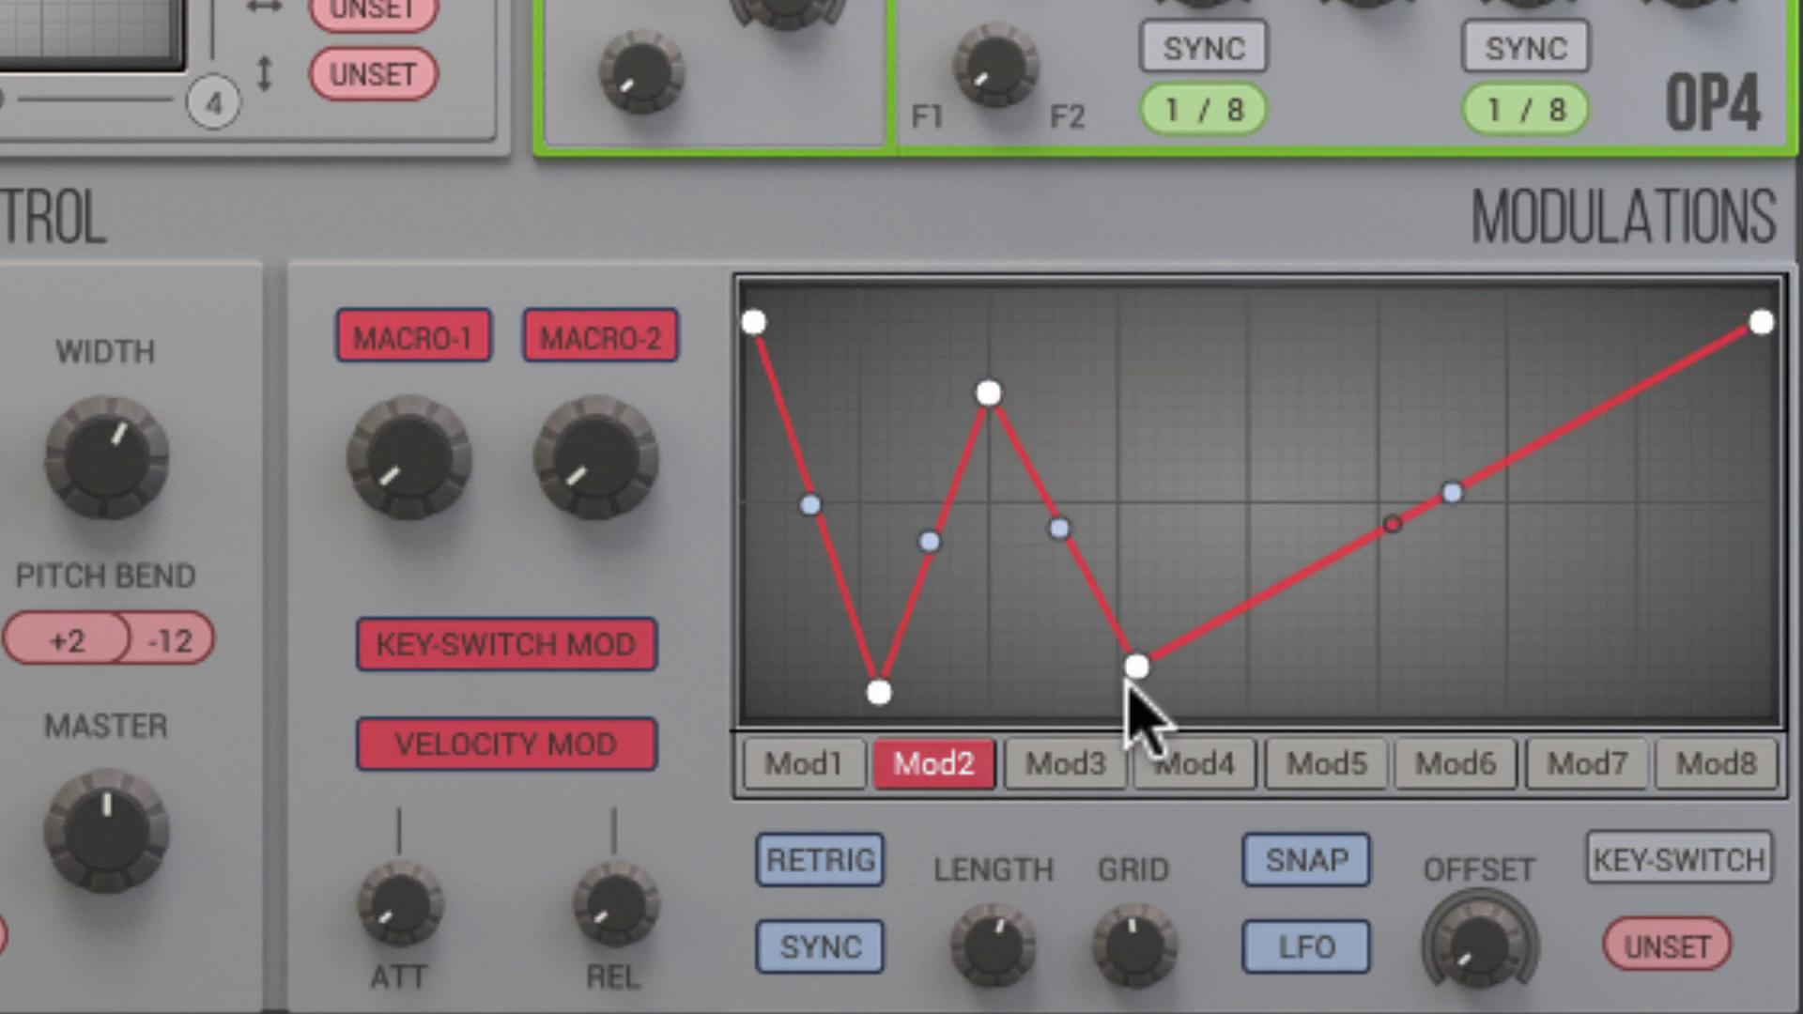
left_click_drag(1125, 678, 1127, 704)
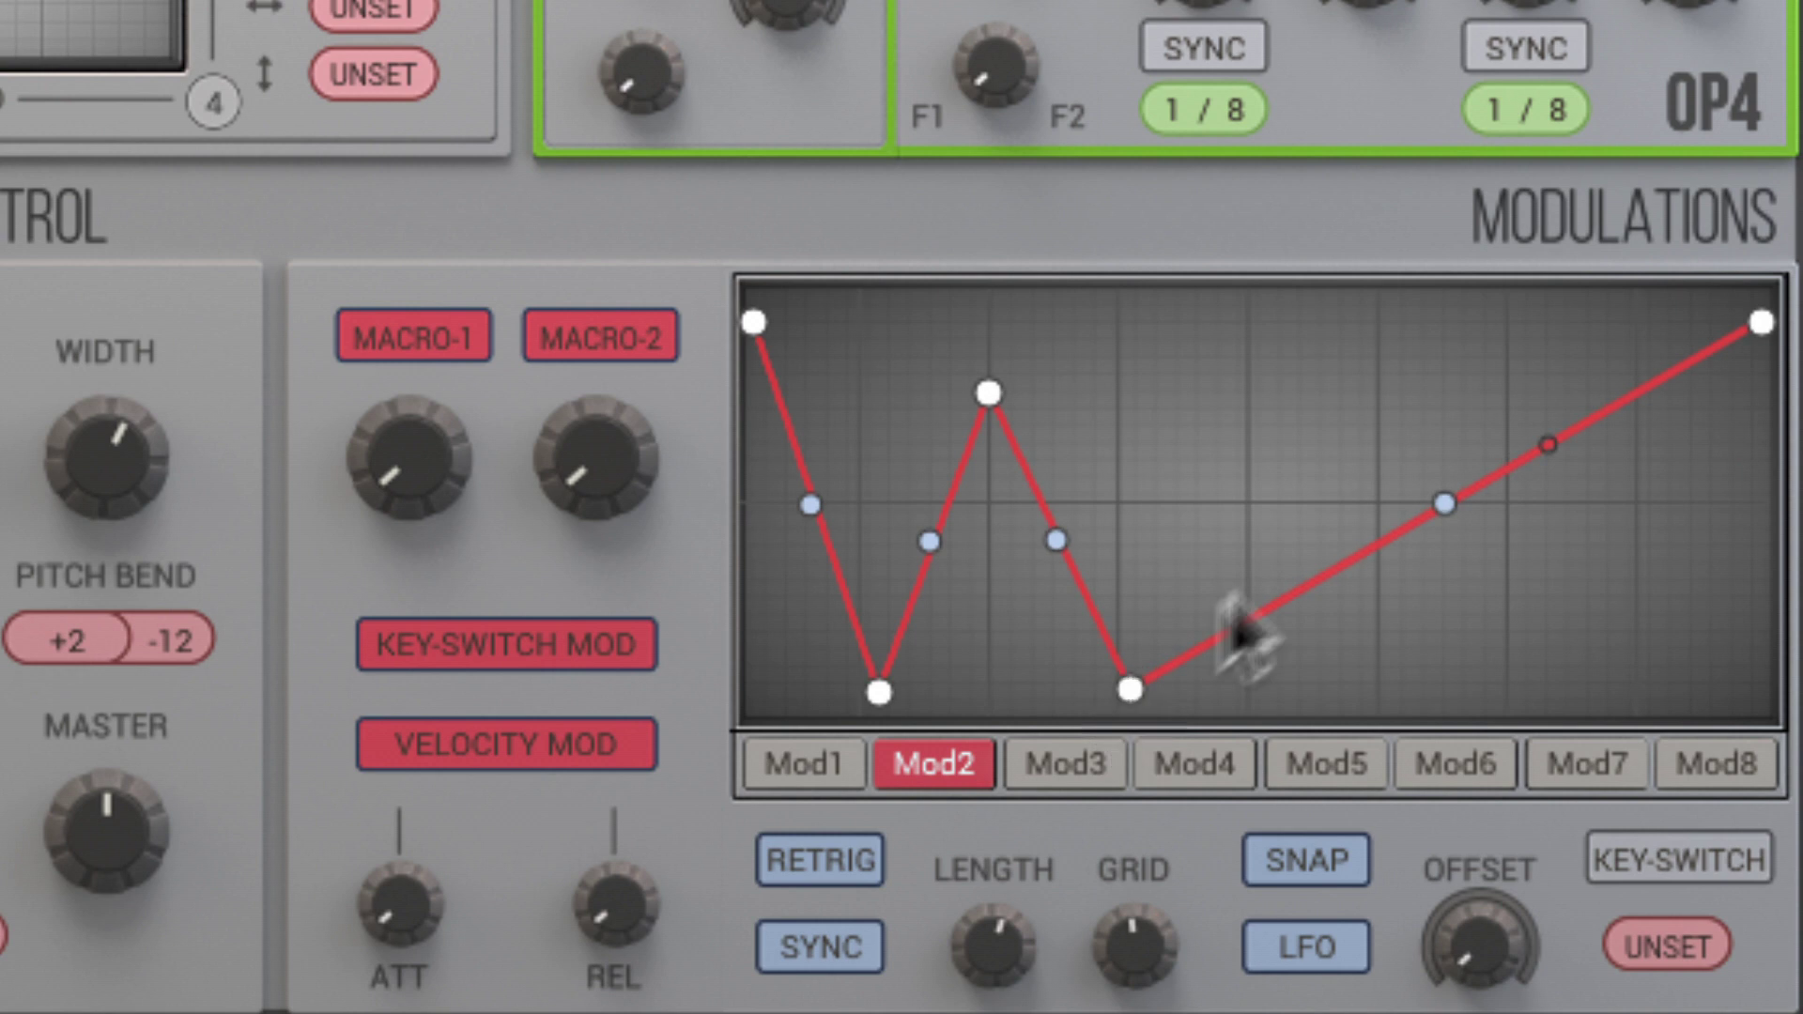
double_click(1254, 485)
double_click(1374, 615)
double_click(1490, 433)
left_click_drag(1500, 433, 1499, 428)
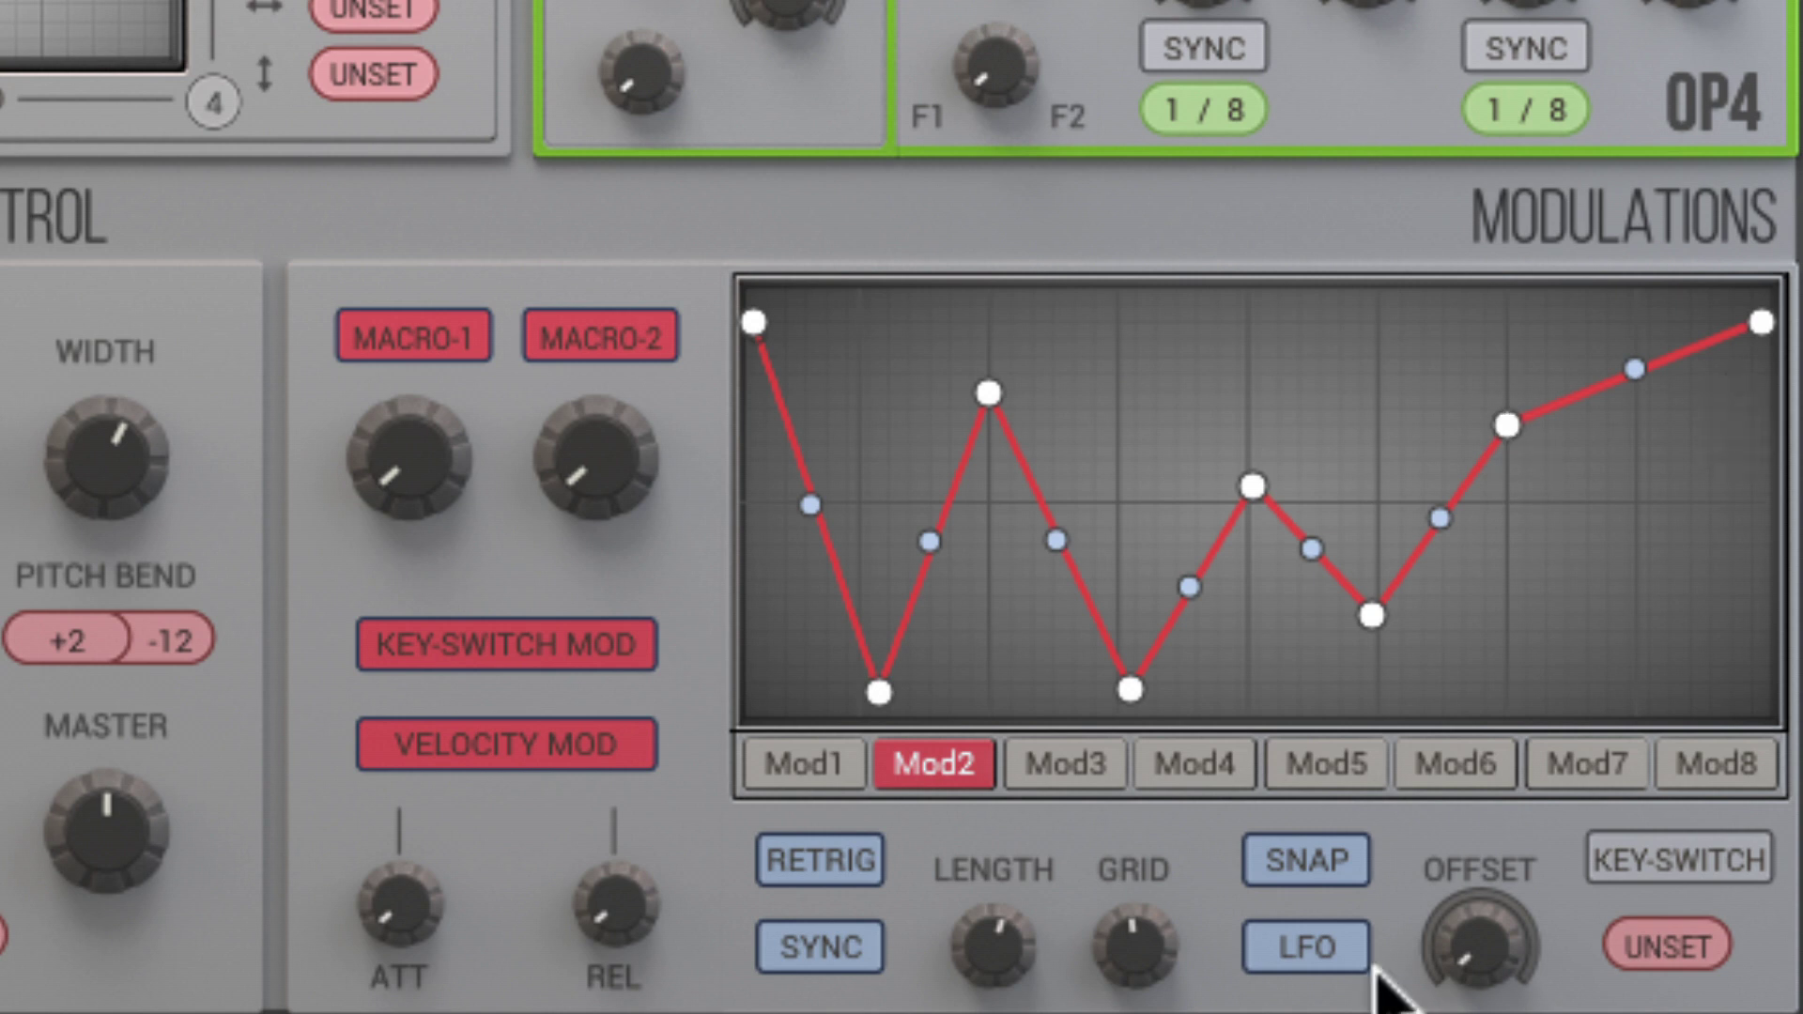
Switch Mod2 to ENV, drop its last point to the bottom, and set loop start and end points
left_click(1344, 954)
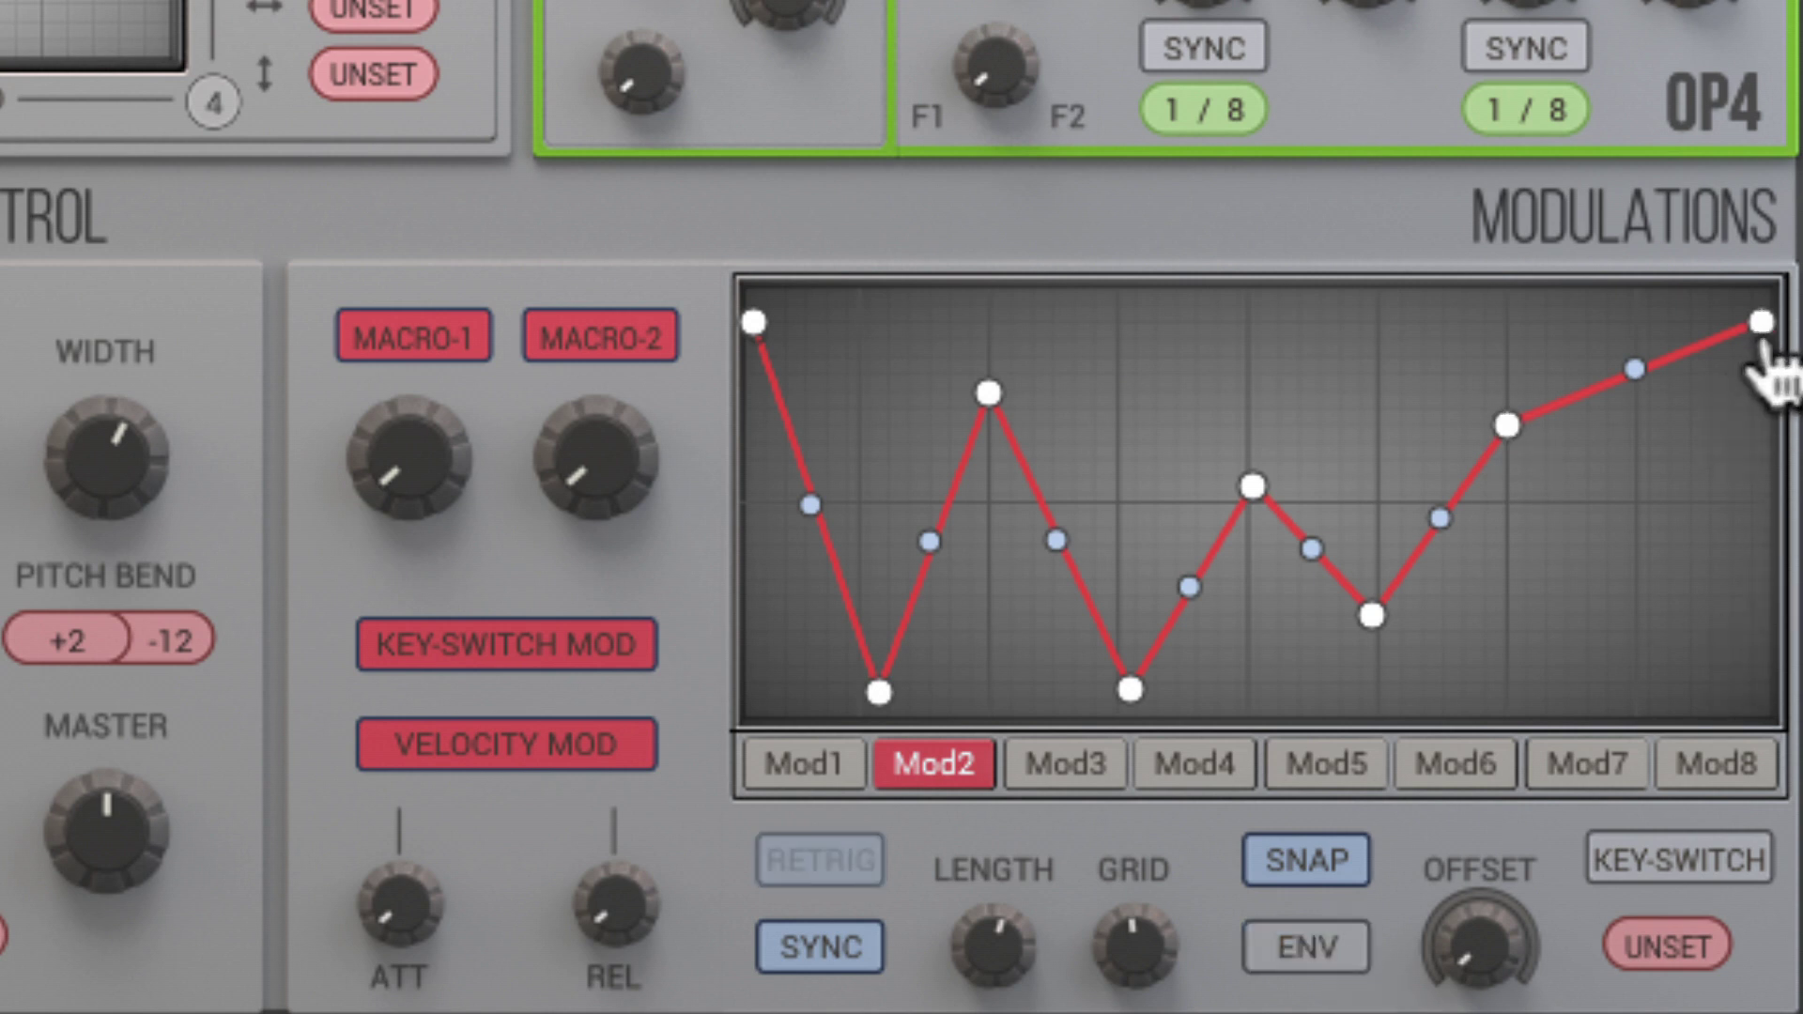
left_click_drag(1766, 399, 1771, 808)
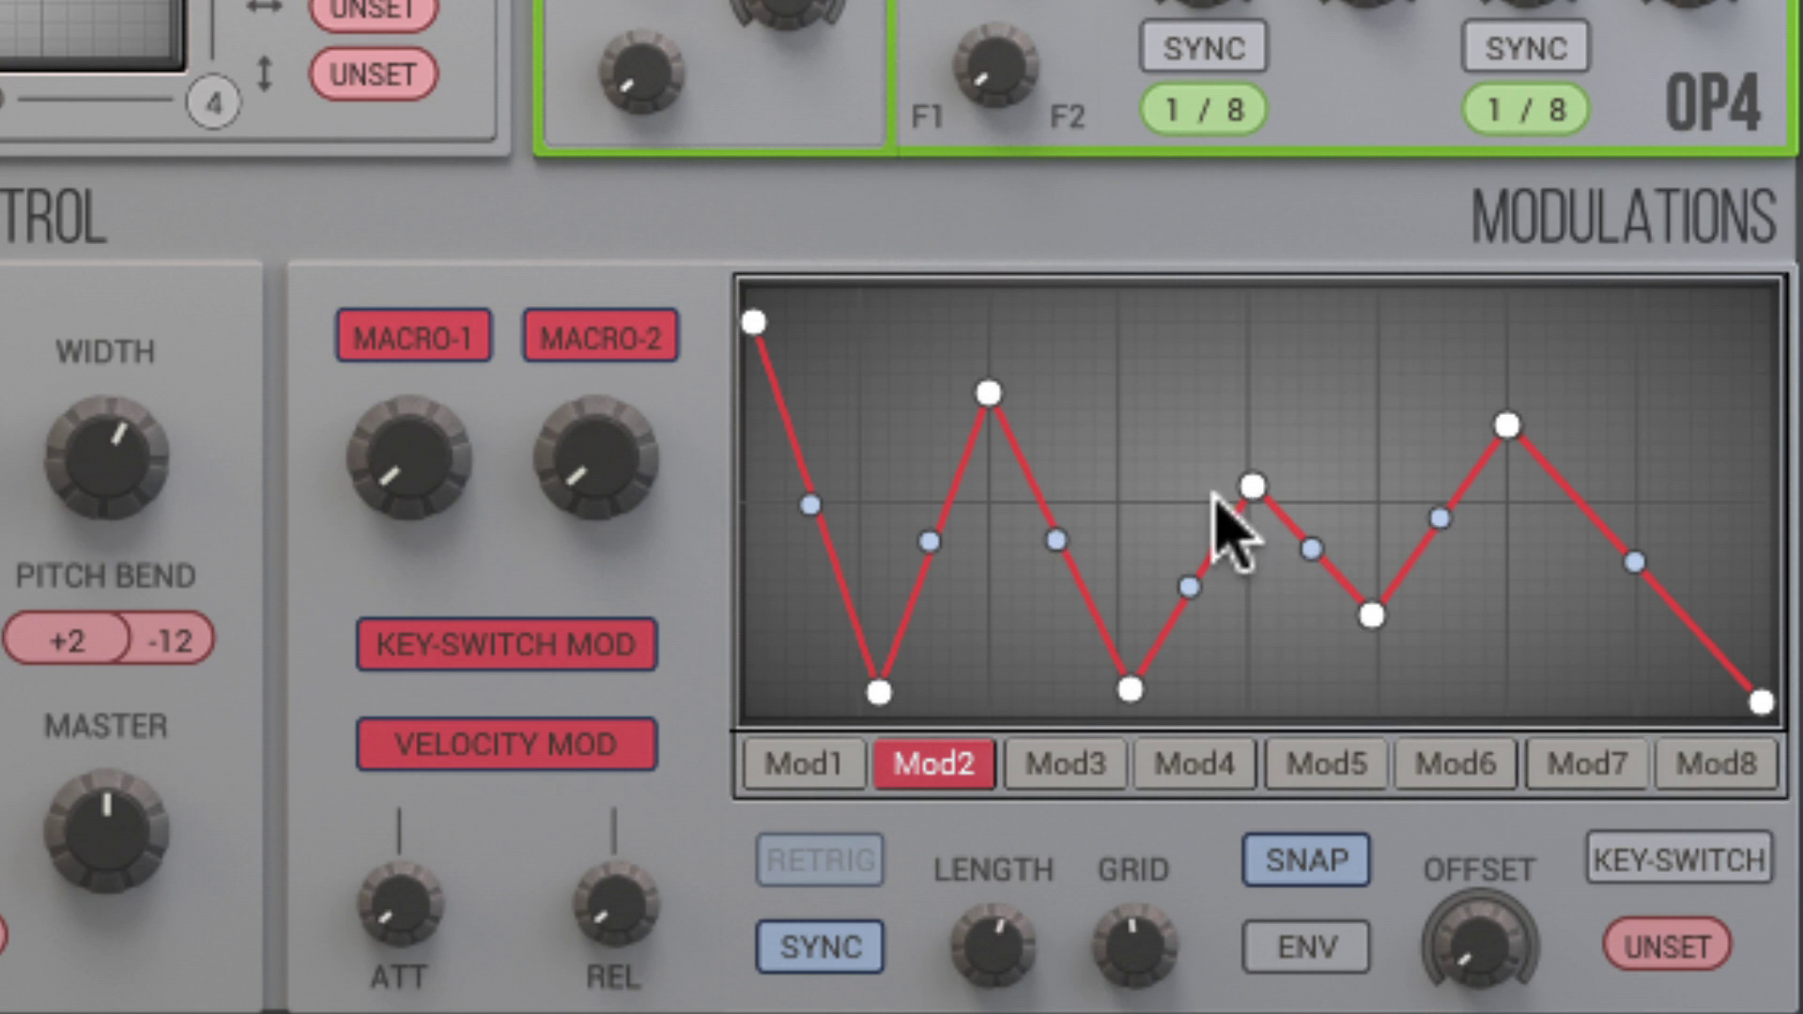
right_click(1252, 486)
left_click(1229, 477)
right_click(1504, 427)
left_click(1413, 387)
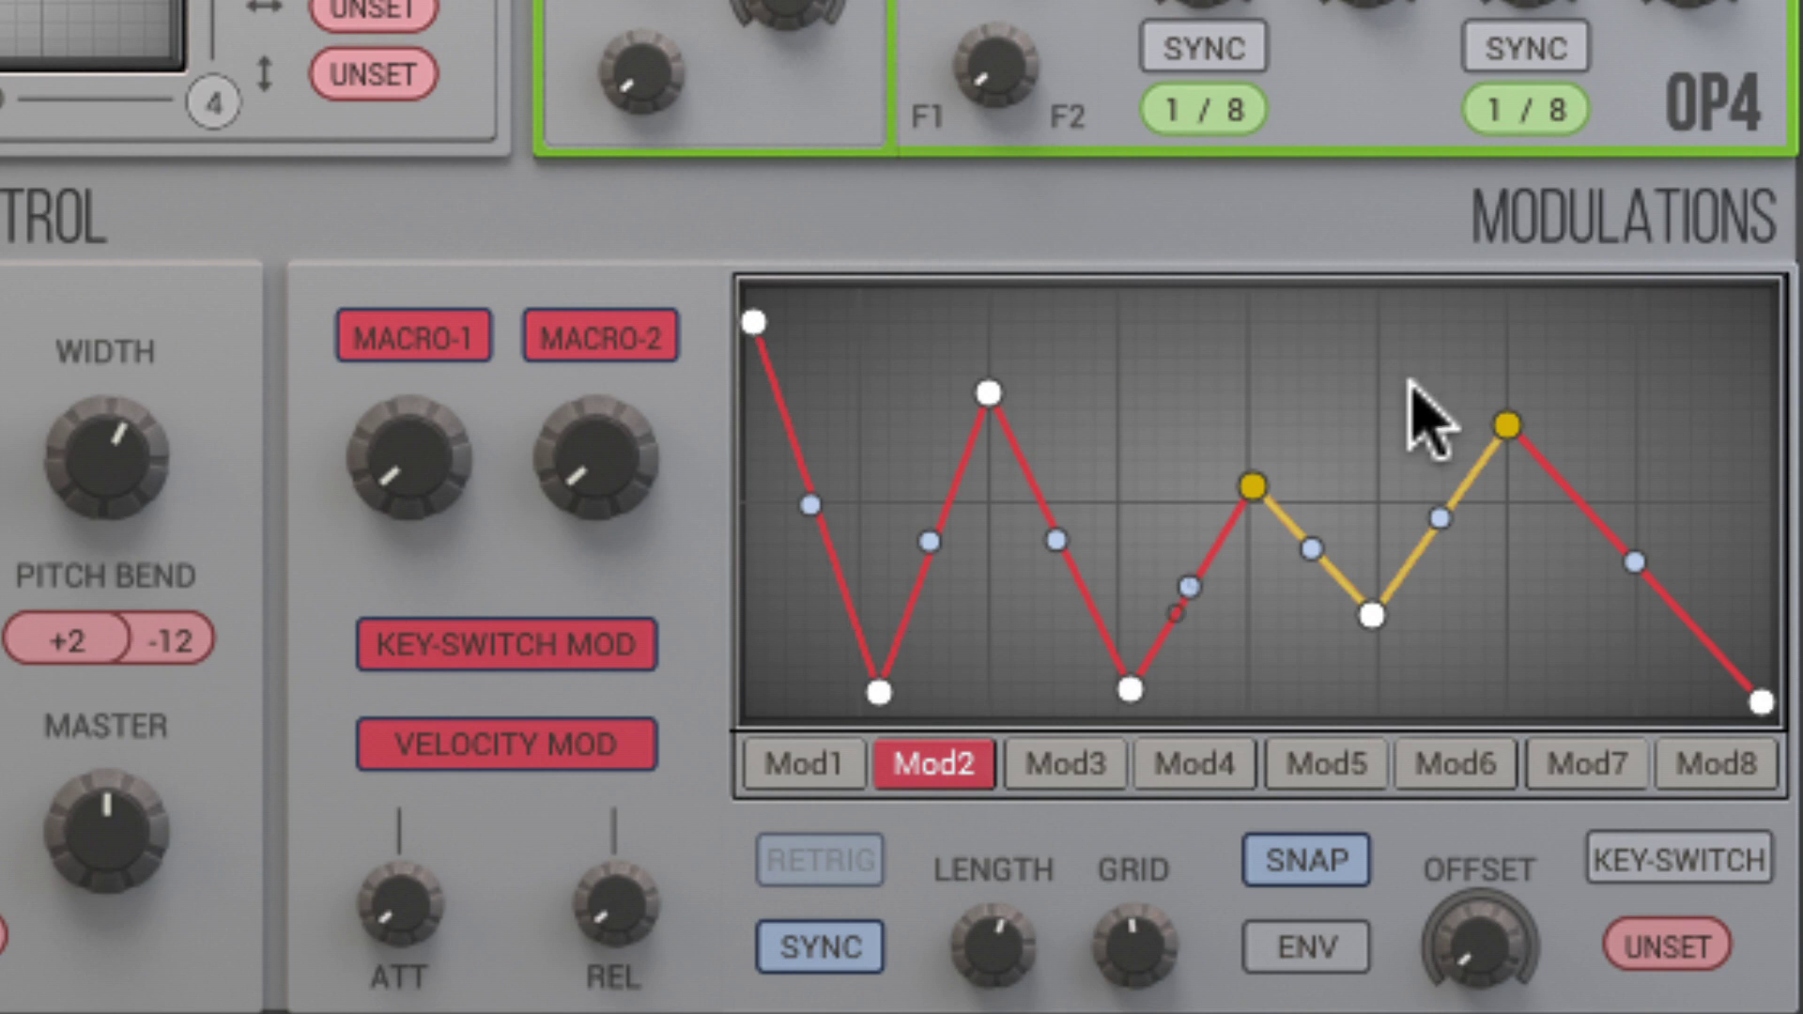
left_click_drag(1372, 615, 1380, 596)
left_click_drag(1506, 427, 1506, 369)
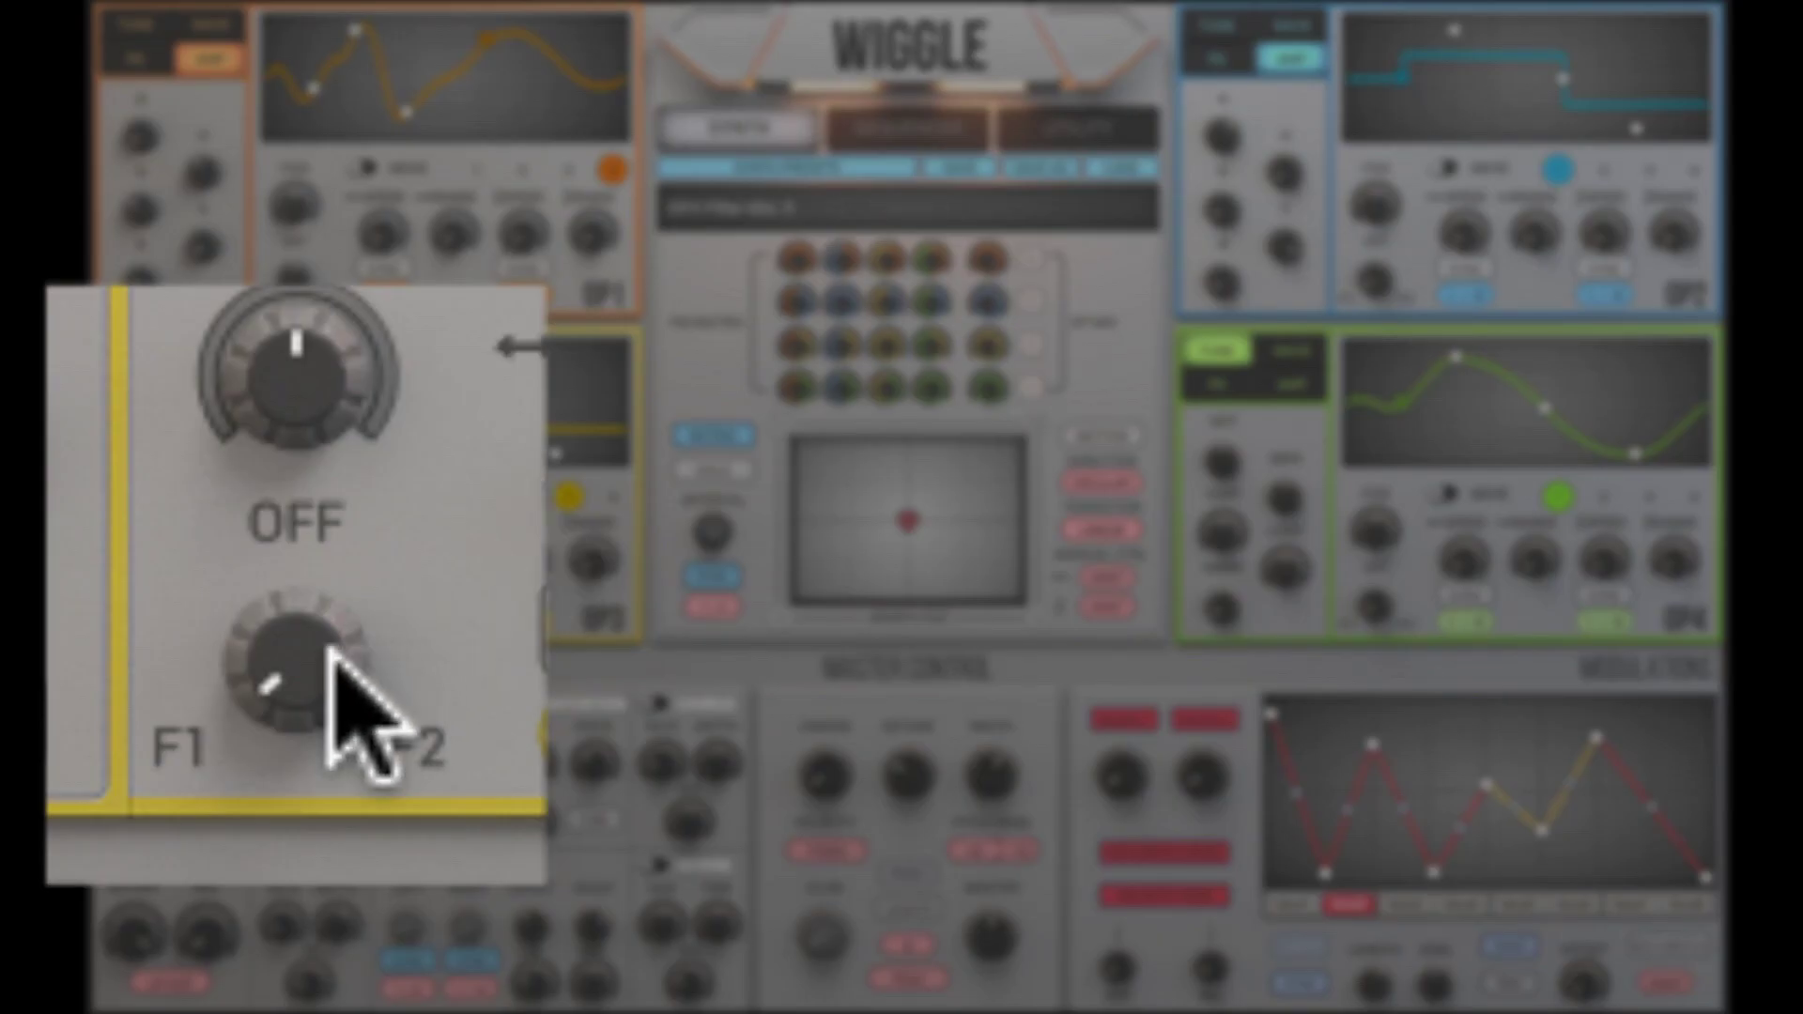
Centre OP3's F1/F2 balance, change its waveform type, solo OP3, and move a wave point
left_click_drag(328, 648, 404, 535)
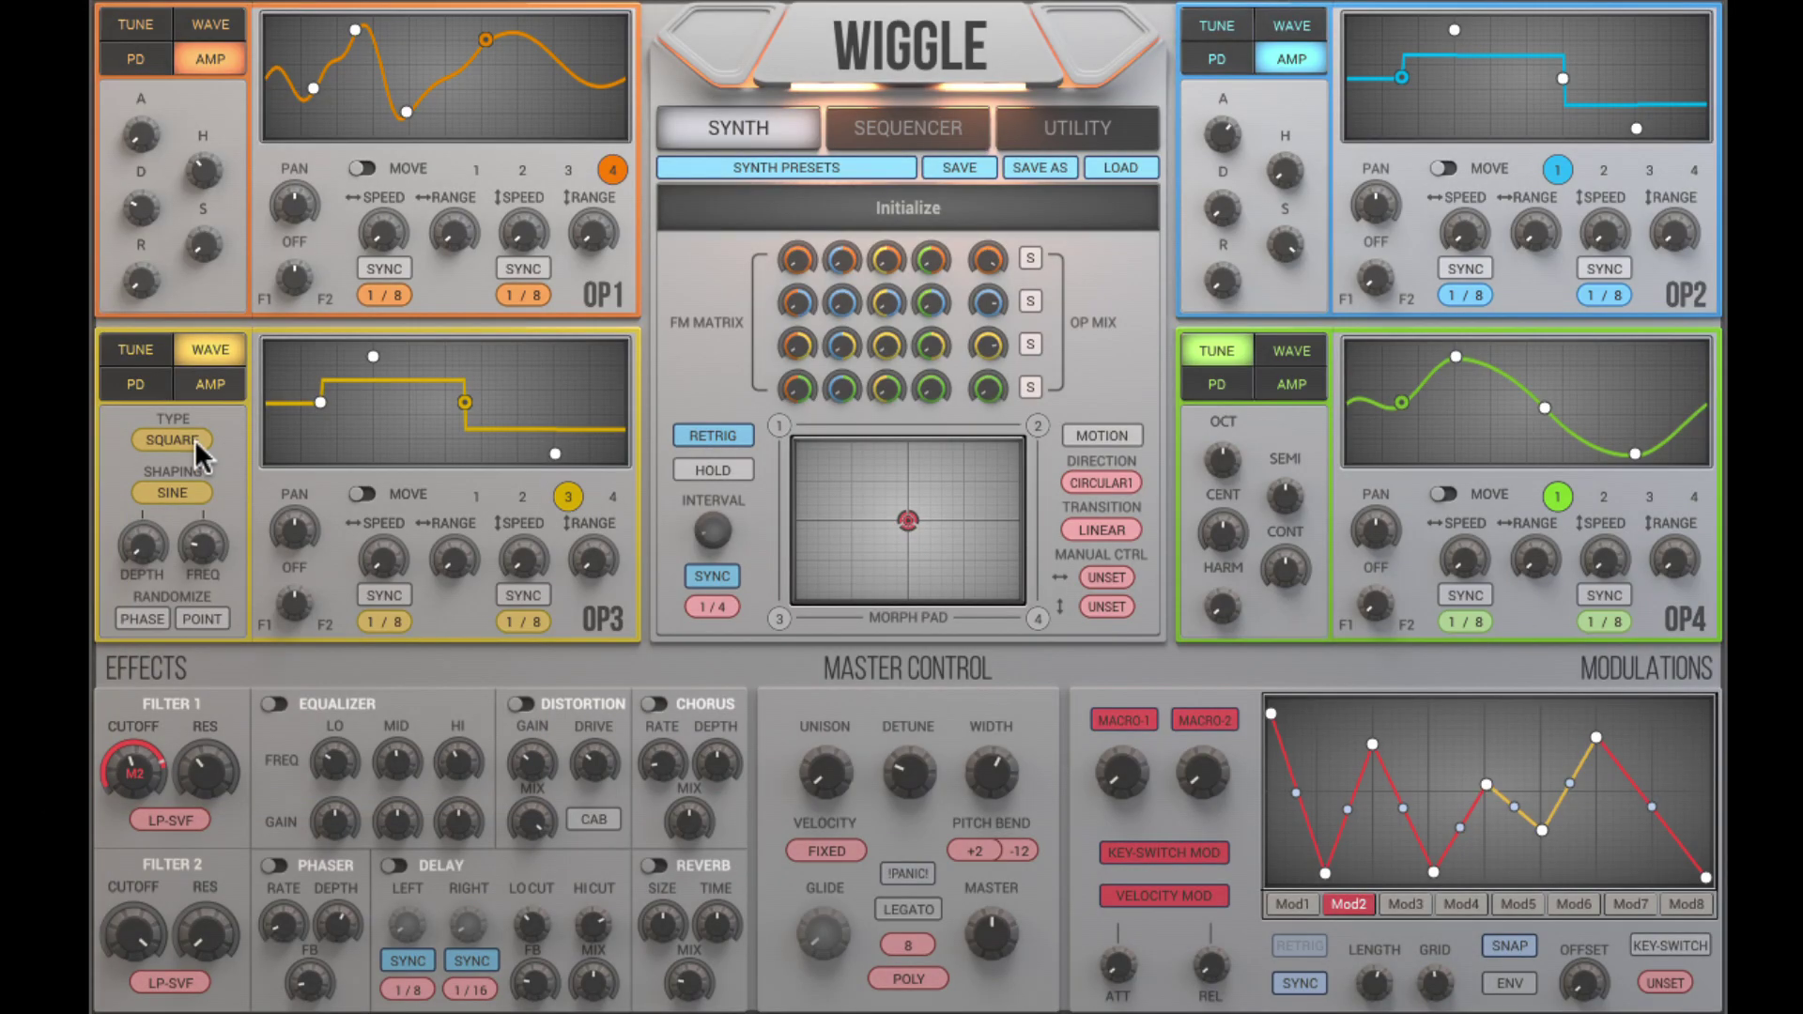
left_click(194, 440)
left_click(190, 531)
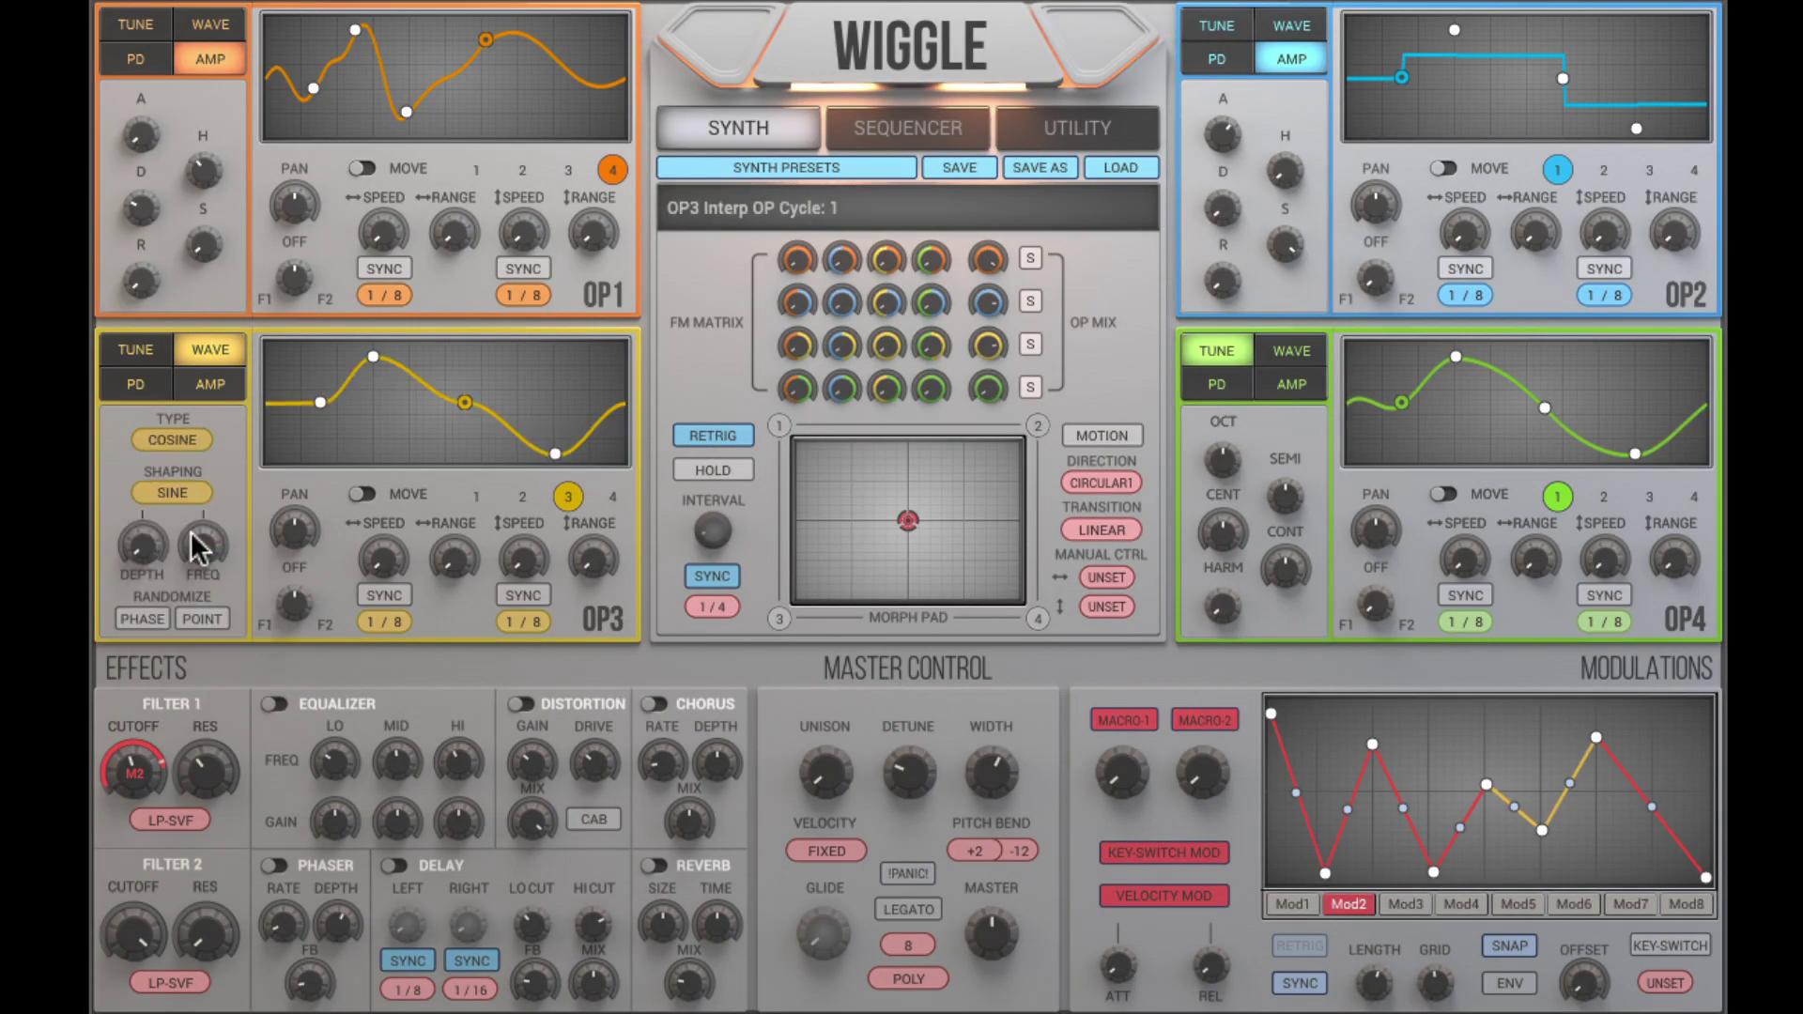
left_click(1030, 344)
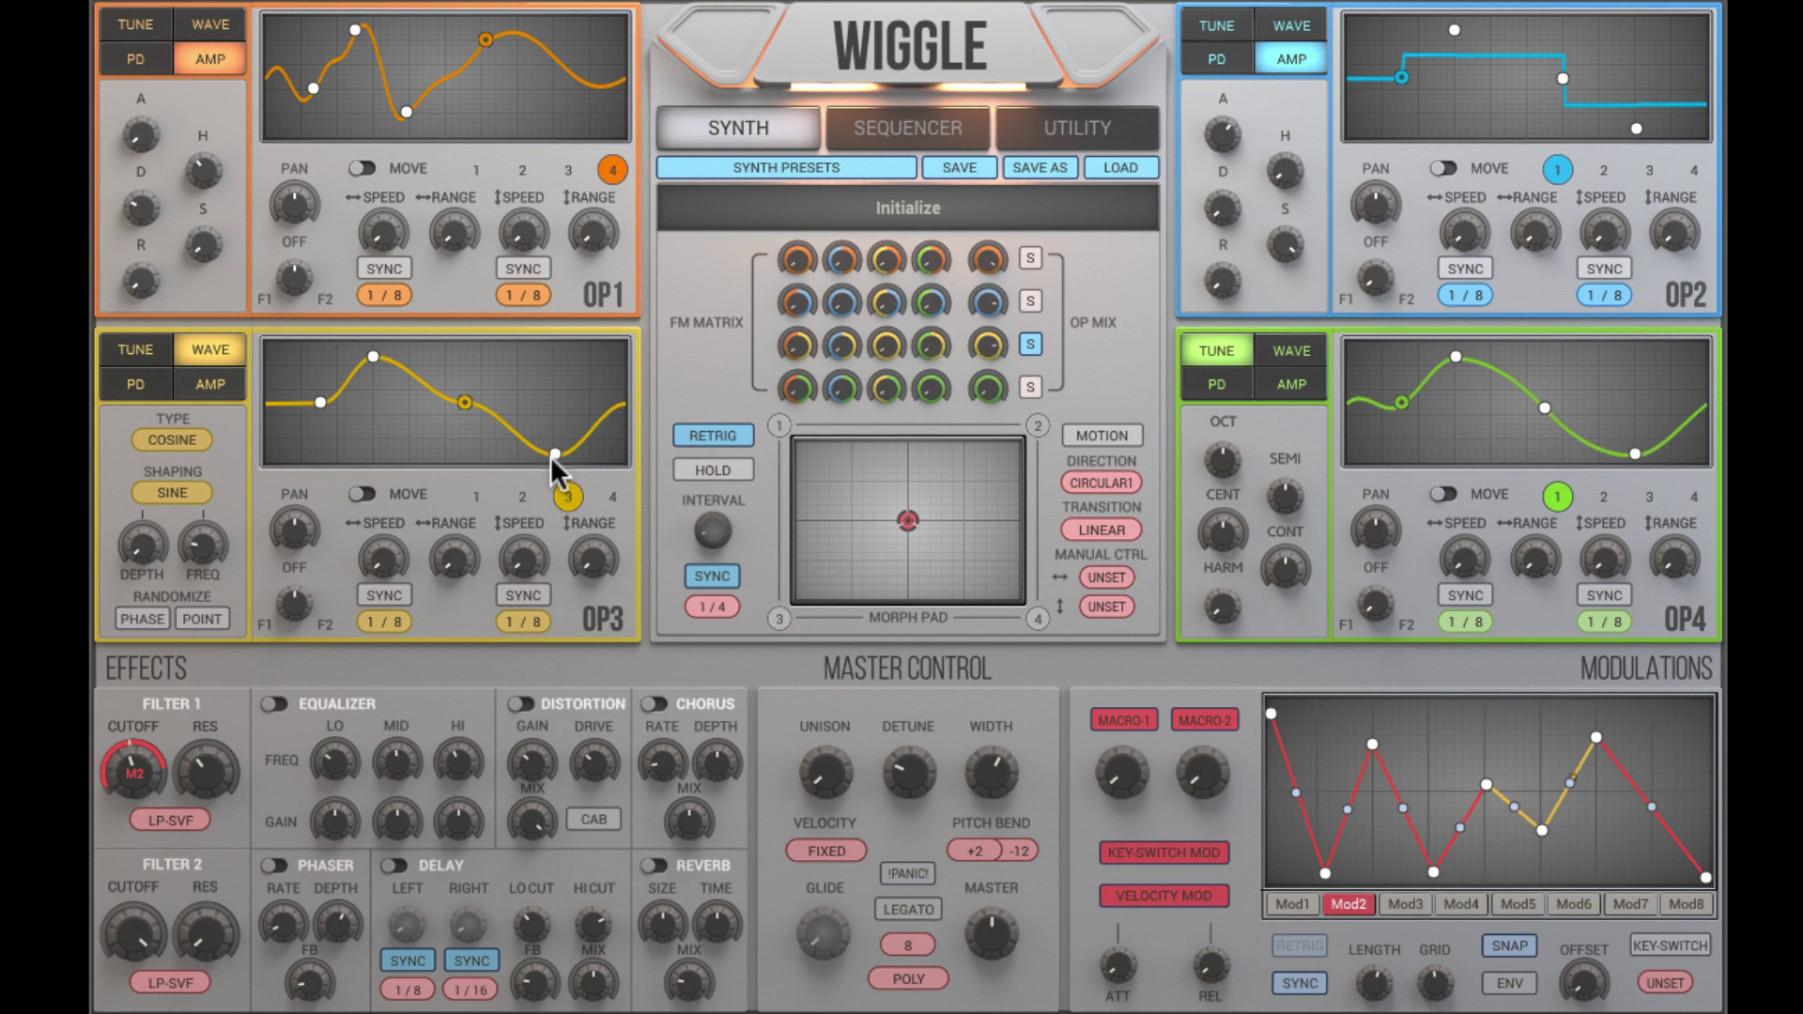
left_click(554, 448)
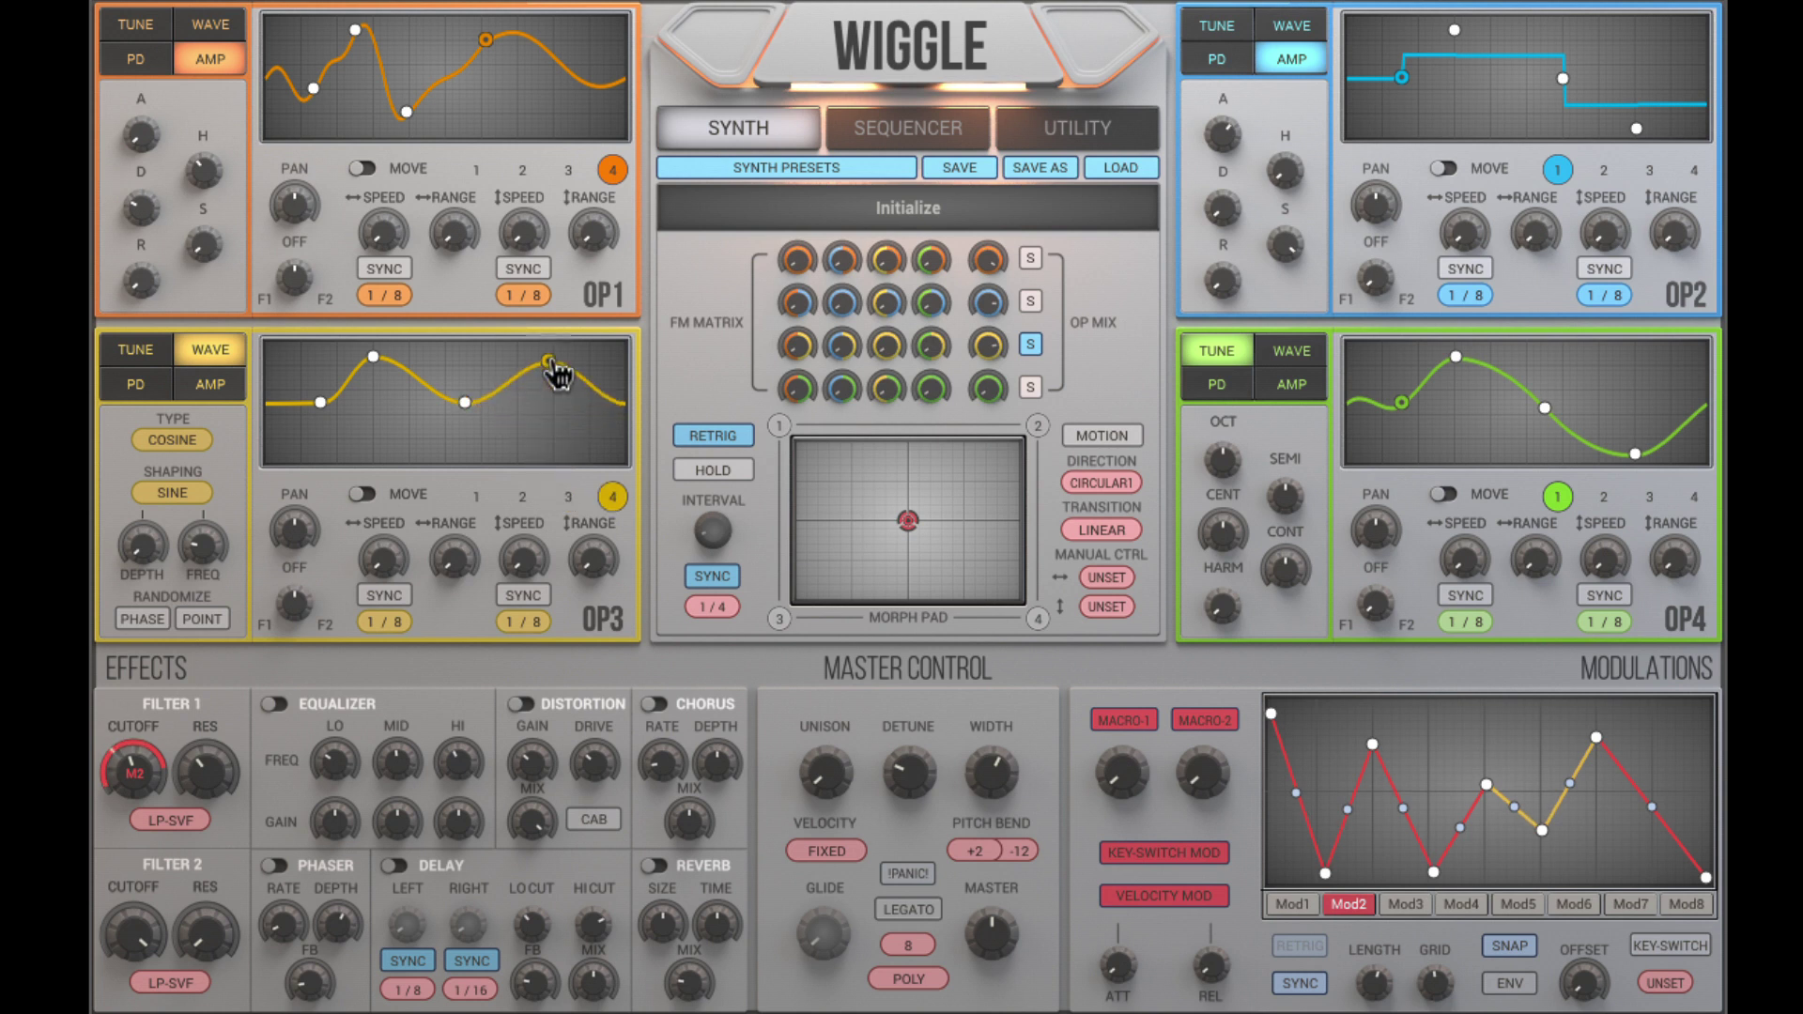
left_click_drag(466, 401, 498, 419)
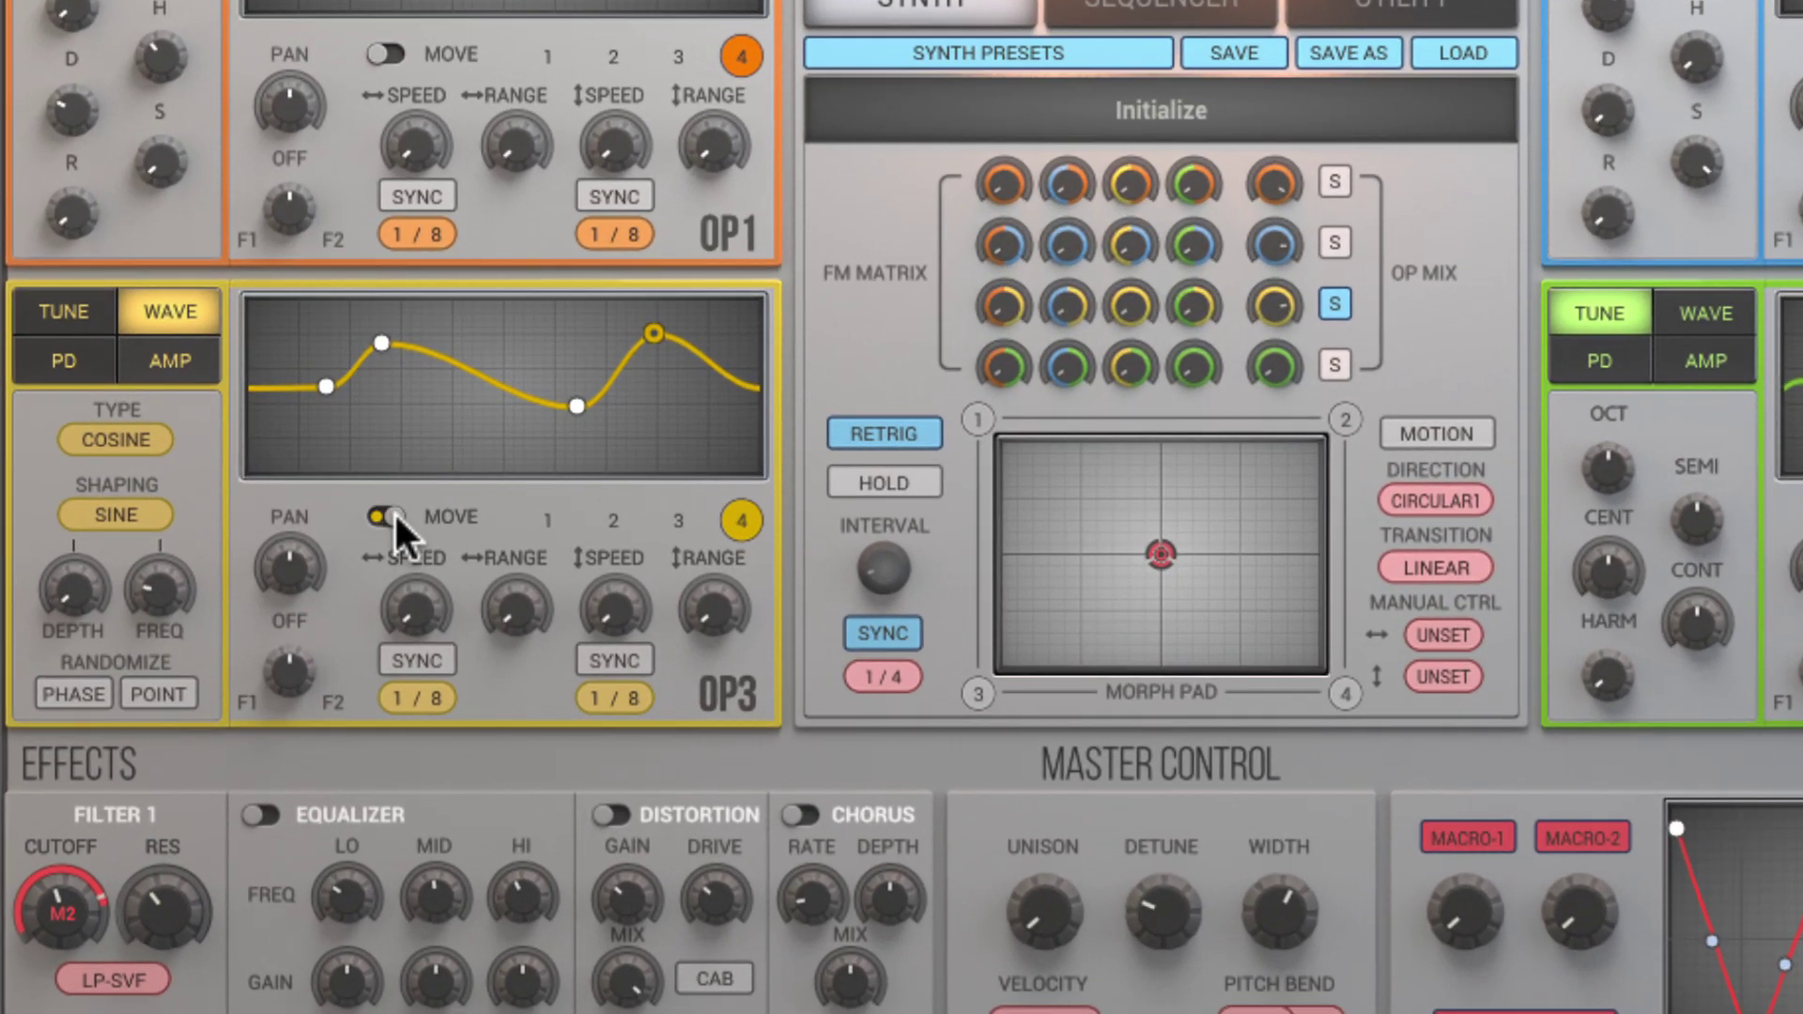
Make OP3's point 4 sway sideways with set speed and range, synced at 1/8
left_click_drag(431, 615, 425, 481)
left_click_drag(515, 612, 532, 85)
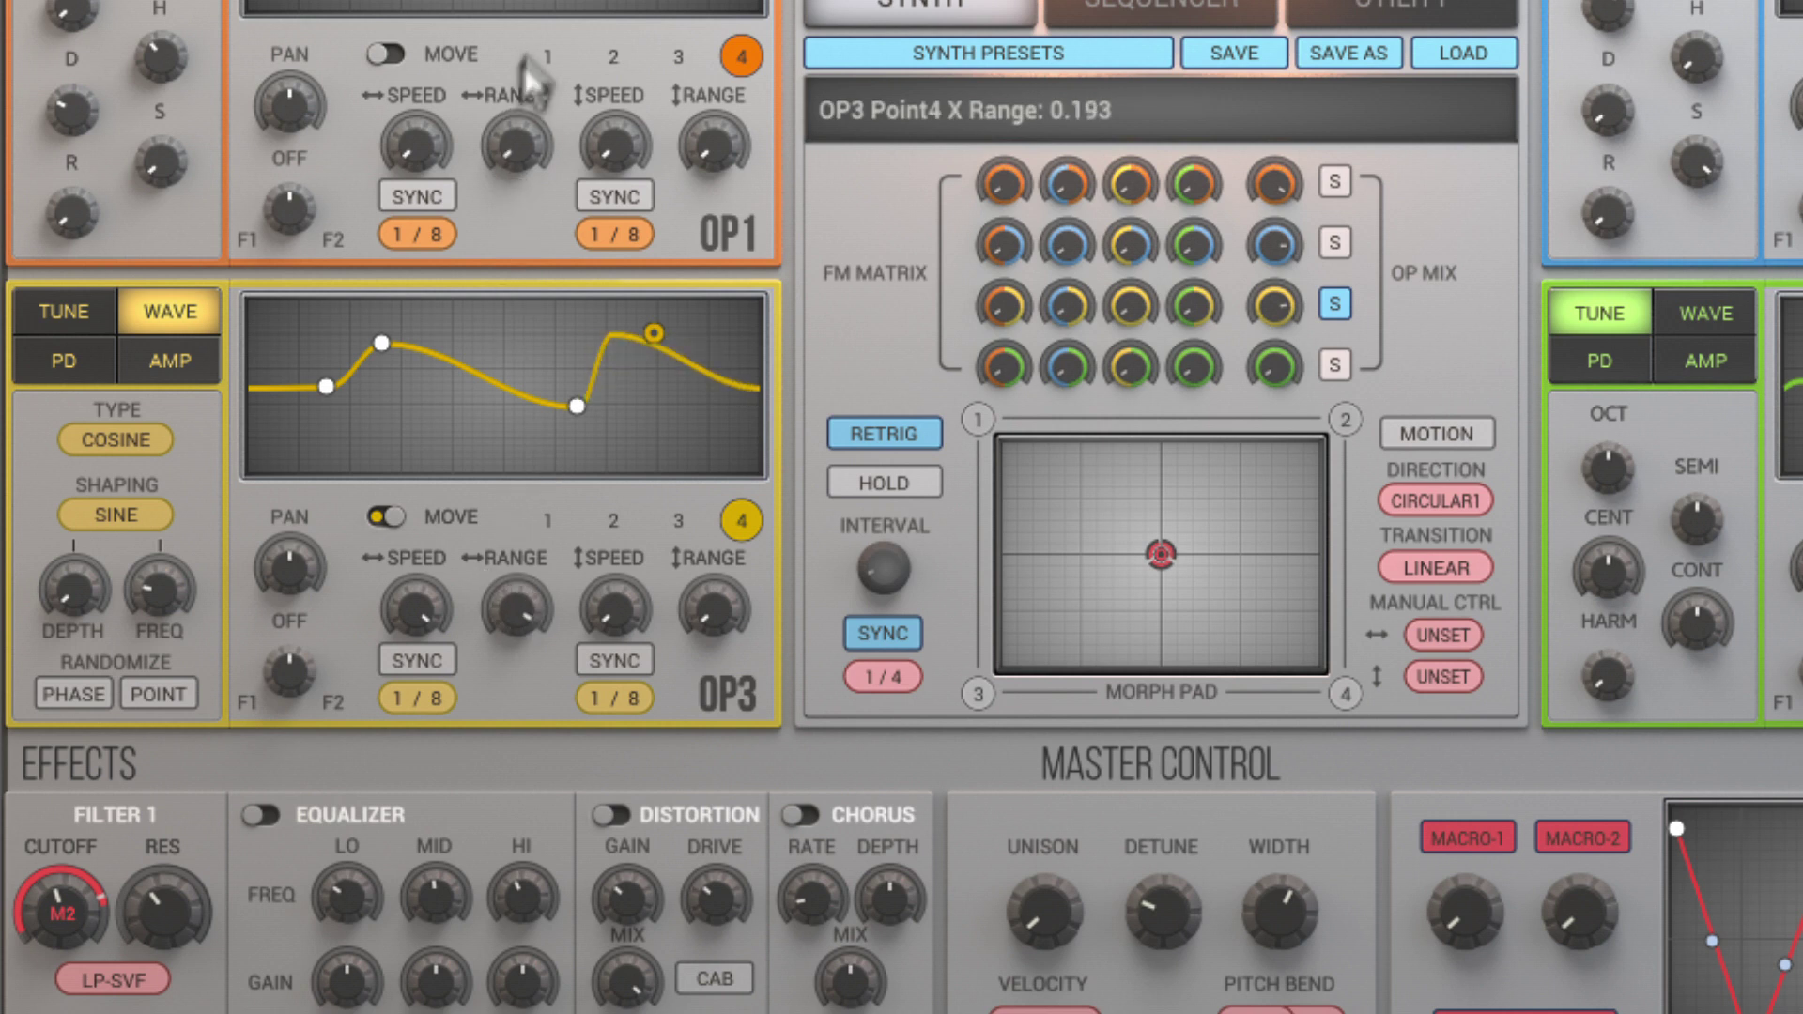
left_click(409, 659)
left_click(405, 697)
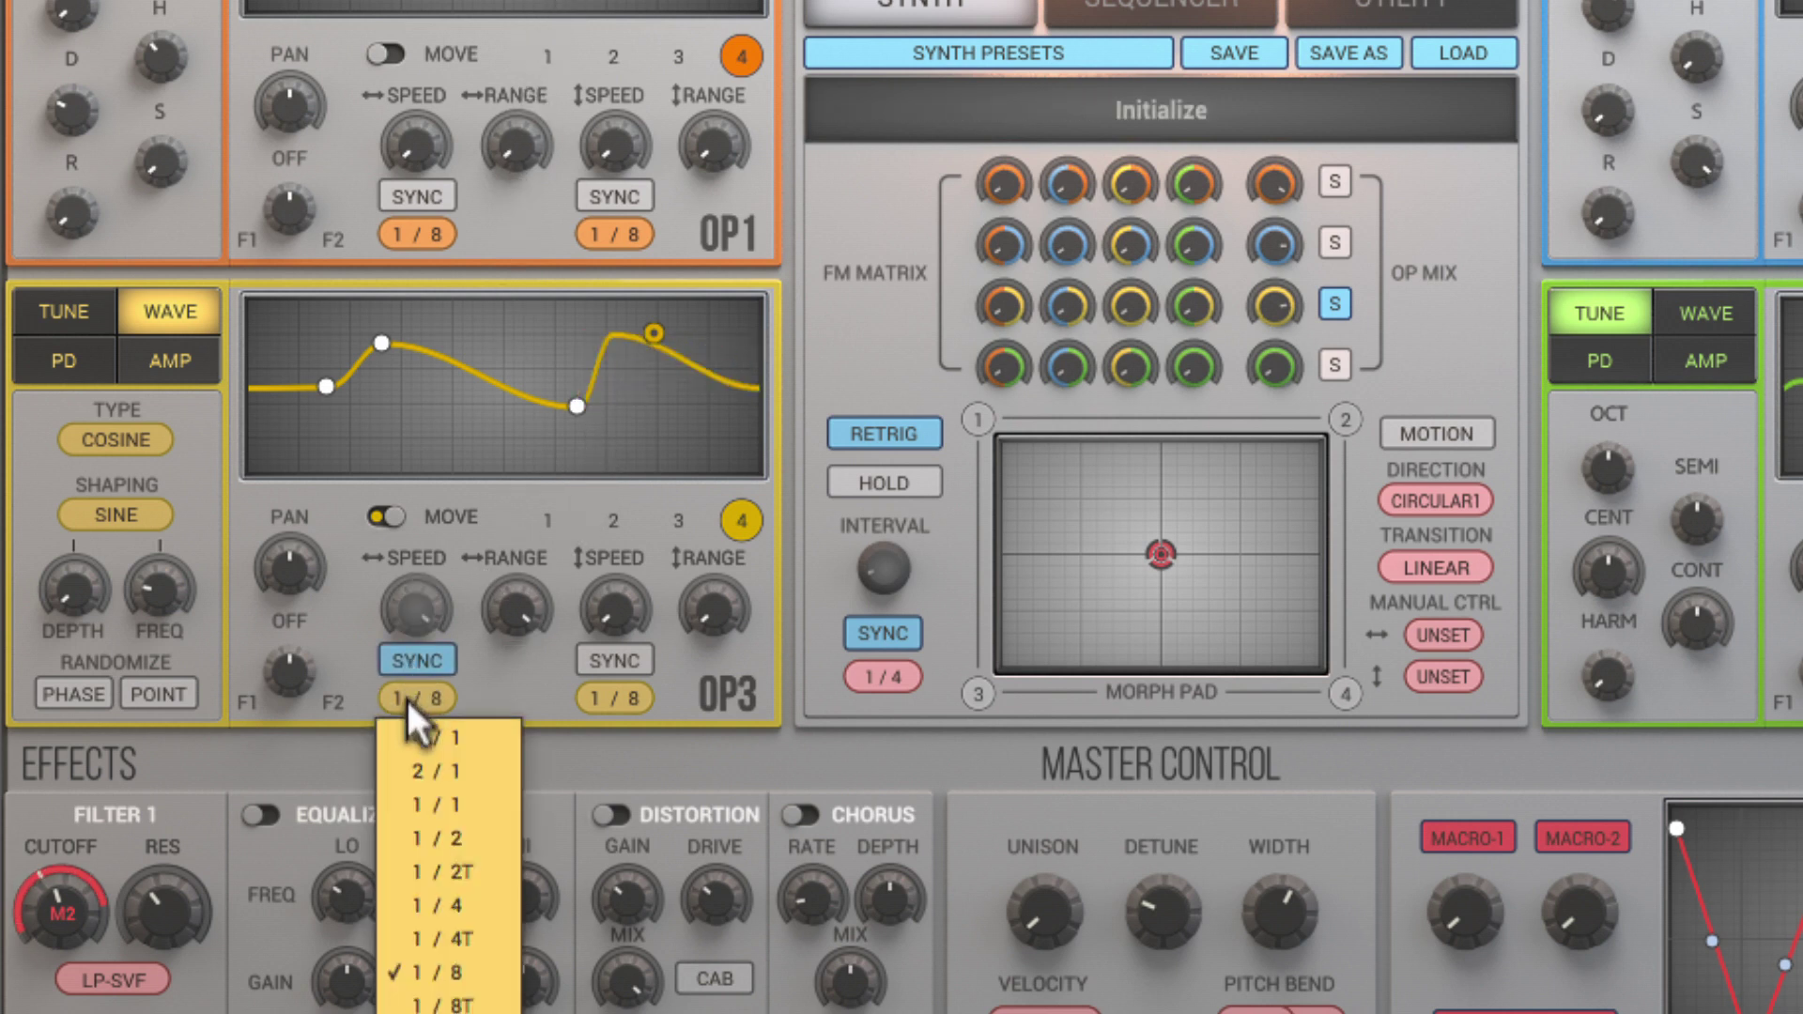
left_click(436, 898)
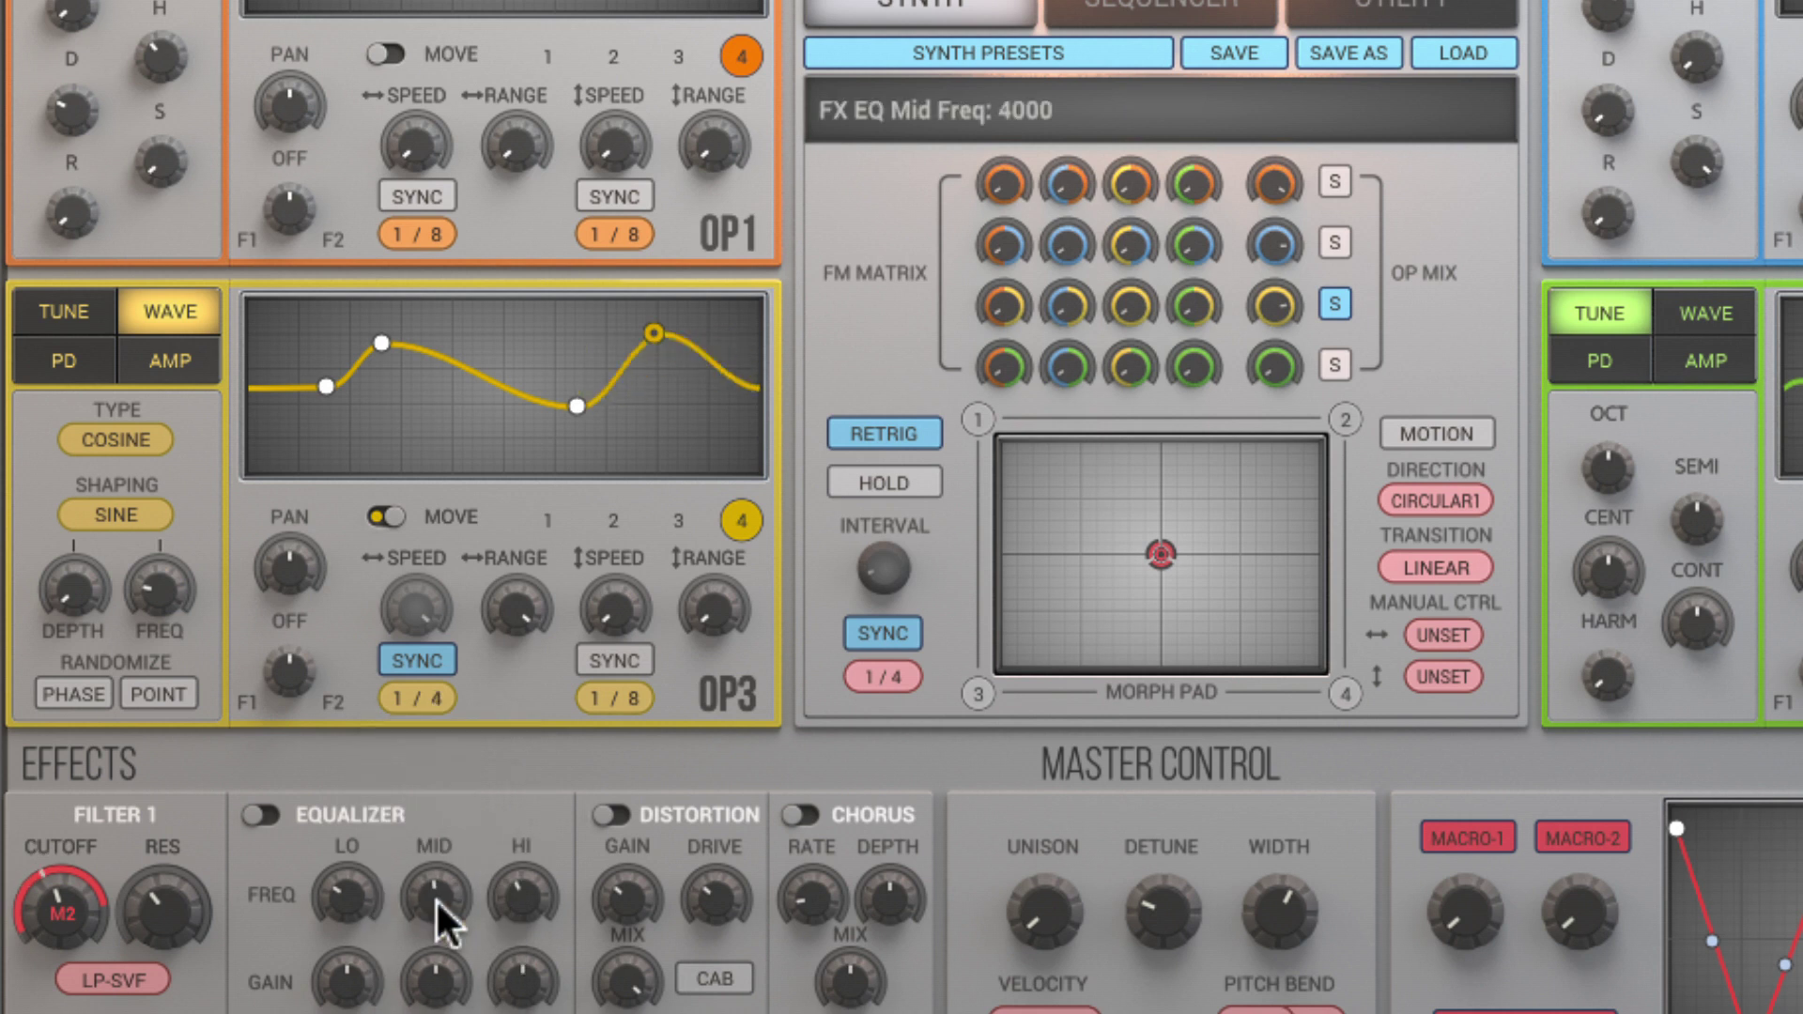
left_click(415, 697)
left_click(427, 974)
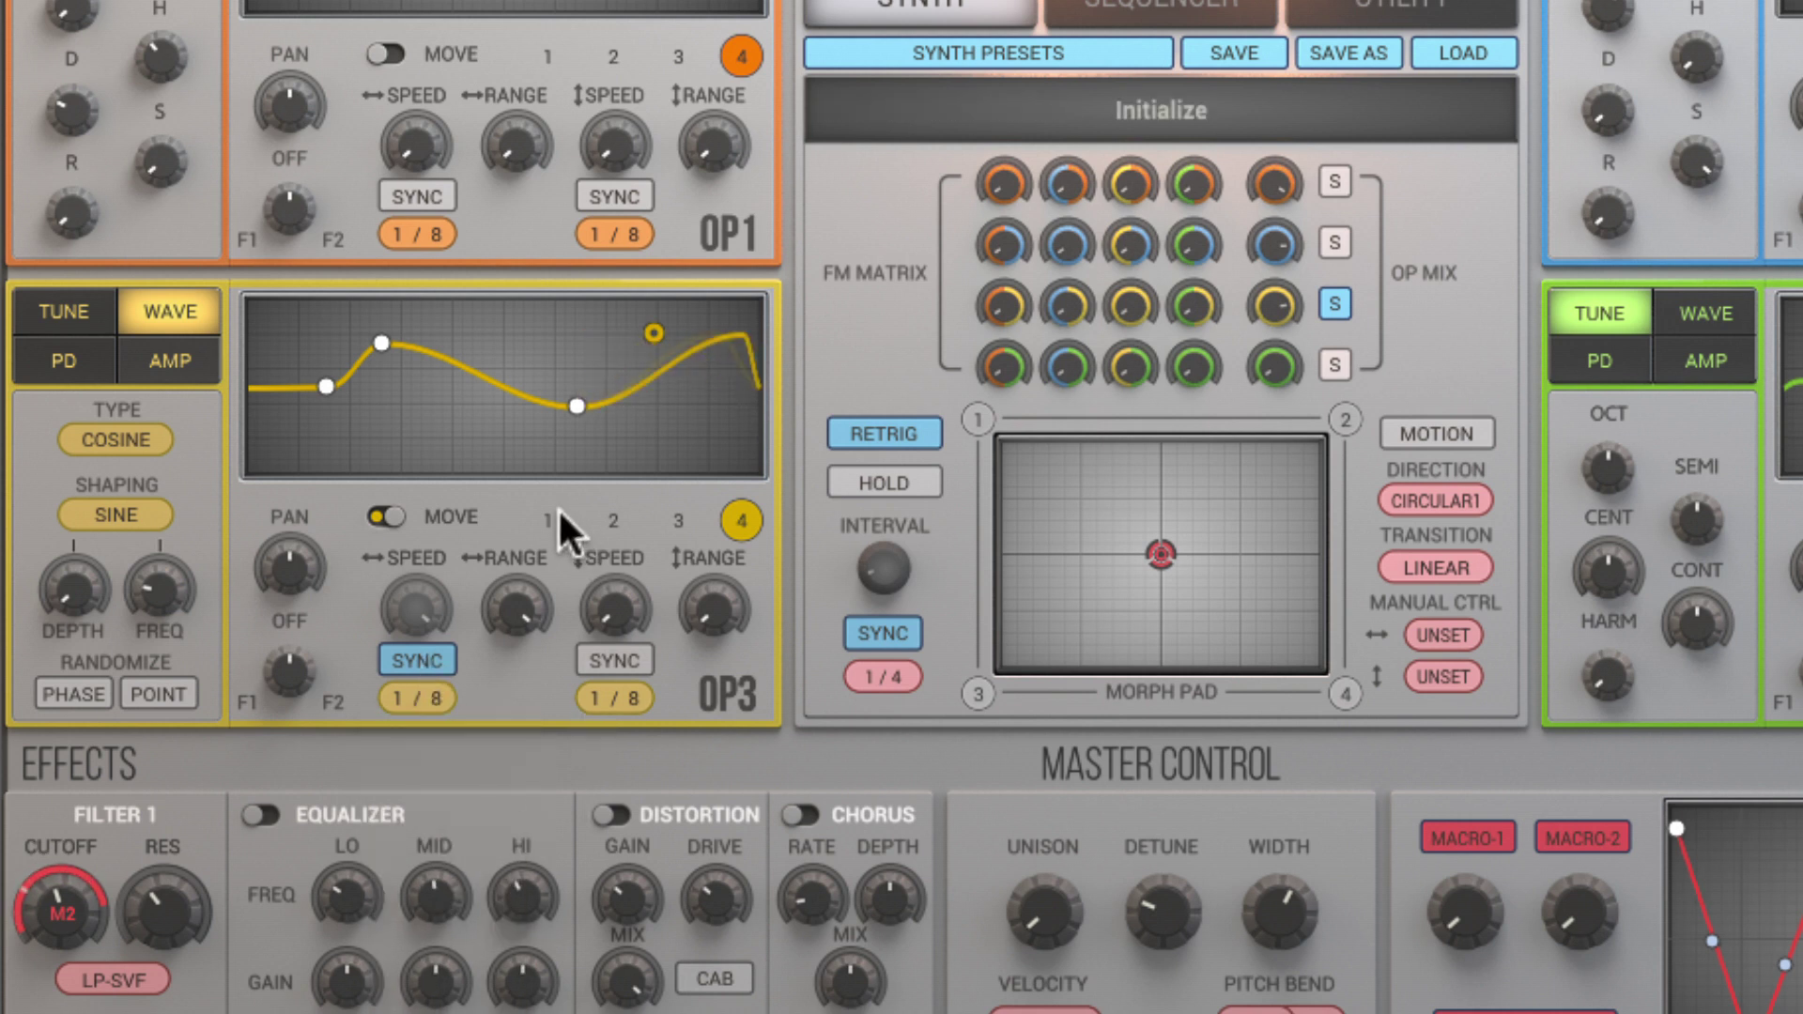
Make point 3 move vertically at a tempo-synced 1/4 rate, nudging nearby wave points
left_click_drag(580, 405, 544, 401)
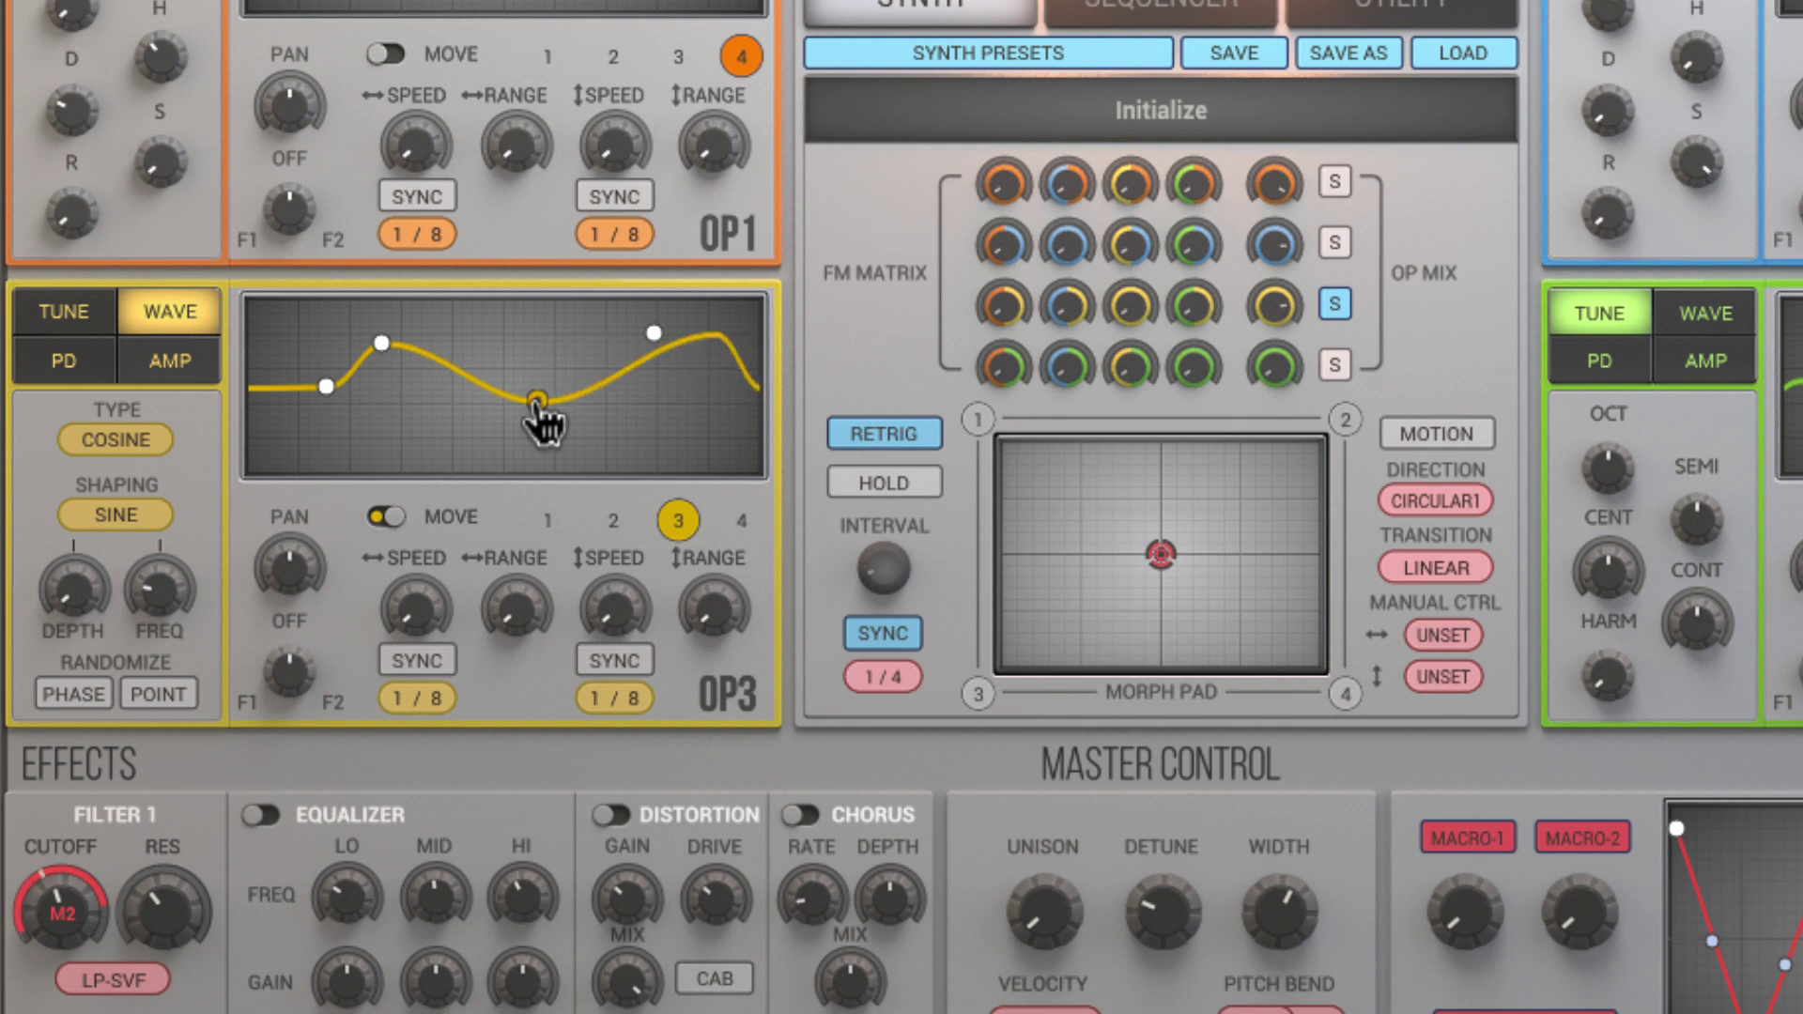
left_click_drag(653, 335, 646, 336)
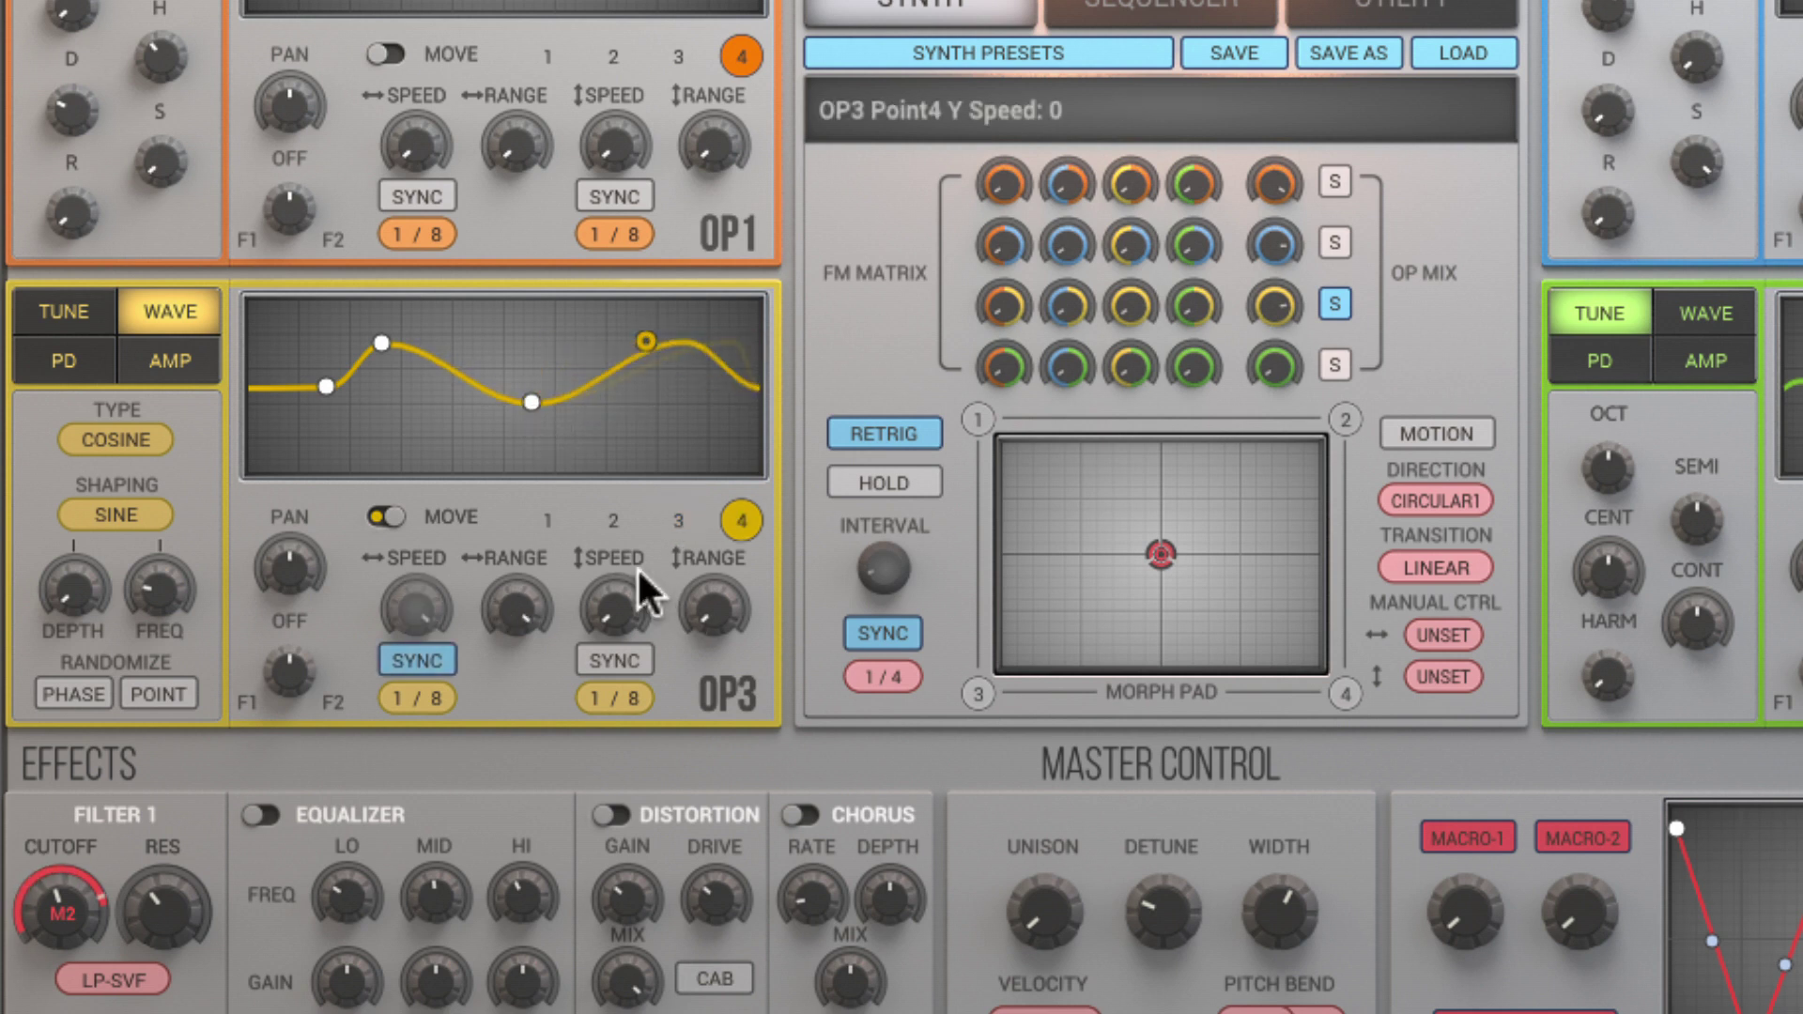
left_click(678, 520)
left_click_drag(623, 610, 648, 103)
left_click_drag(724, 611, 734, 127)
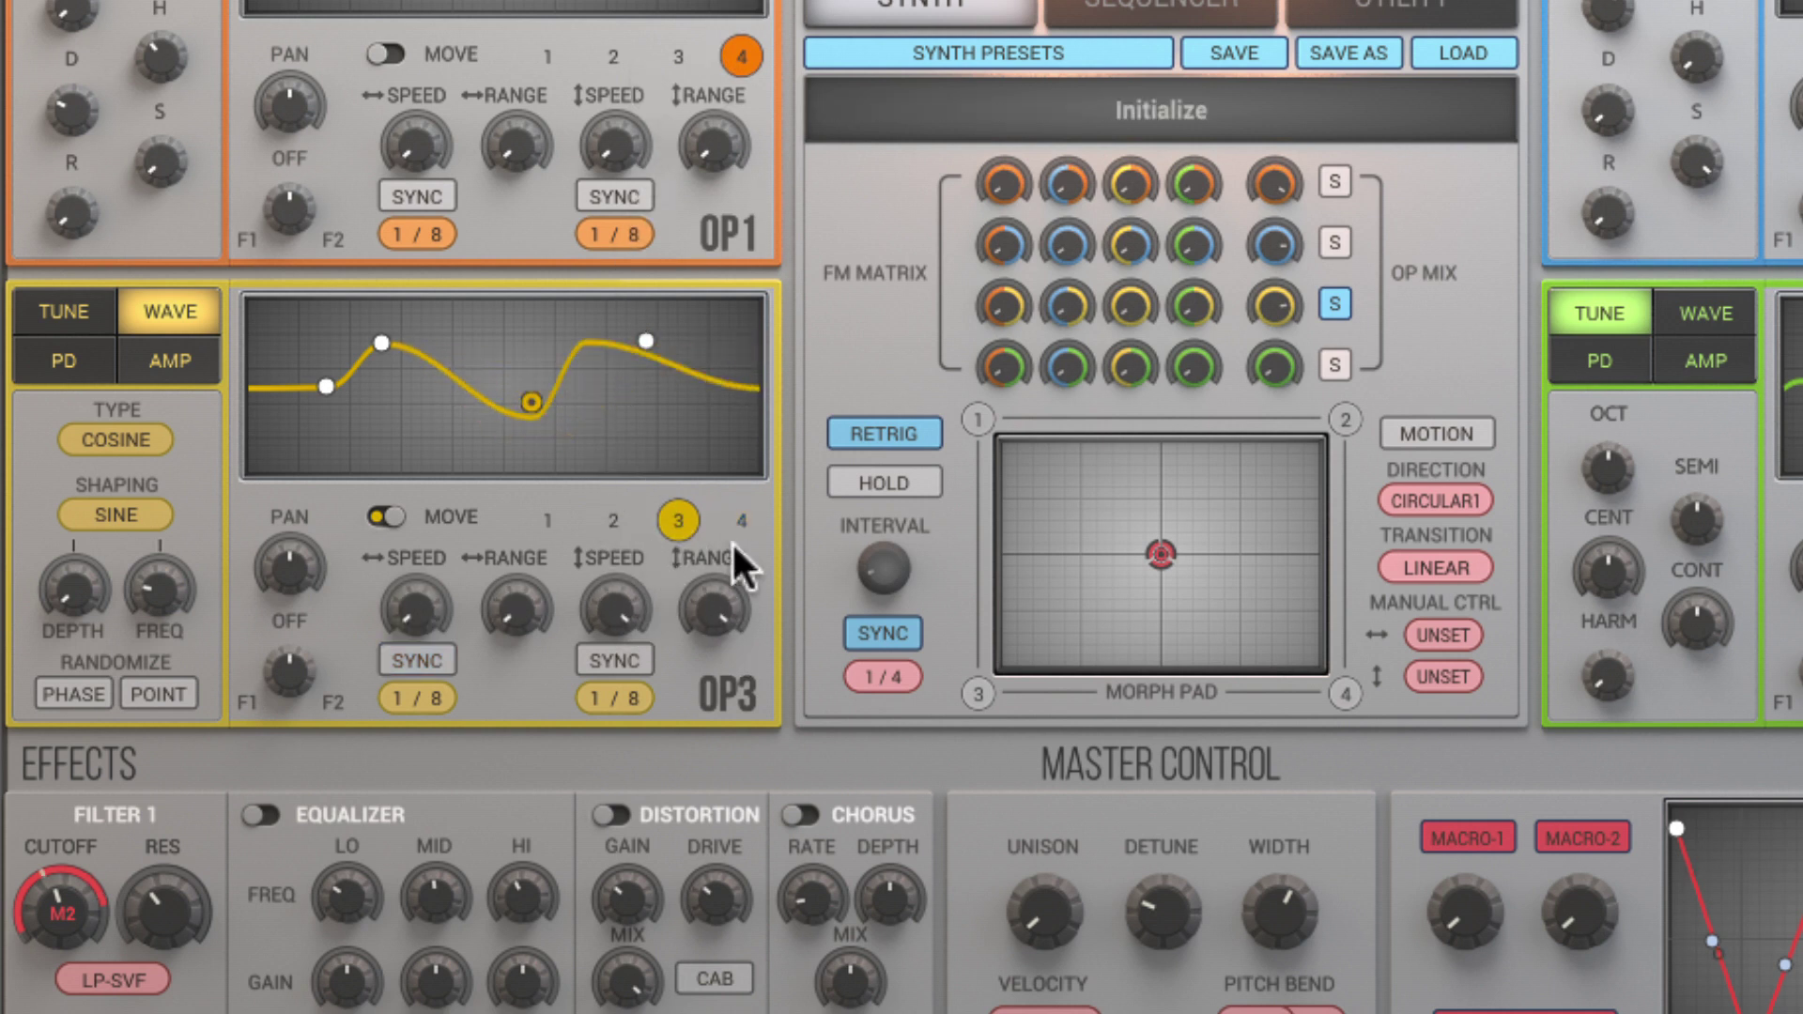
left_click(627, 660)
left_click(624, 719)
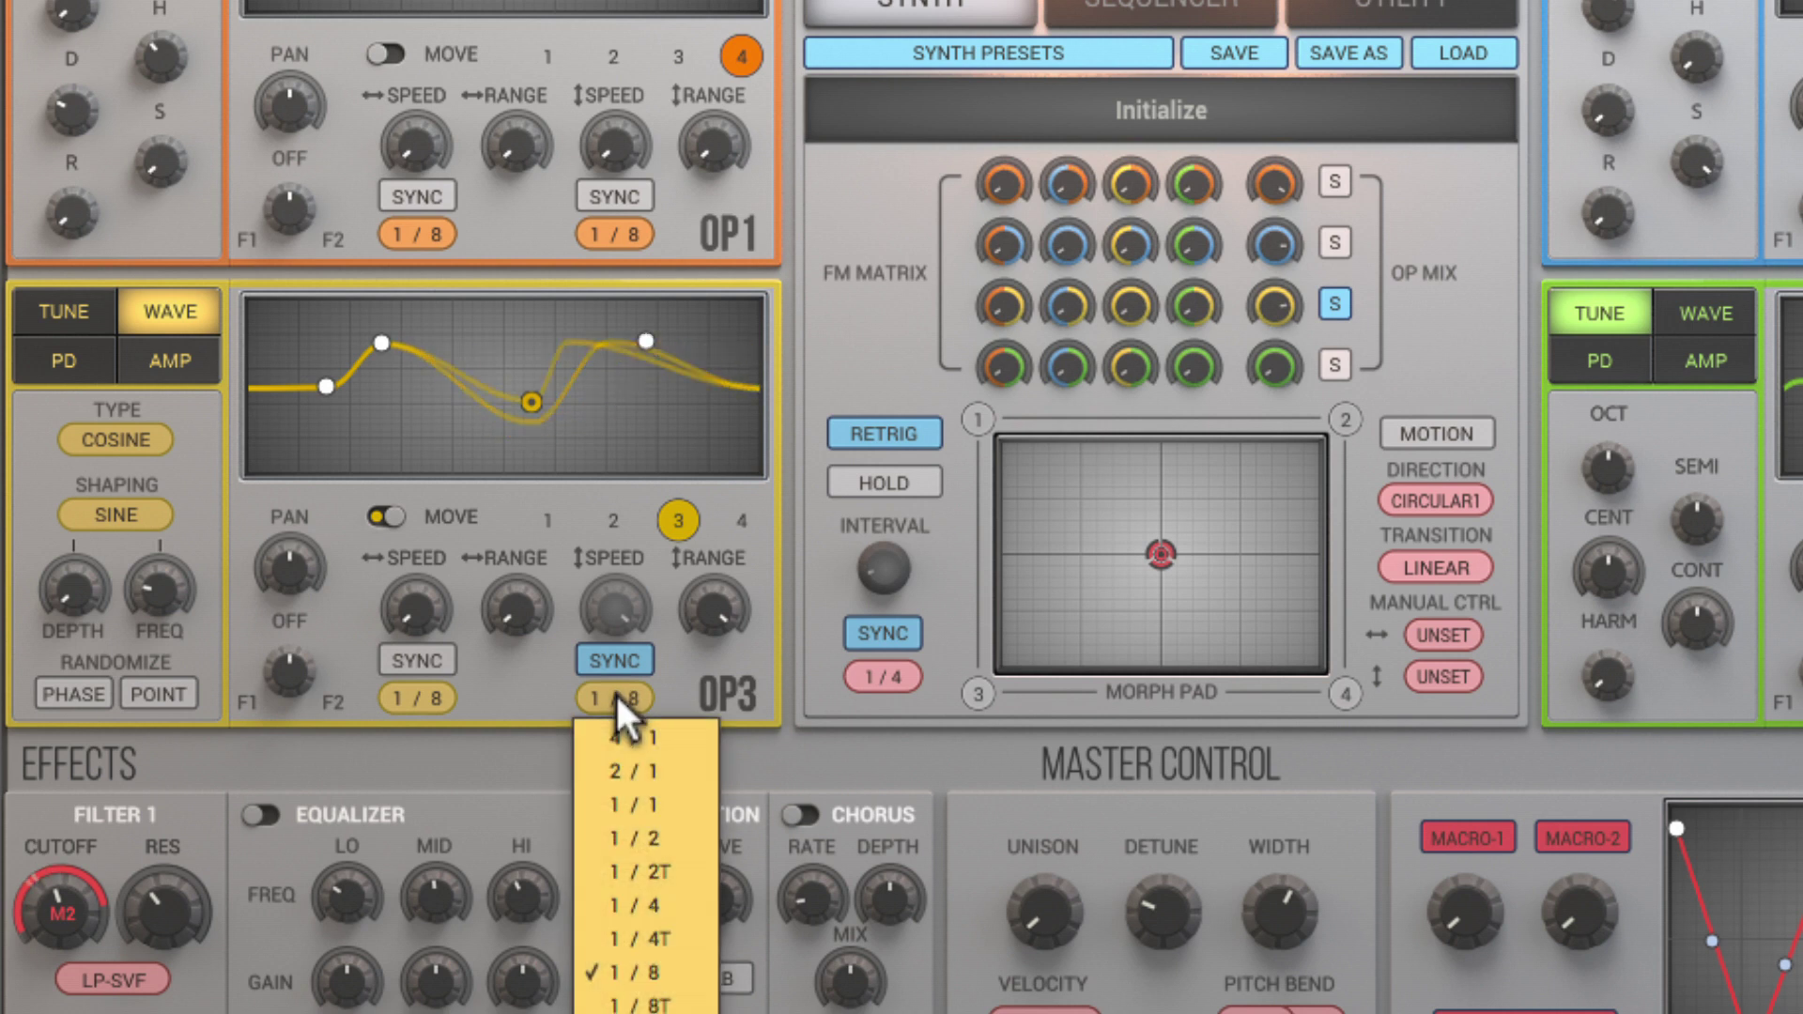
left_click(617, 909)
left_click_drag(543, 414, 499, 393)
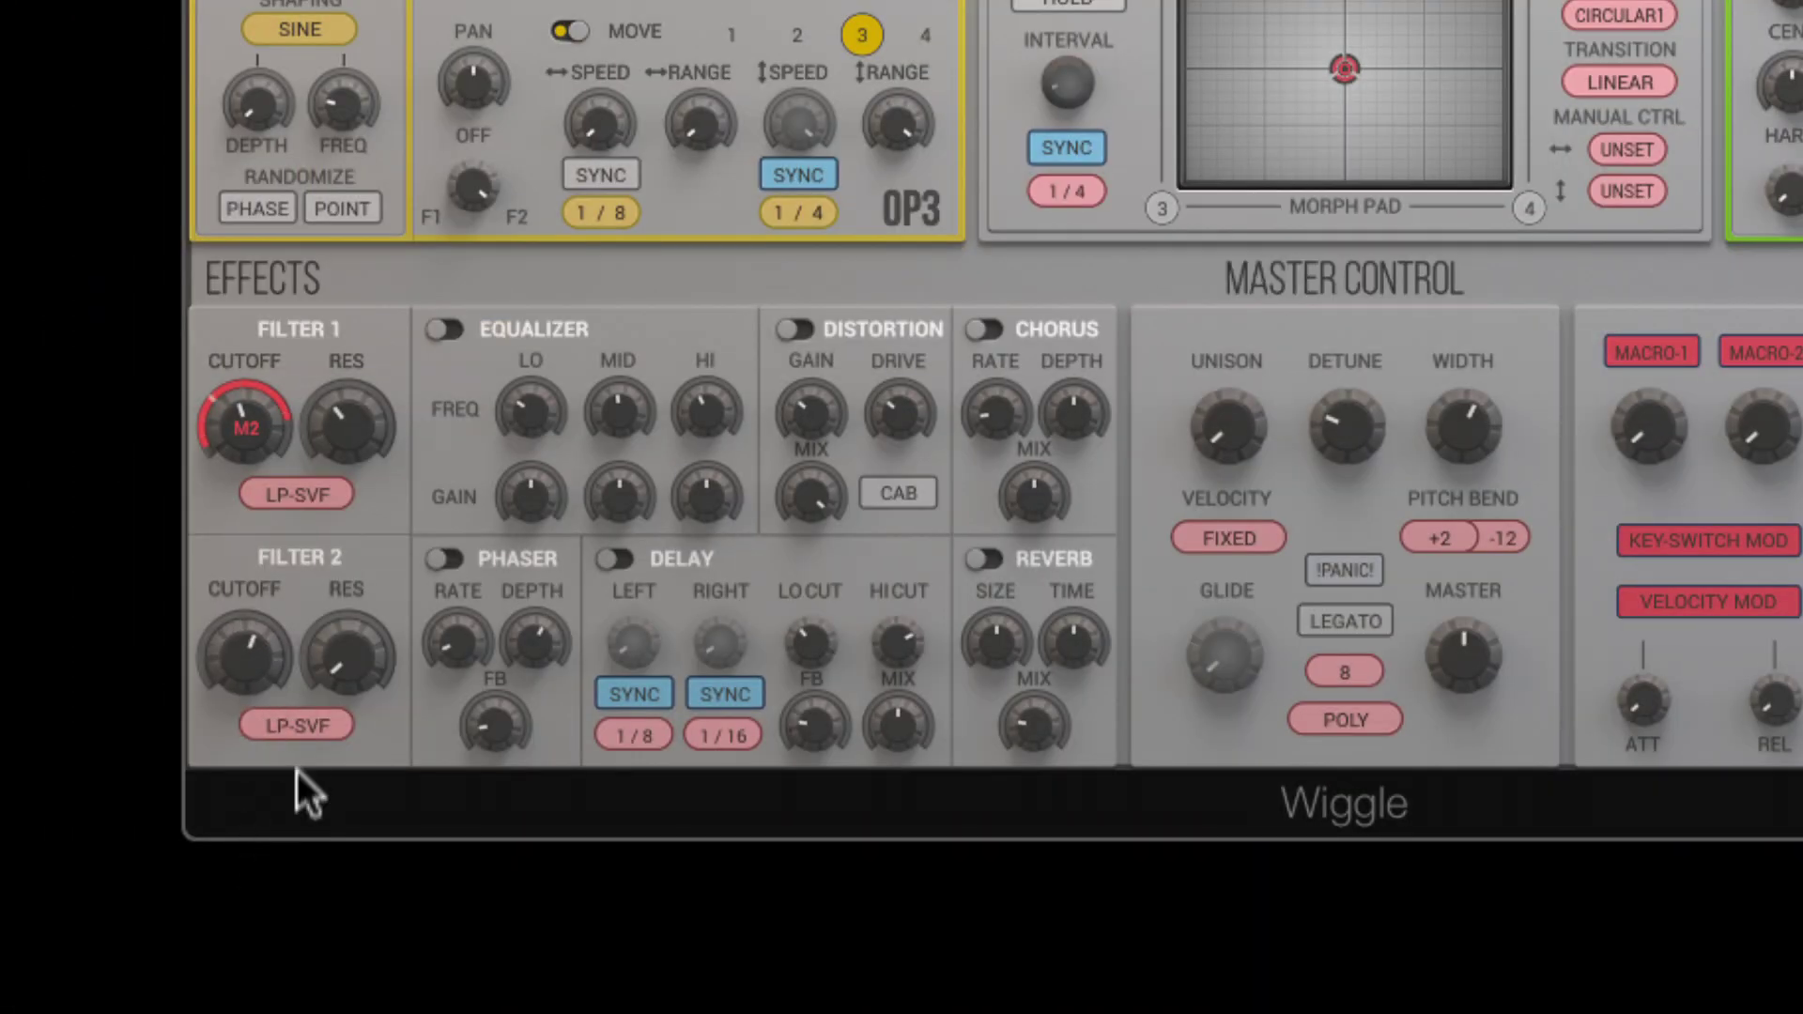
Make Filter 2 a BP-SVF band-pass and raise its cutoff and resonance
left_click(301, 726)
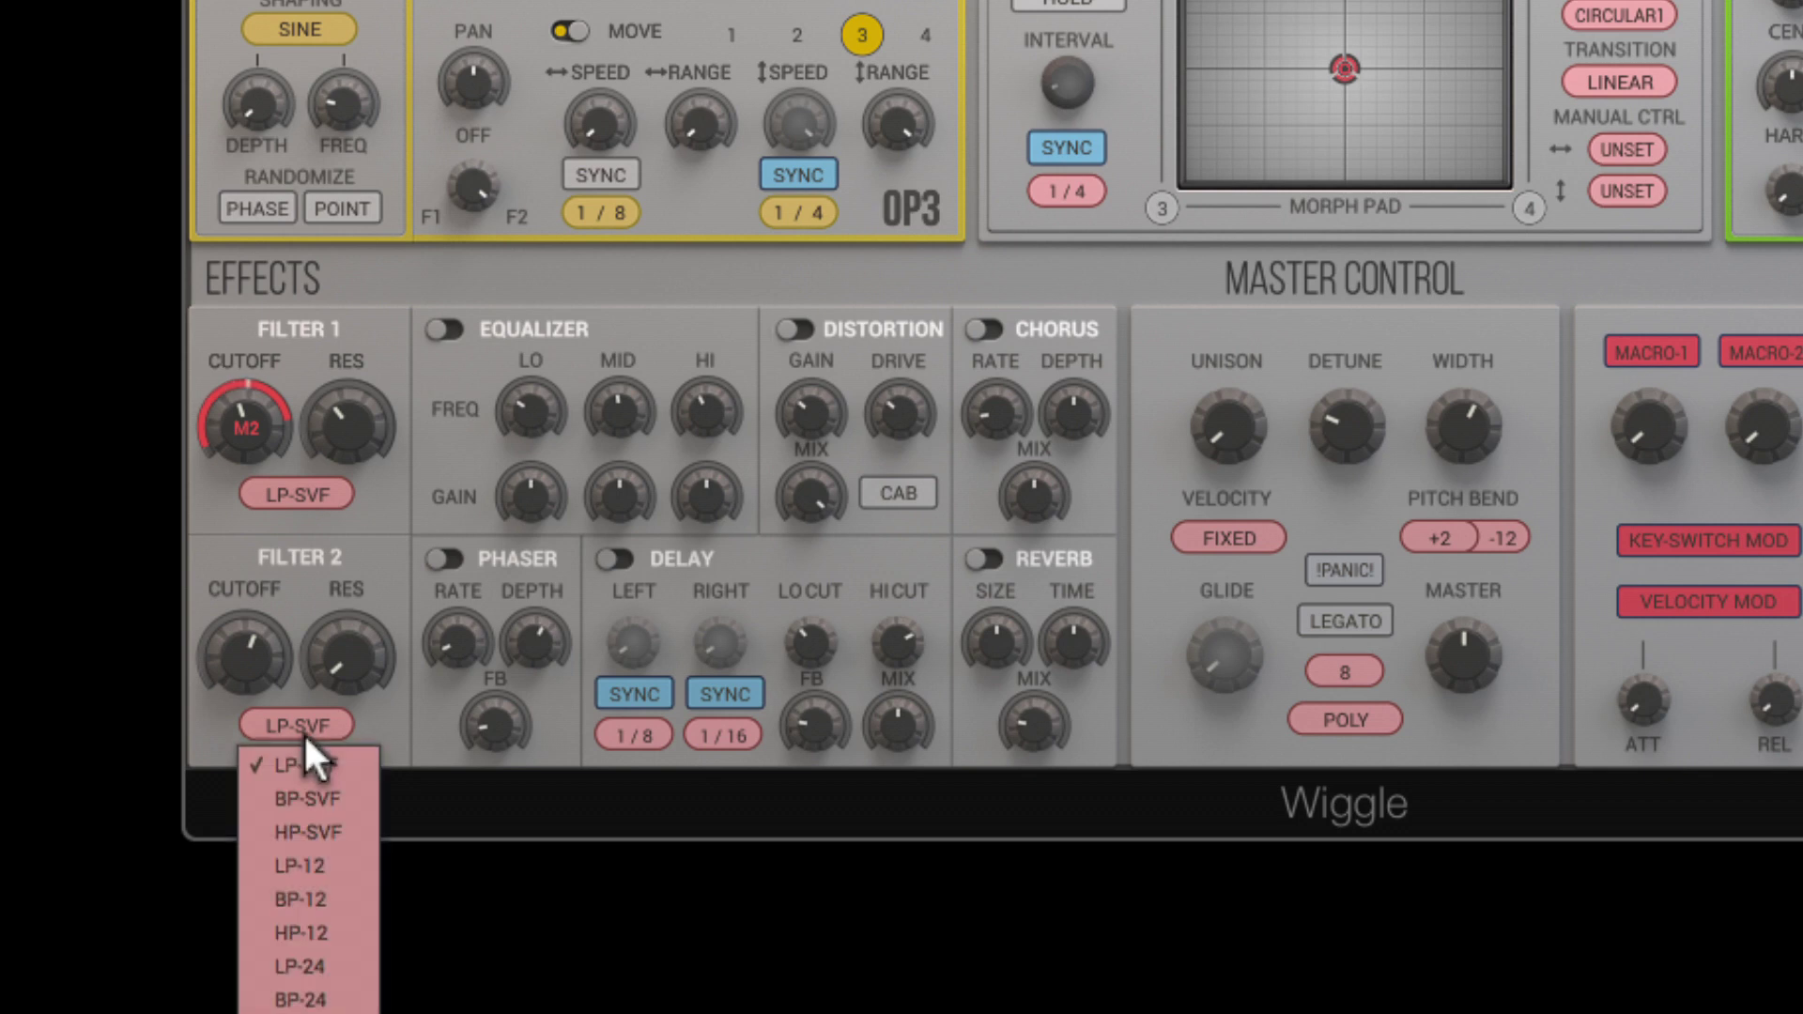
left_click(302, 802)
left_click_drag(239, 657, 234, 620)
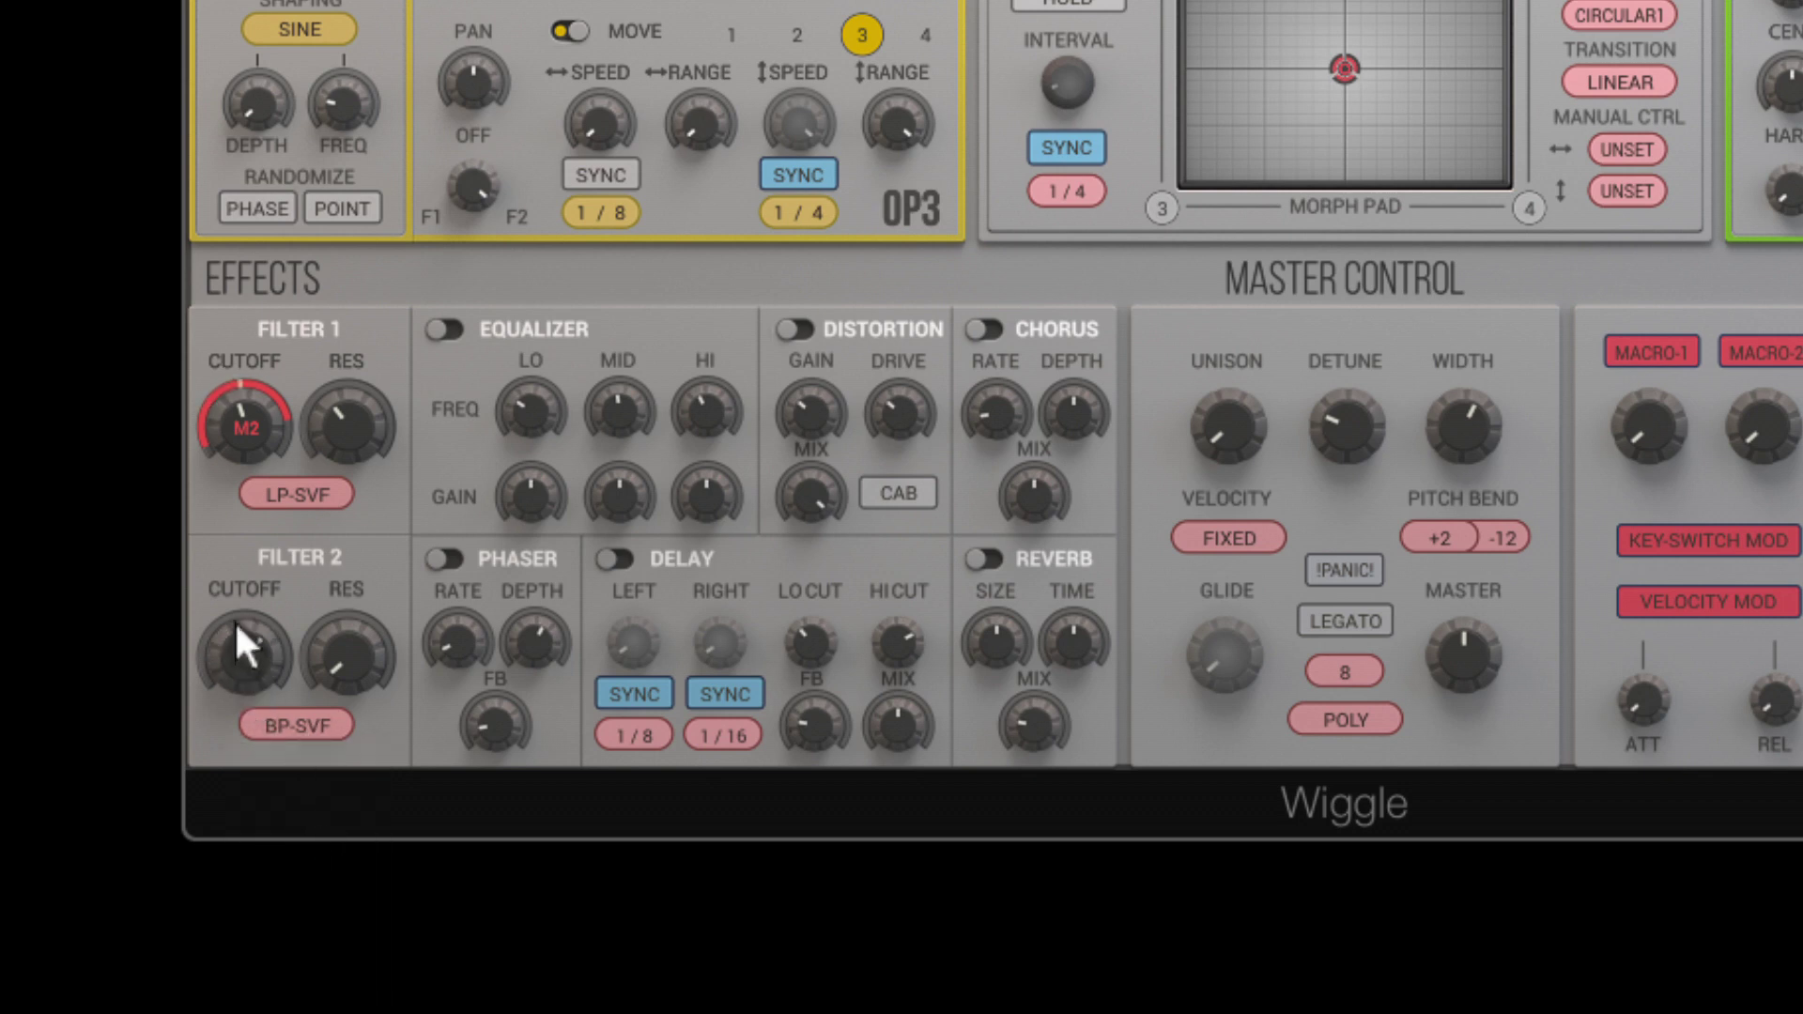
left_click_drag(348, 644, 333, 545)
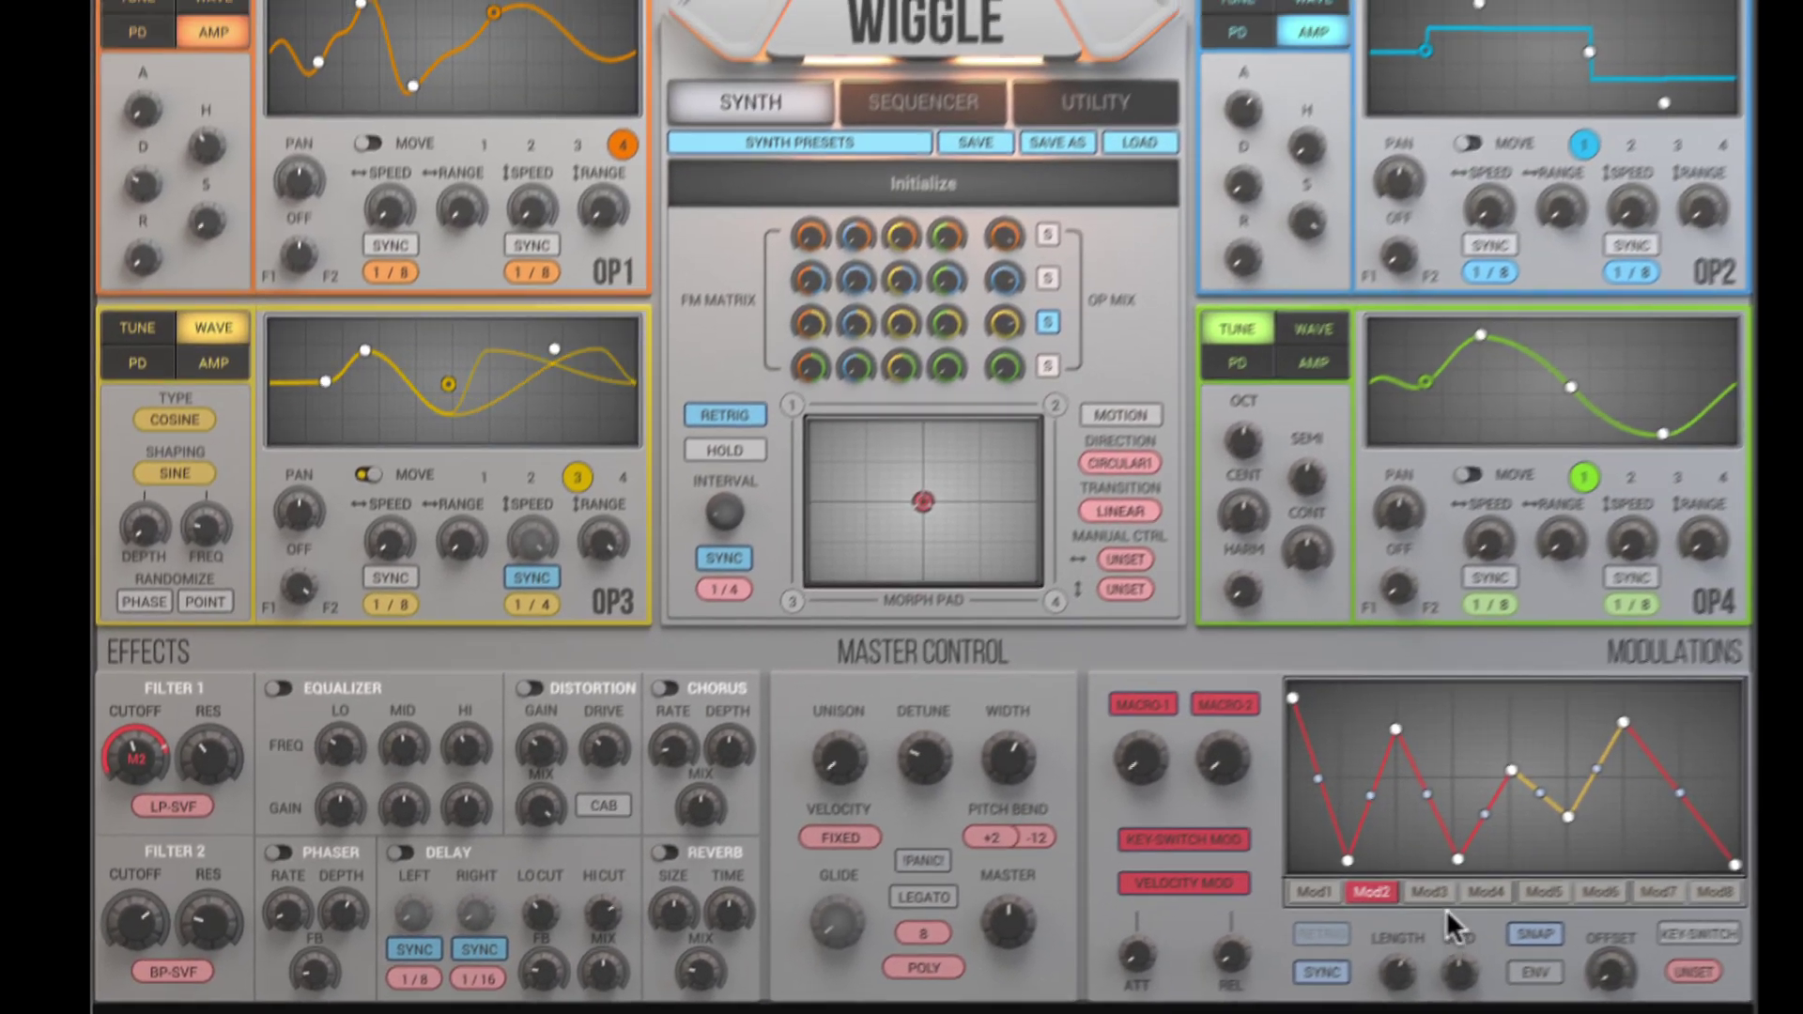
Assign Mod3 to OP3's pan and bend the Mod3 curve into a U shape
left_click(1790, 728)
left_click_drag(1408, 907, 293, 530)
left_click_drag(1485, 714, 1469, 917)
left_click_drag(1267, 794, 1268, 702)
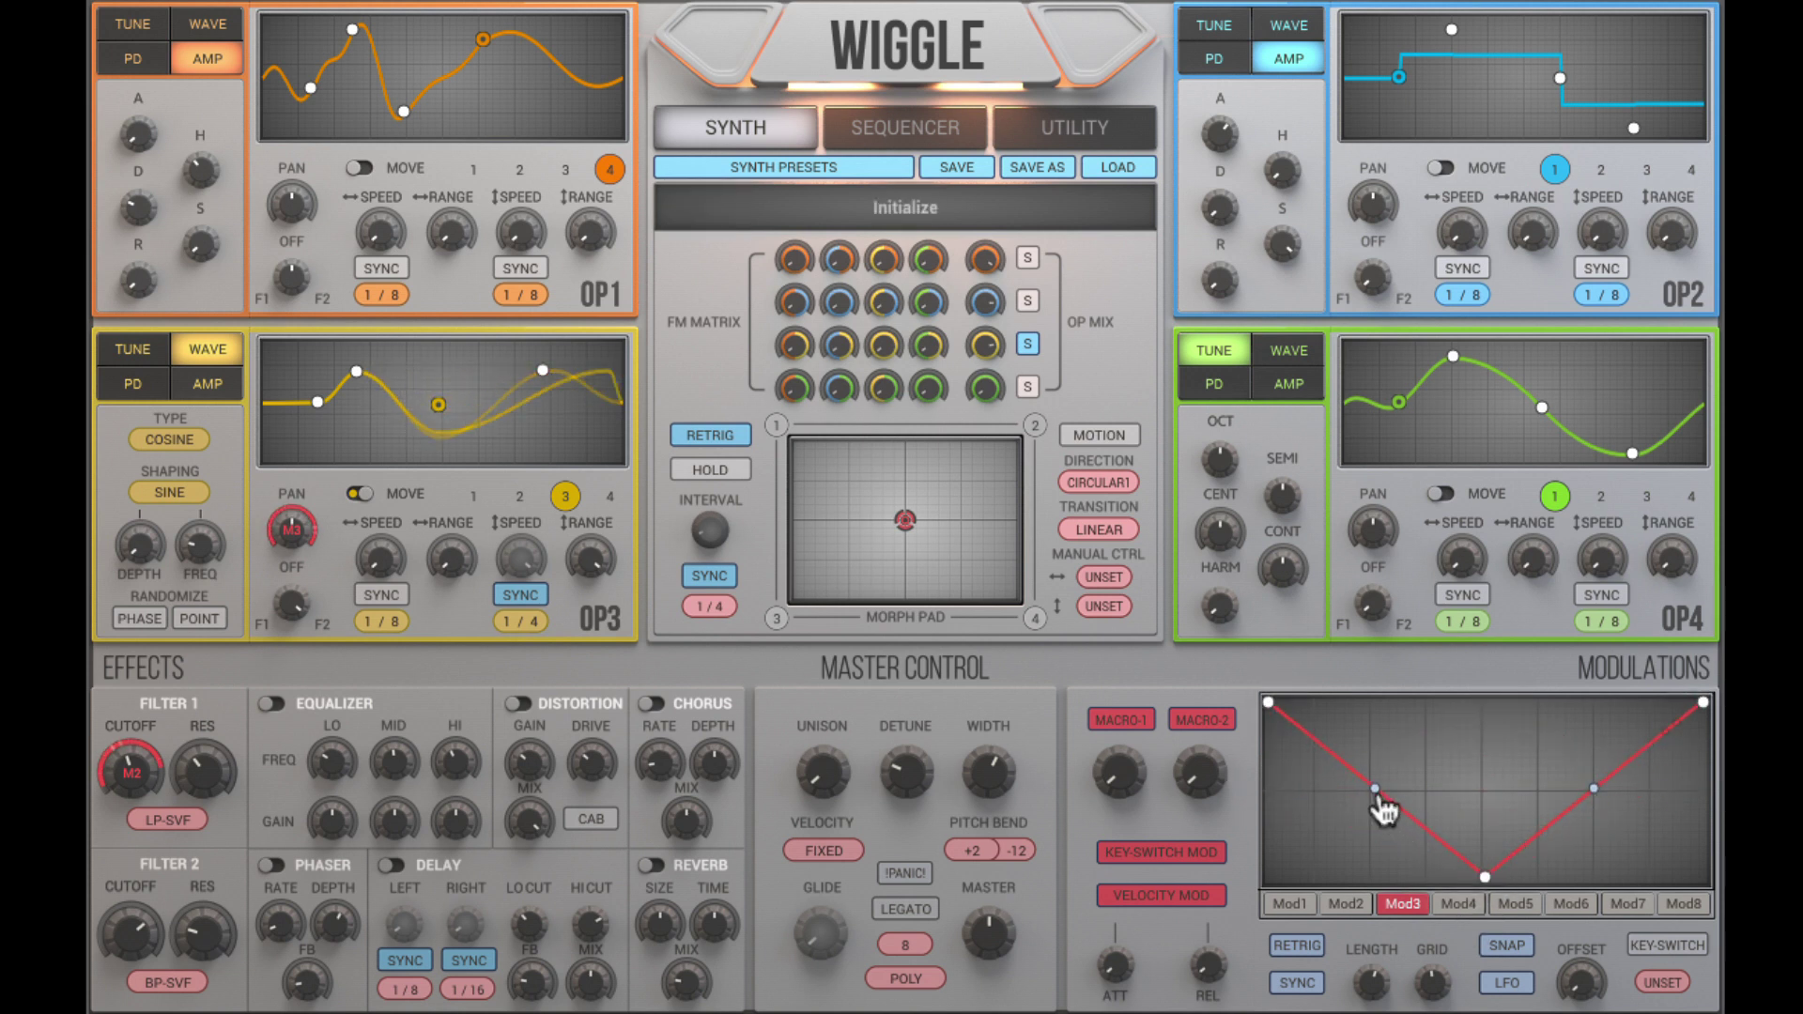
left_click_drag(1595, 796, 1605, 815)
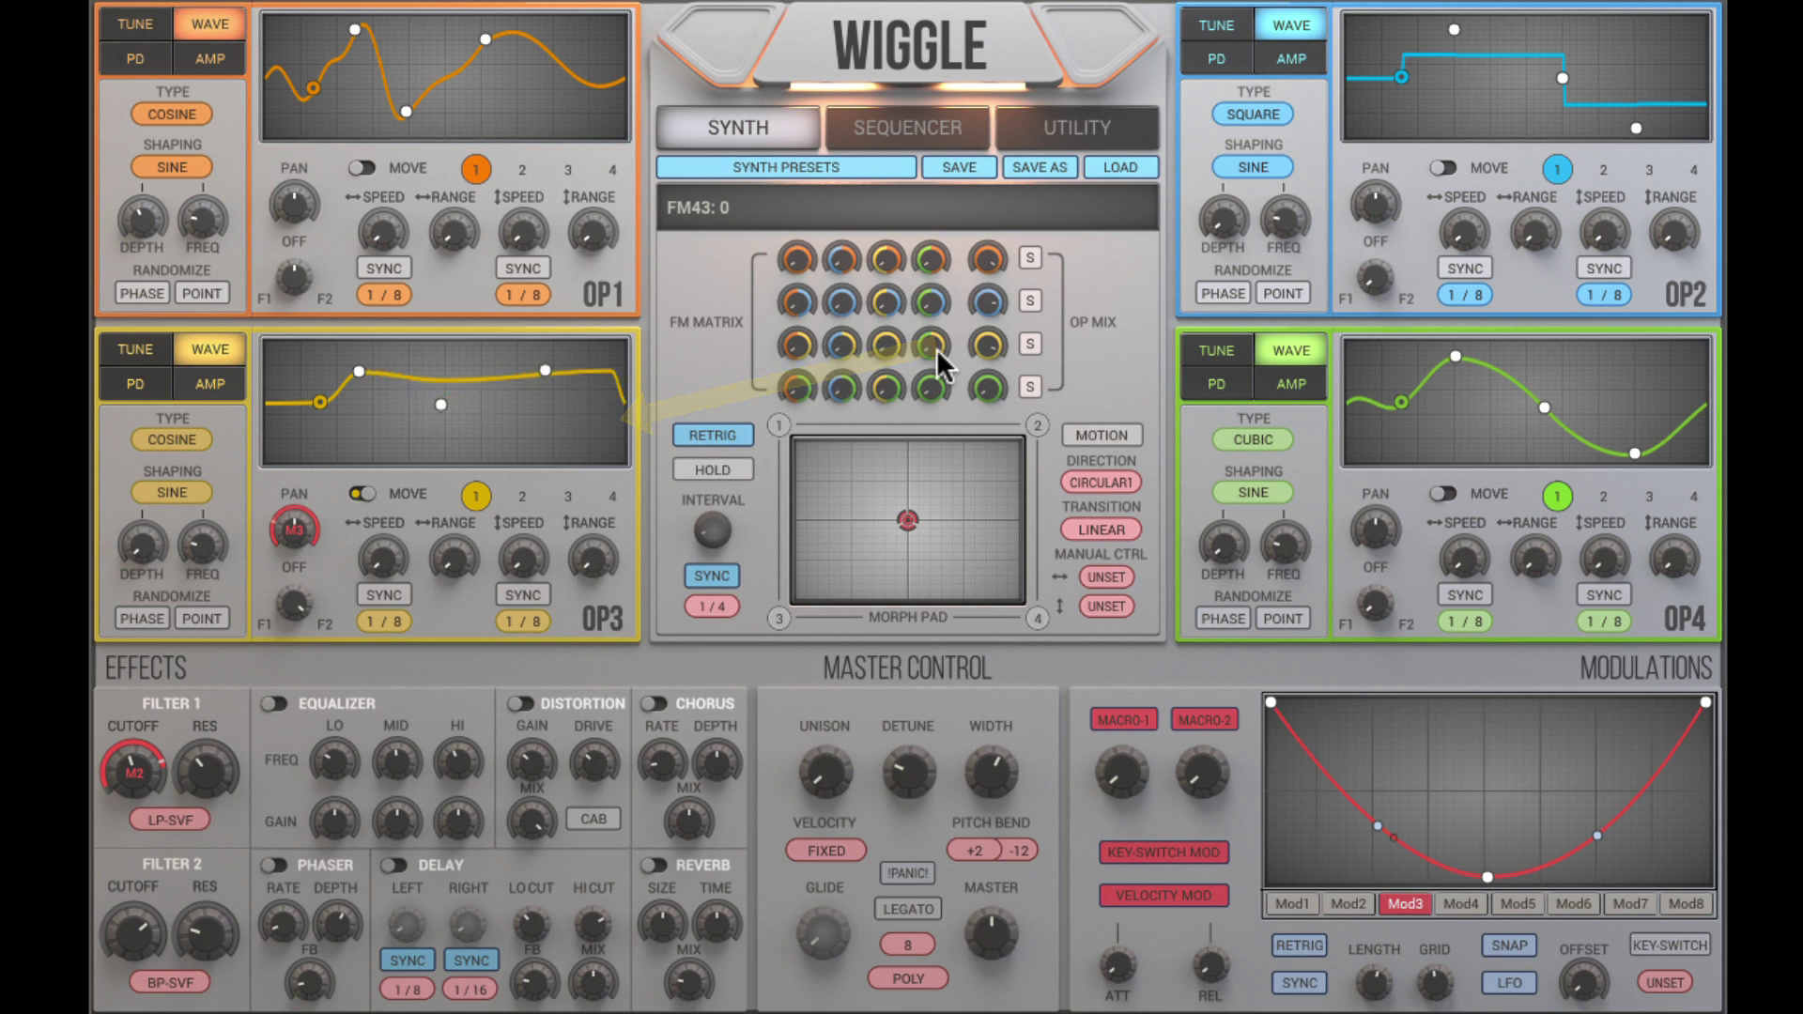
Toggle OP3's solo and try OP4 as a square wave
left_click(1037, 342)
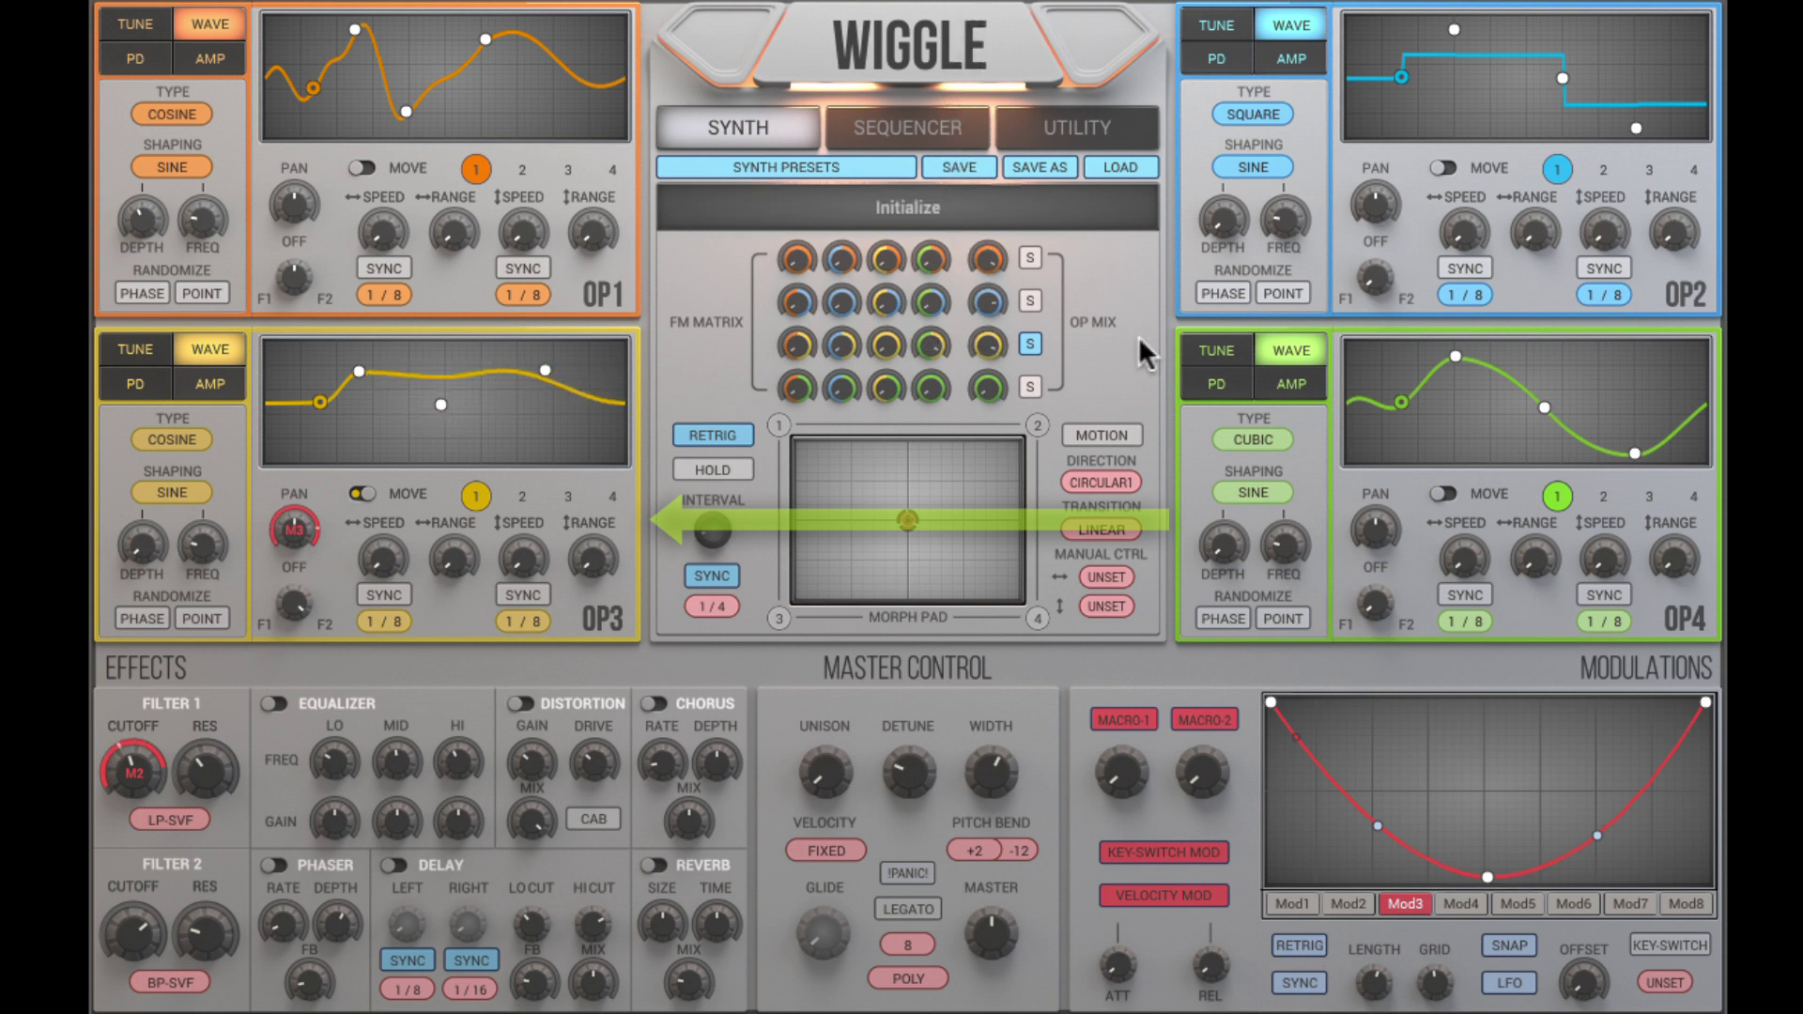
left_click(1212, 353)
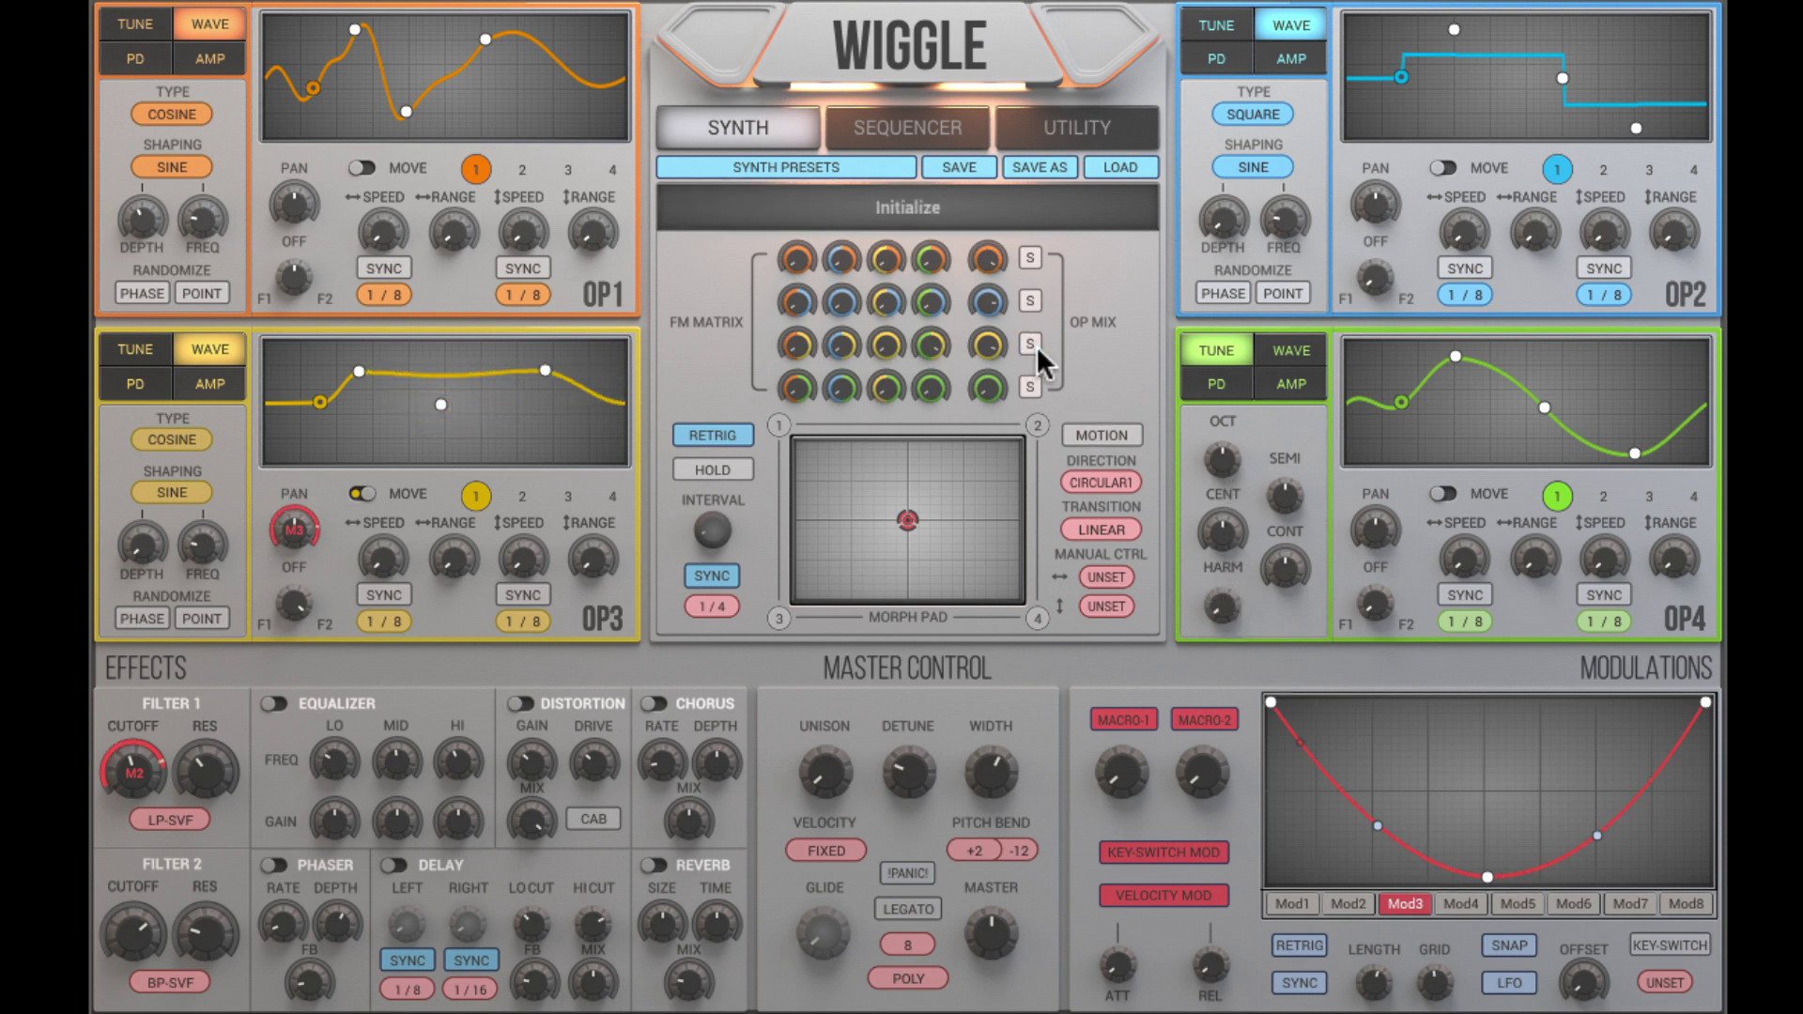
left_click(1292, 348)
left_click(1269, 420)
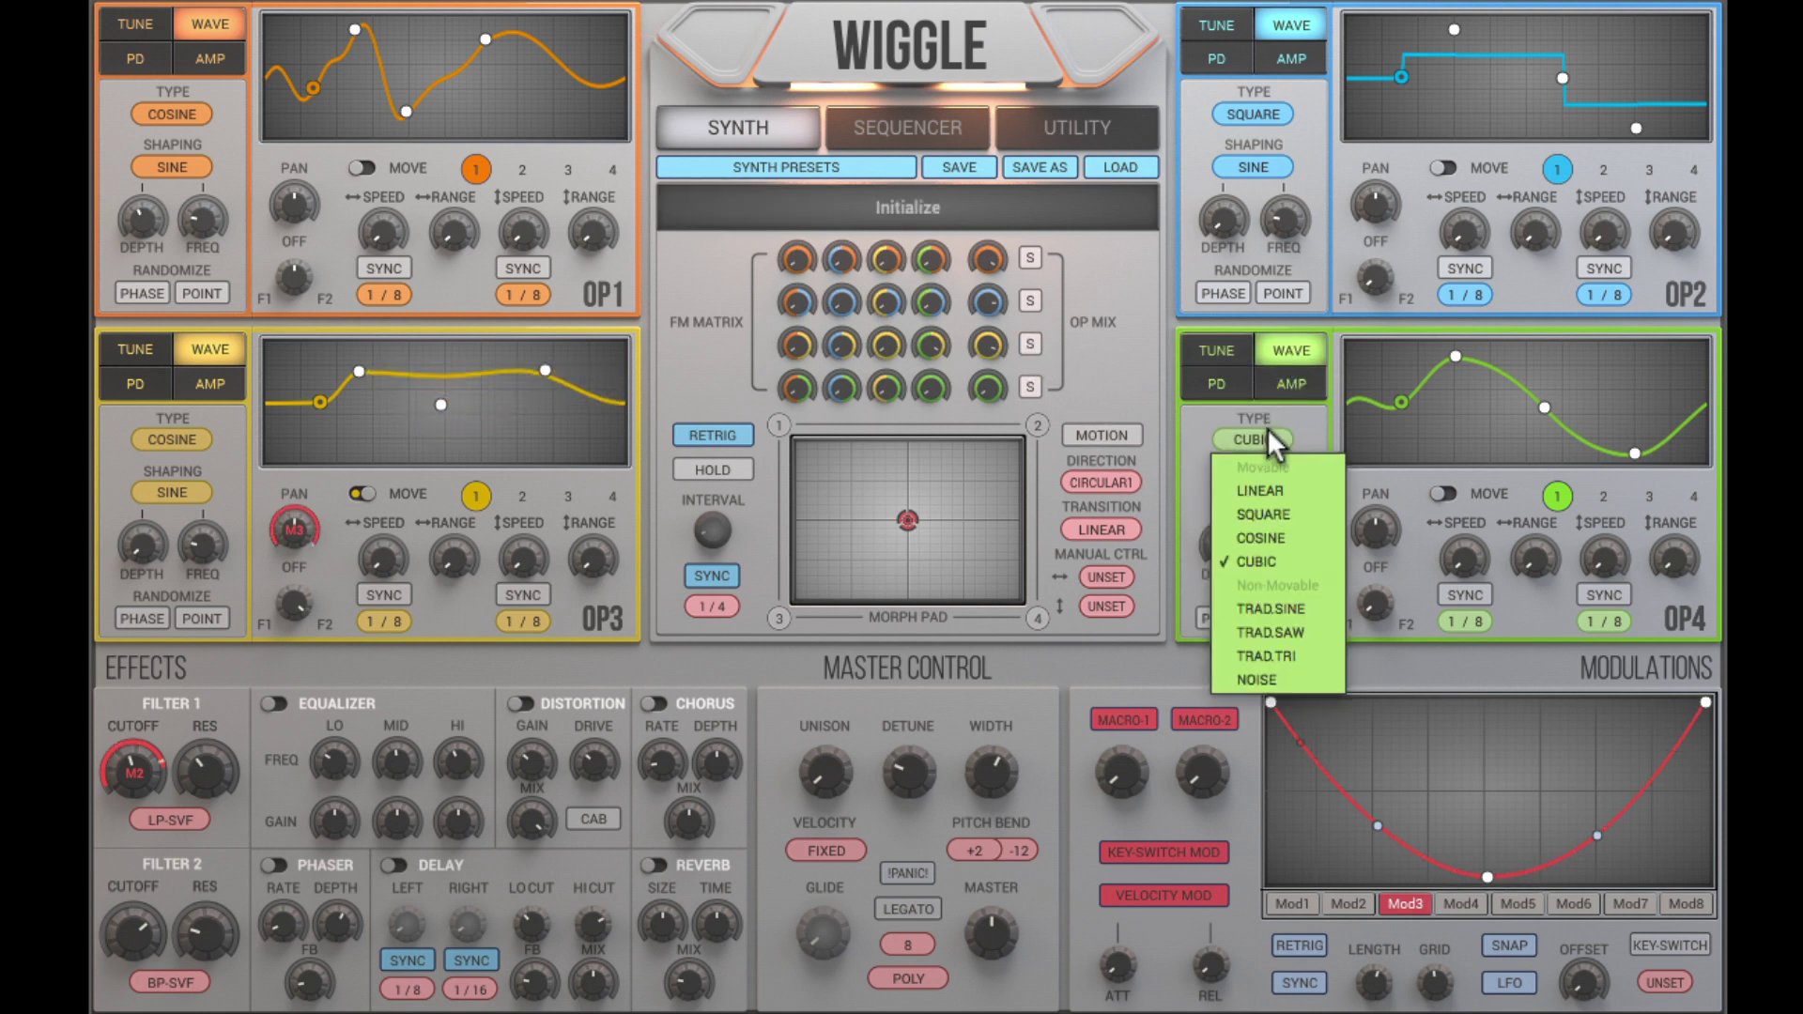
left_click(1260, 499)
left_click(1030, 344)
Make OP4 a TRAD.SAW wave and raise FM43 to about 0.96
left_click(1254, 439)
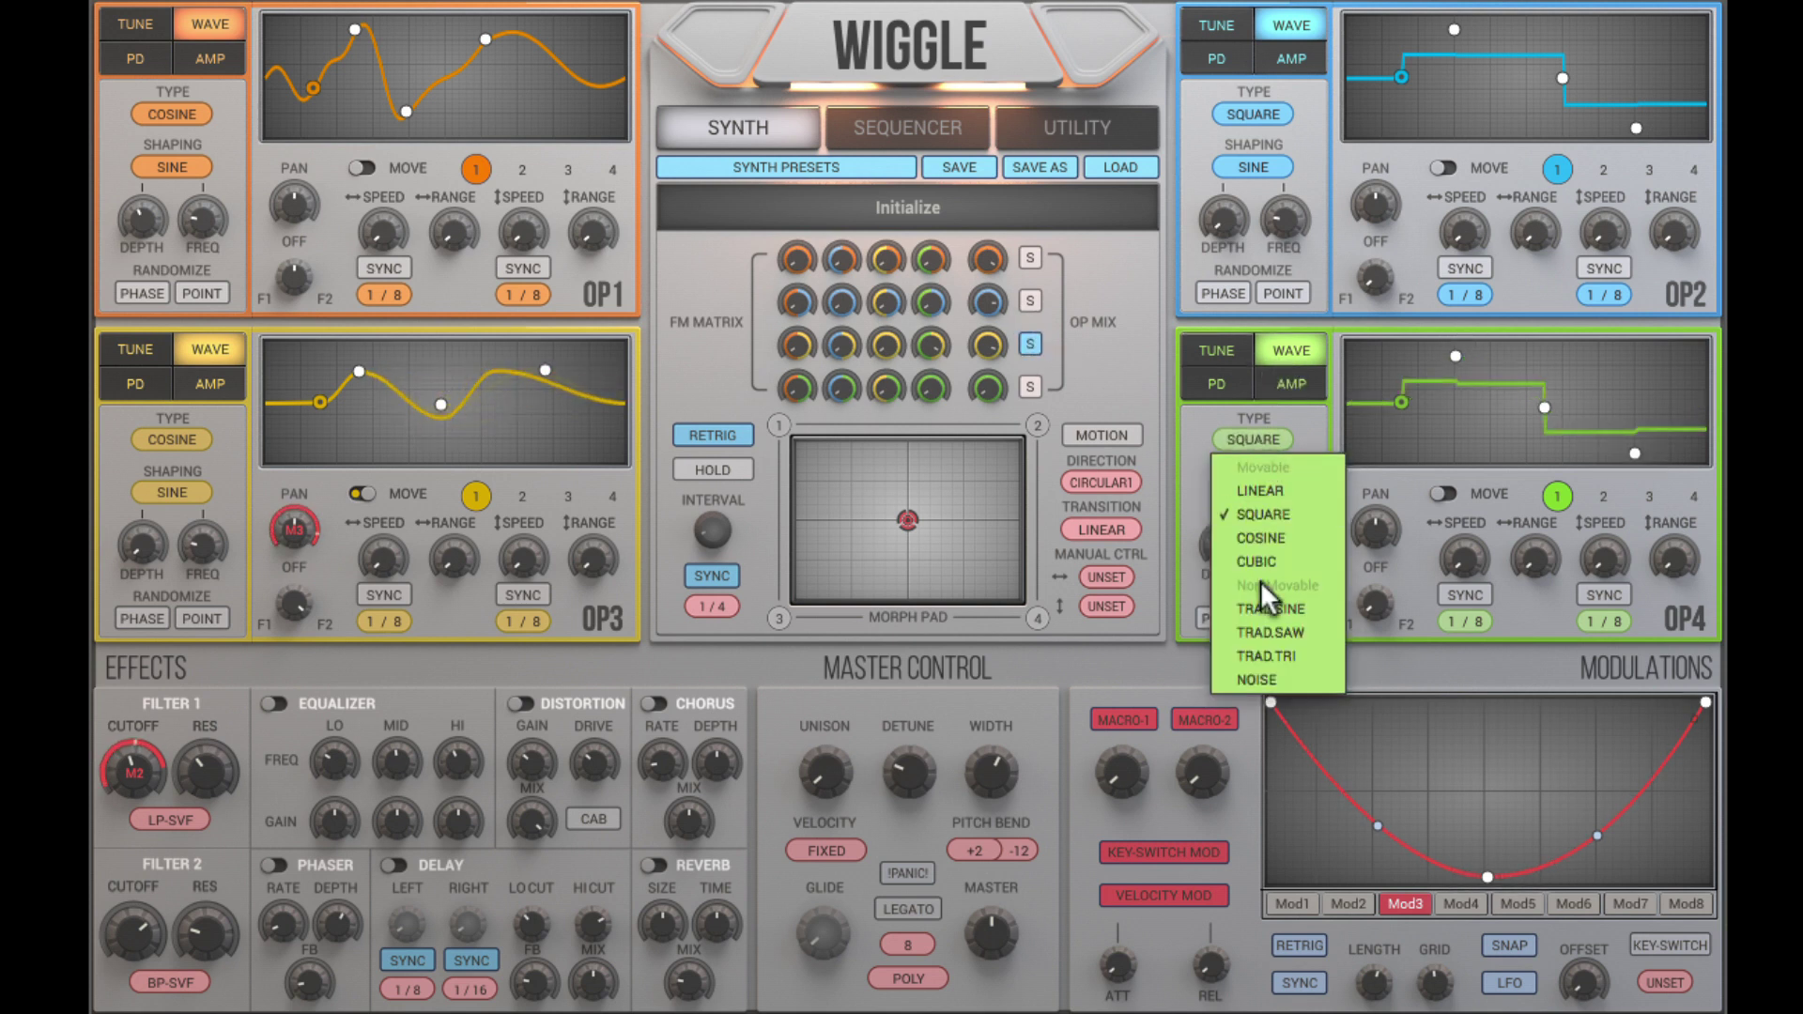
left_click(1261, 599)
left_click(1249, 441)
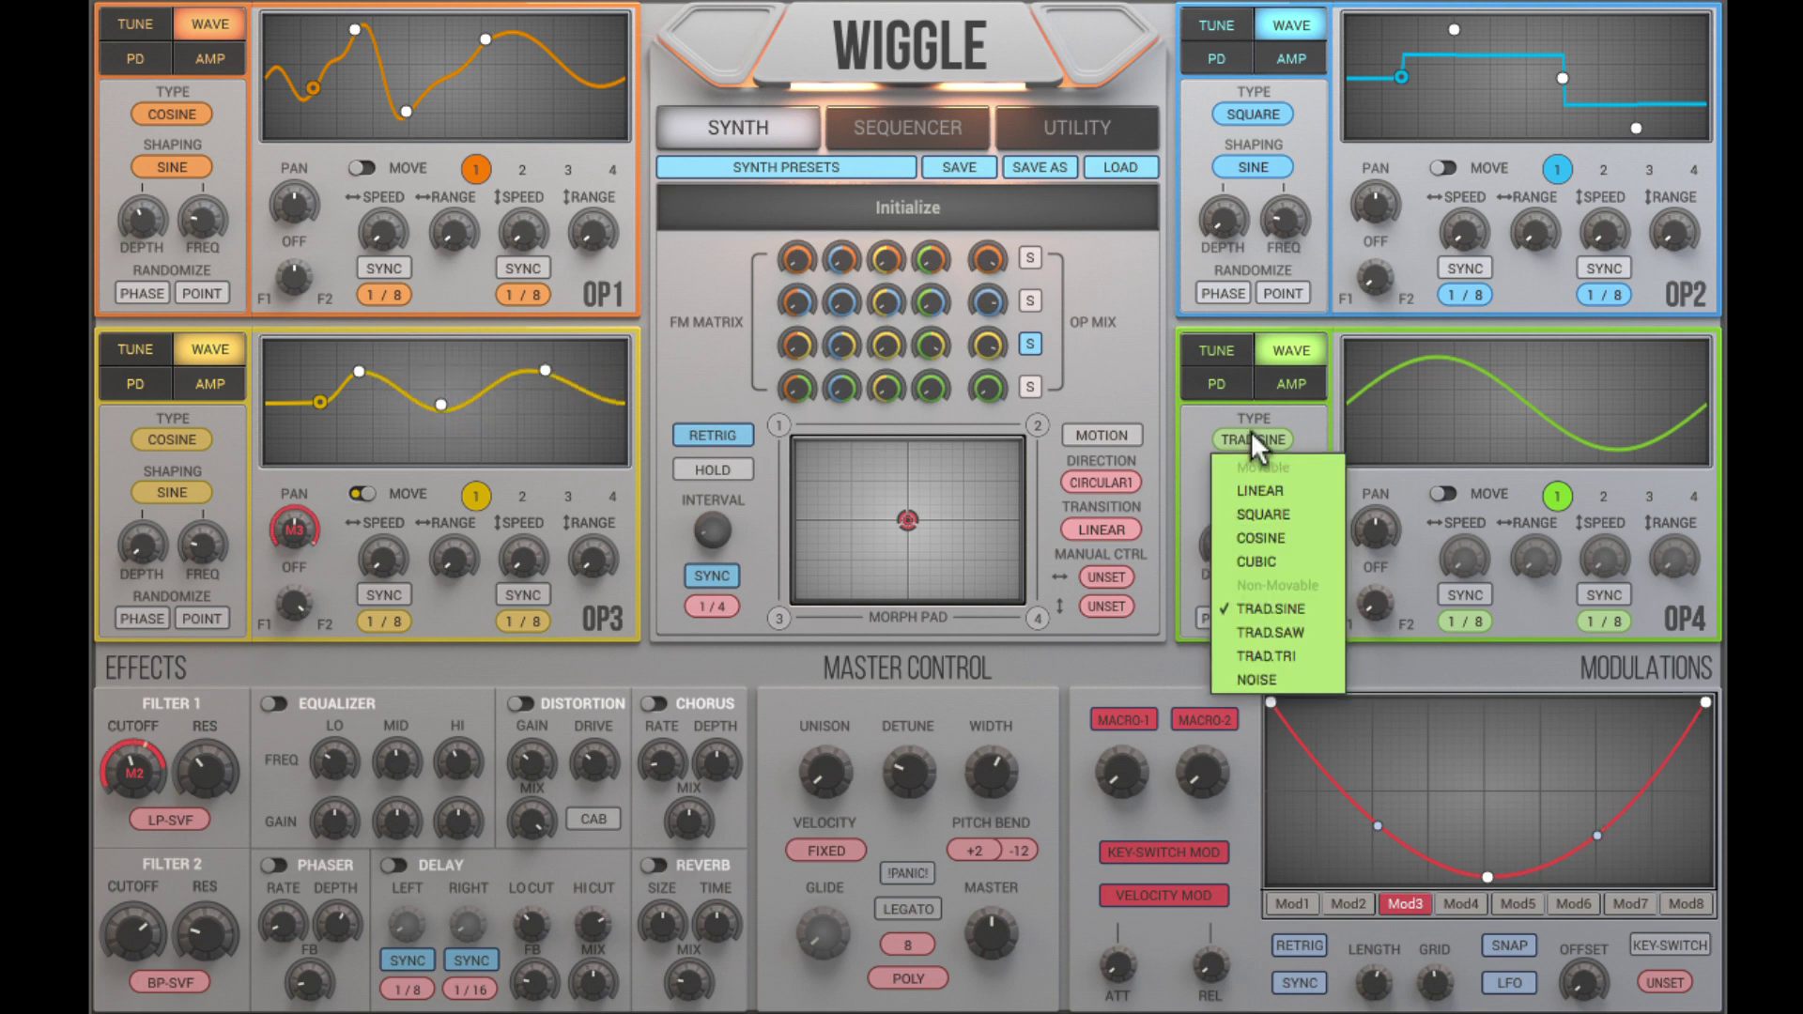
left_click(1273, 634)
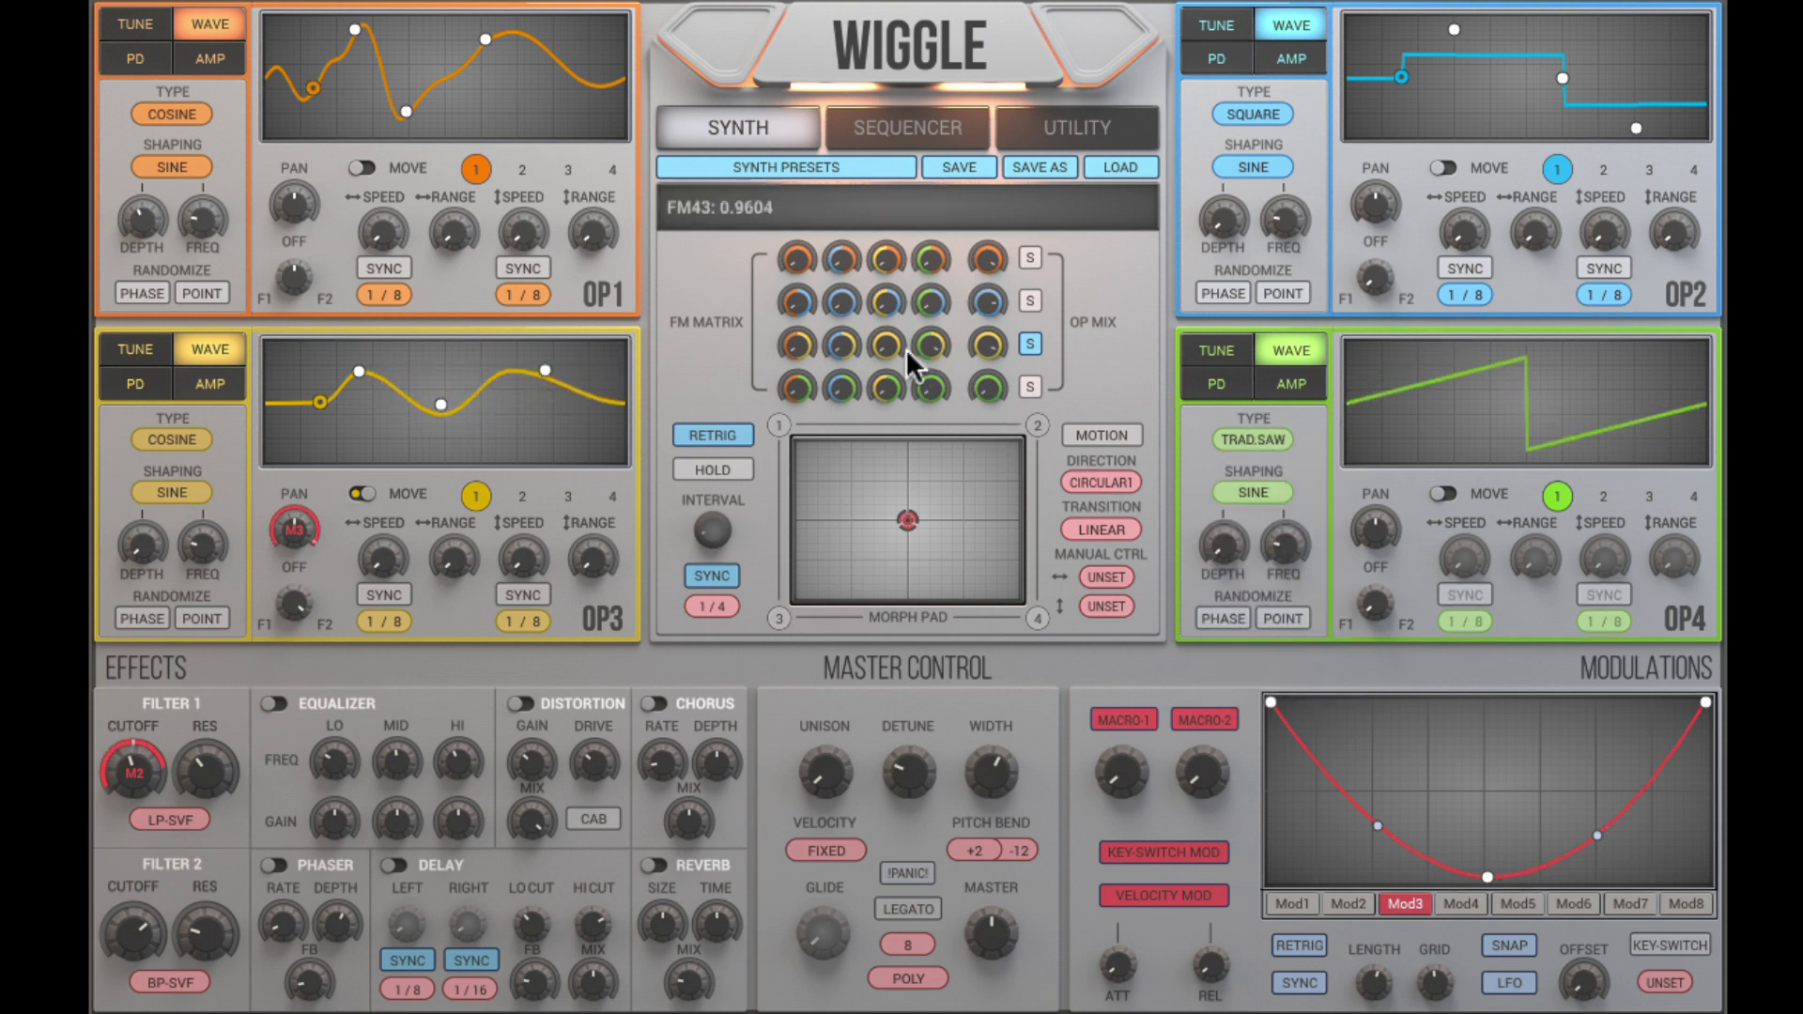
left_click_drag(932, 340, 926, 513)
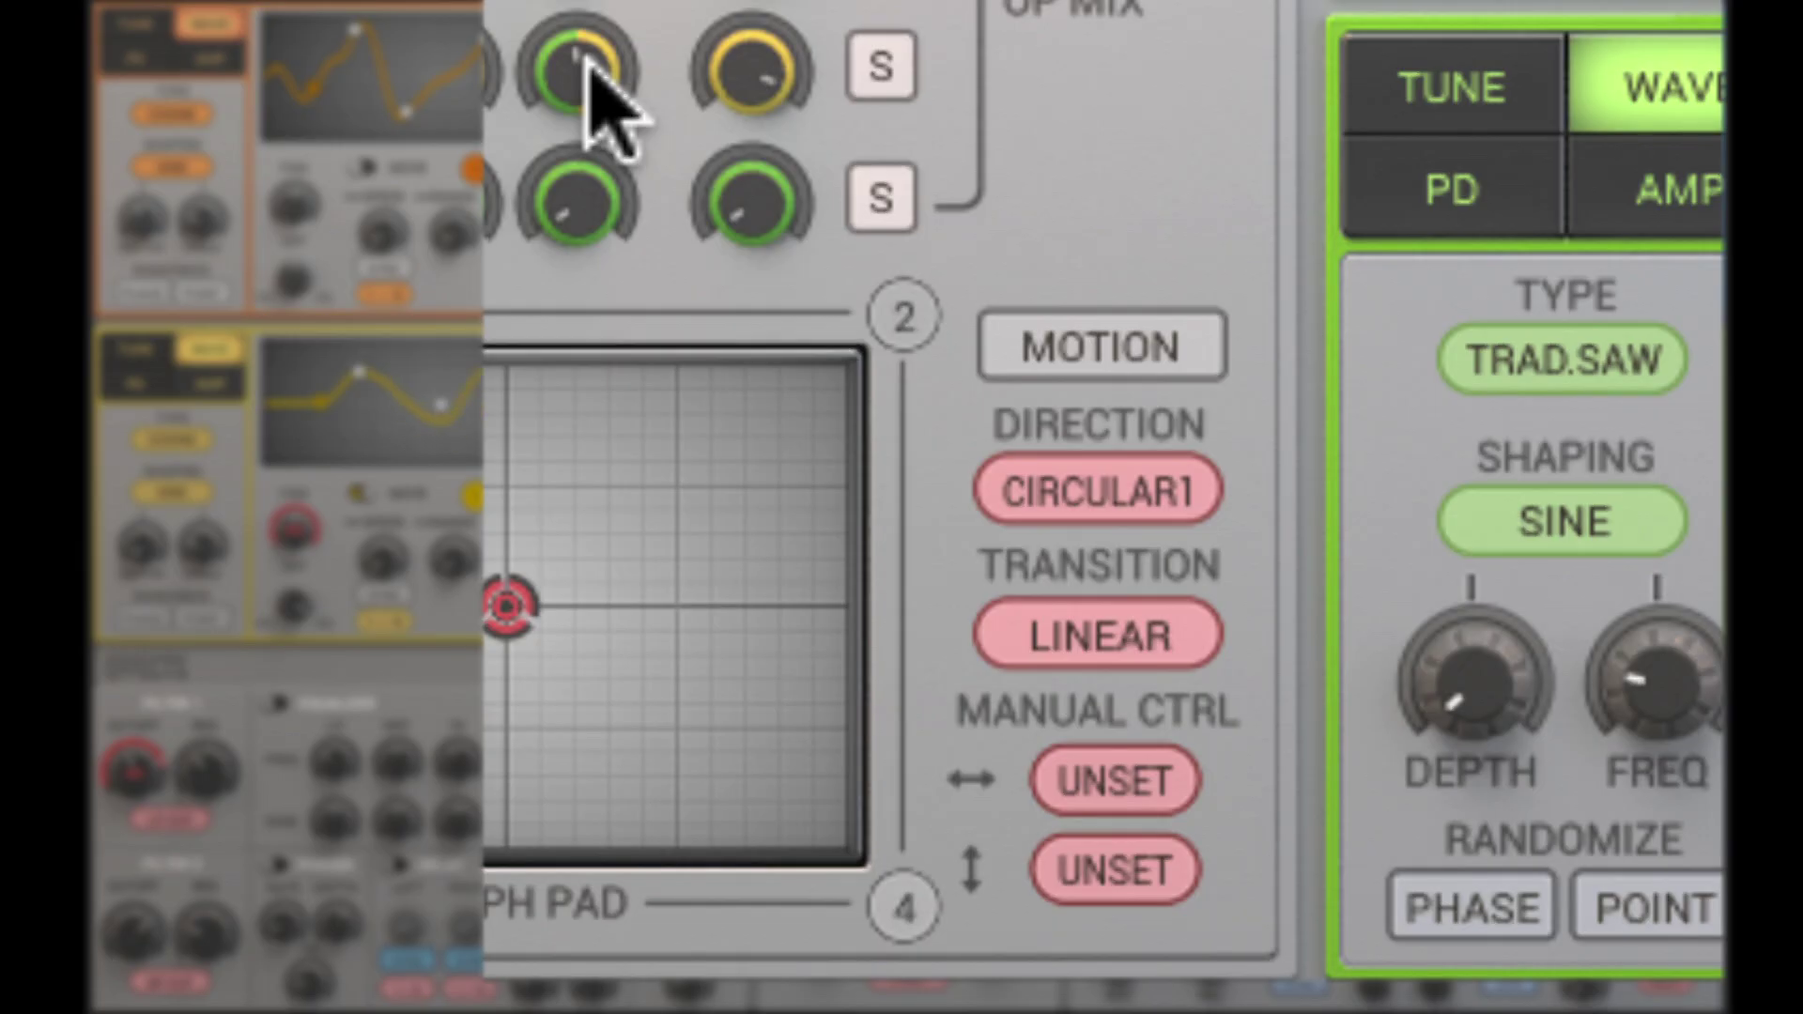
Enable Seq Mod 1 as the modulator of the FM matrix amount
right_click(933, 346)
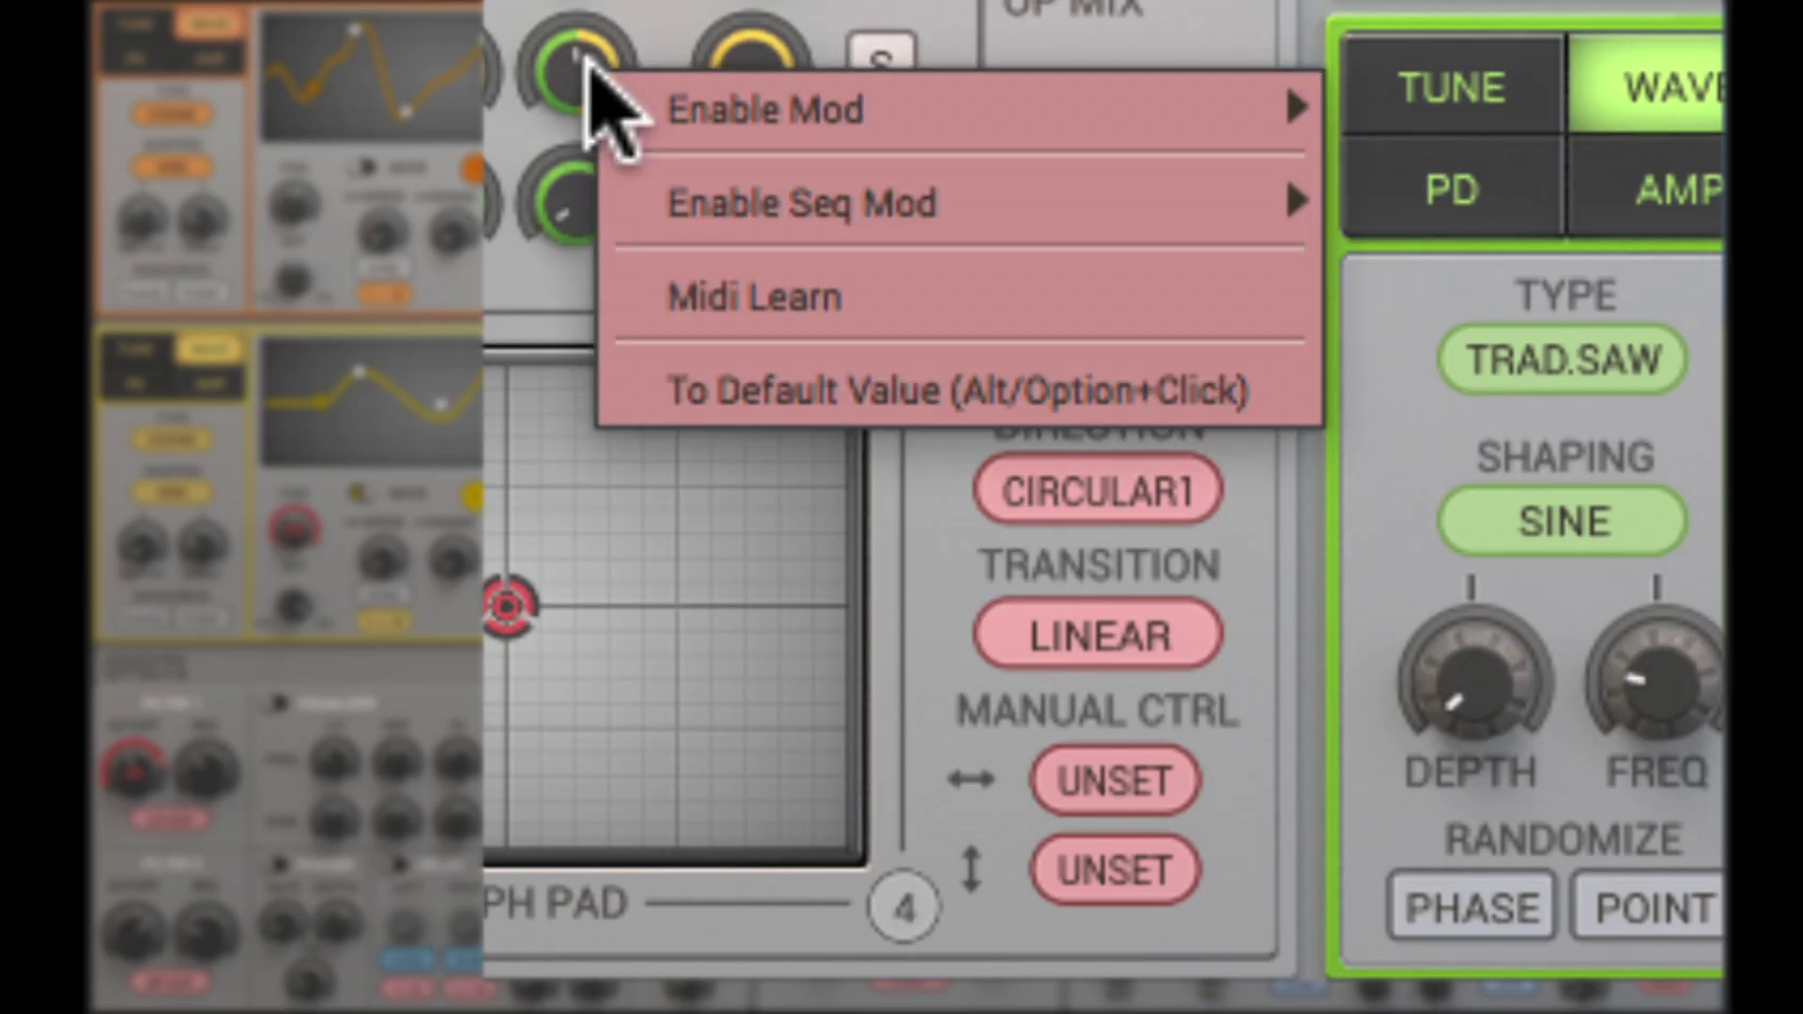
mouse_move(984, 392)
left_click(1598, 206)
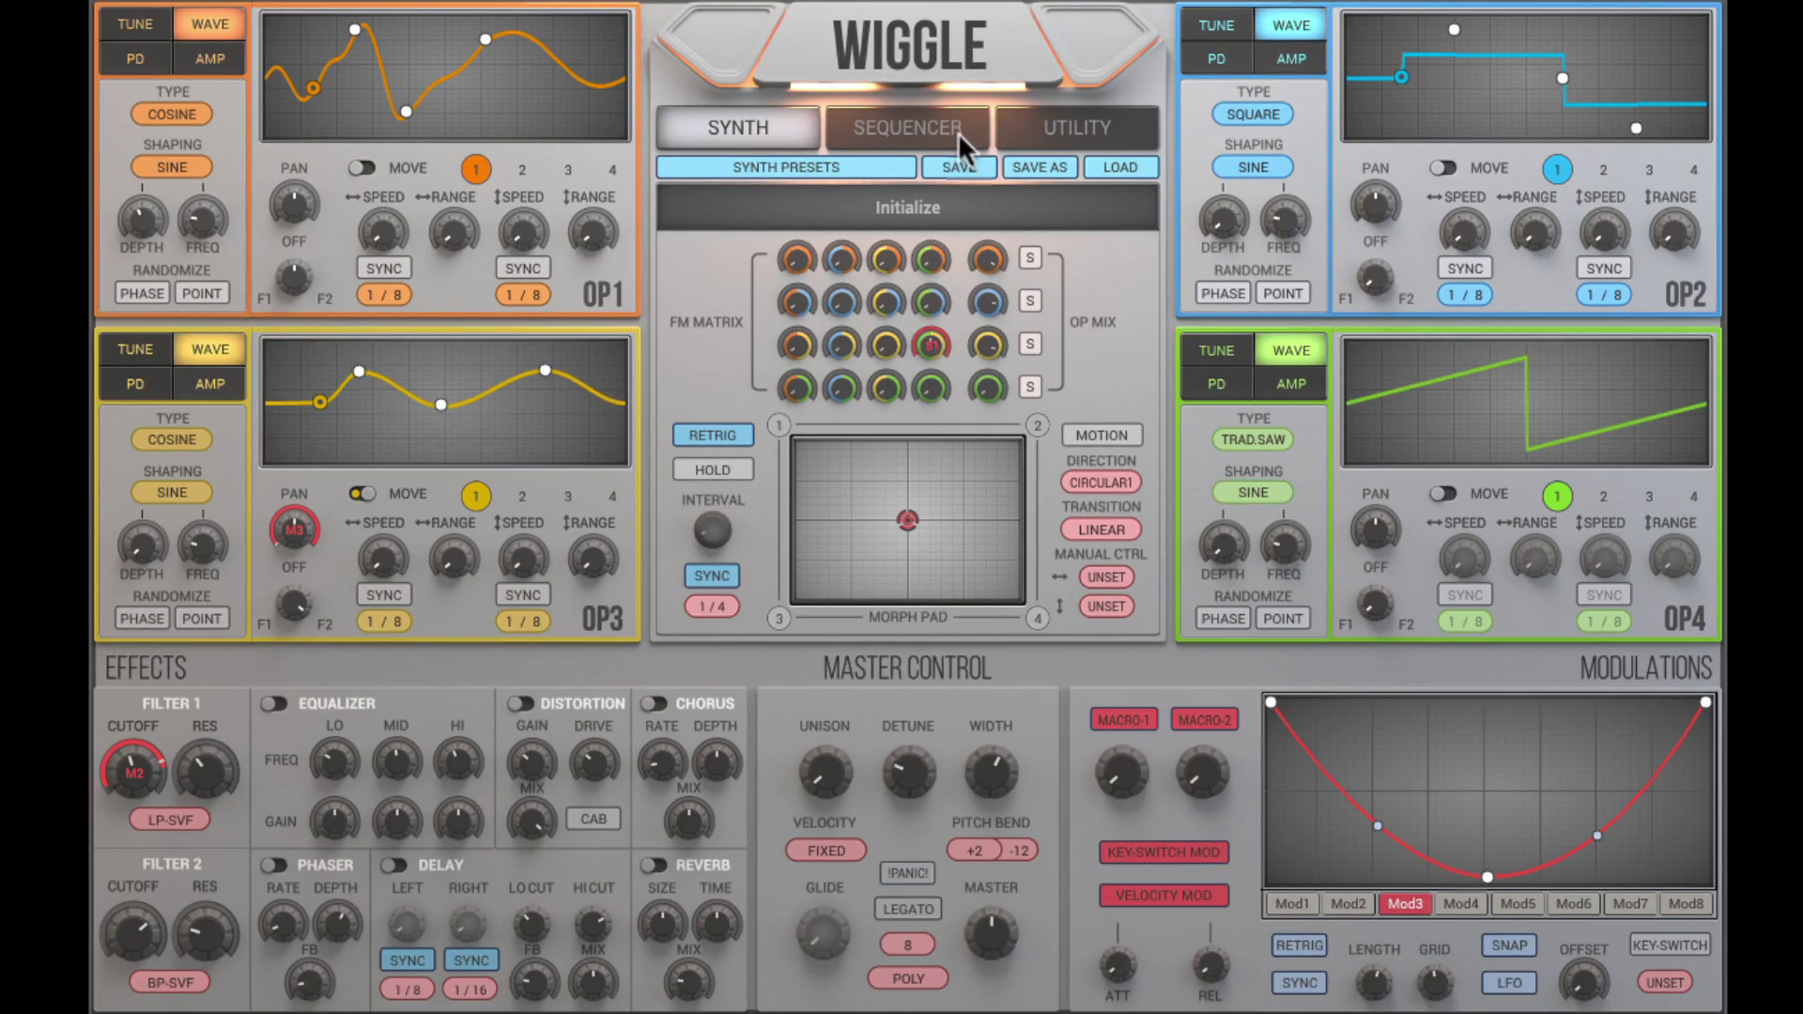
Set Seq Mod 1 steps 1, 3, 5 and 6 to full and shorten the pattern to 8 steps
left_click(954, 127)
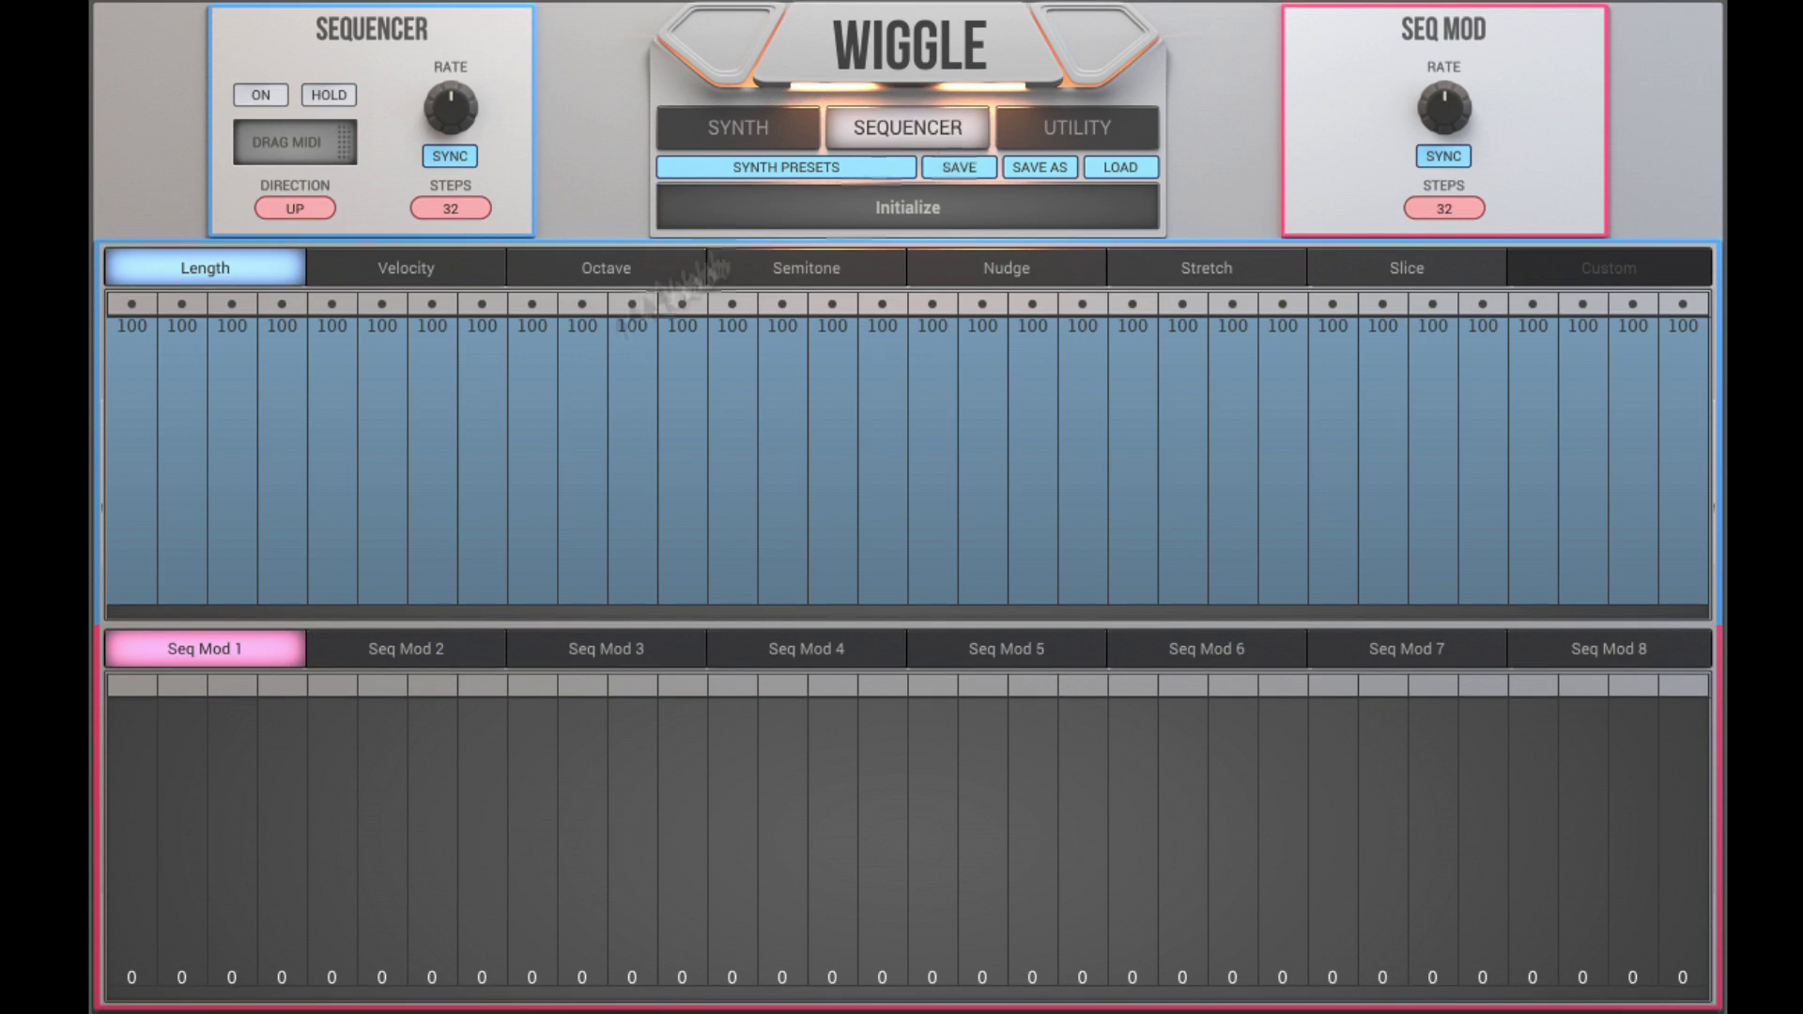
left_click(135, 706)
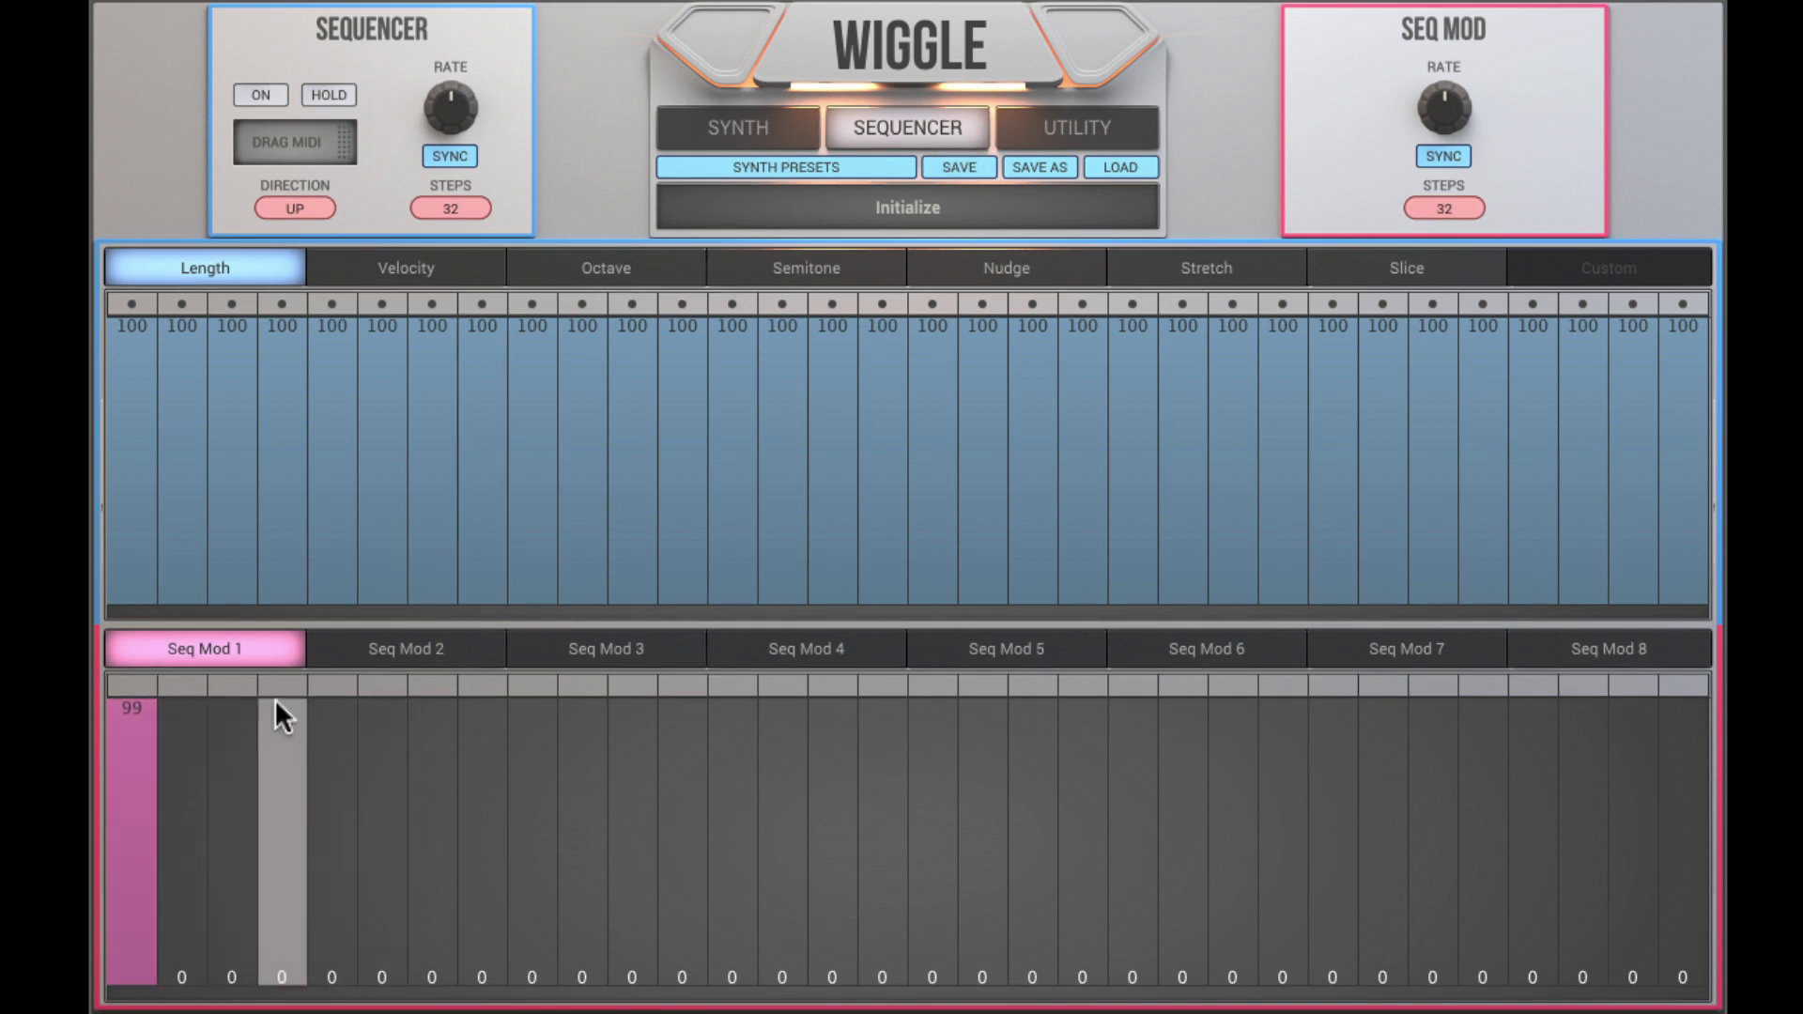
left_click(241, 684)
left_click(323, 685)
left_click(385, 699)
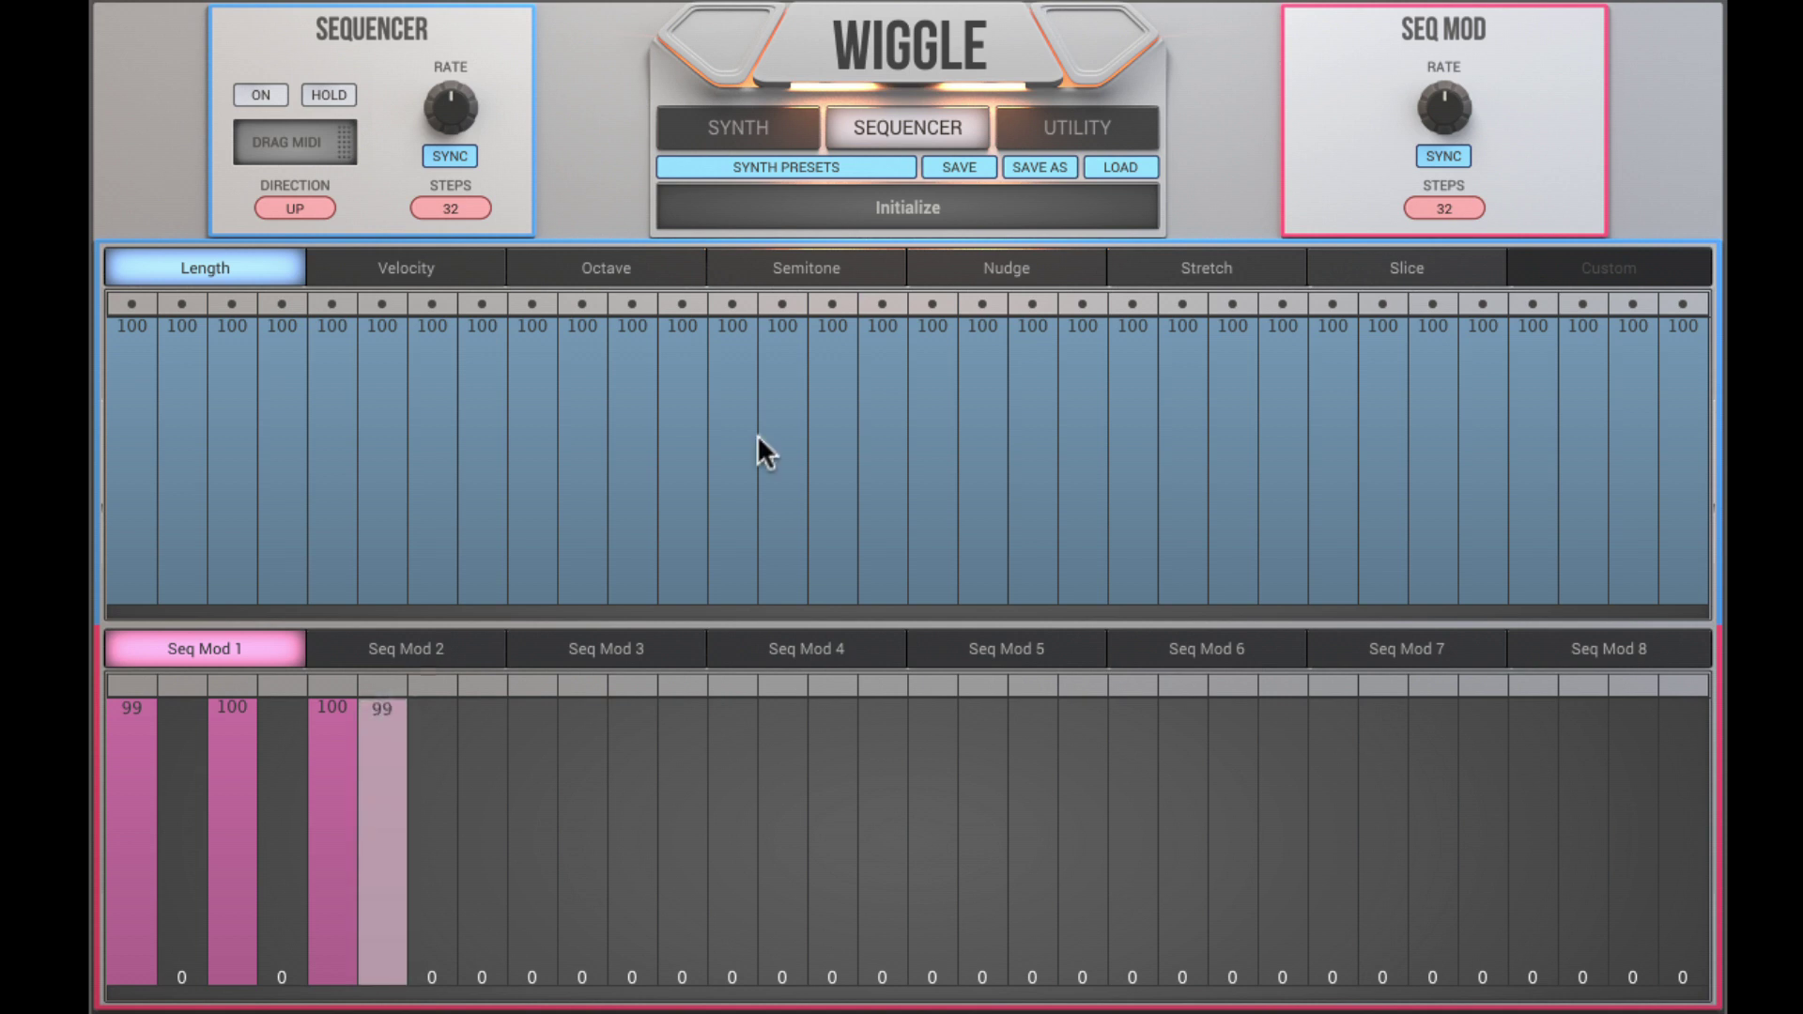
left_click(1437, 208)
left_click(1439, 385)
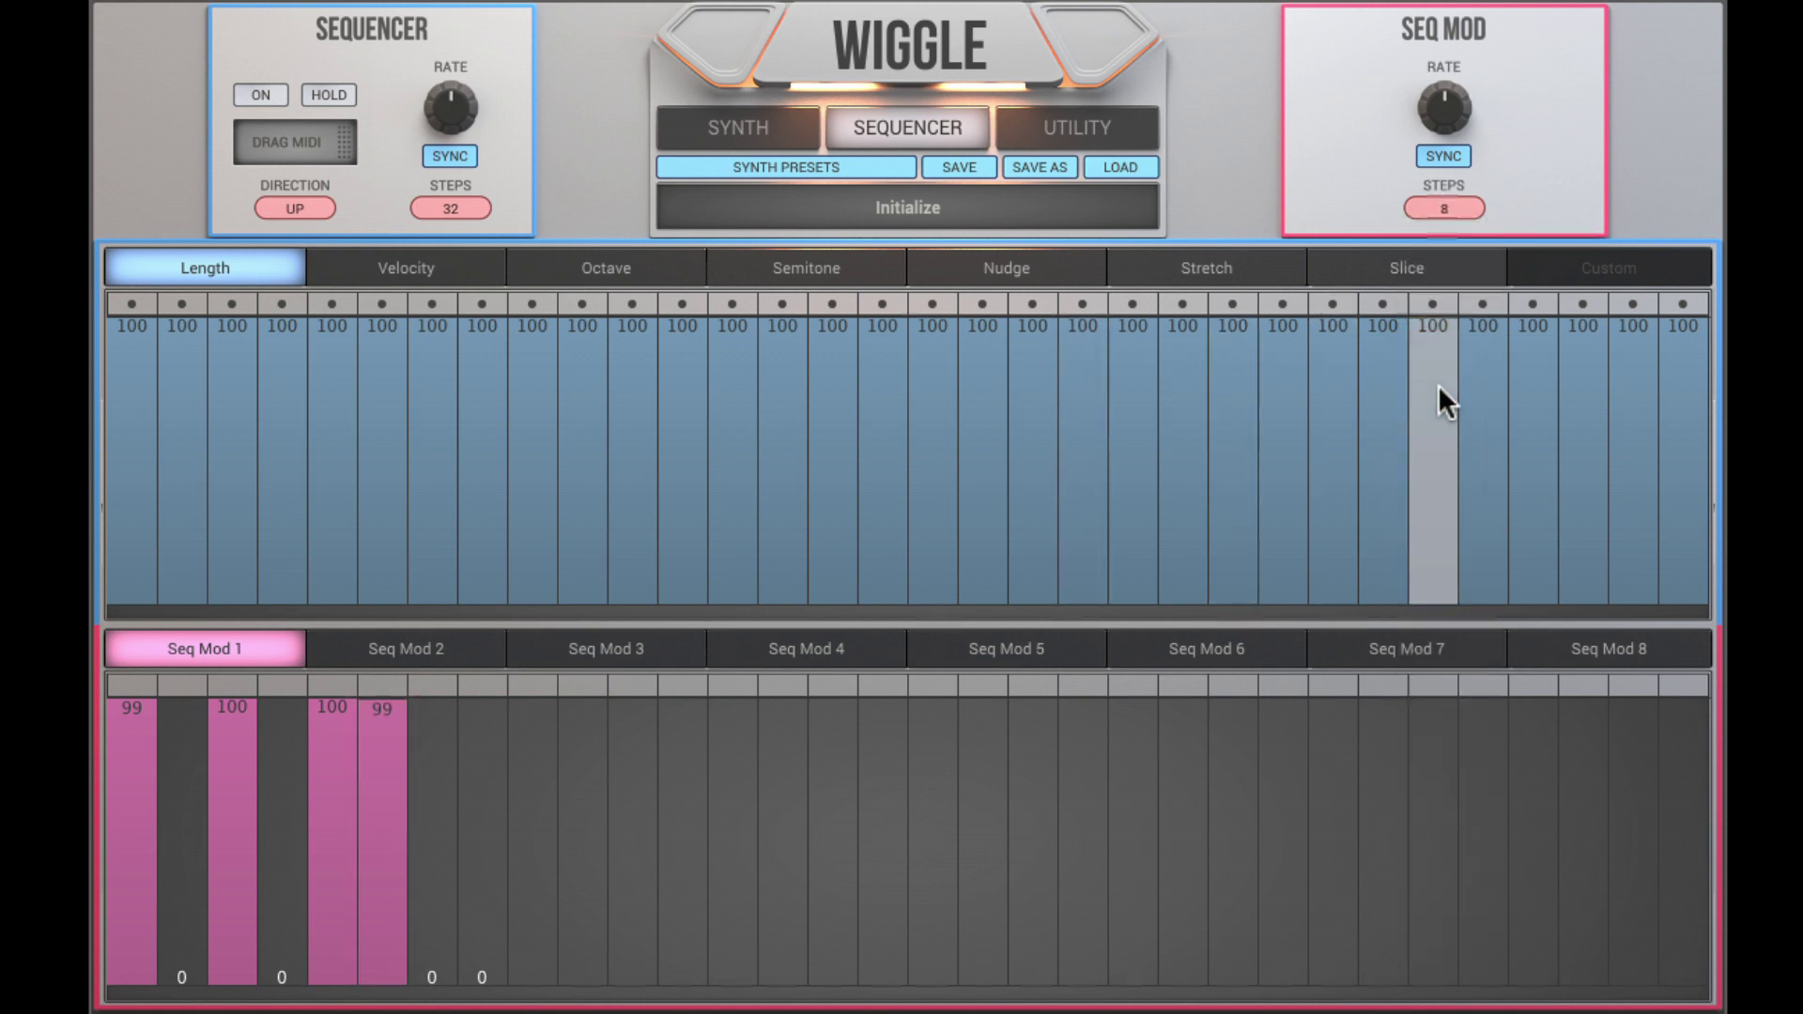
left_click(785, 131)
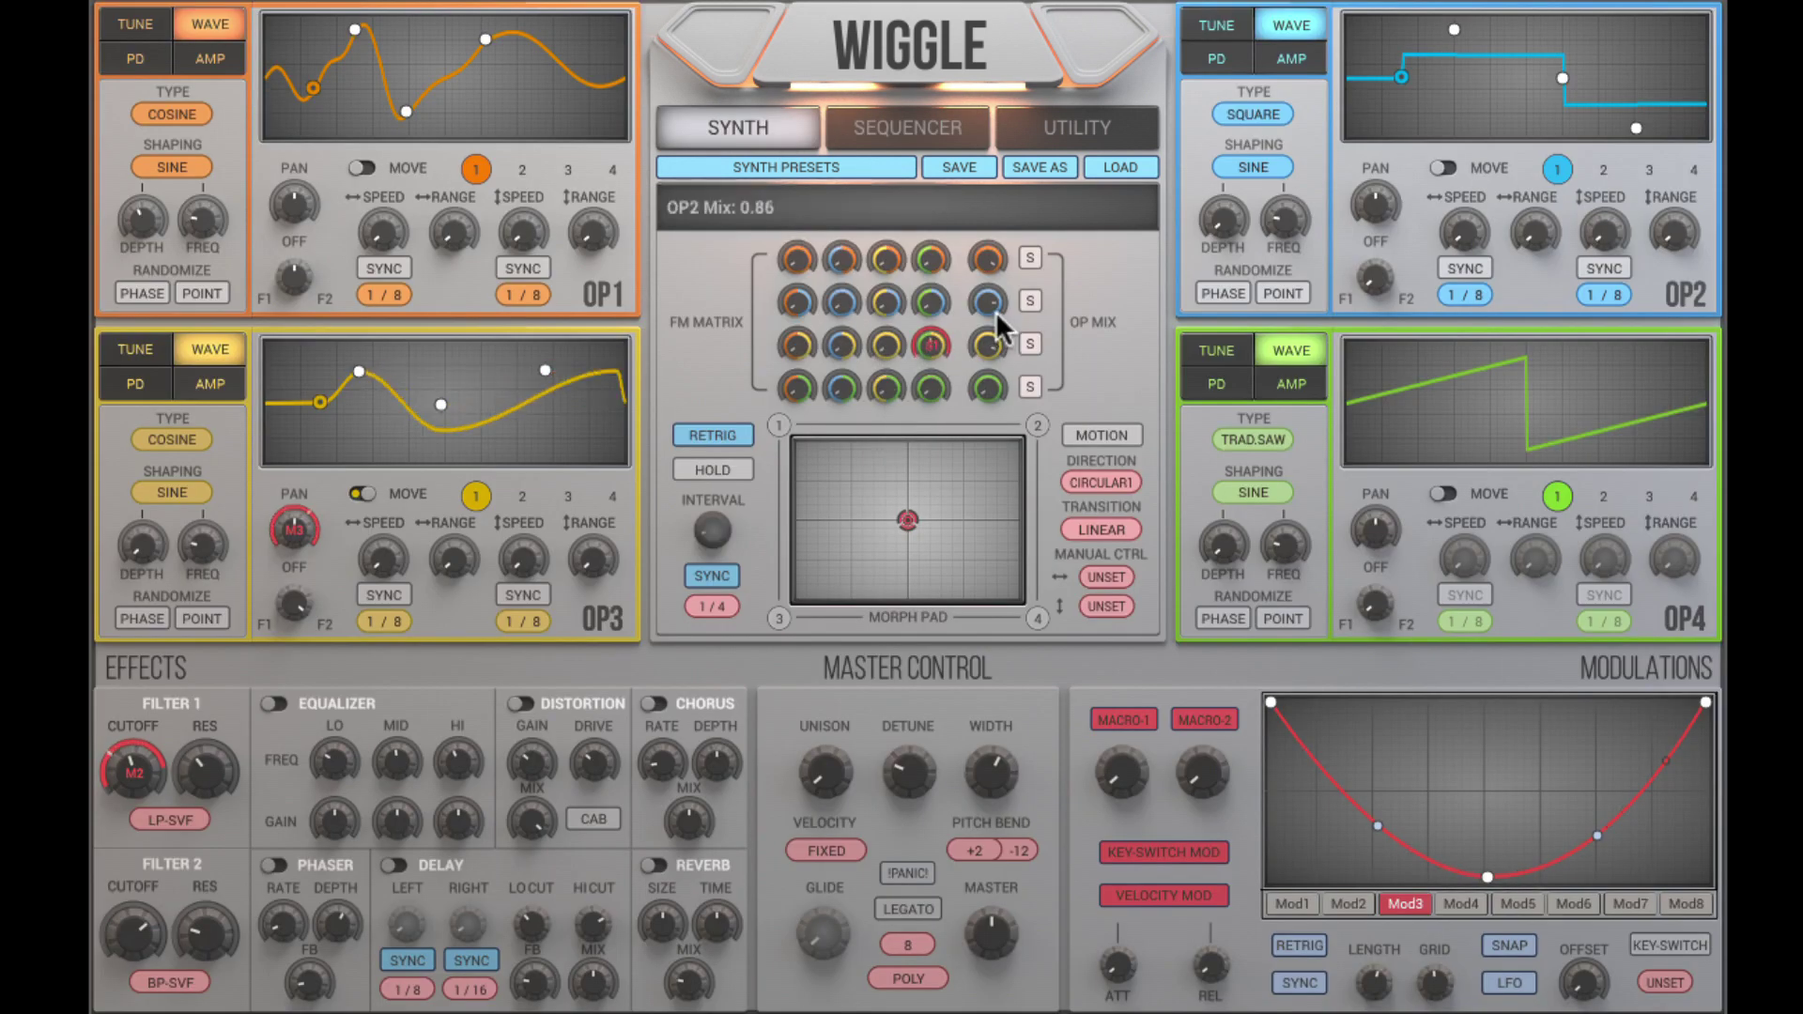
Modulate an FM matrix amount with Mod 2 and narrow its modulation range
right_click(939, 306)
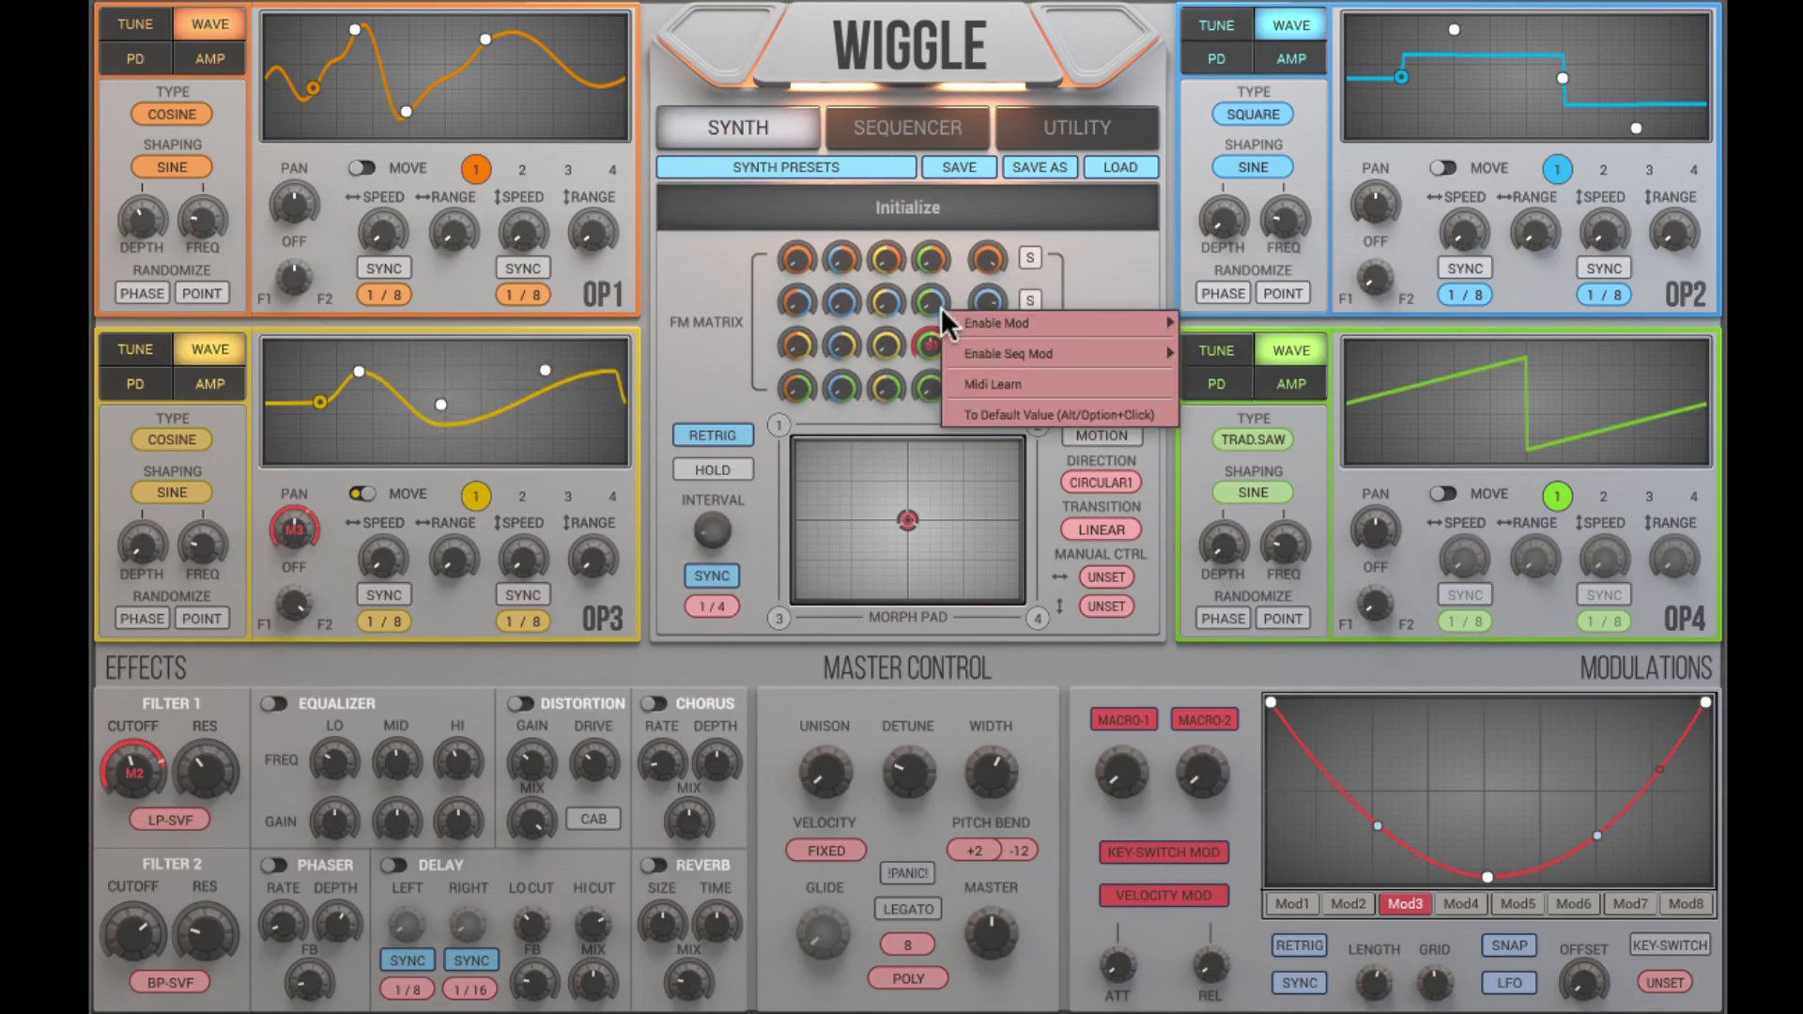
mouse_move(995, 323)
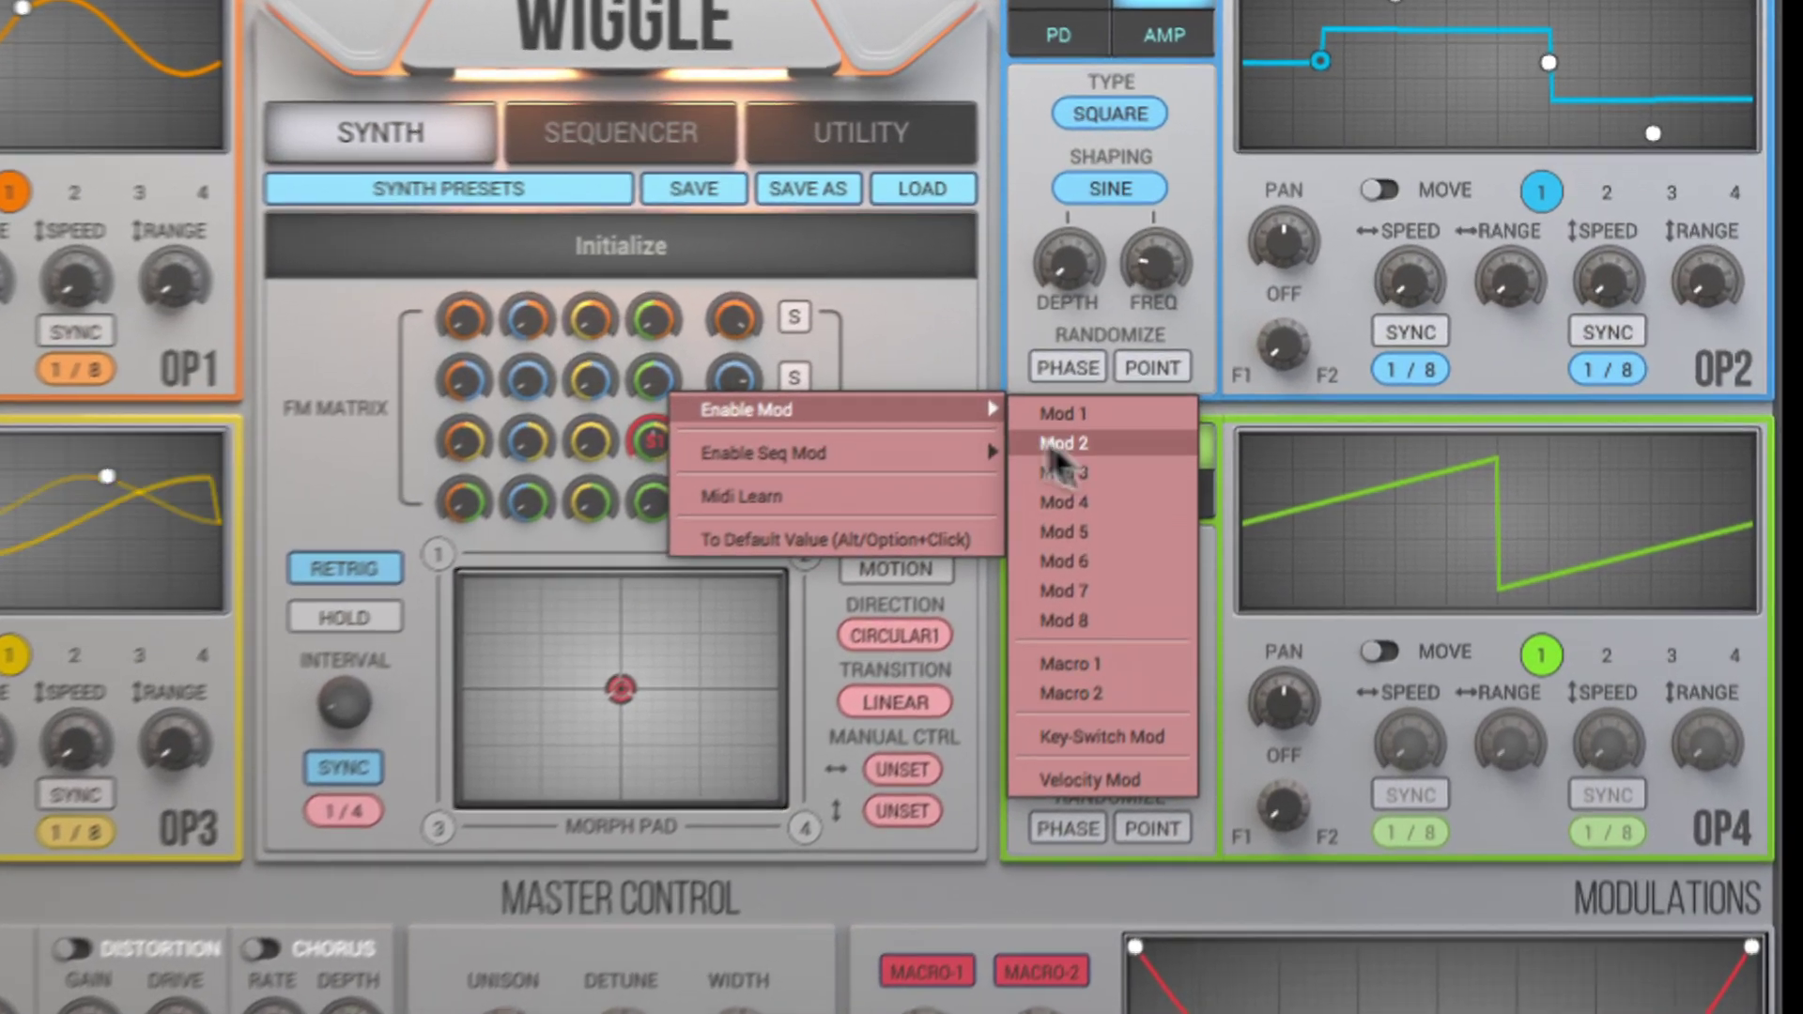
left_click(1057, 445)
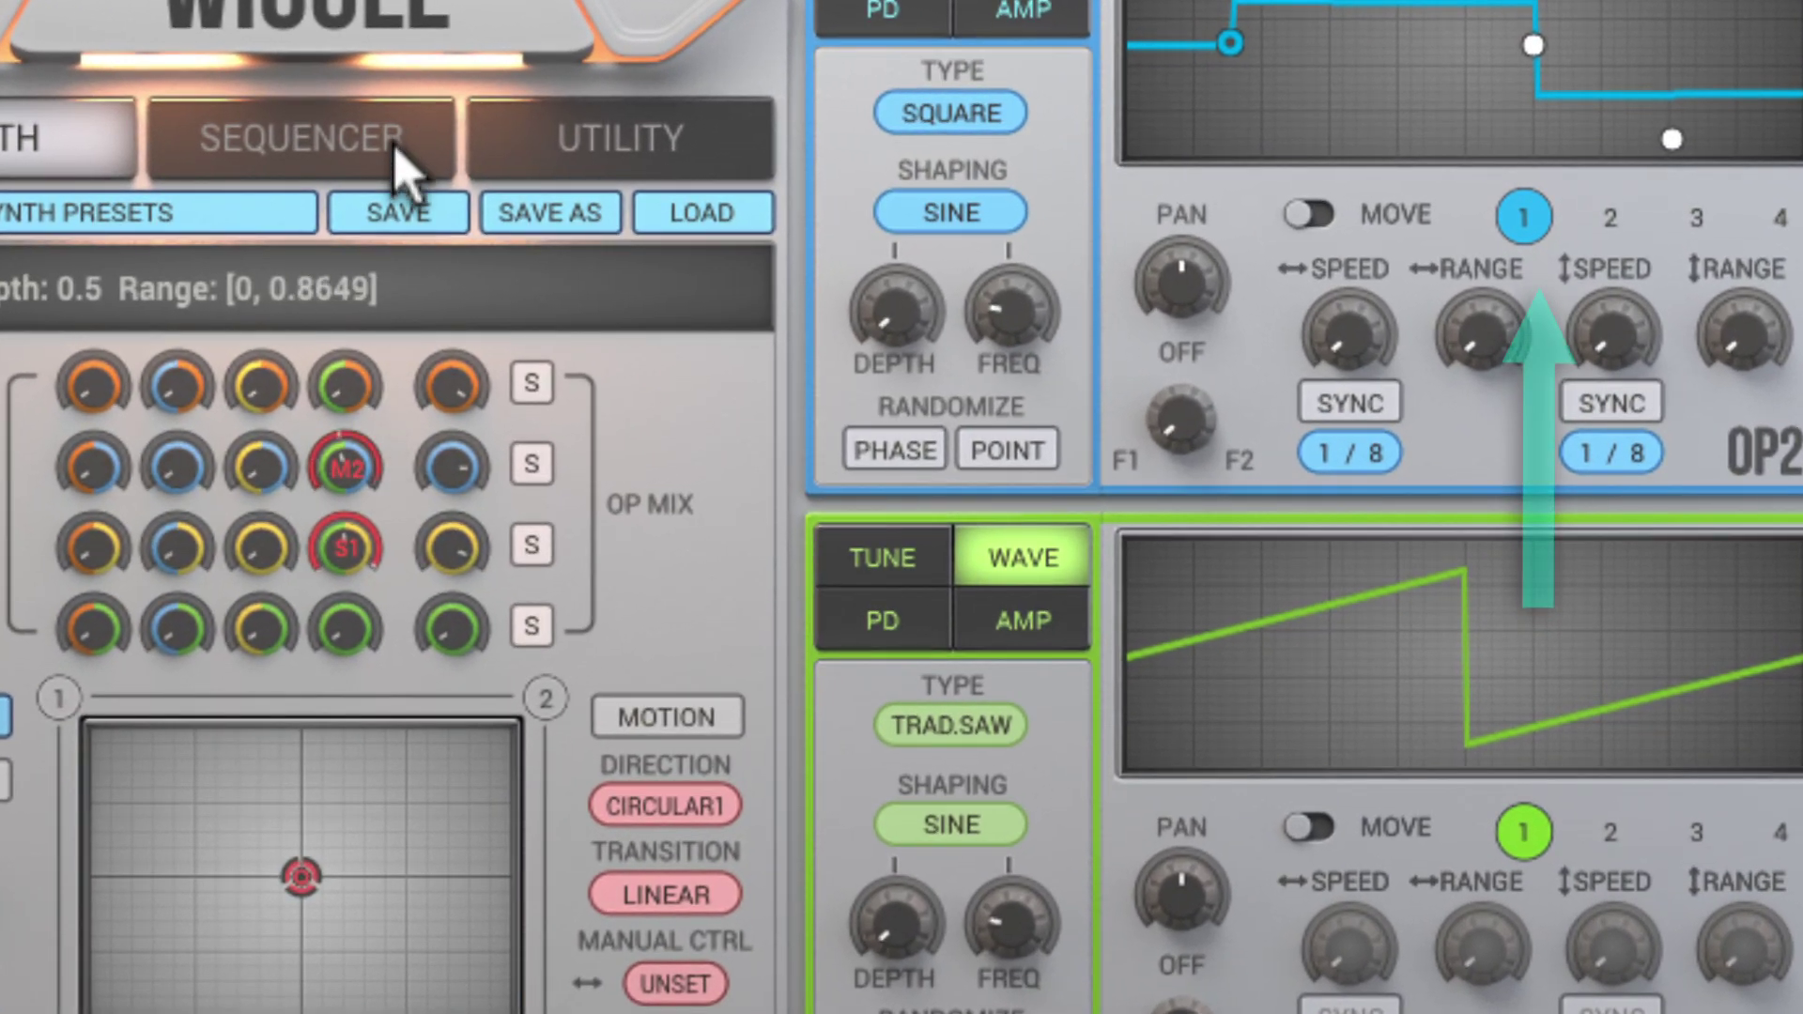
left_click_drag(350, 451, 428, 477)
Drive OP2's mix level with sequencer mod 1
right_click(472, 479)
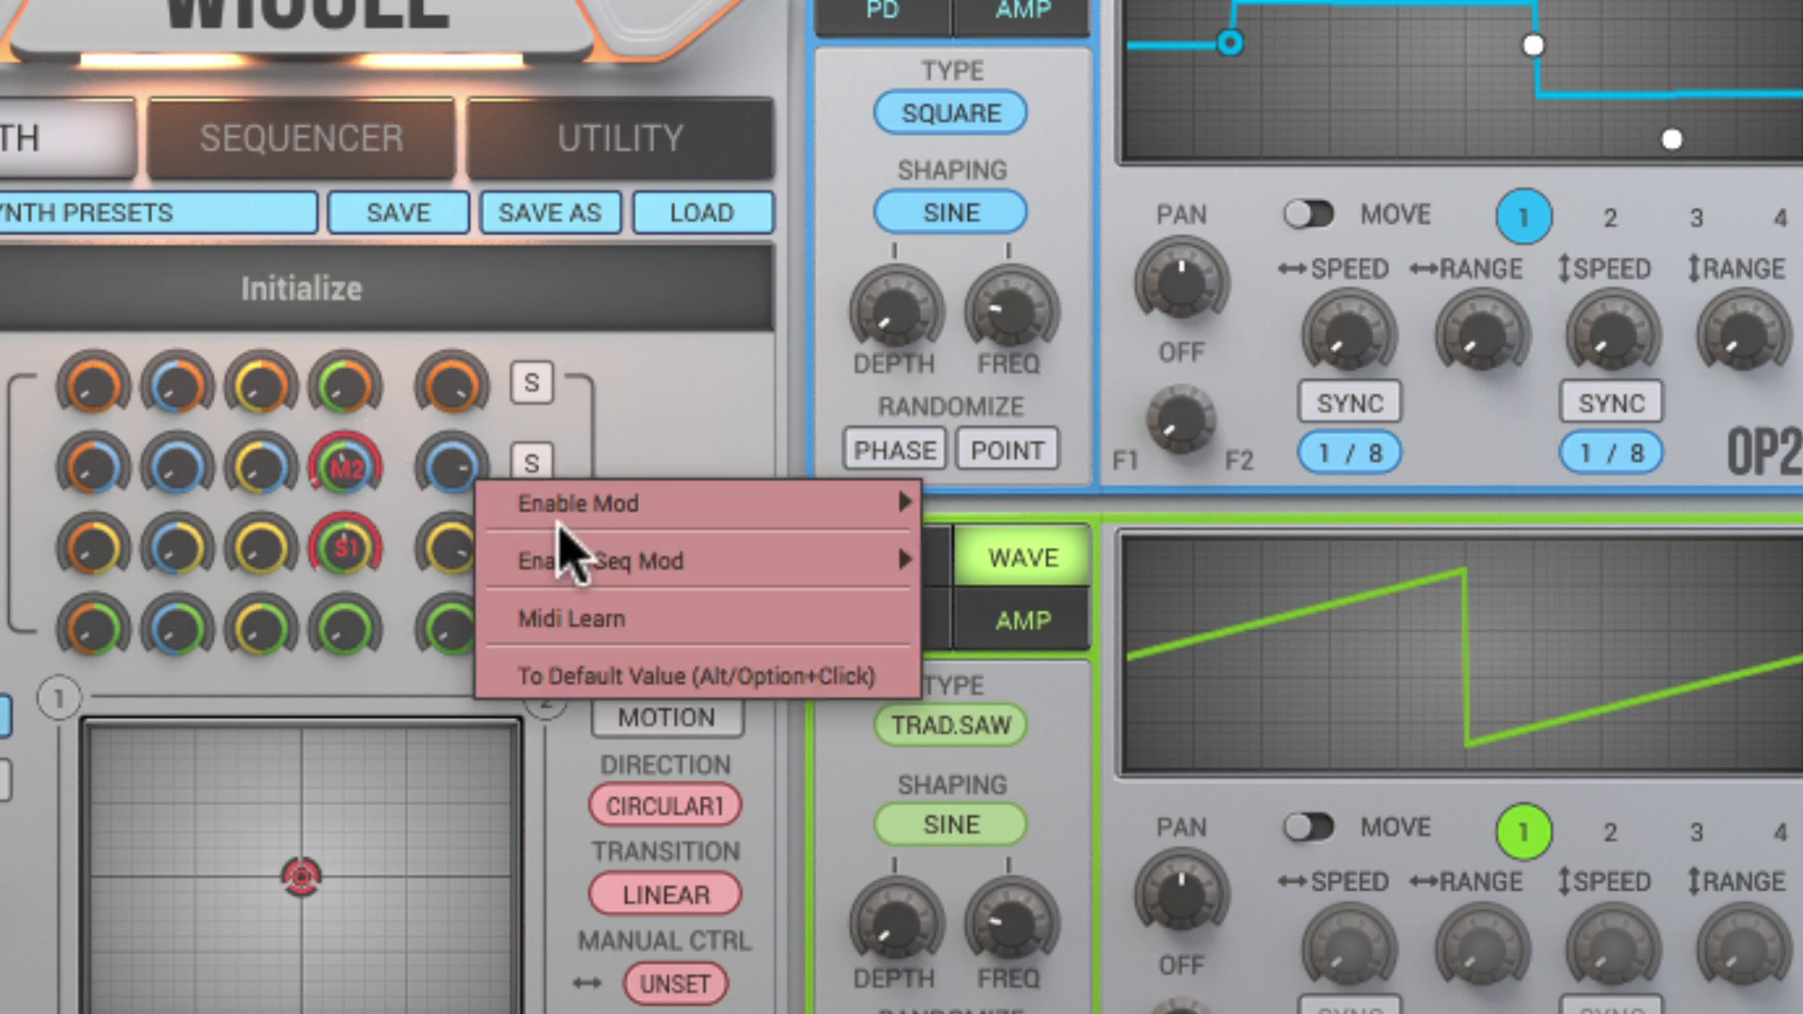
left_click(950, 565)
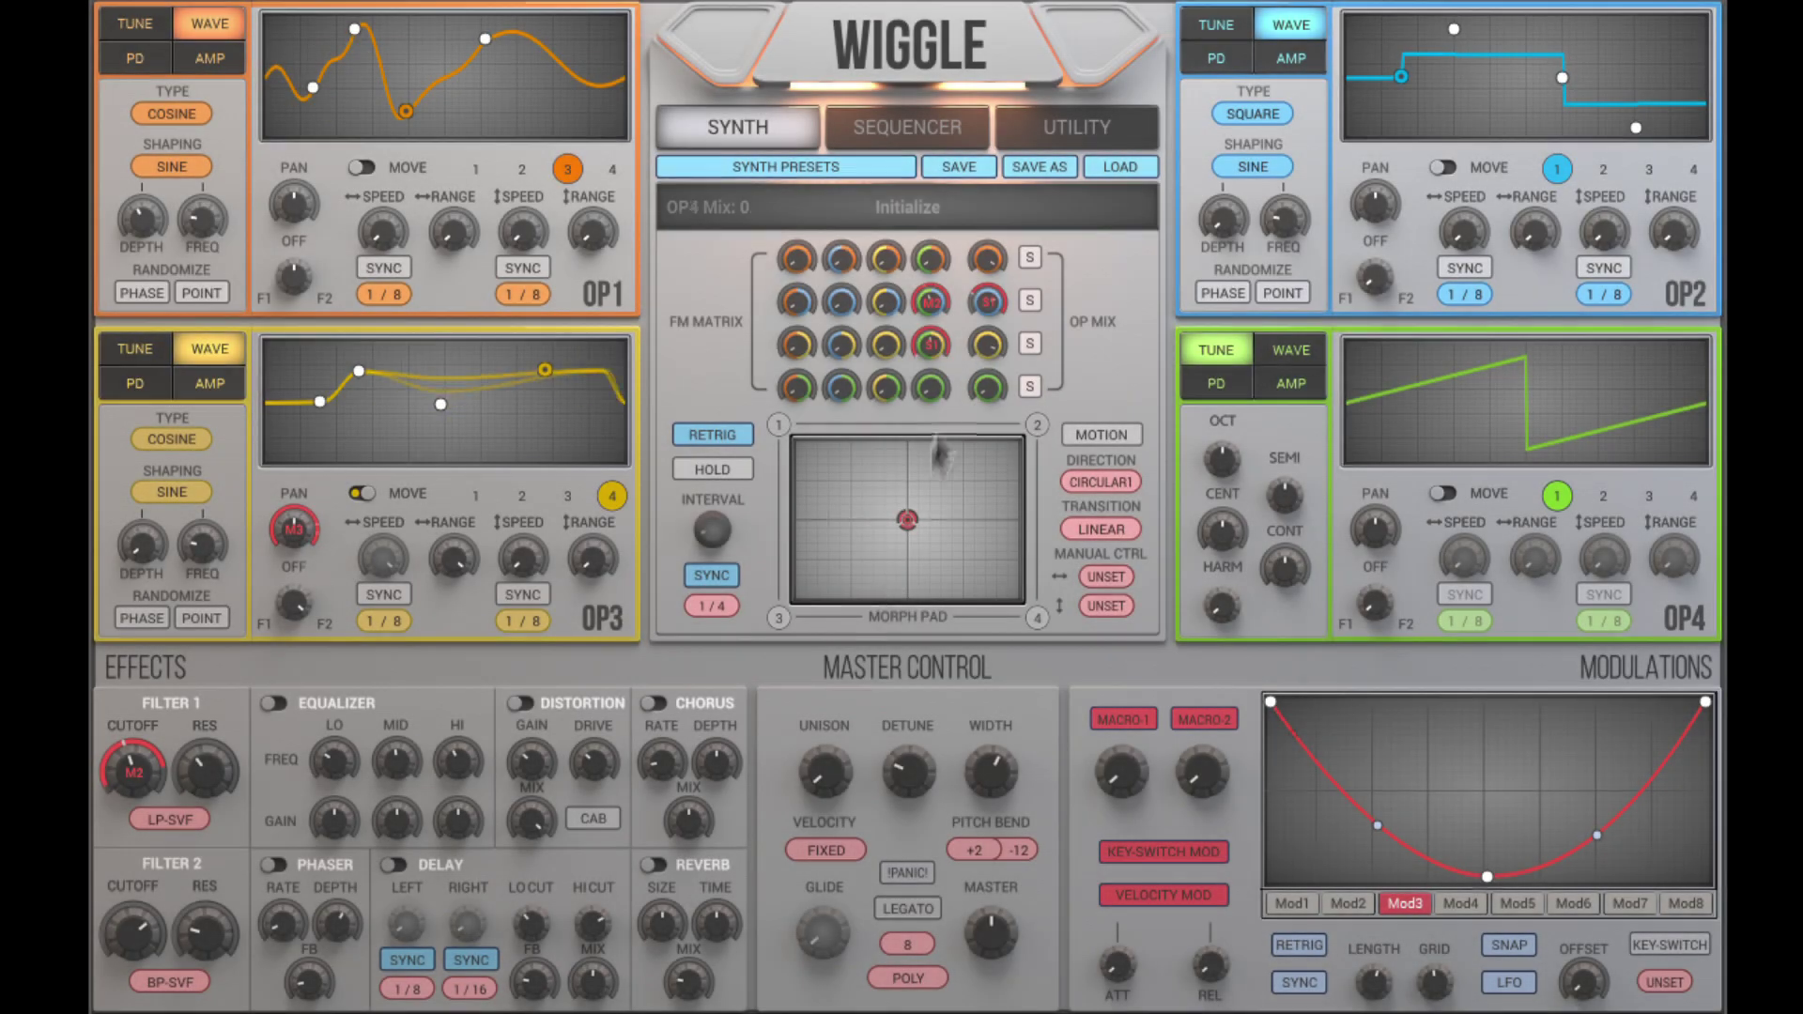
mouse_move(807, 769)
mouse_move(922, 756)
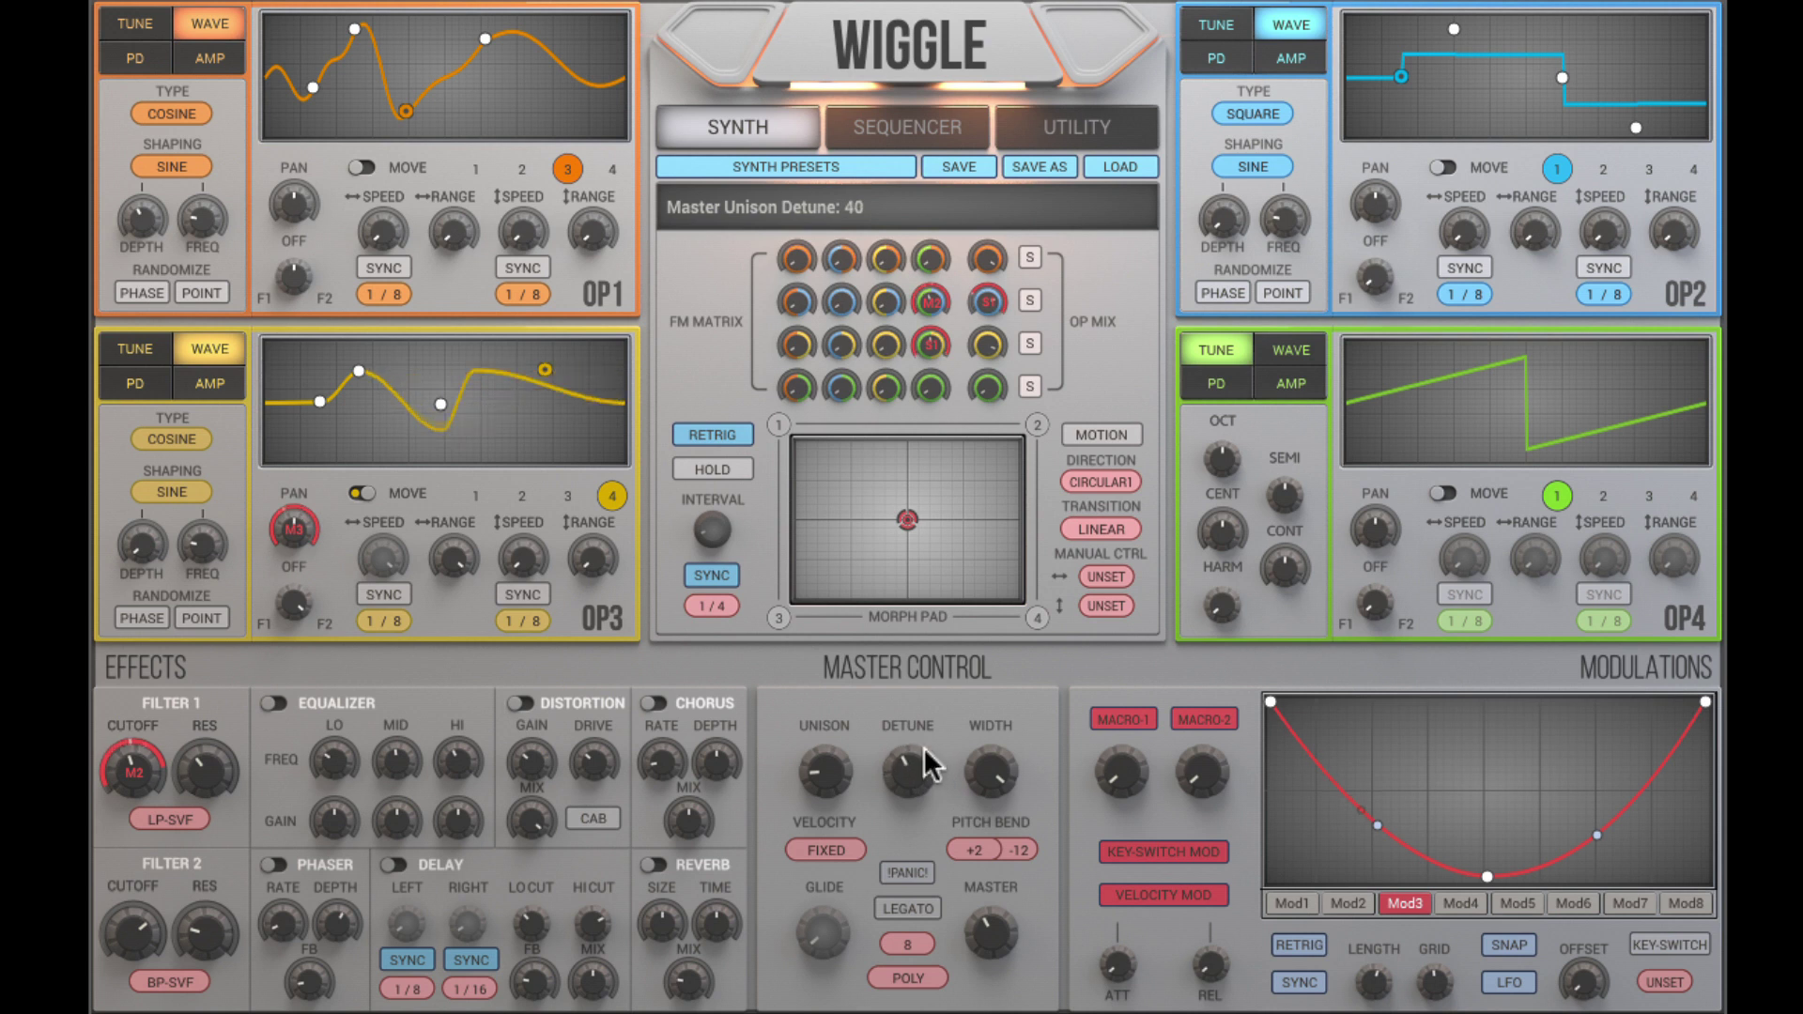
Randomize OP1's phase, turn on reverb, add a little FM31, and snap the morph to corner 1
left_click(131, 294)
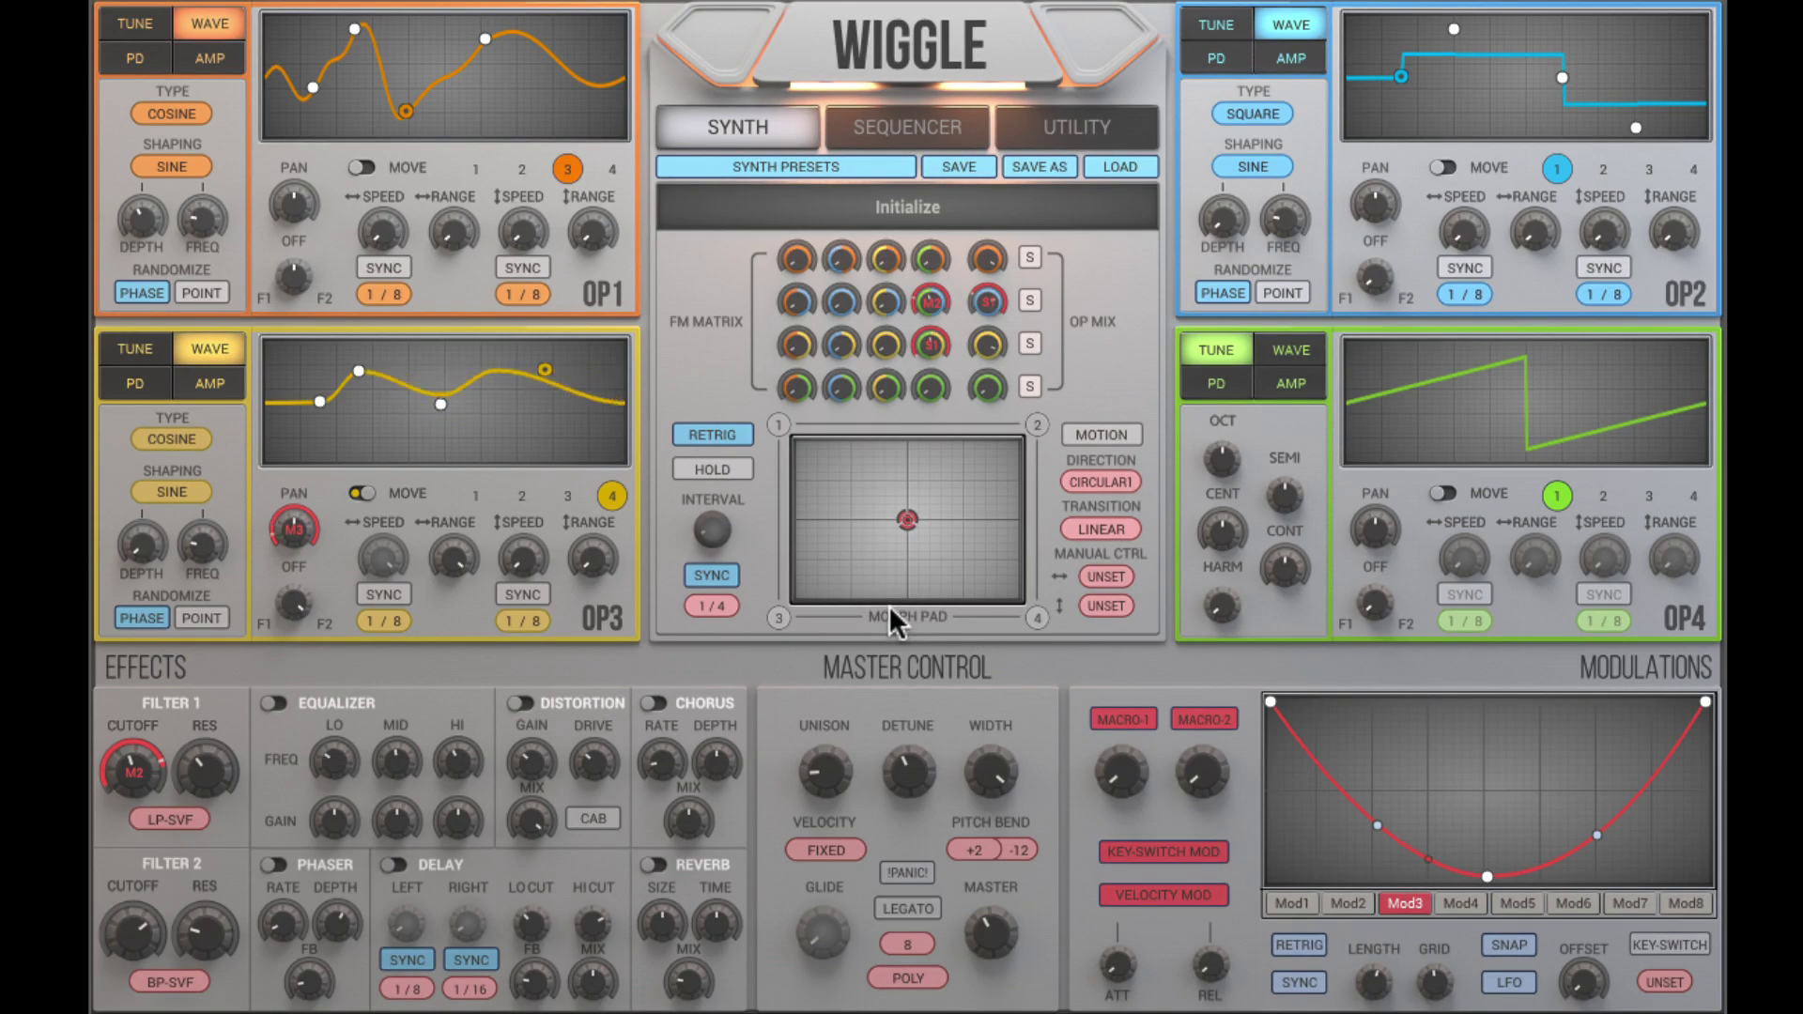
left_click(656, 865)
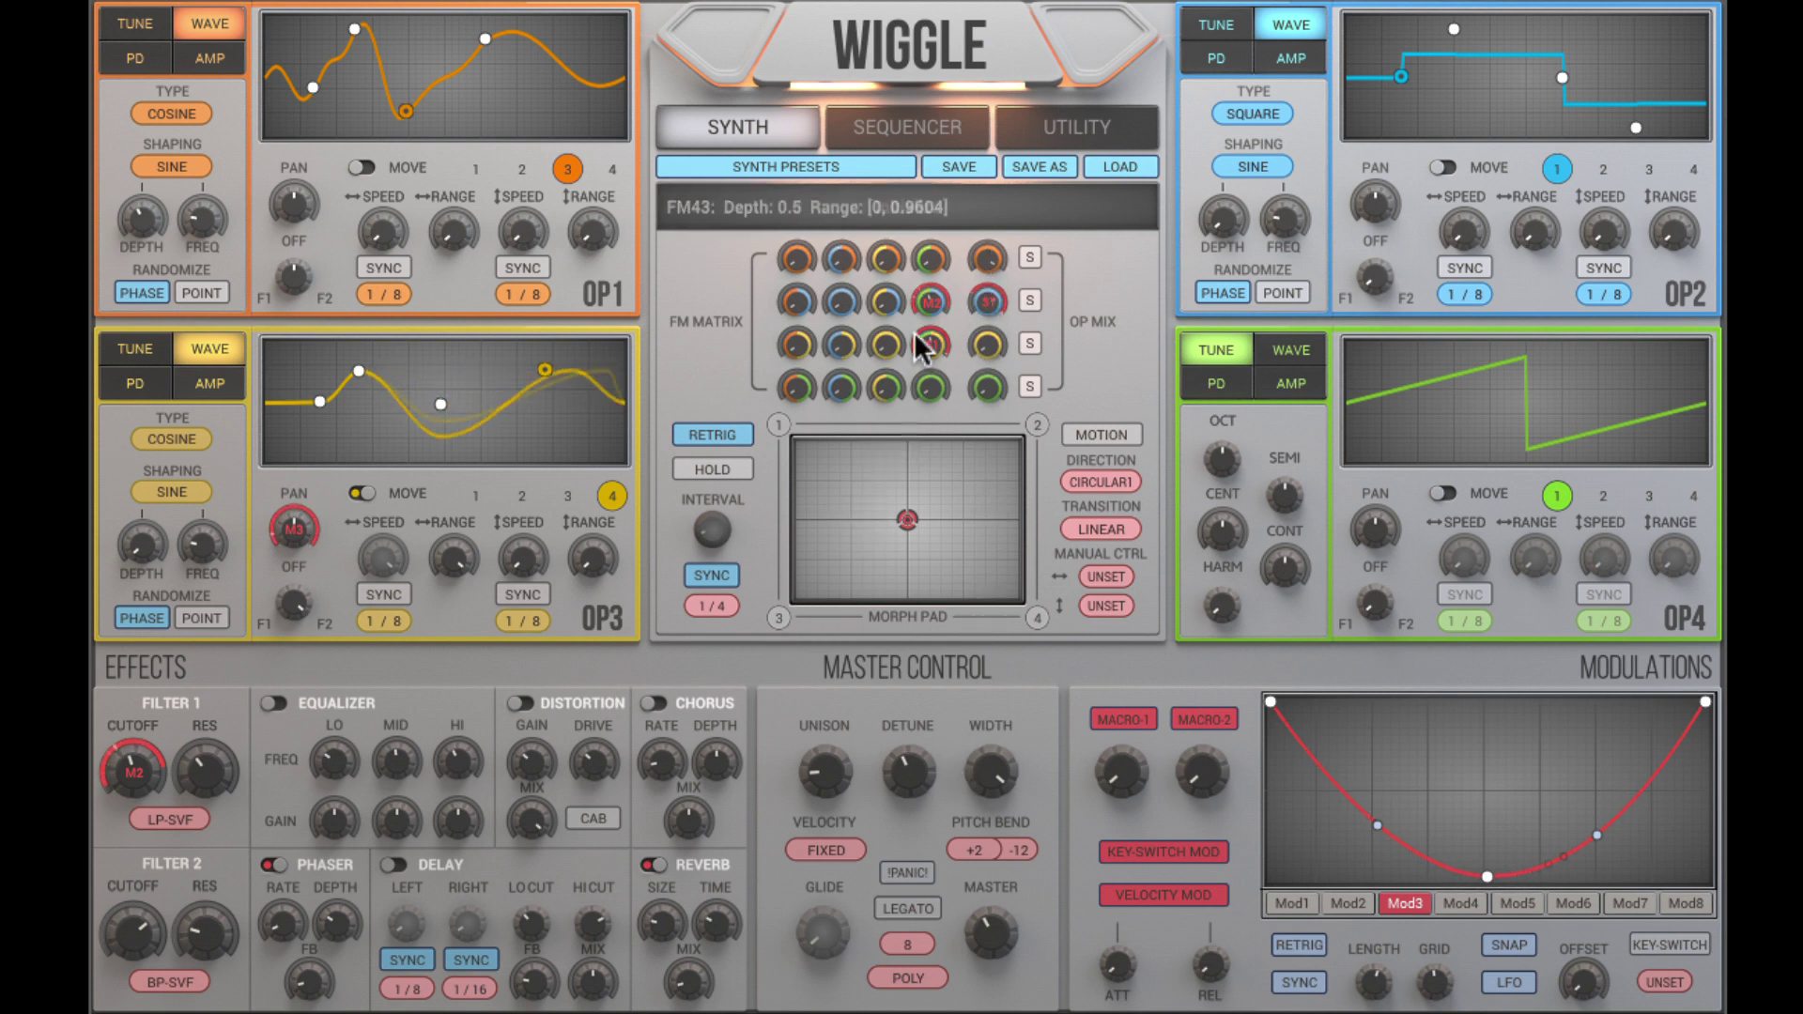
left_click_drag(887, 257, 881, 179)
left_click(779, 425)
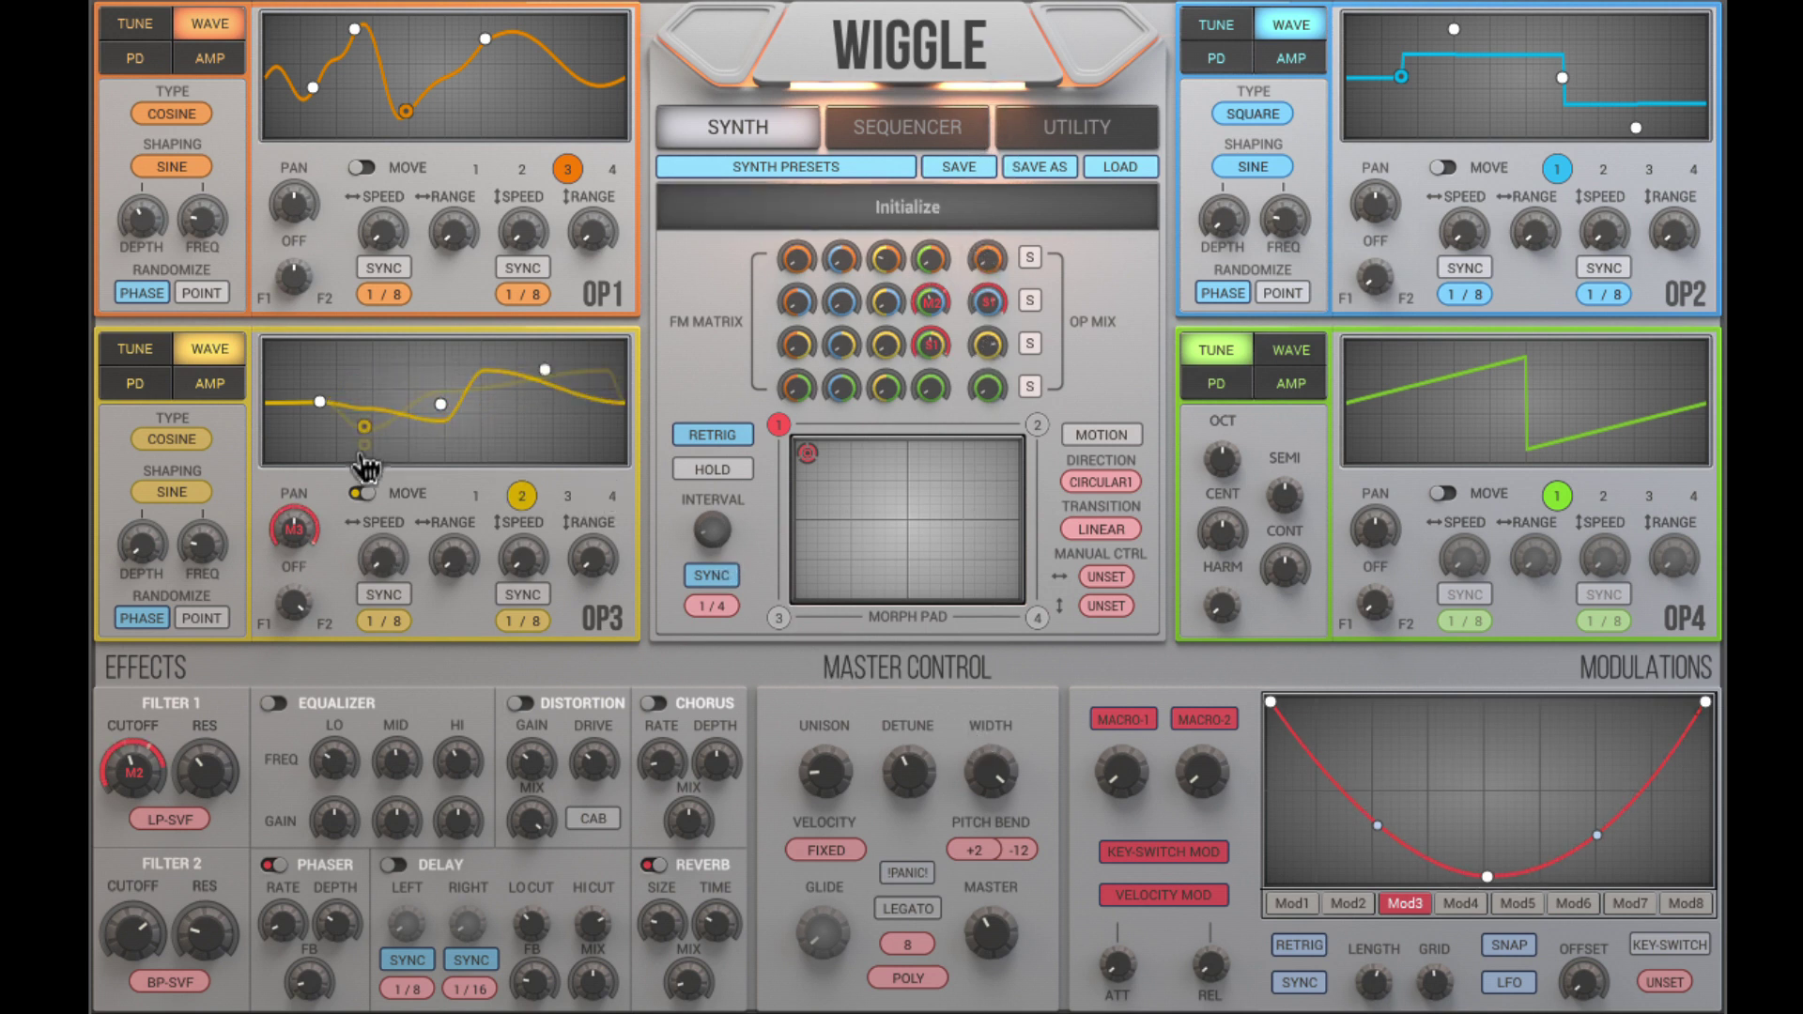
Move OP3's waveform points 3 and 4 and raise the reverb mix to about 0.28
left_click(545, 447)
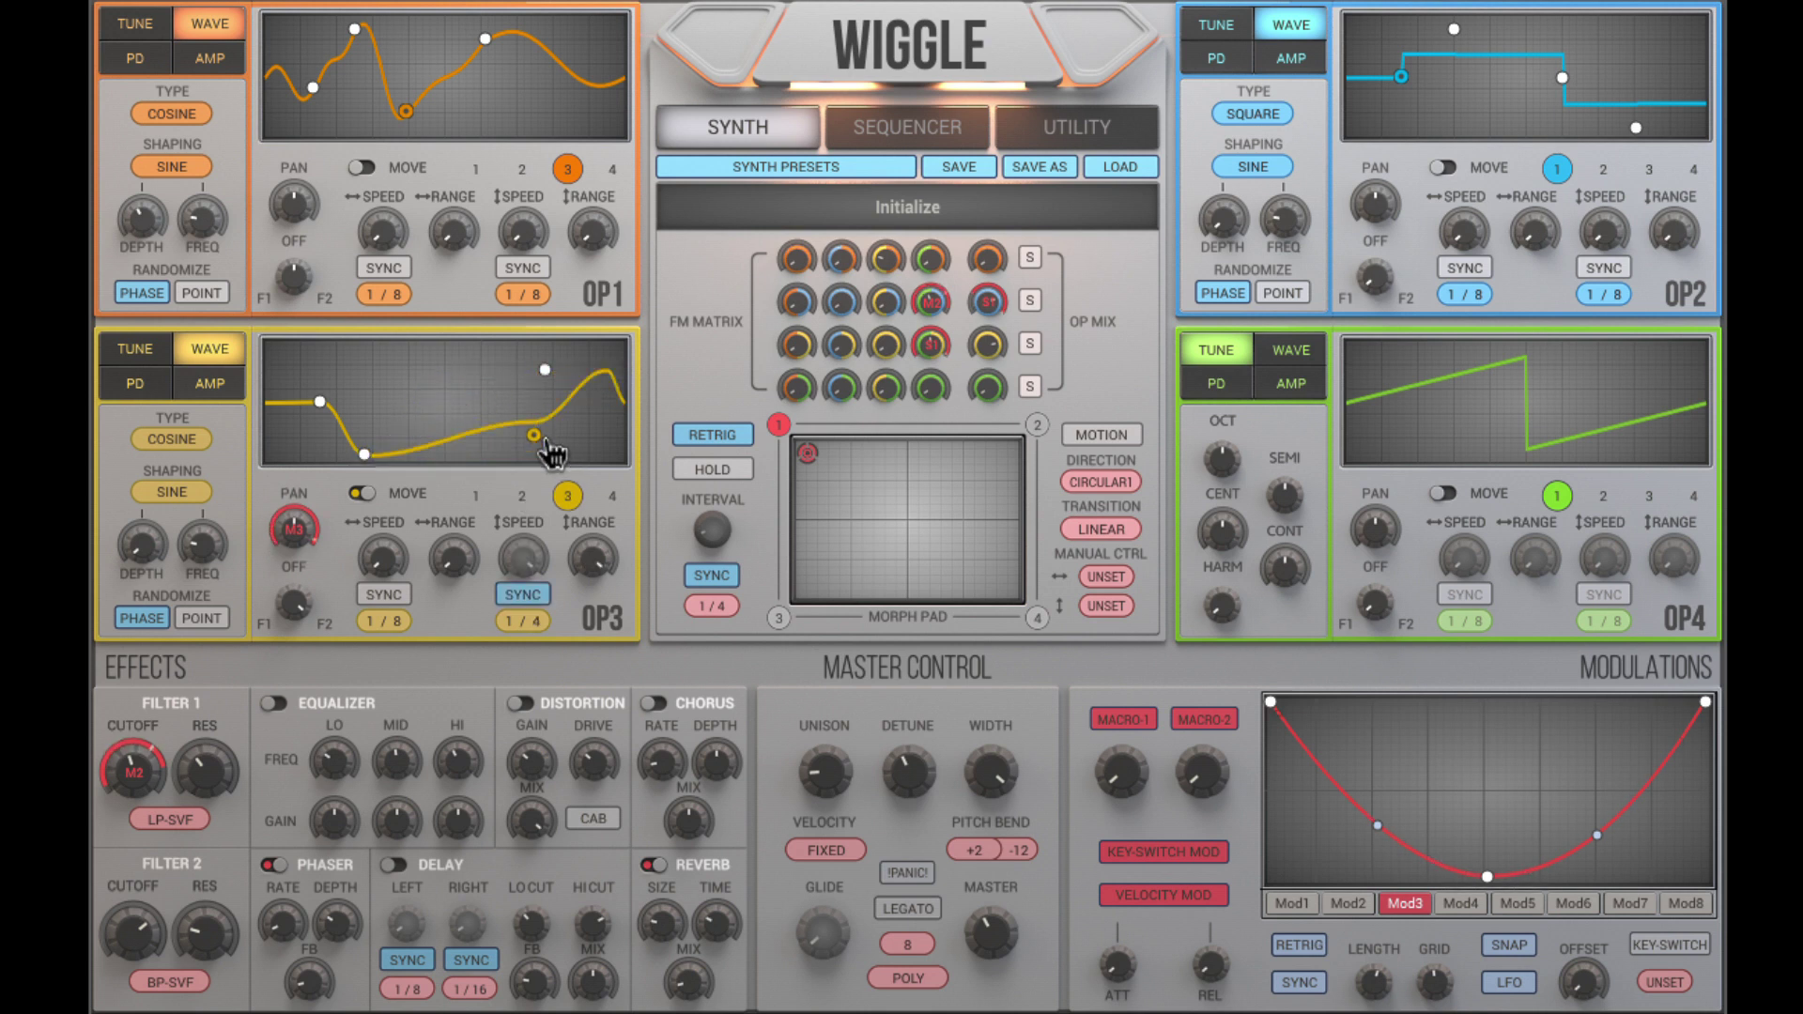
left_click(546, 367)
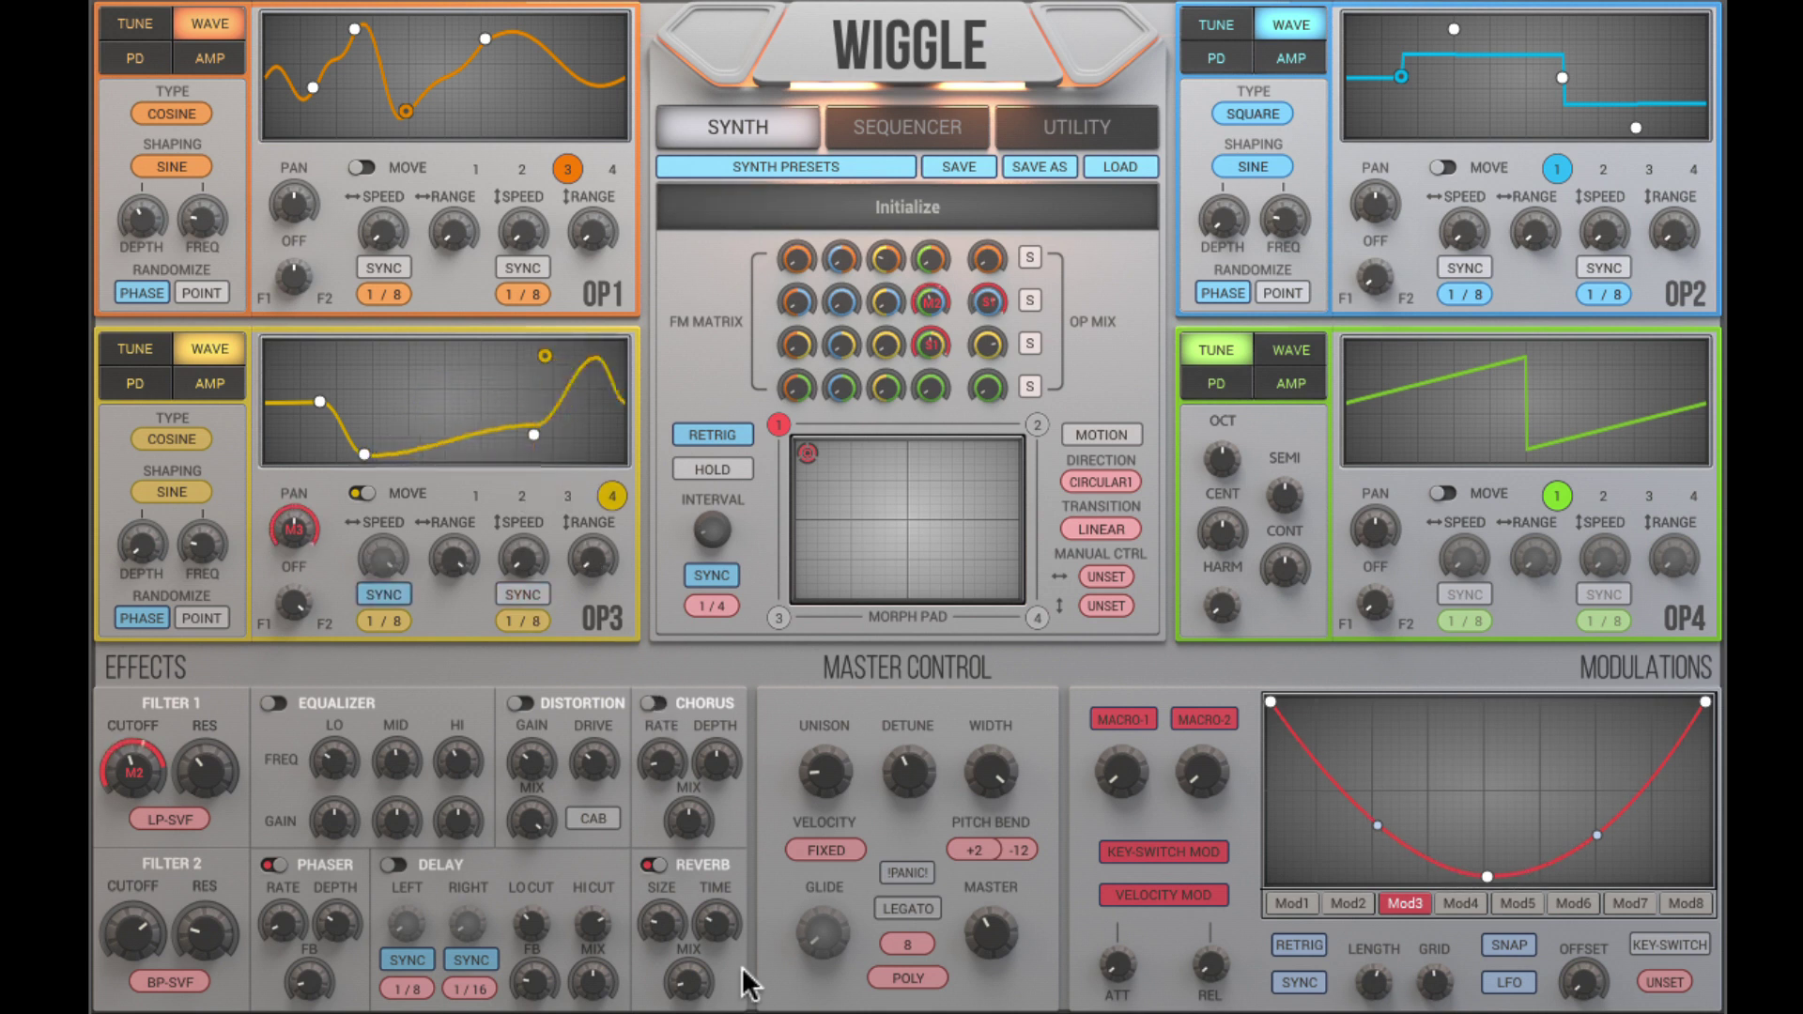
mouse_move(693, 988)
left_click_drag(693, 988, 674, 888)
mouse_move(674, 911)
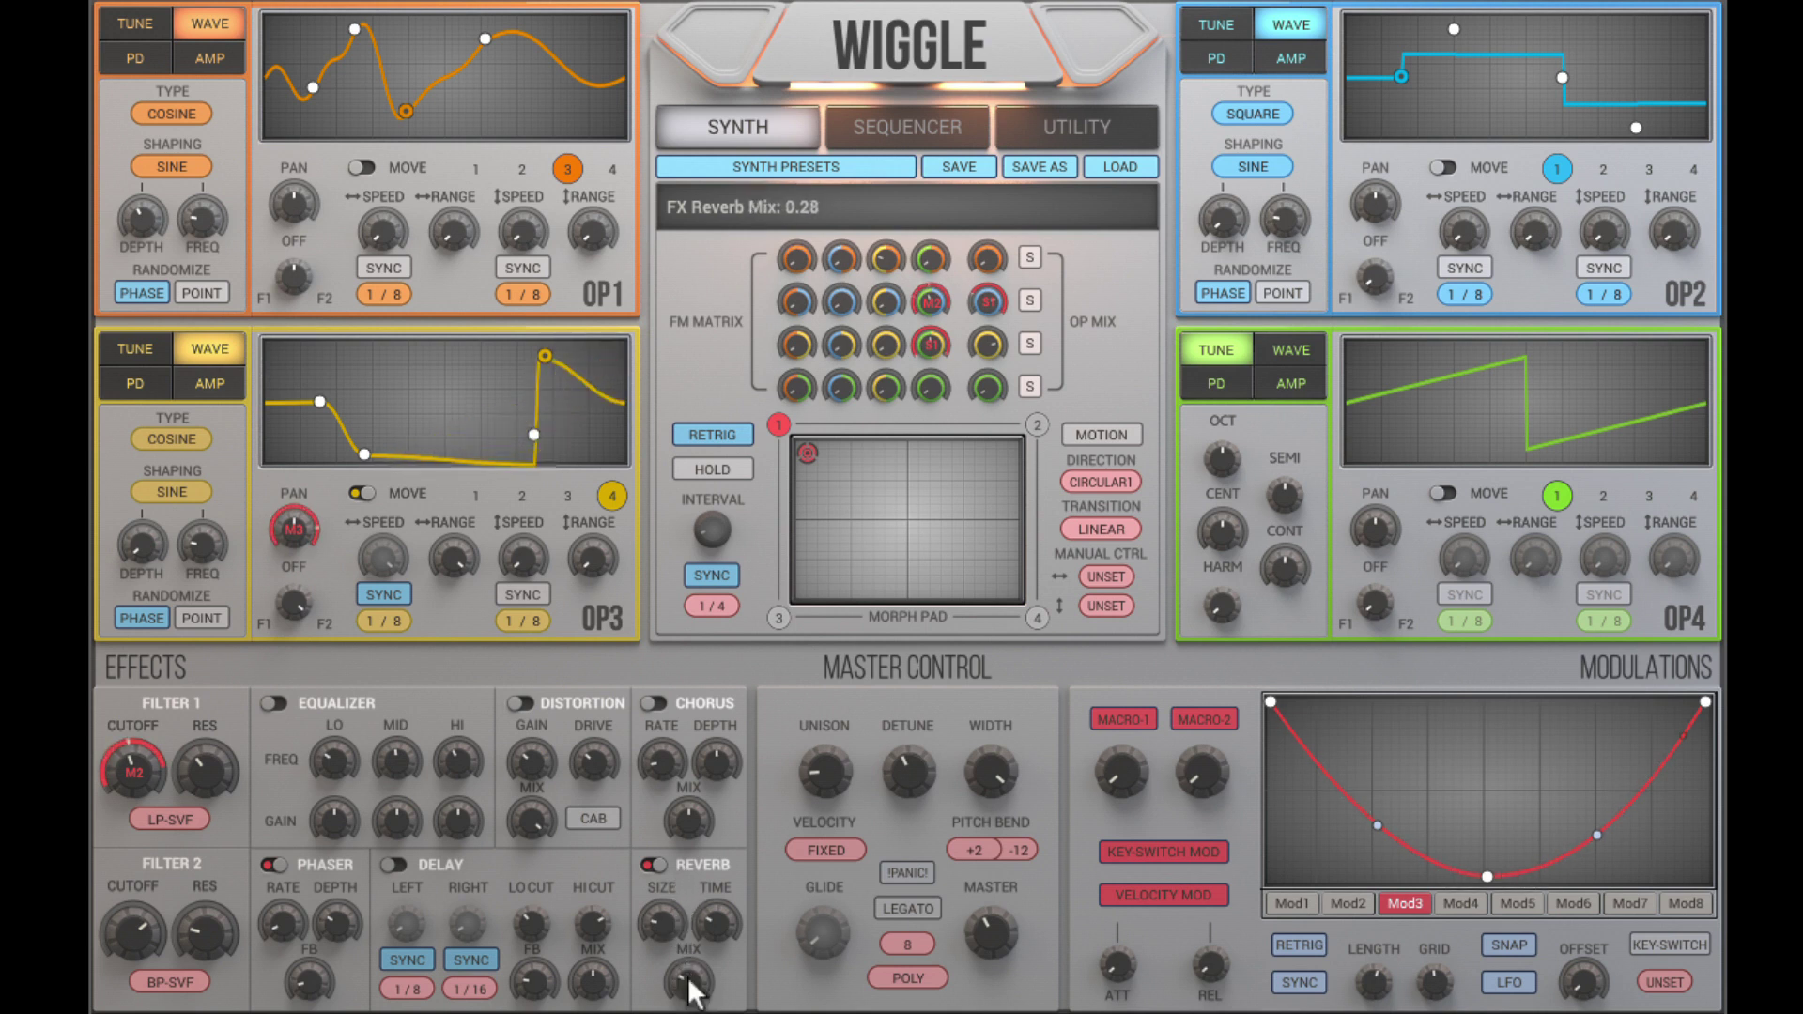
mouse_move(319, 938)
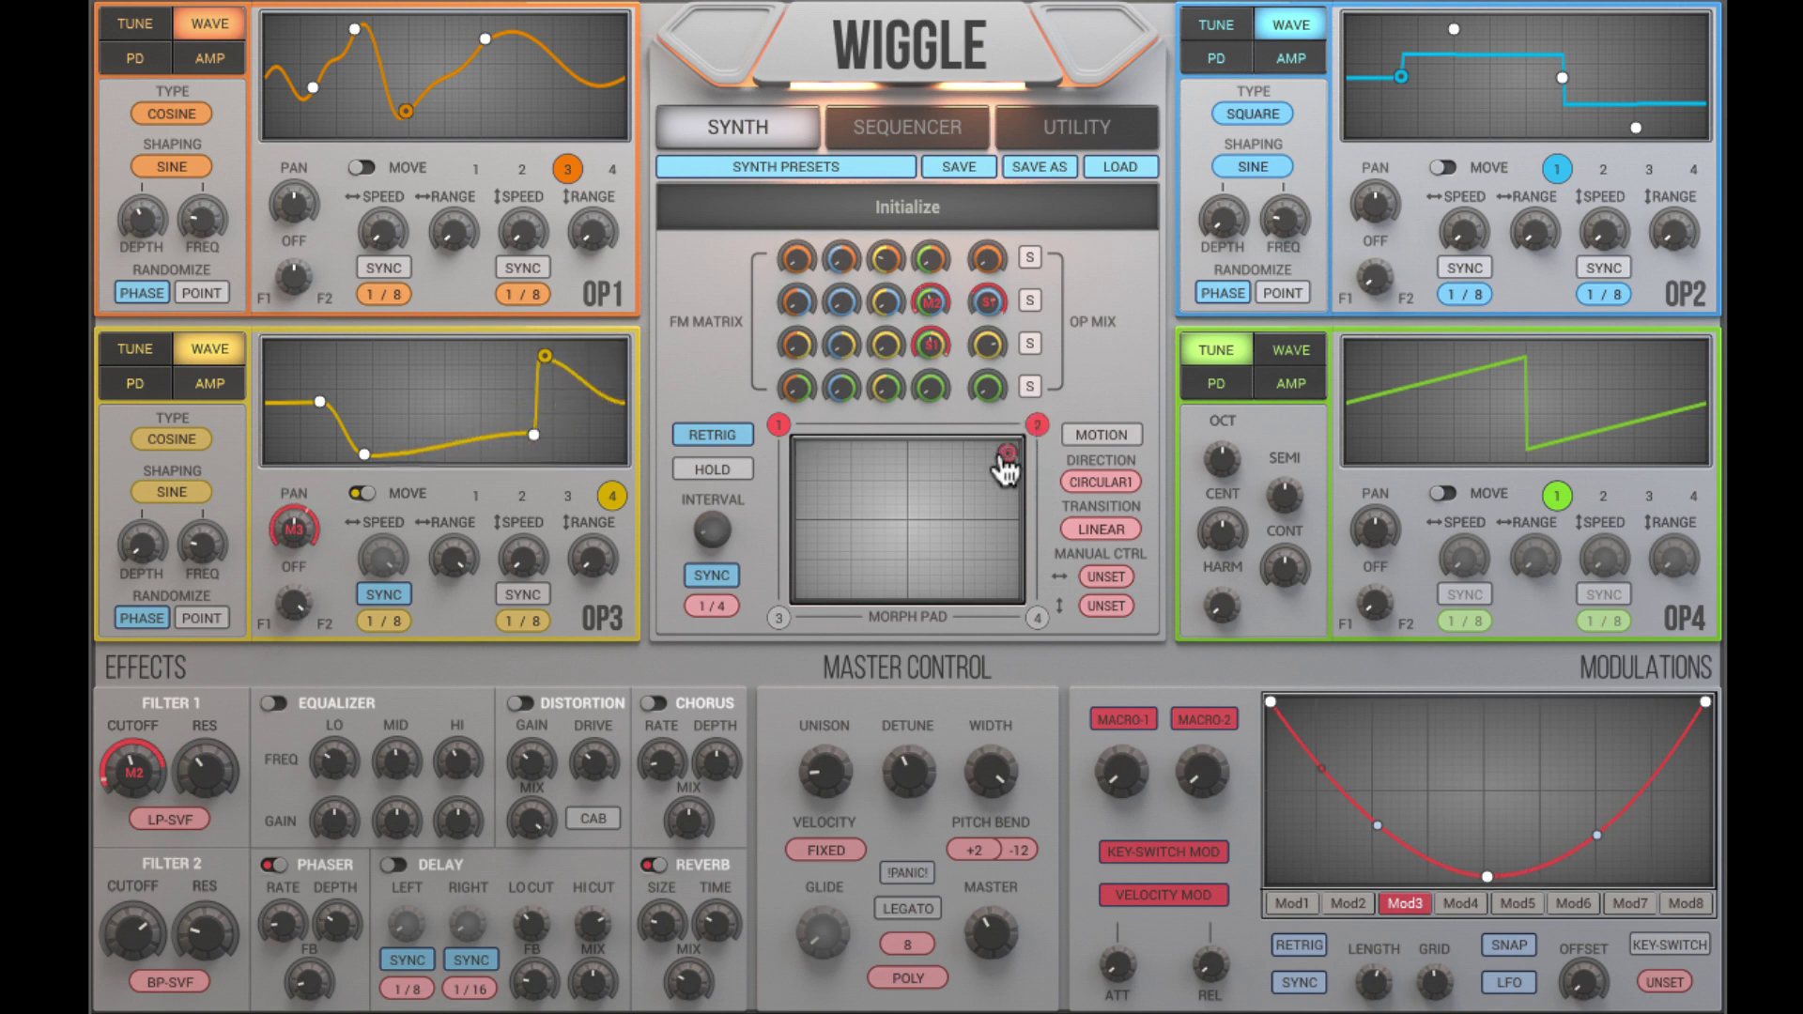
Turn on morph pad motion between the top-left and top-right corners
mouse_move(1005, 460)
left_mouse_down()
mouse_move(801, 457)
mouse_move(1029, 451)
left_mouse_up()
left_click(1079, 434)
left_click(1012, 442)
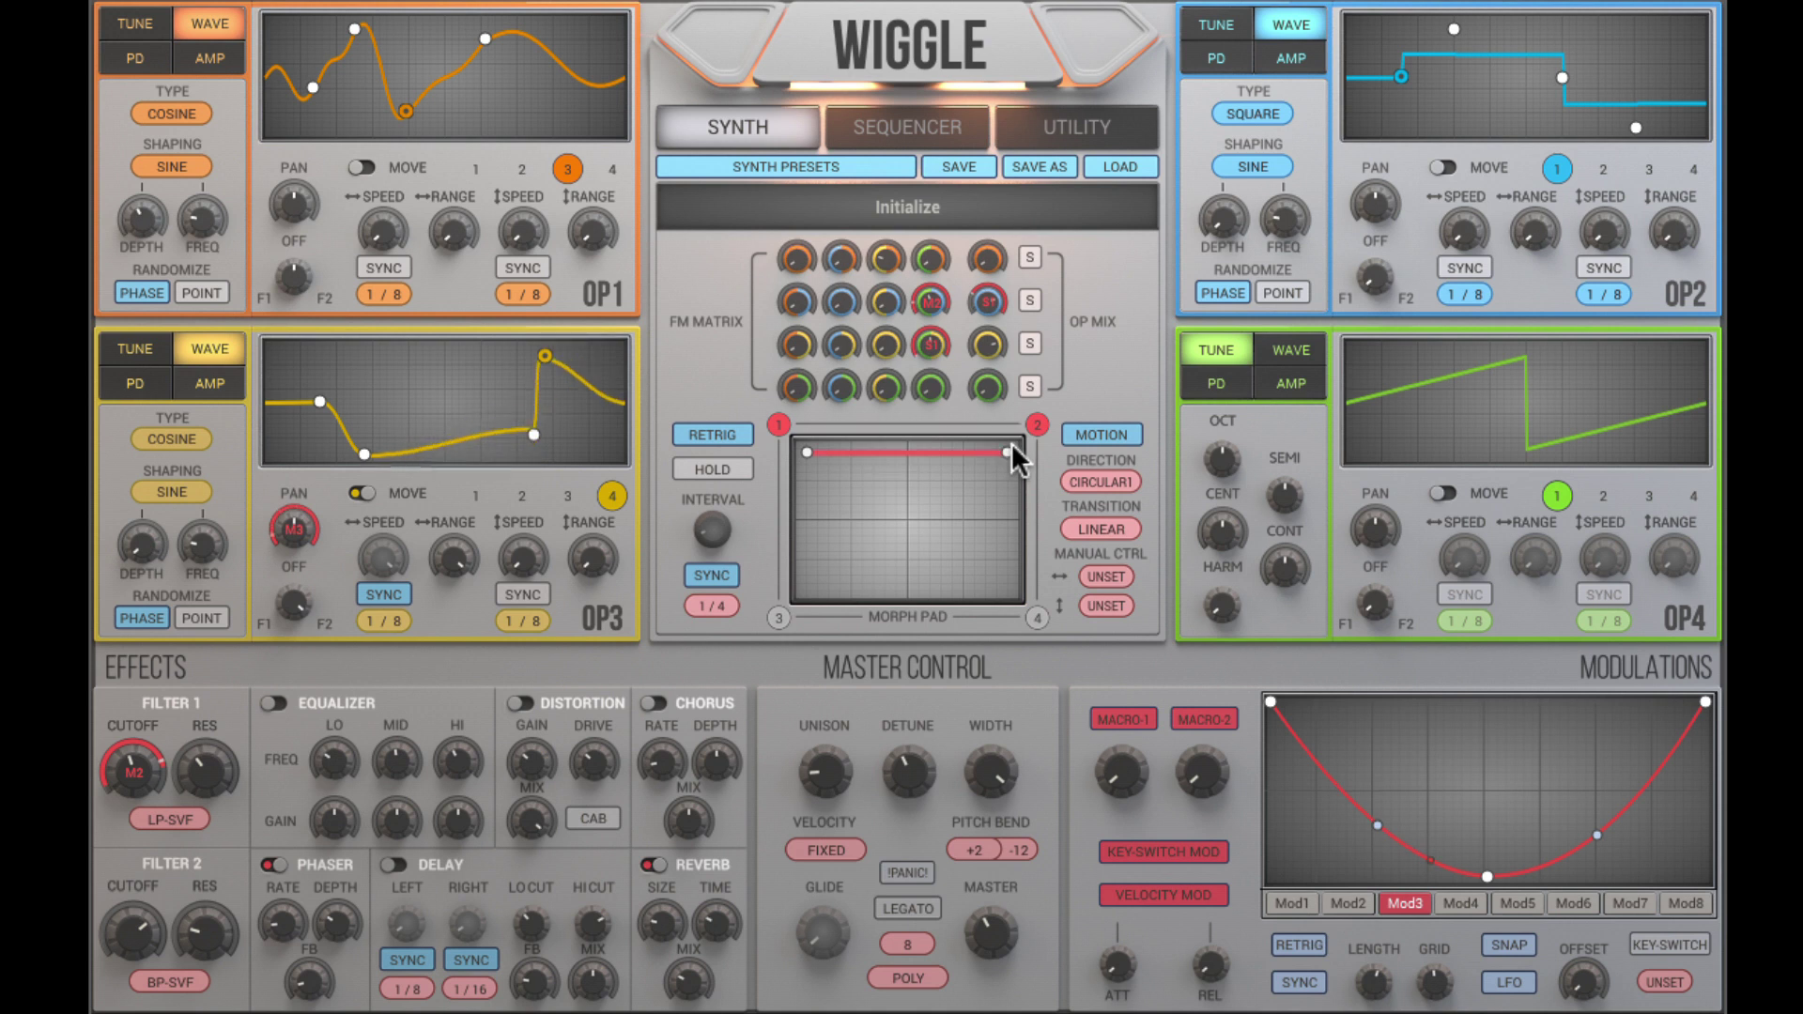
Set the morph motion interval to 1/1 and the transition to BOUNCE
left_click(723, 605)
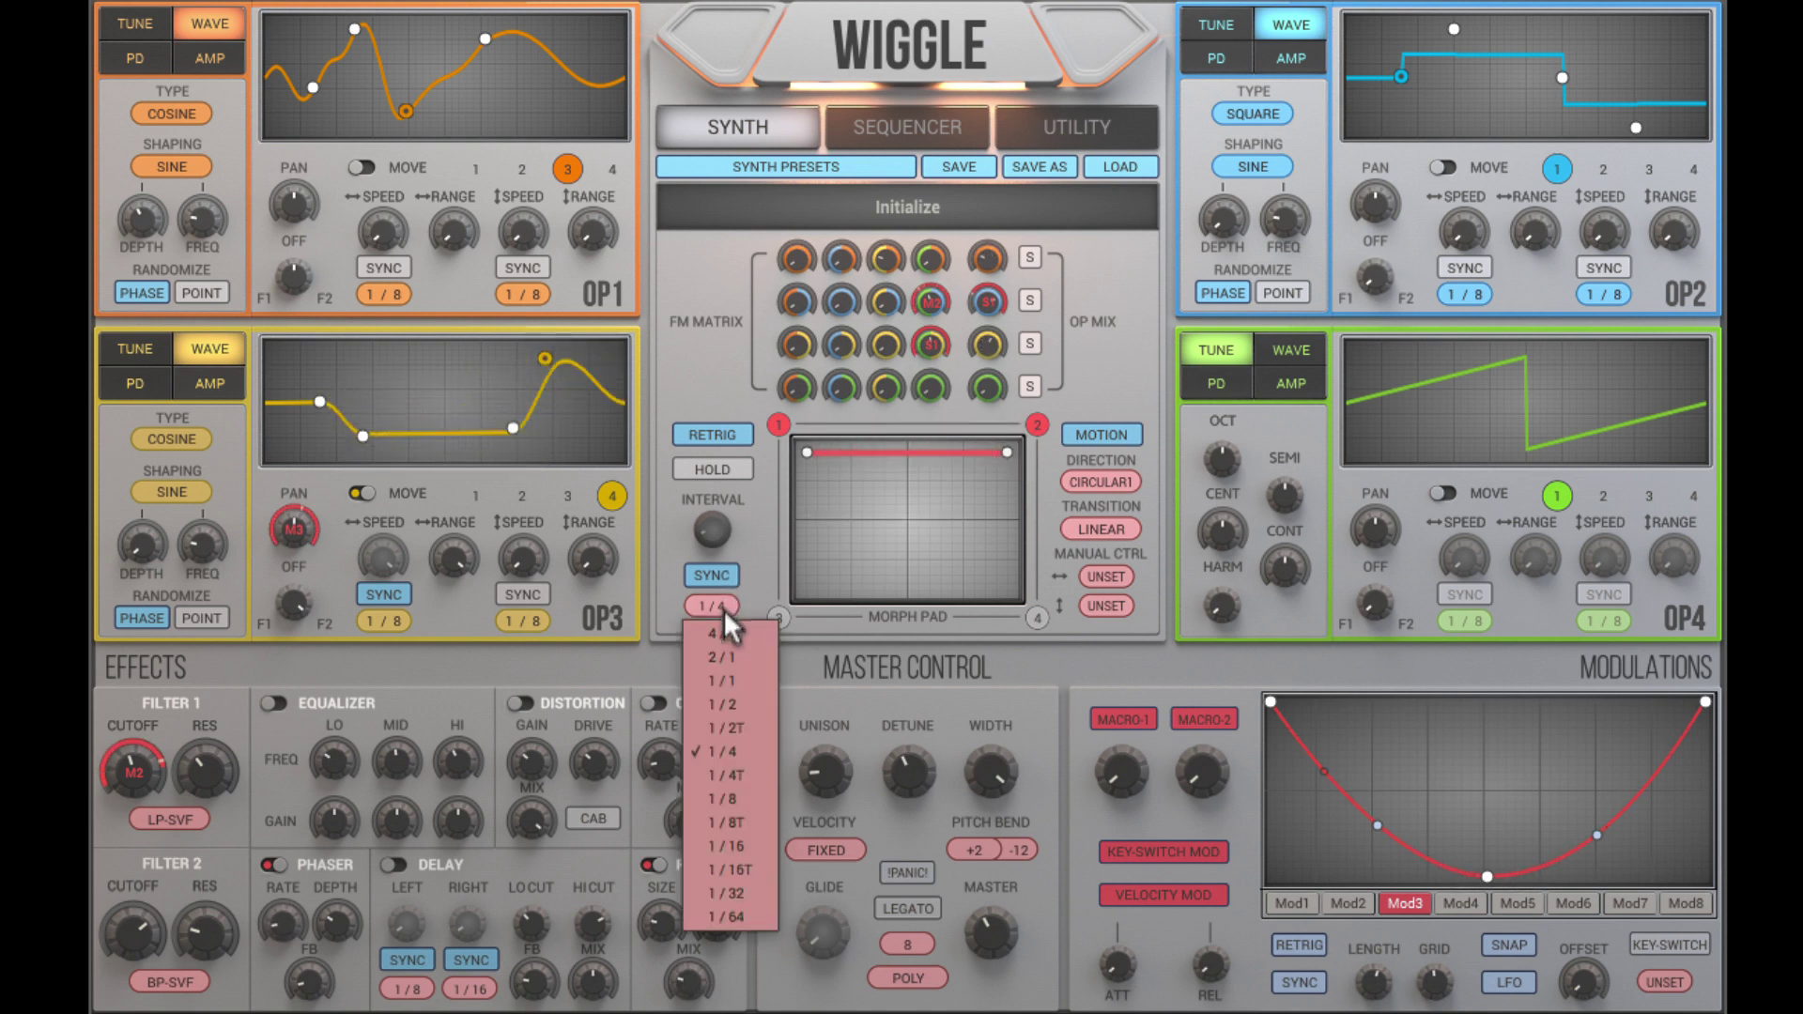
left_click(724, 703)
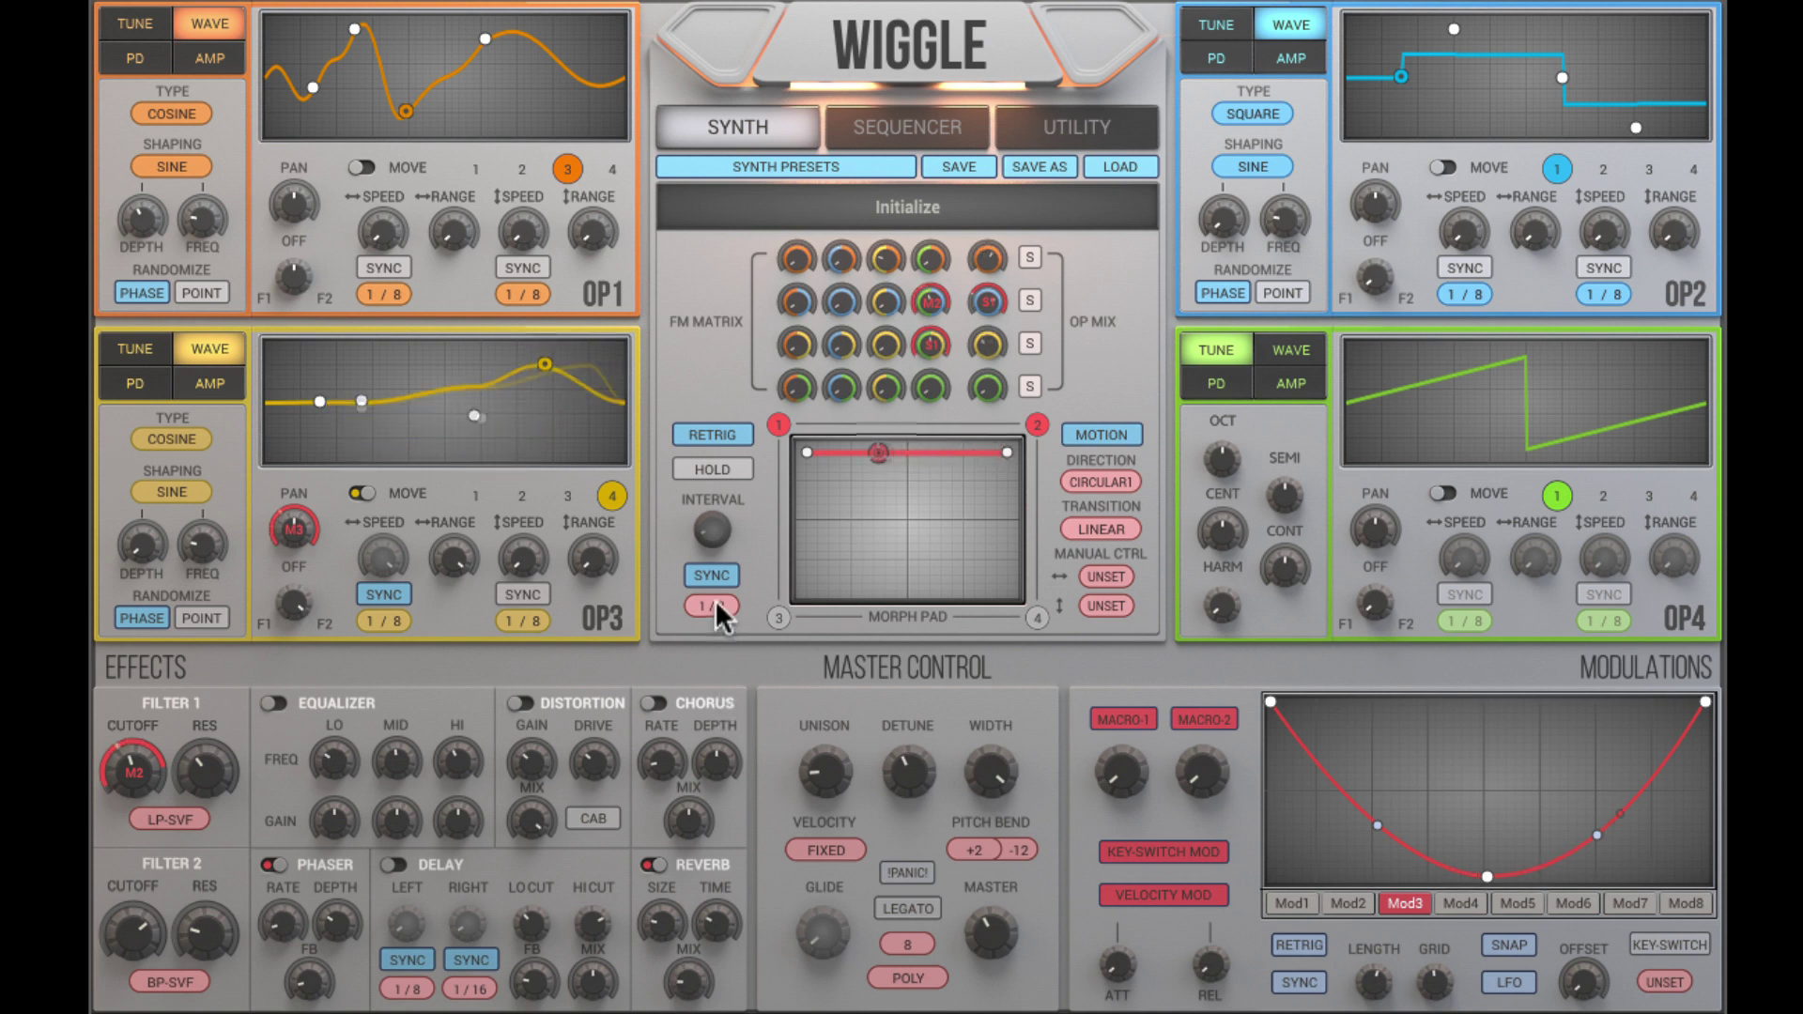
left_click(716, 606)
left_click(714, 683)
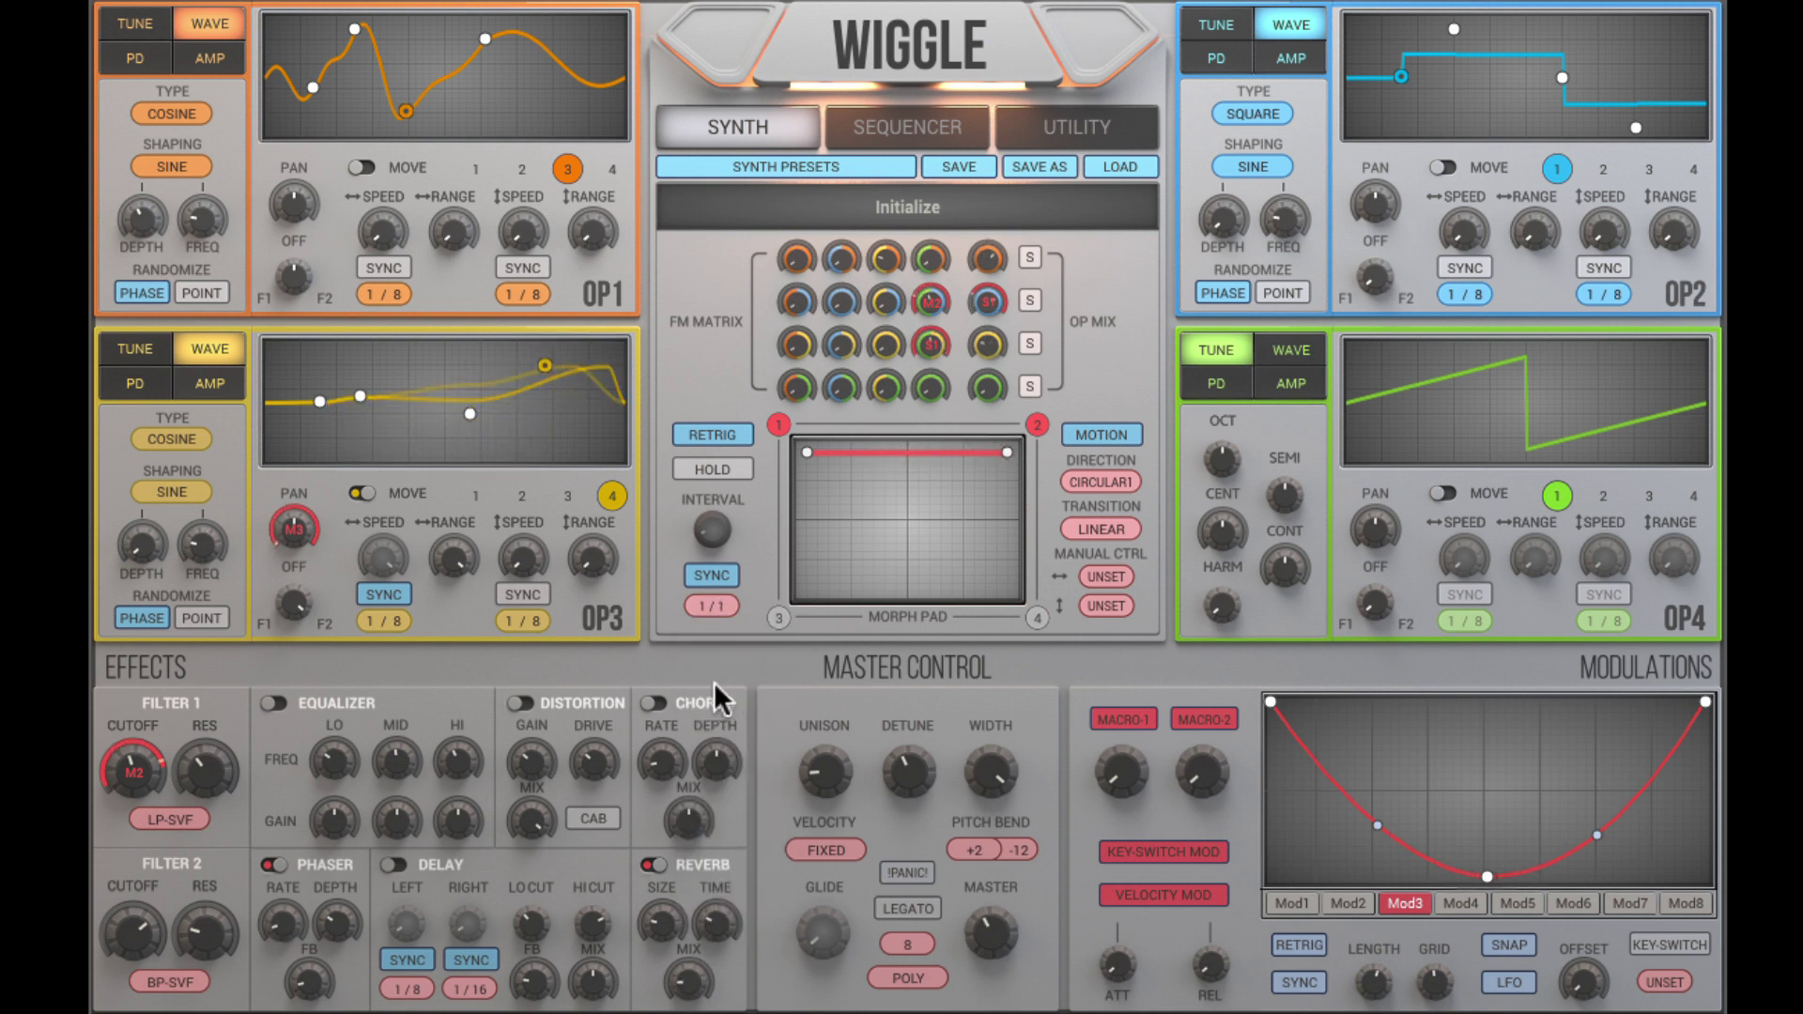
left_click(1101, 527)
left_click(1131, 667)
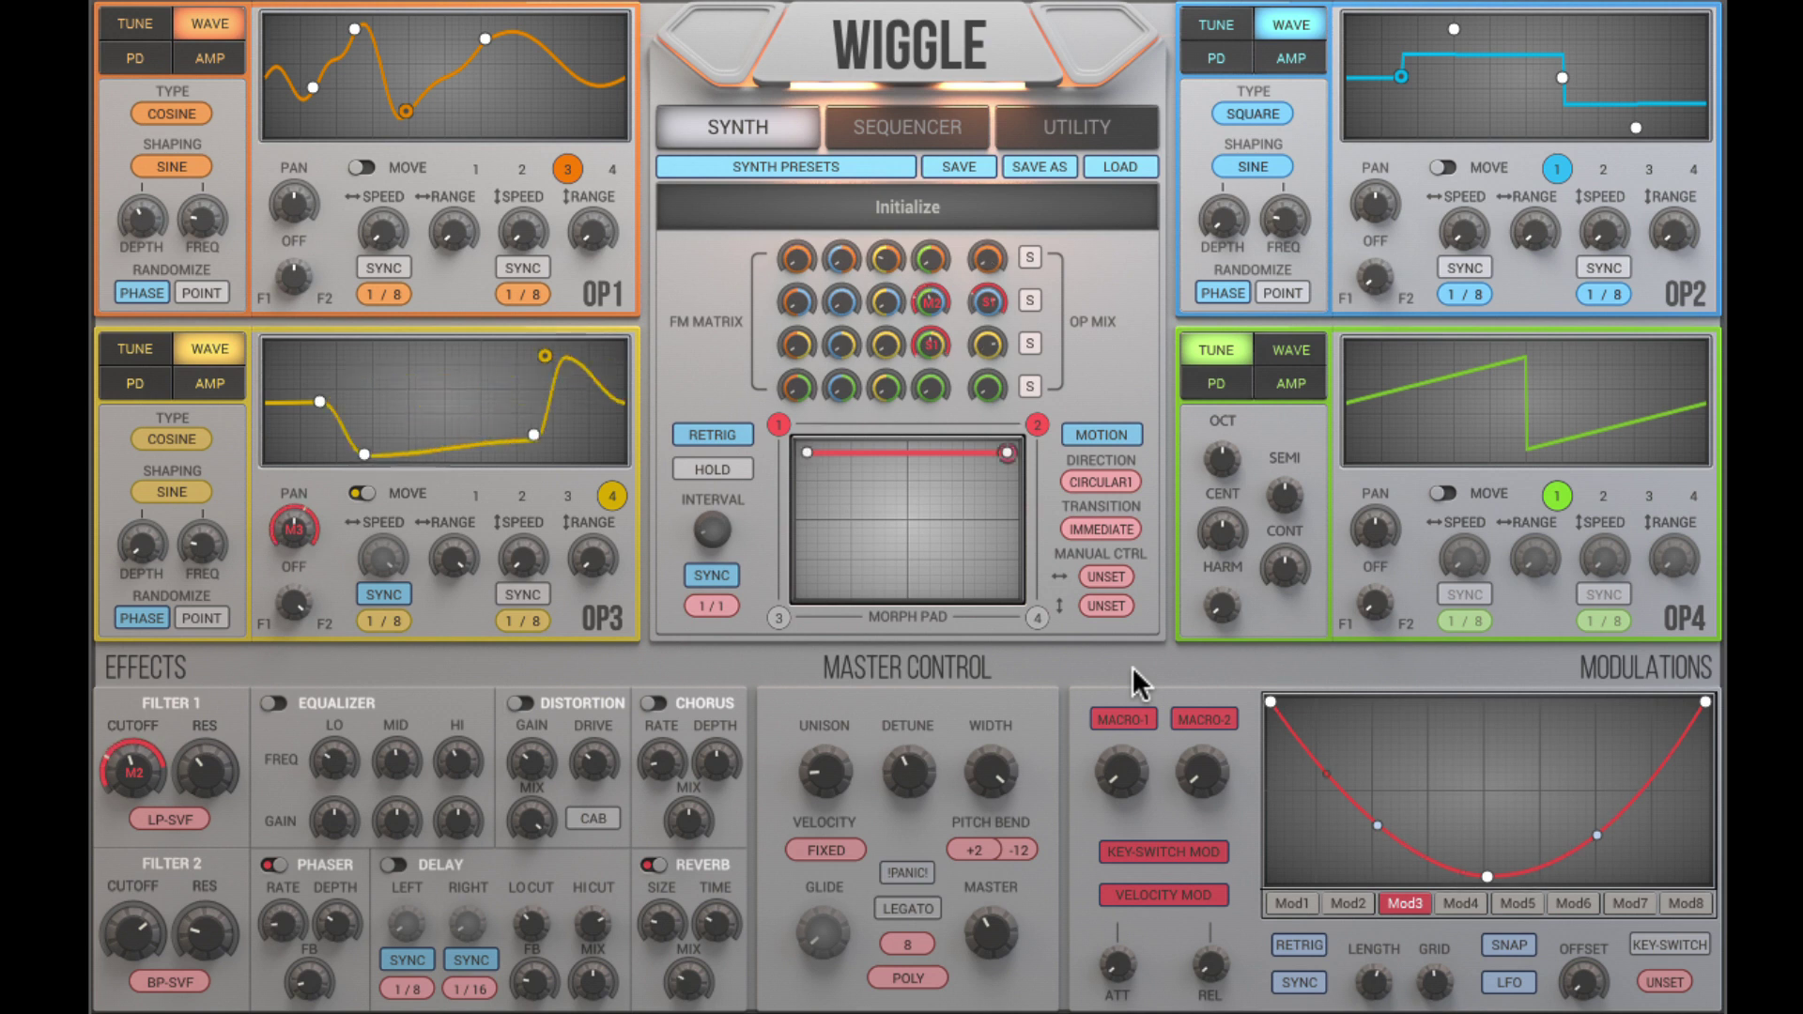
left_click(1110, 528)
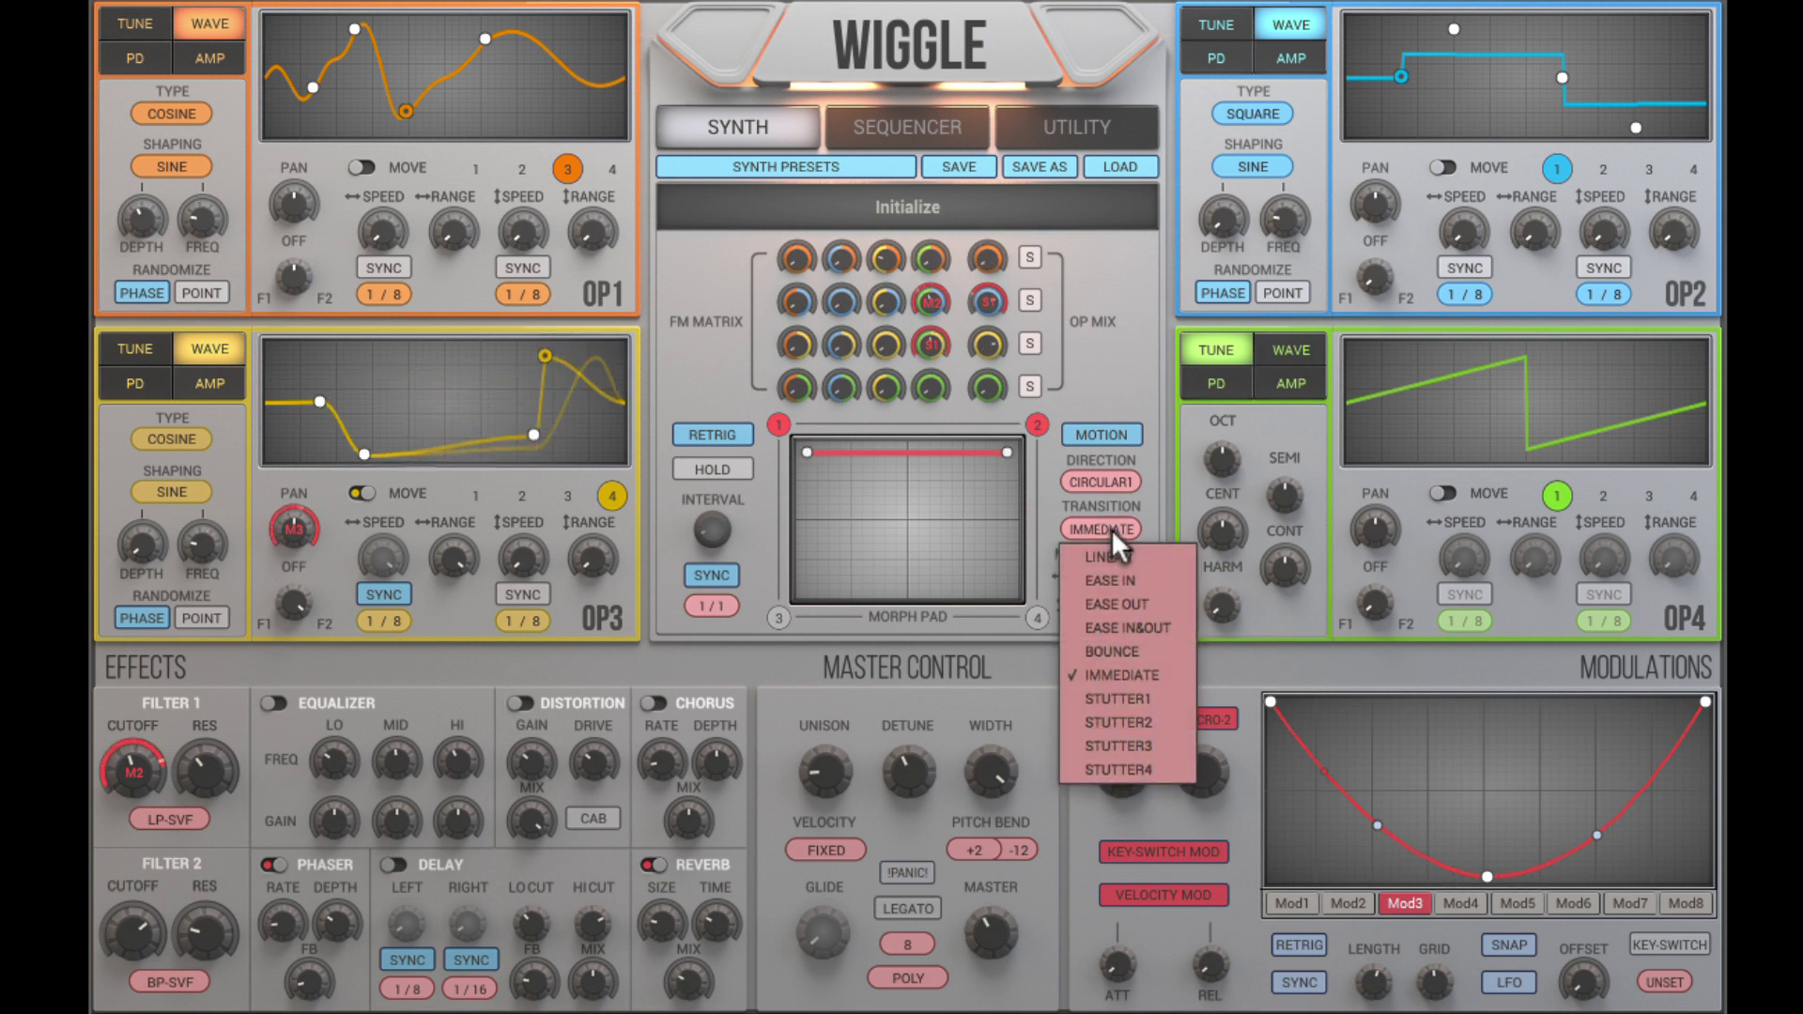
left_click(1113, 640)
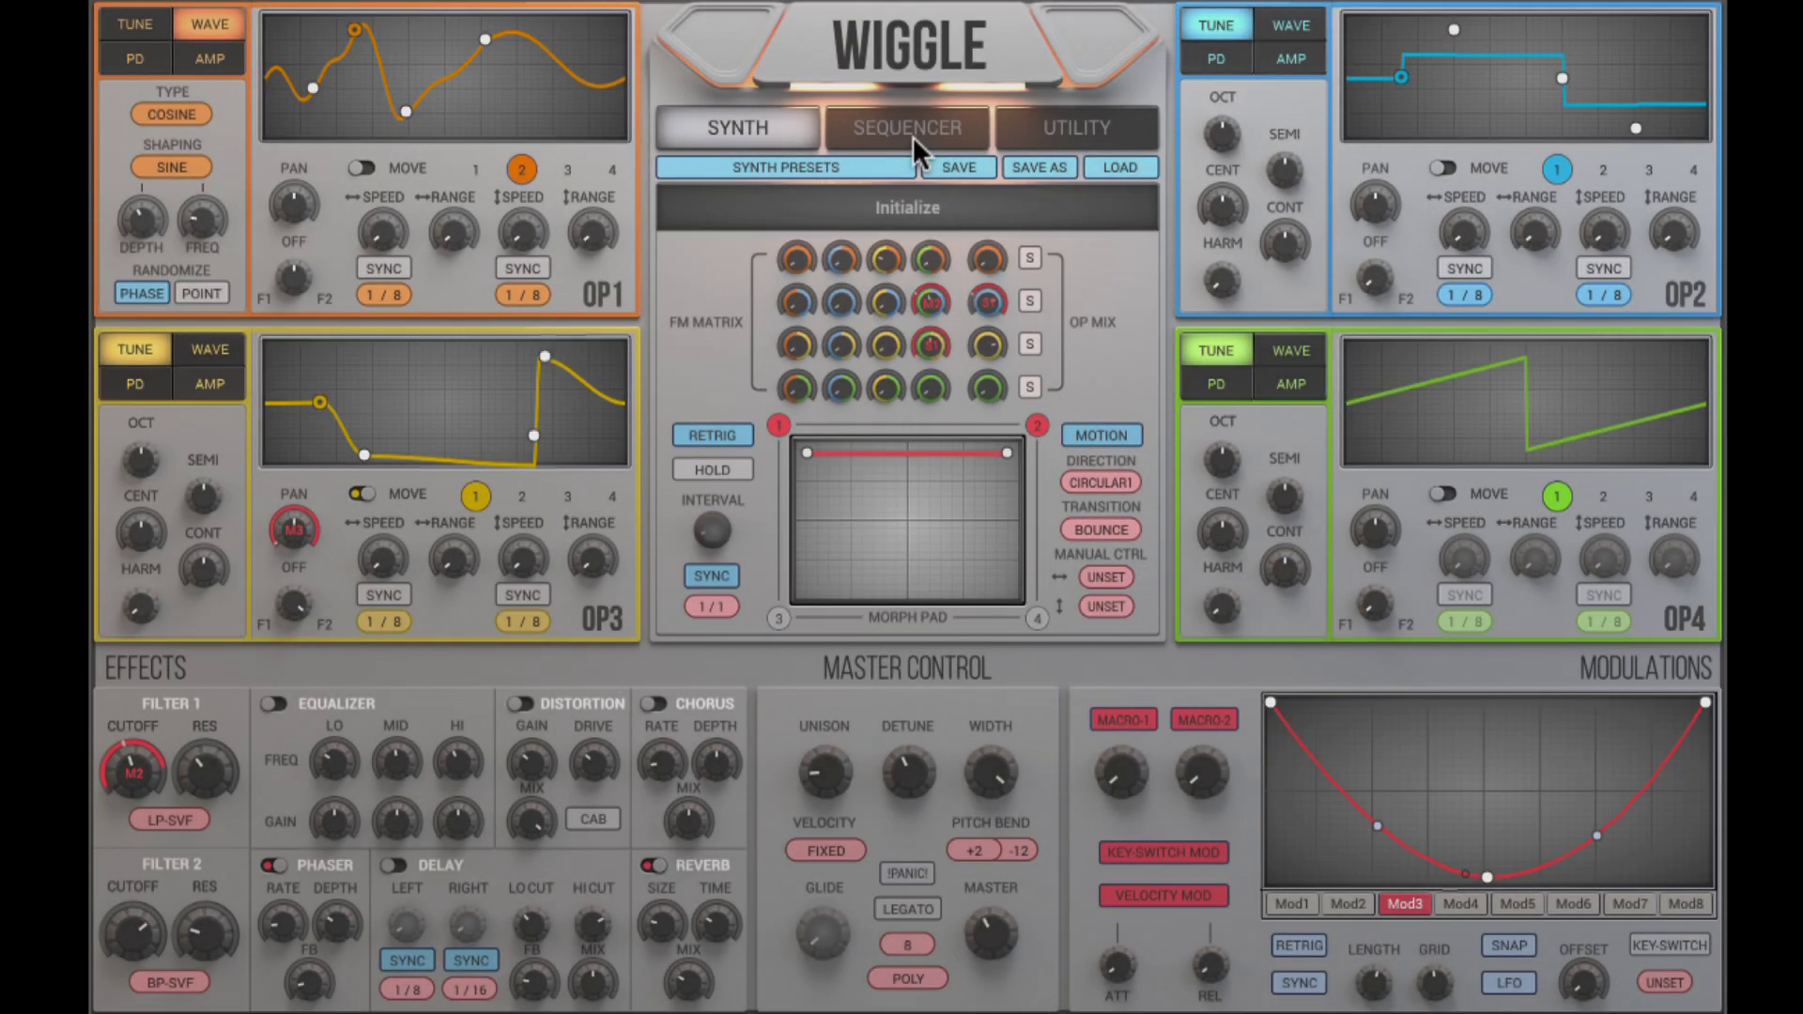
left_click(913, 137)
Shorten the step sequencer to 16 steps and start it playing
left_click(465, 209)
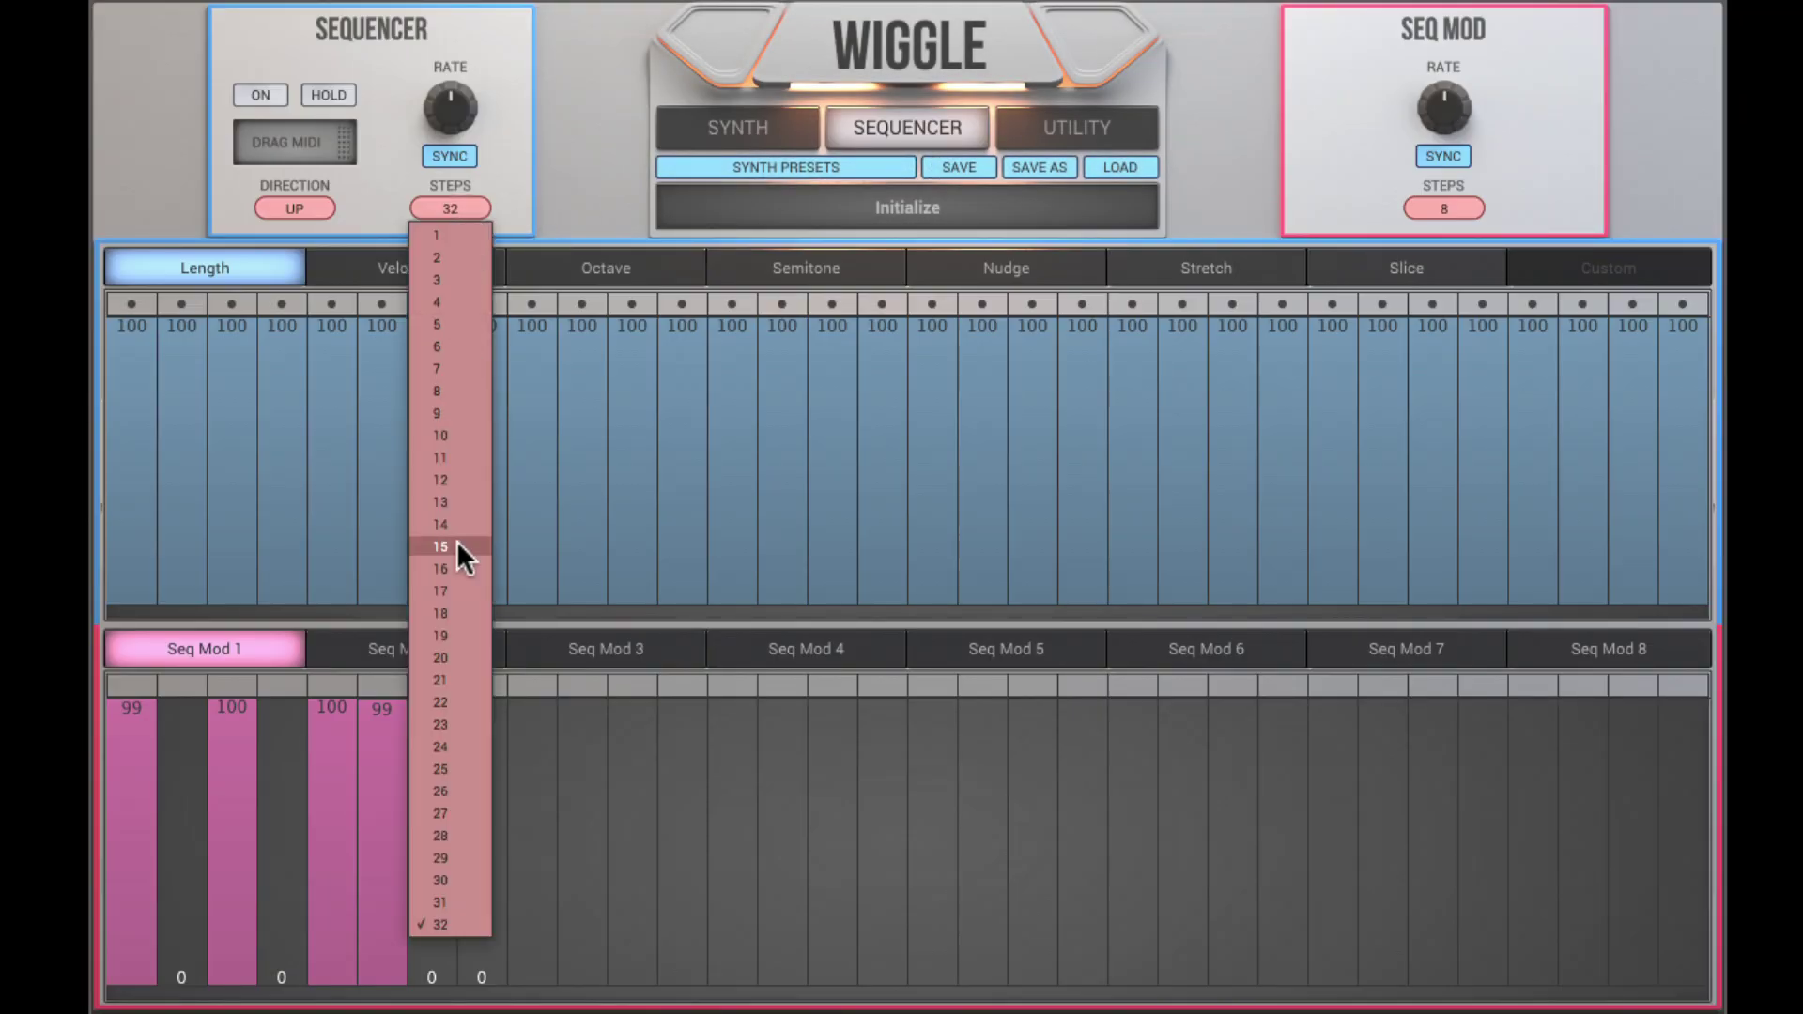
left_click(440, 569)
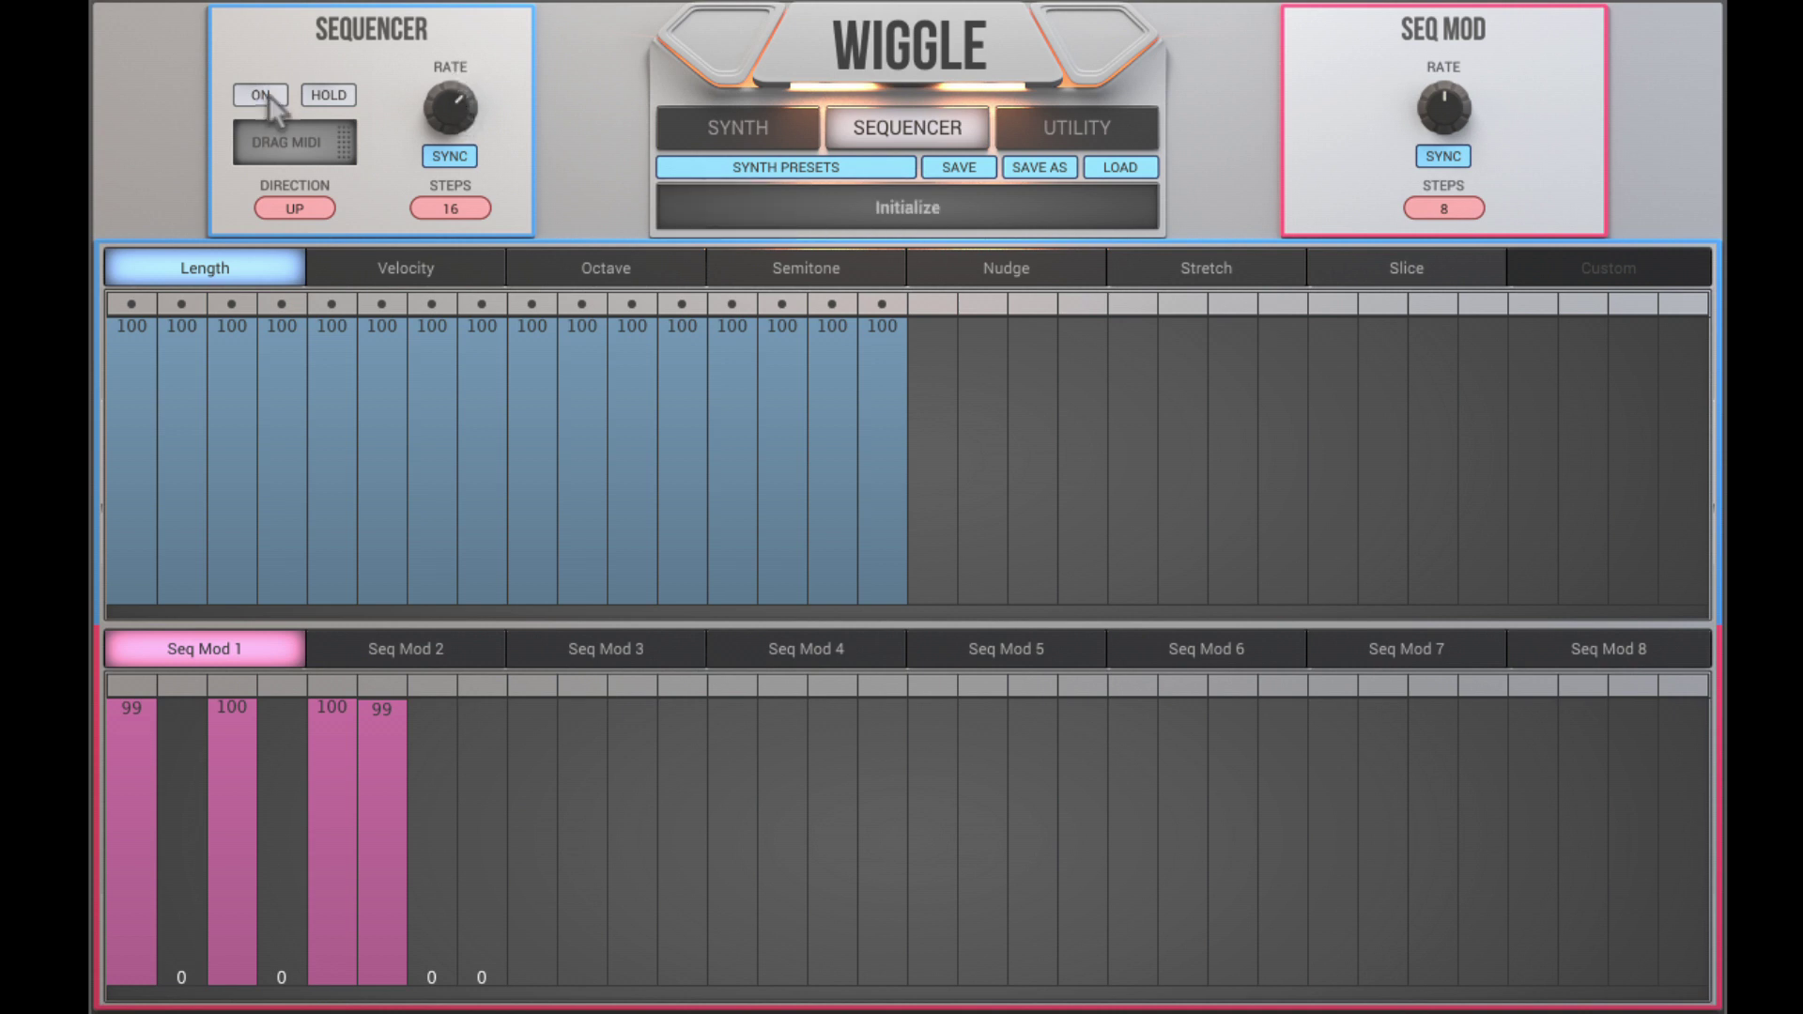
left_click(310, 94)
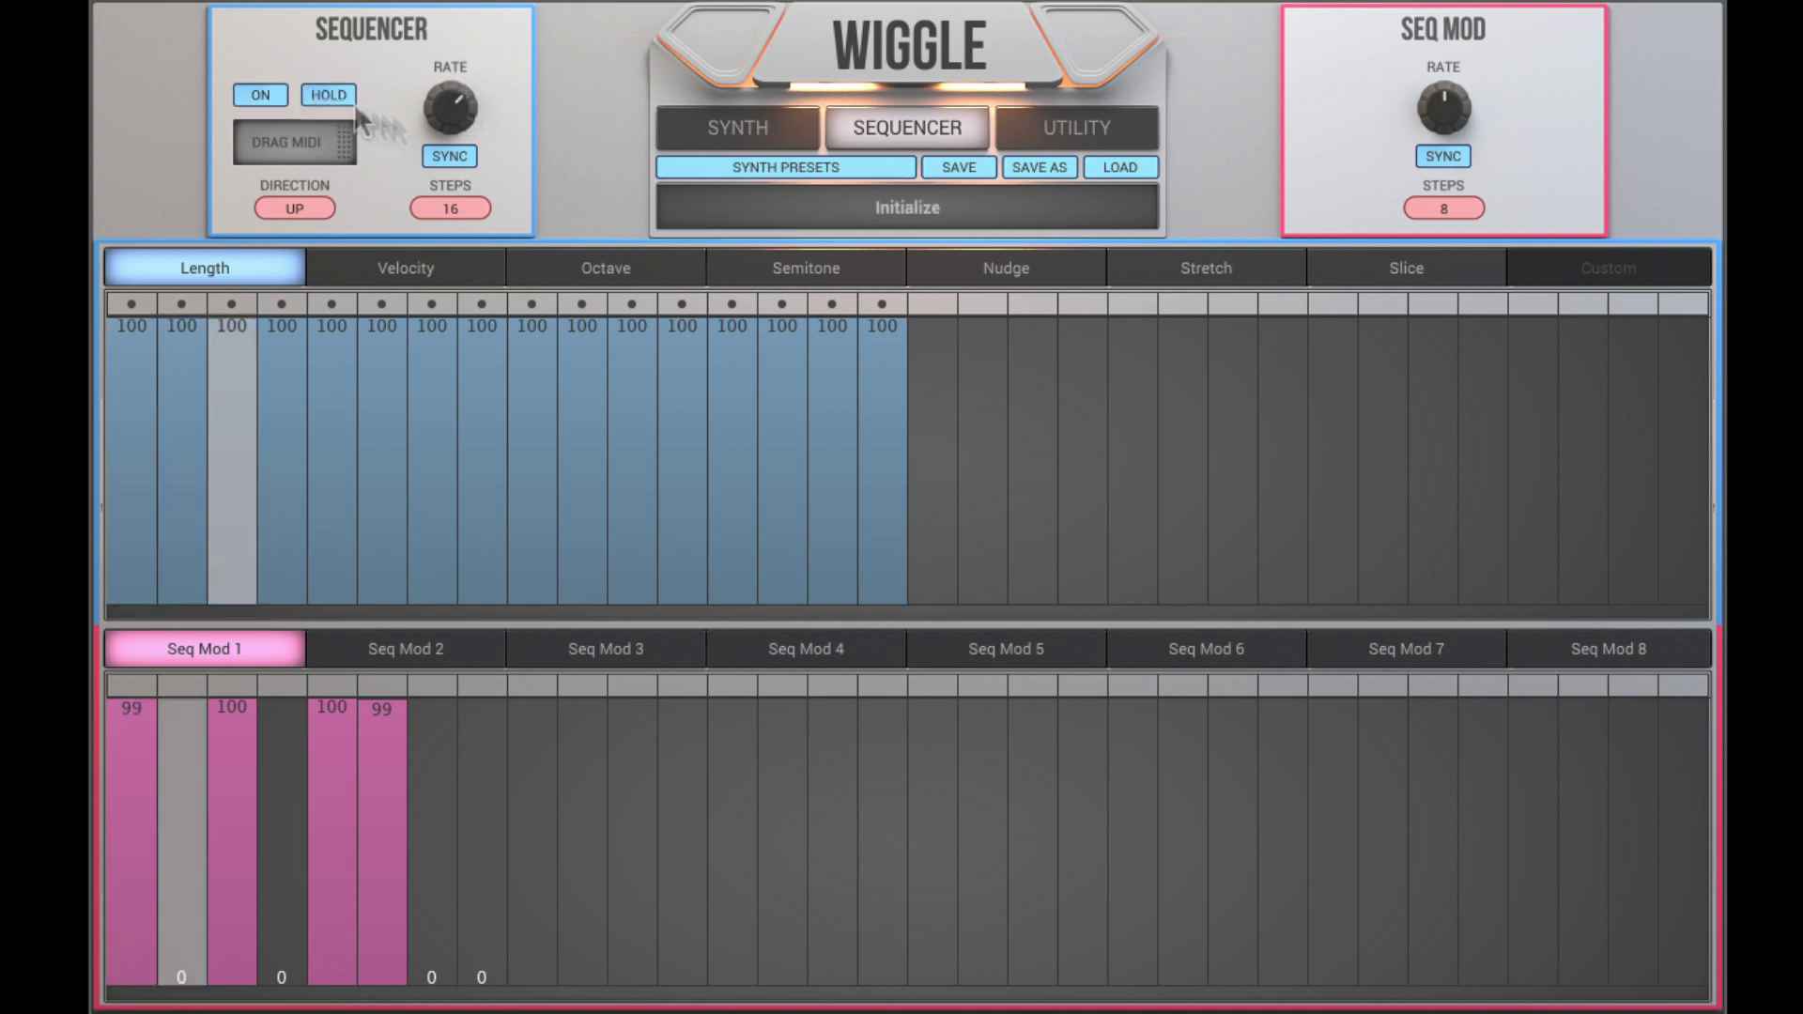
left_click(706, 132)
Stop morph motion, snap to corner 1, and randomize OP1's waveform points four times
left_click(1078, 441)
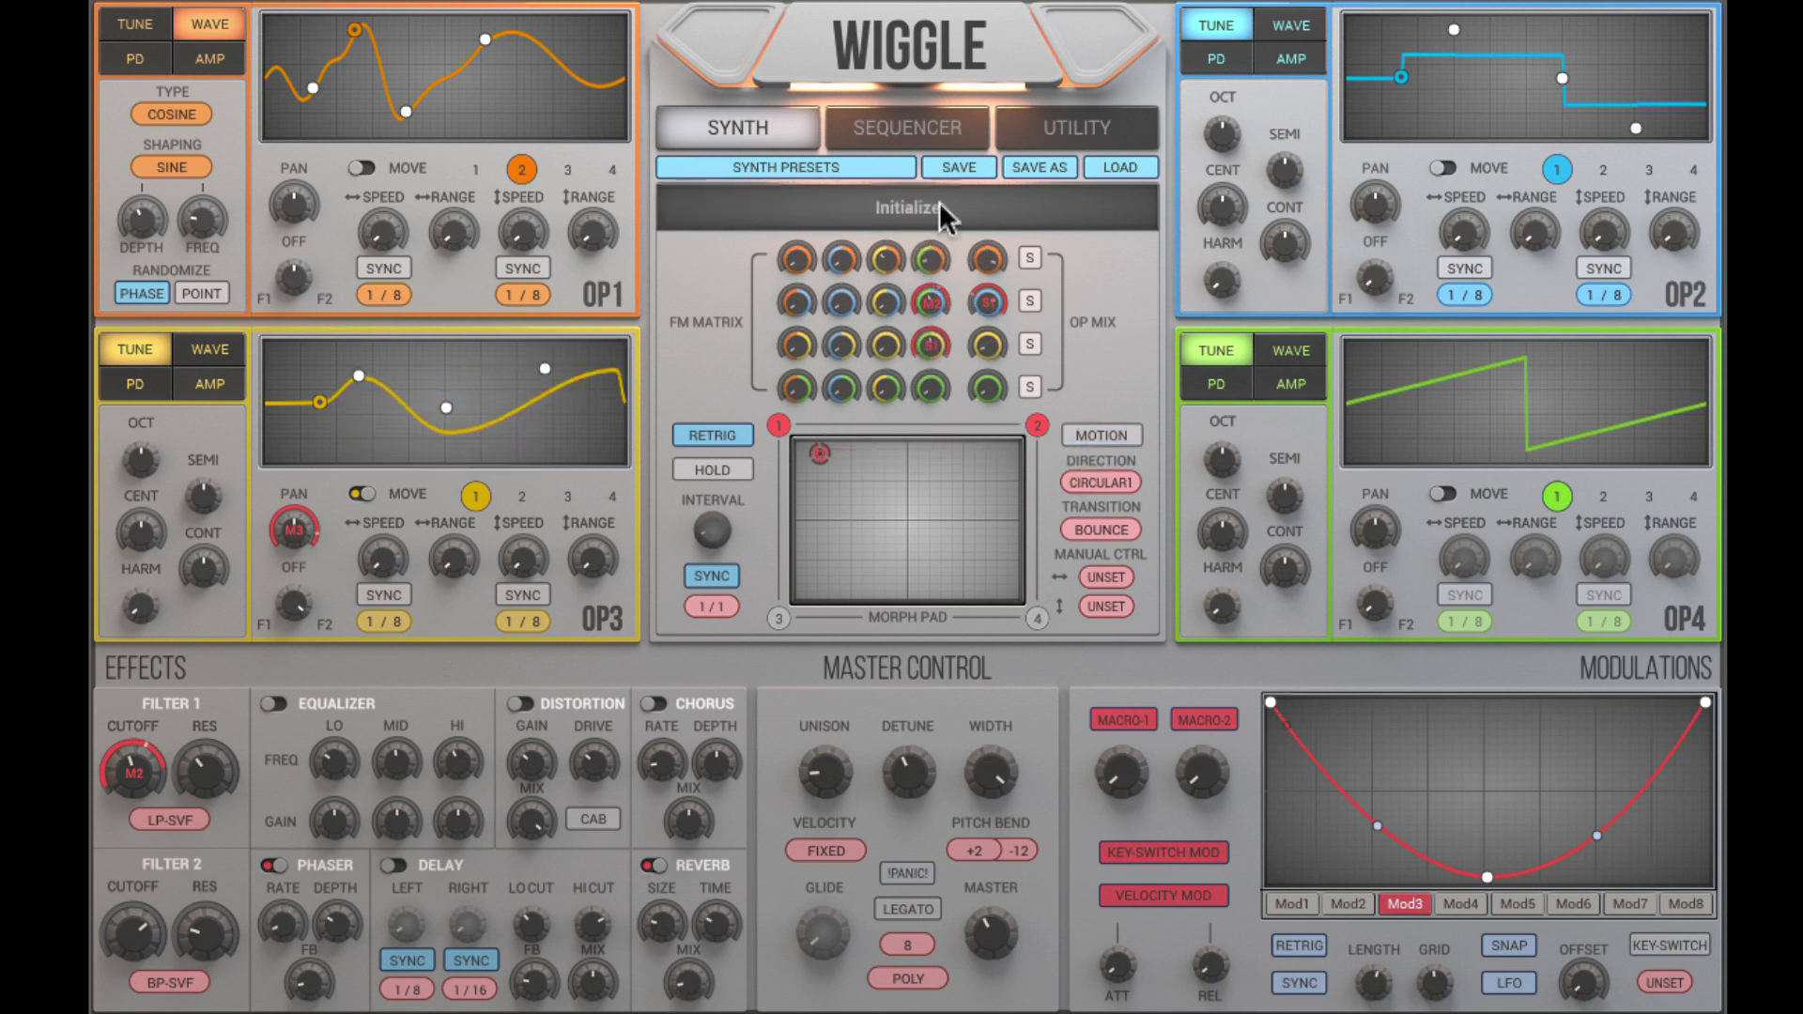
left_click(779, 427)
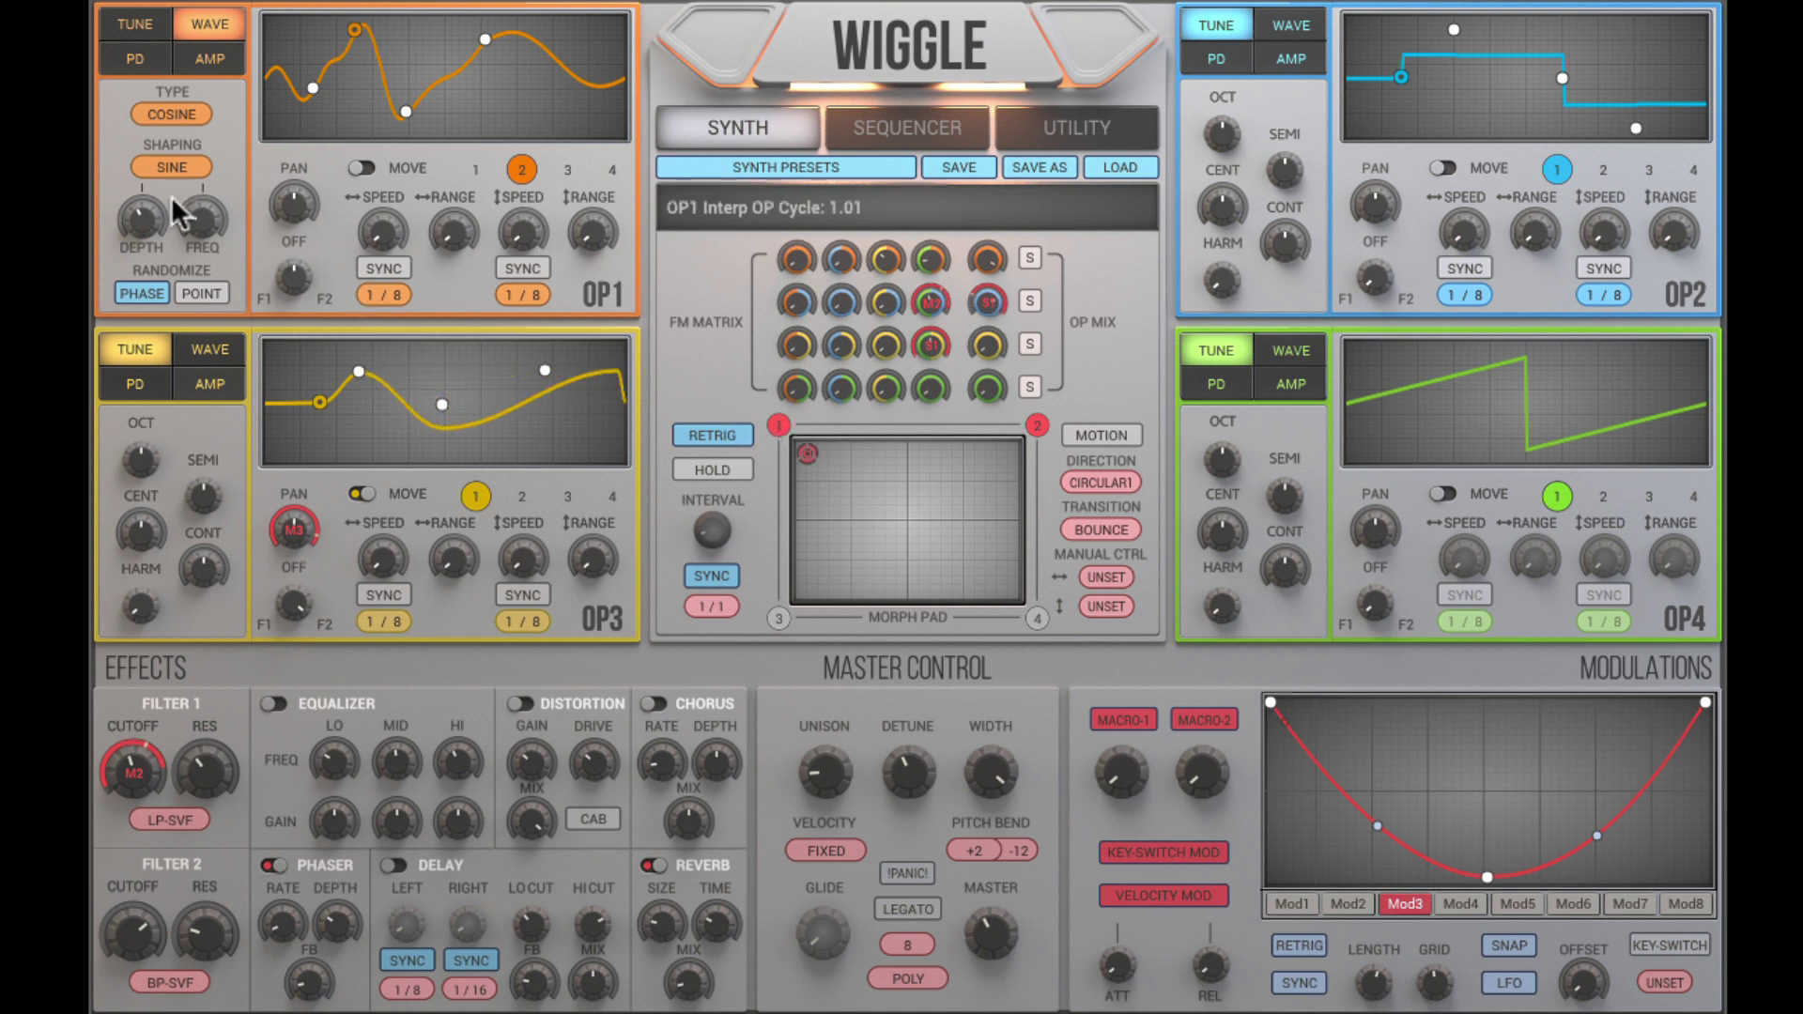
left_click(194, 57)
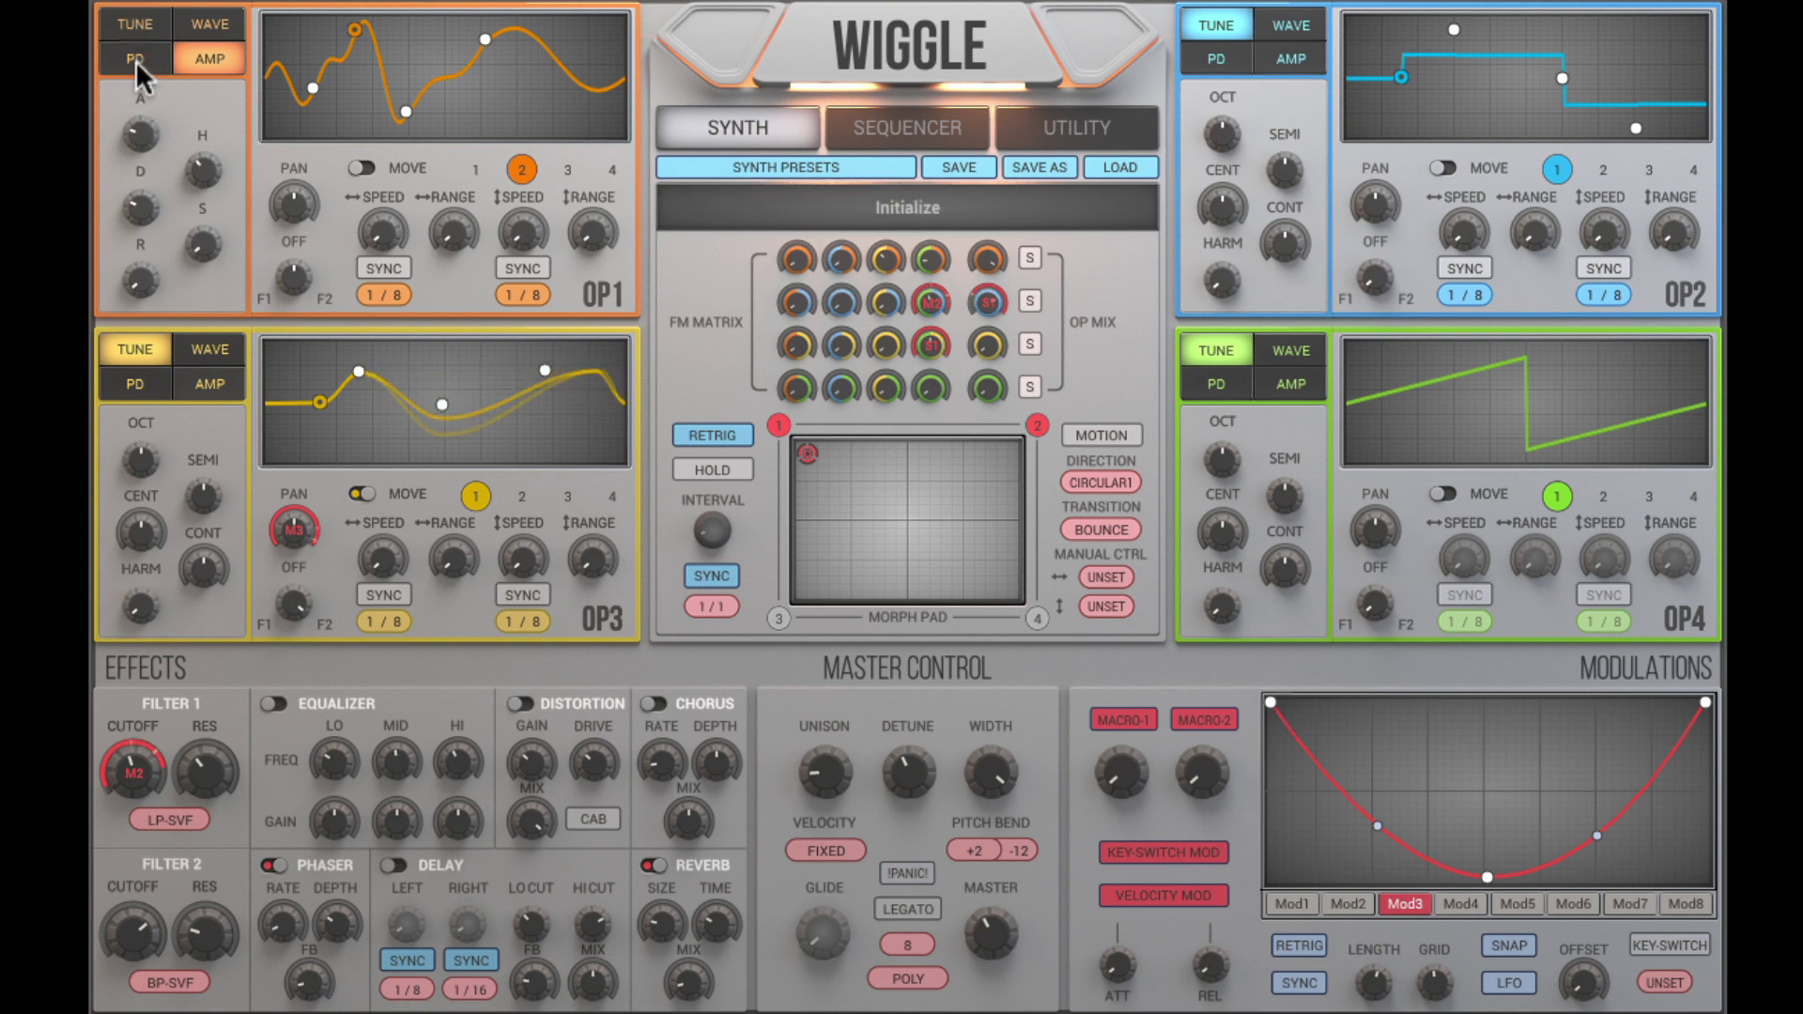
left_click(142, 28)
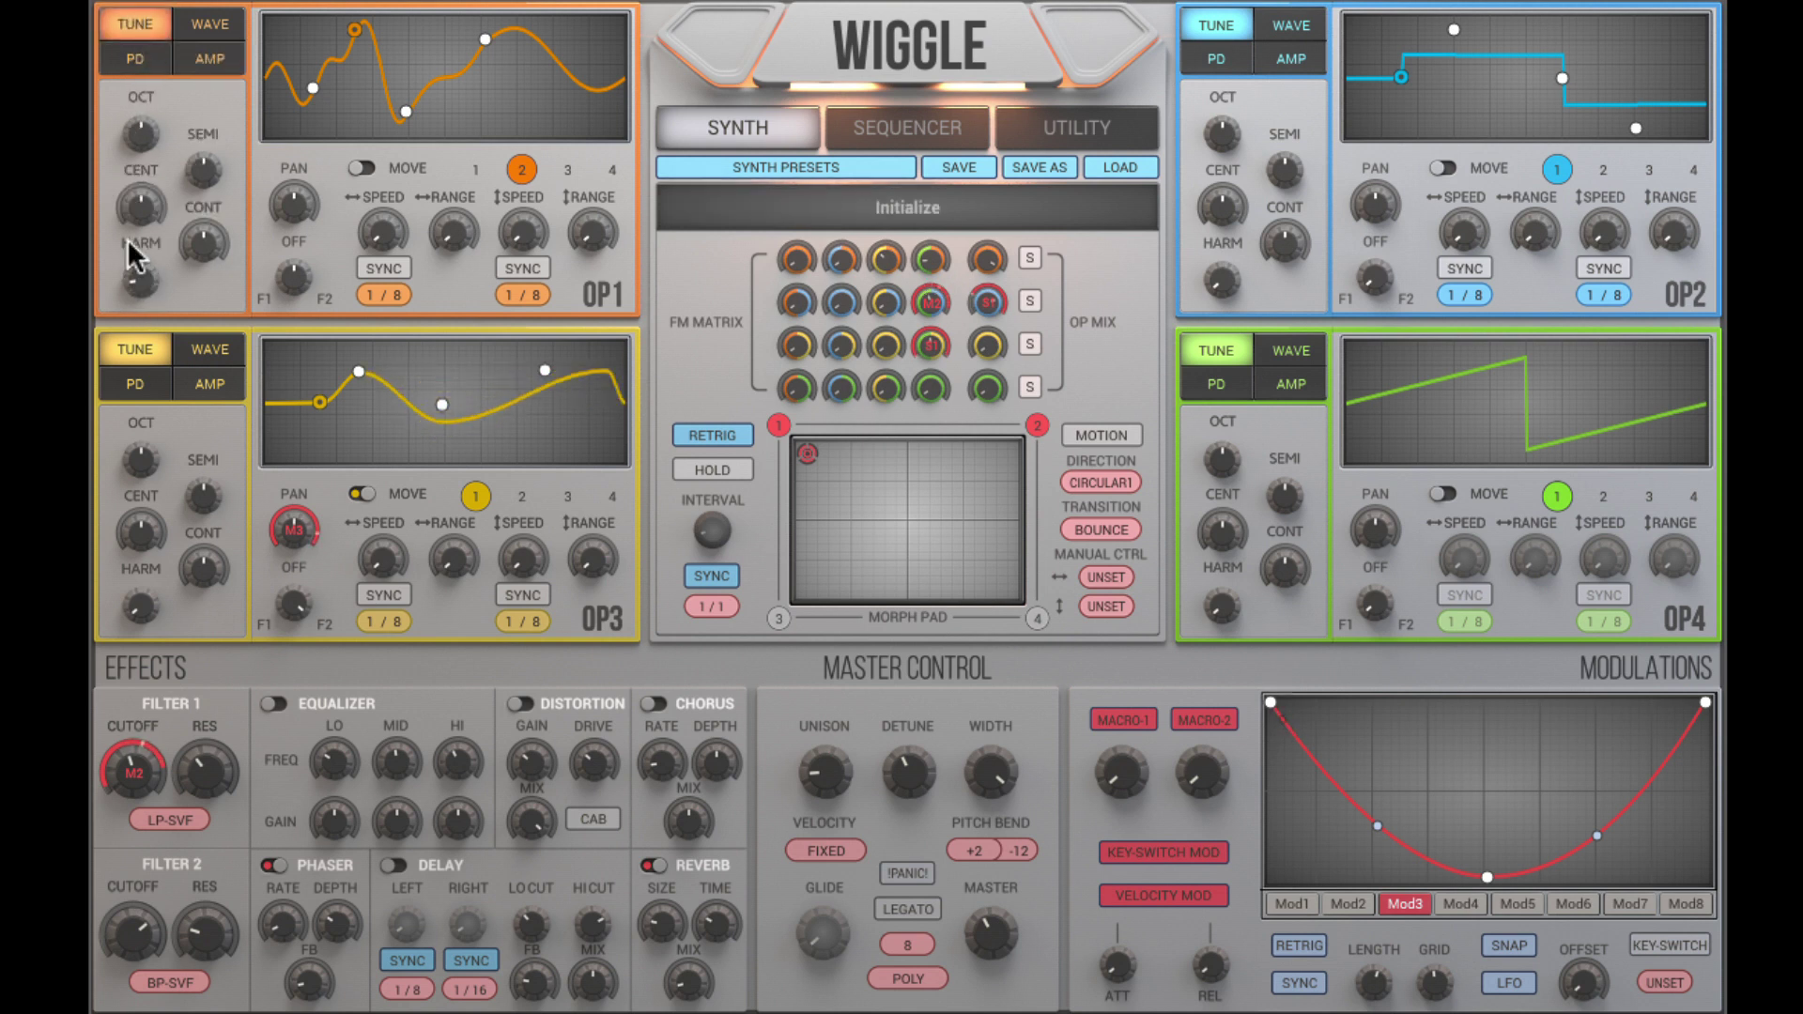
left_click(210, 24)
left_click(216, 294)
left_click(216, 294)
left_click(216, 294)
left_click(216, 294)
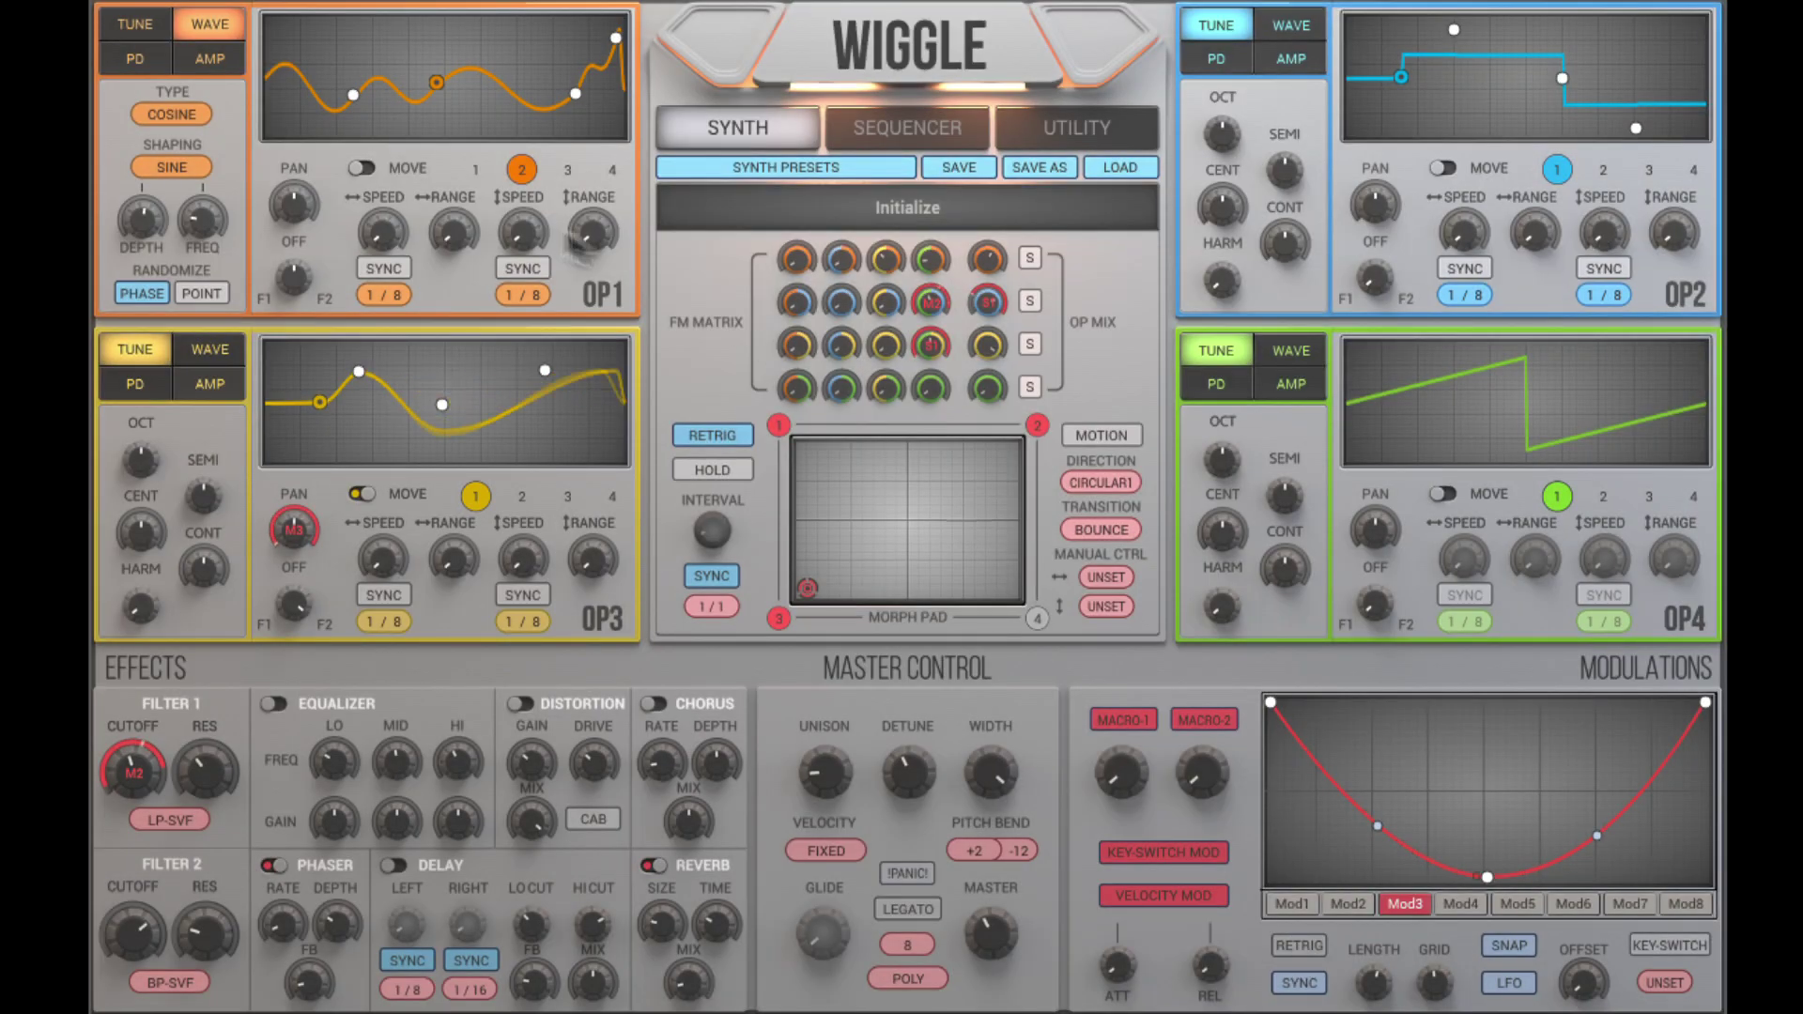
Raise FM31 to about 0.42, snap the morph to corner 4, and set OP1's amp decay near 0.2
left_click_drag(888, 272, 890, 142)
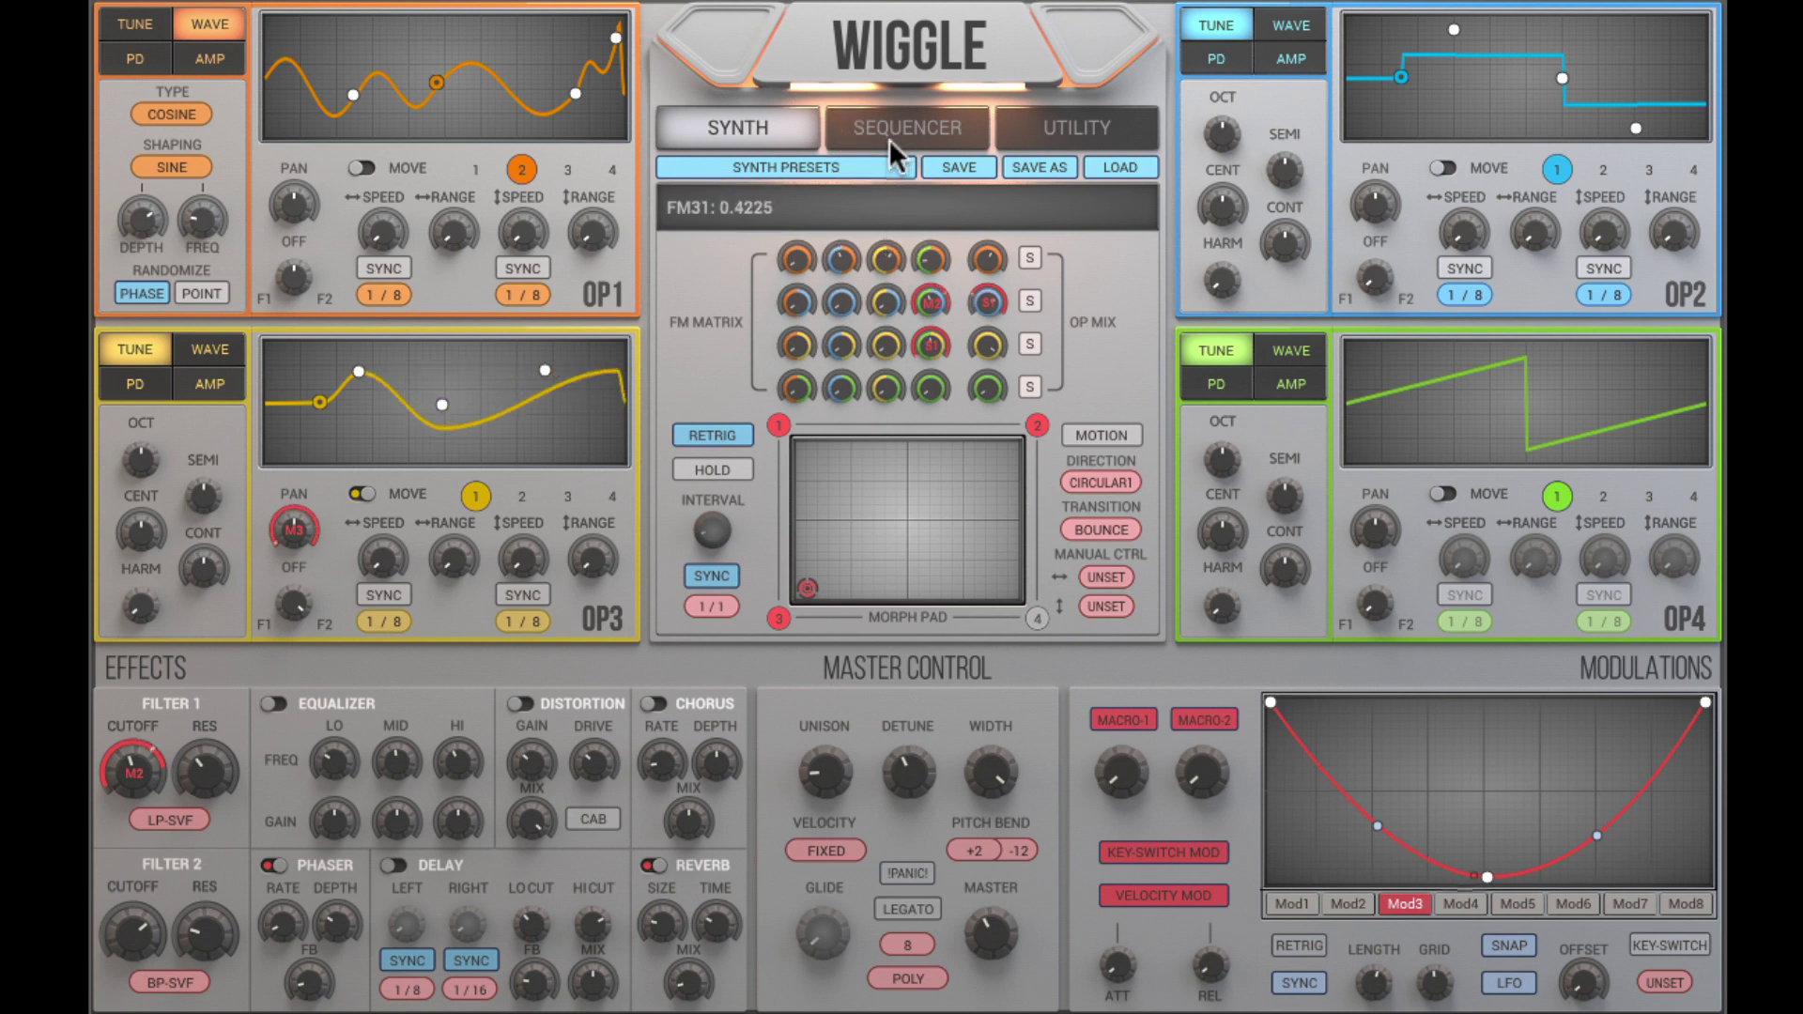
left_click(1037, 618)
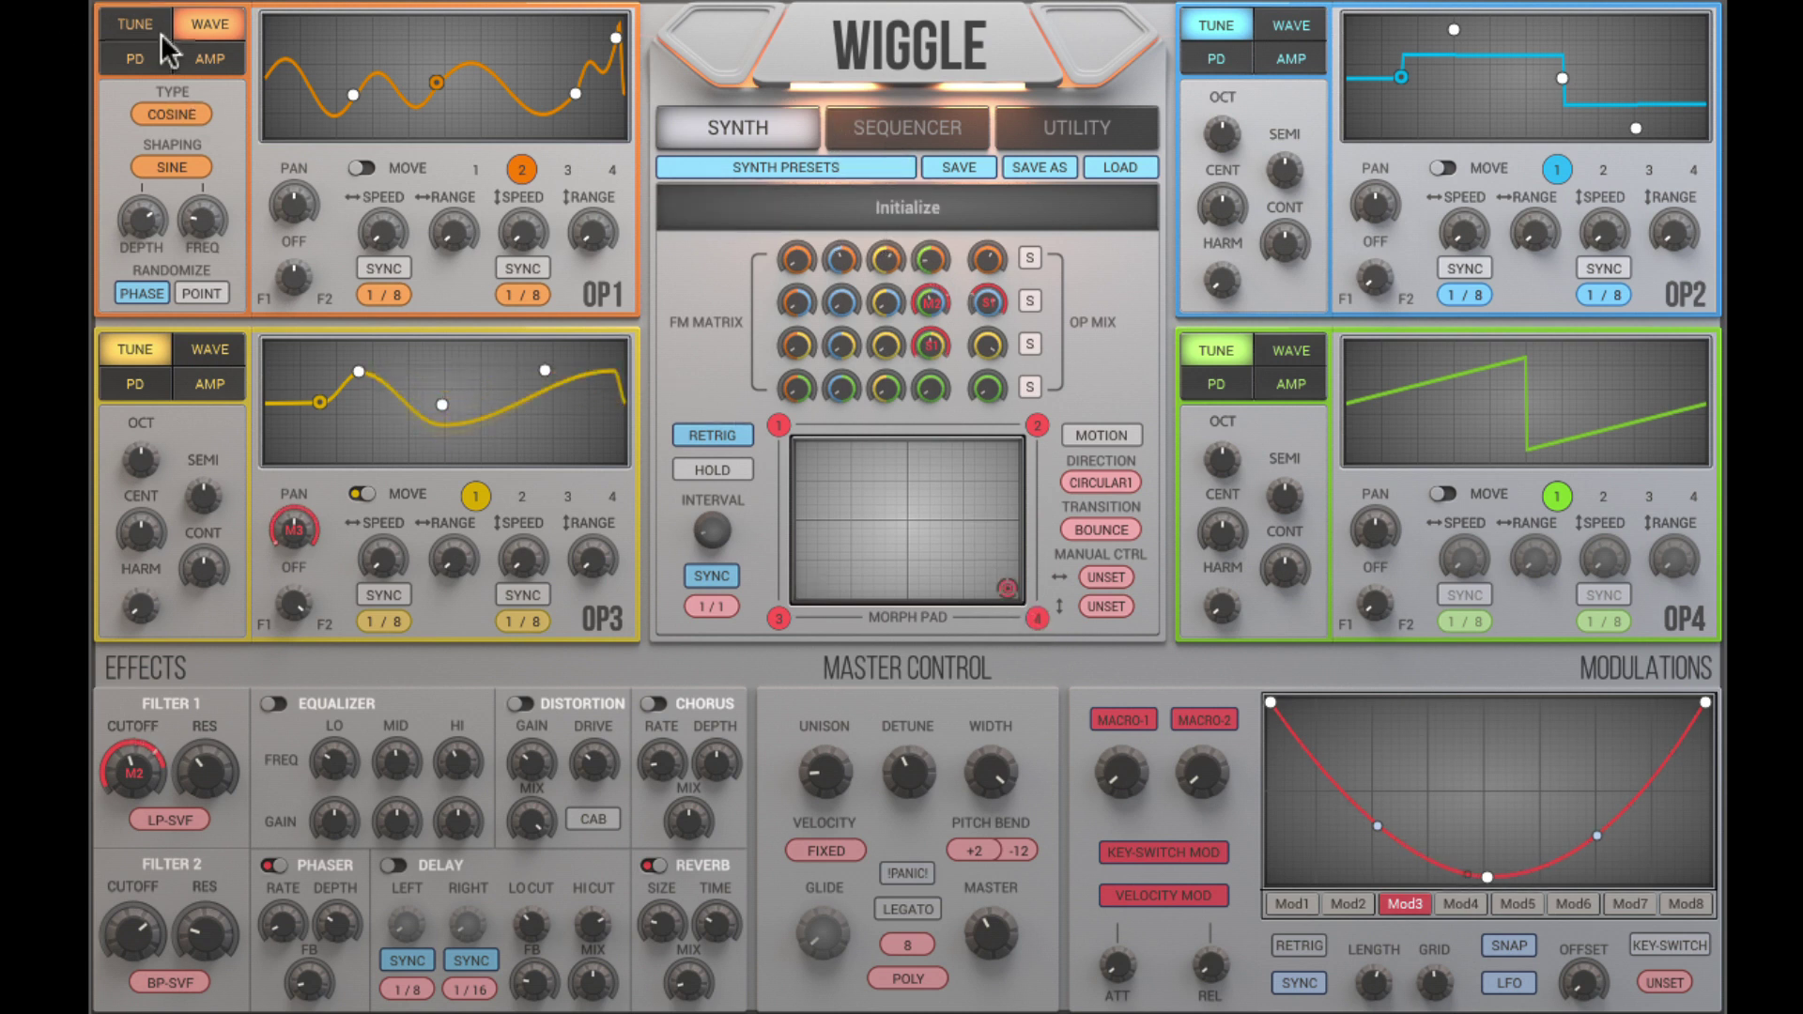
left_click(206, 52)
left_click_drag(141, 208, 167, 235)
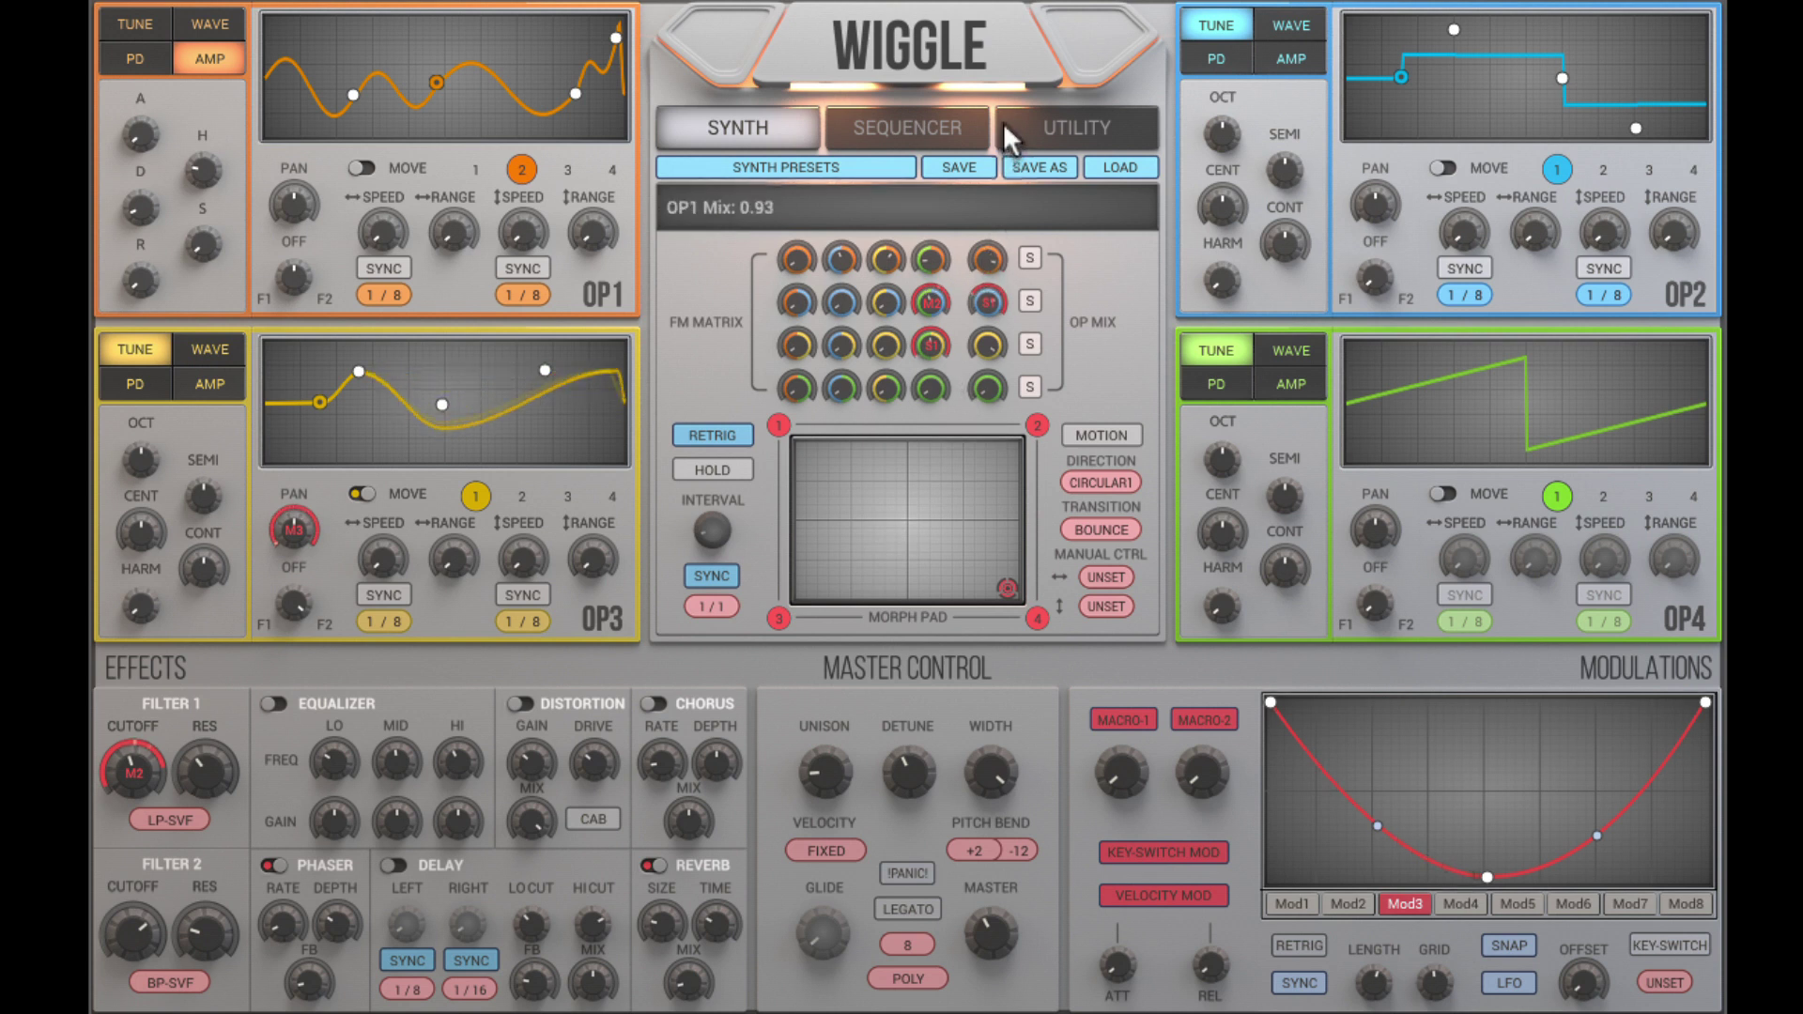
Re-enable morph motion with a bottom-right point, a 1/8 interval and BOUNCE transition
left_click(1091, 439)
left_click_drag(978, 567, 1007, 587)
left_click(723, 606)
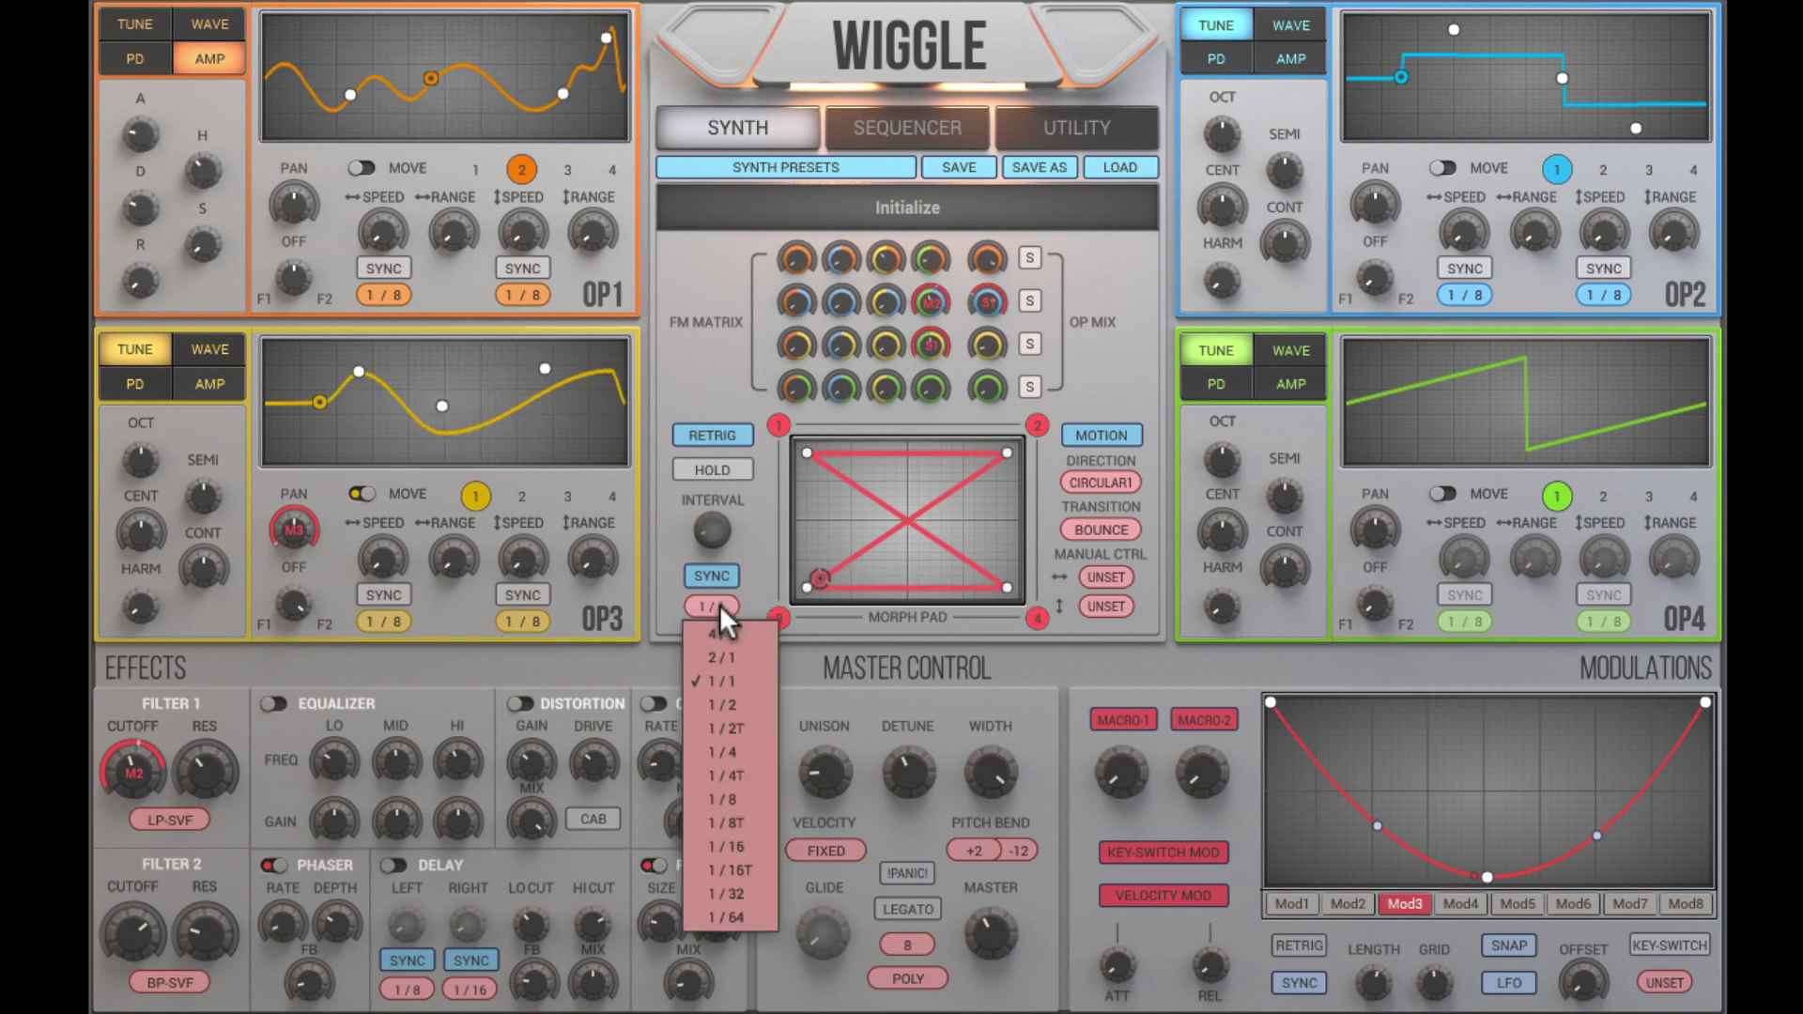
left_click(743, 798)
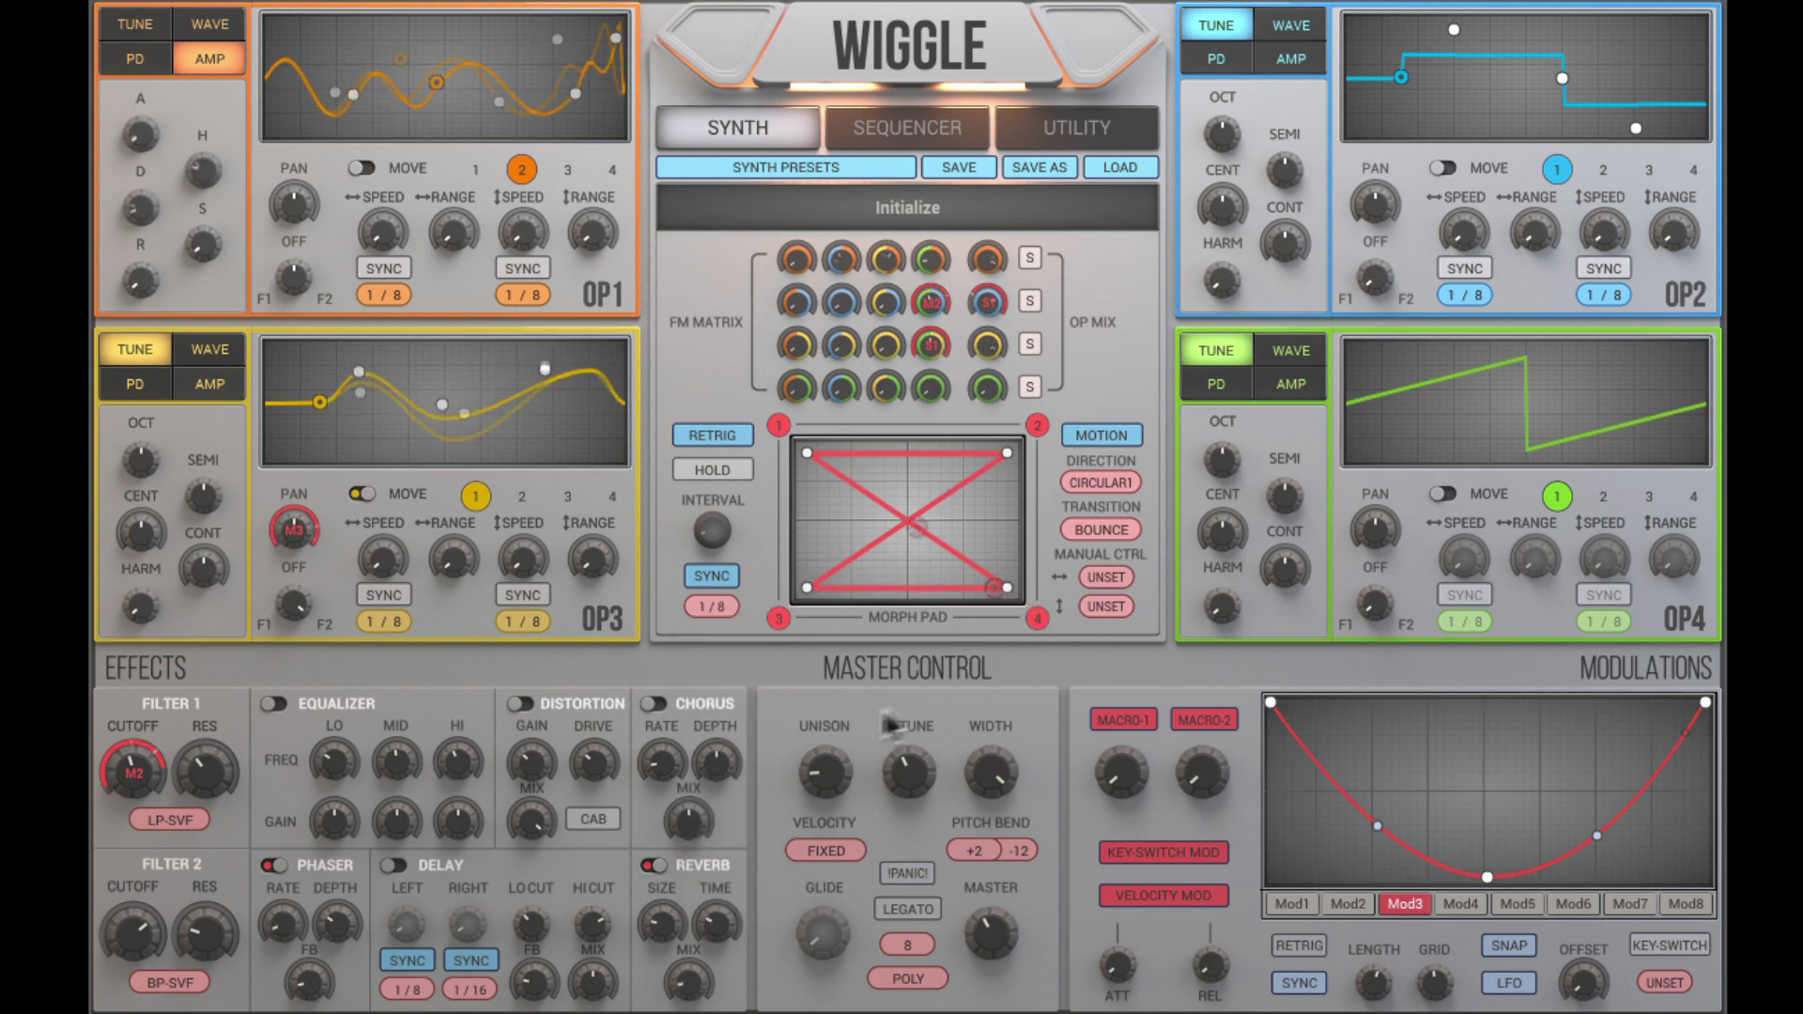
left_click(1105, 529)
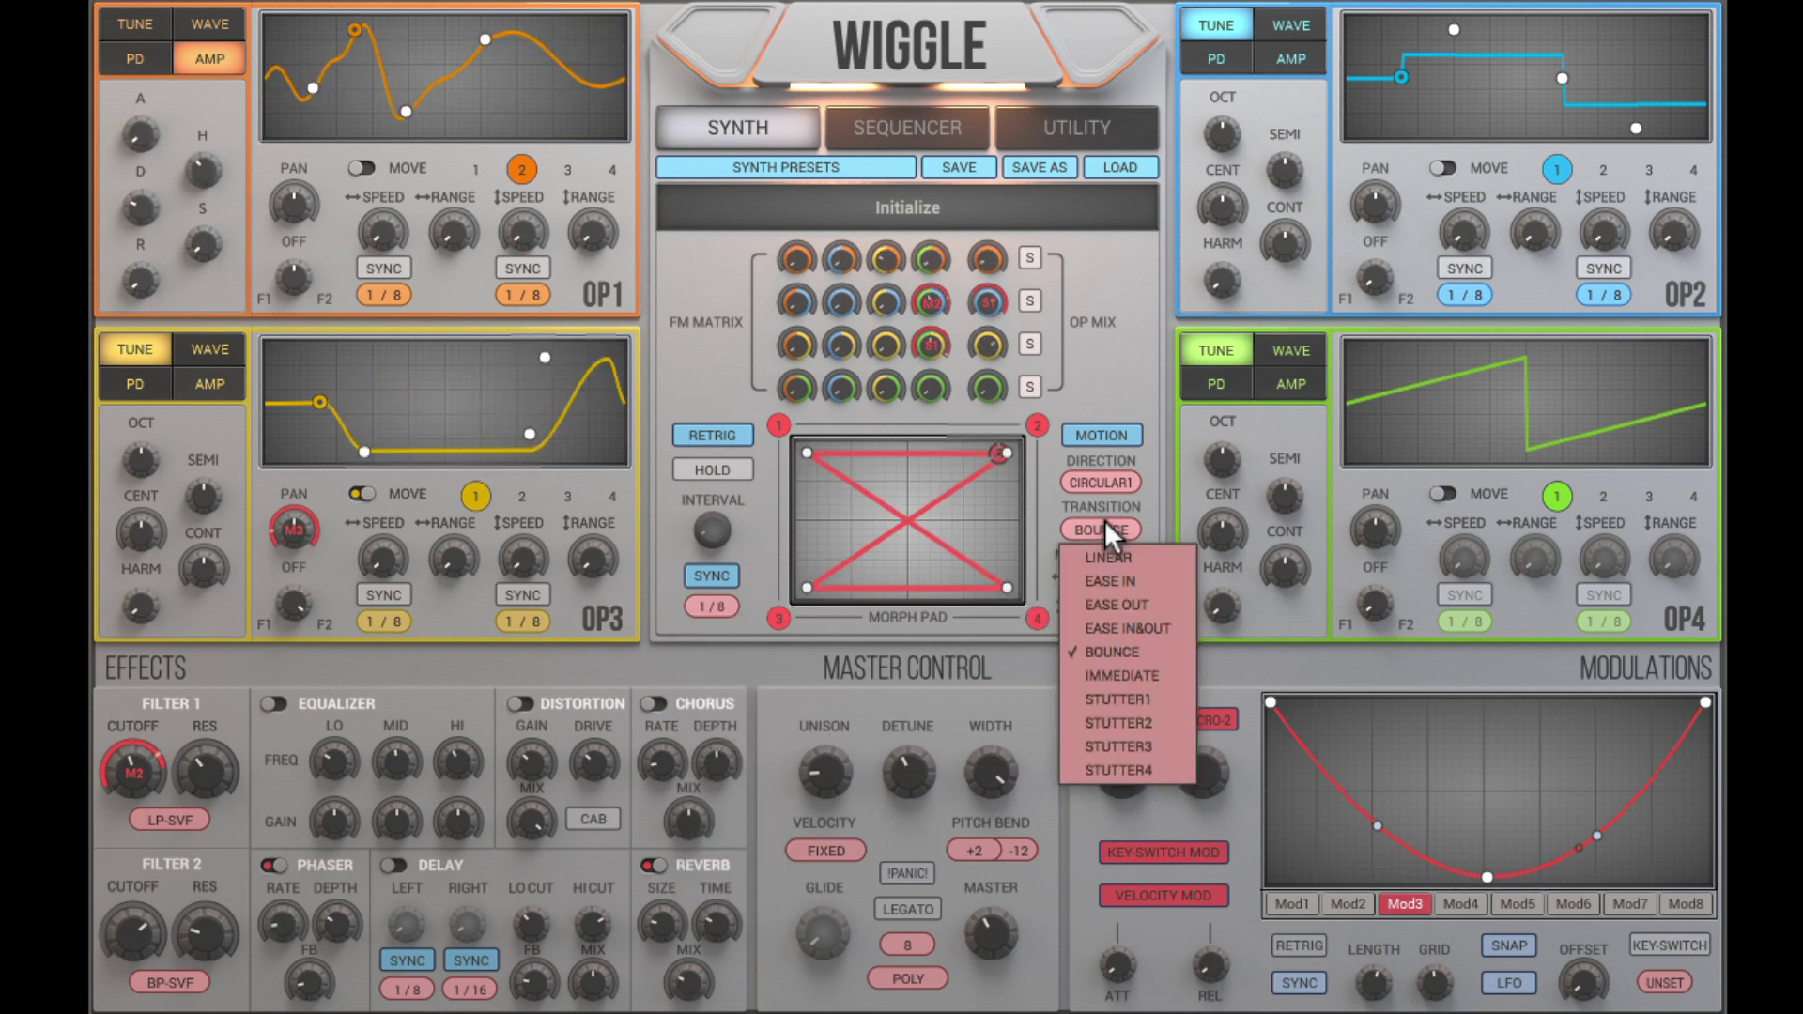
left_click(1029, 532)
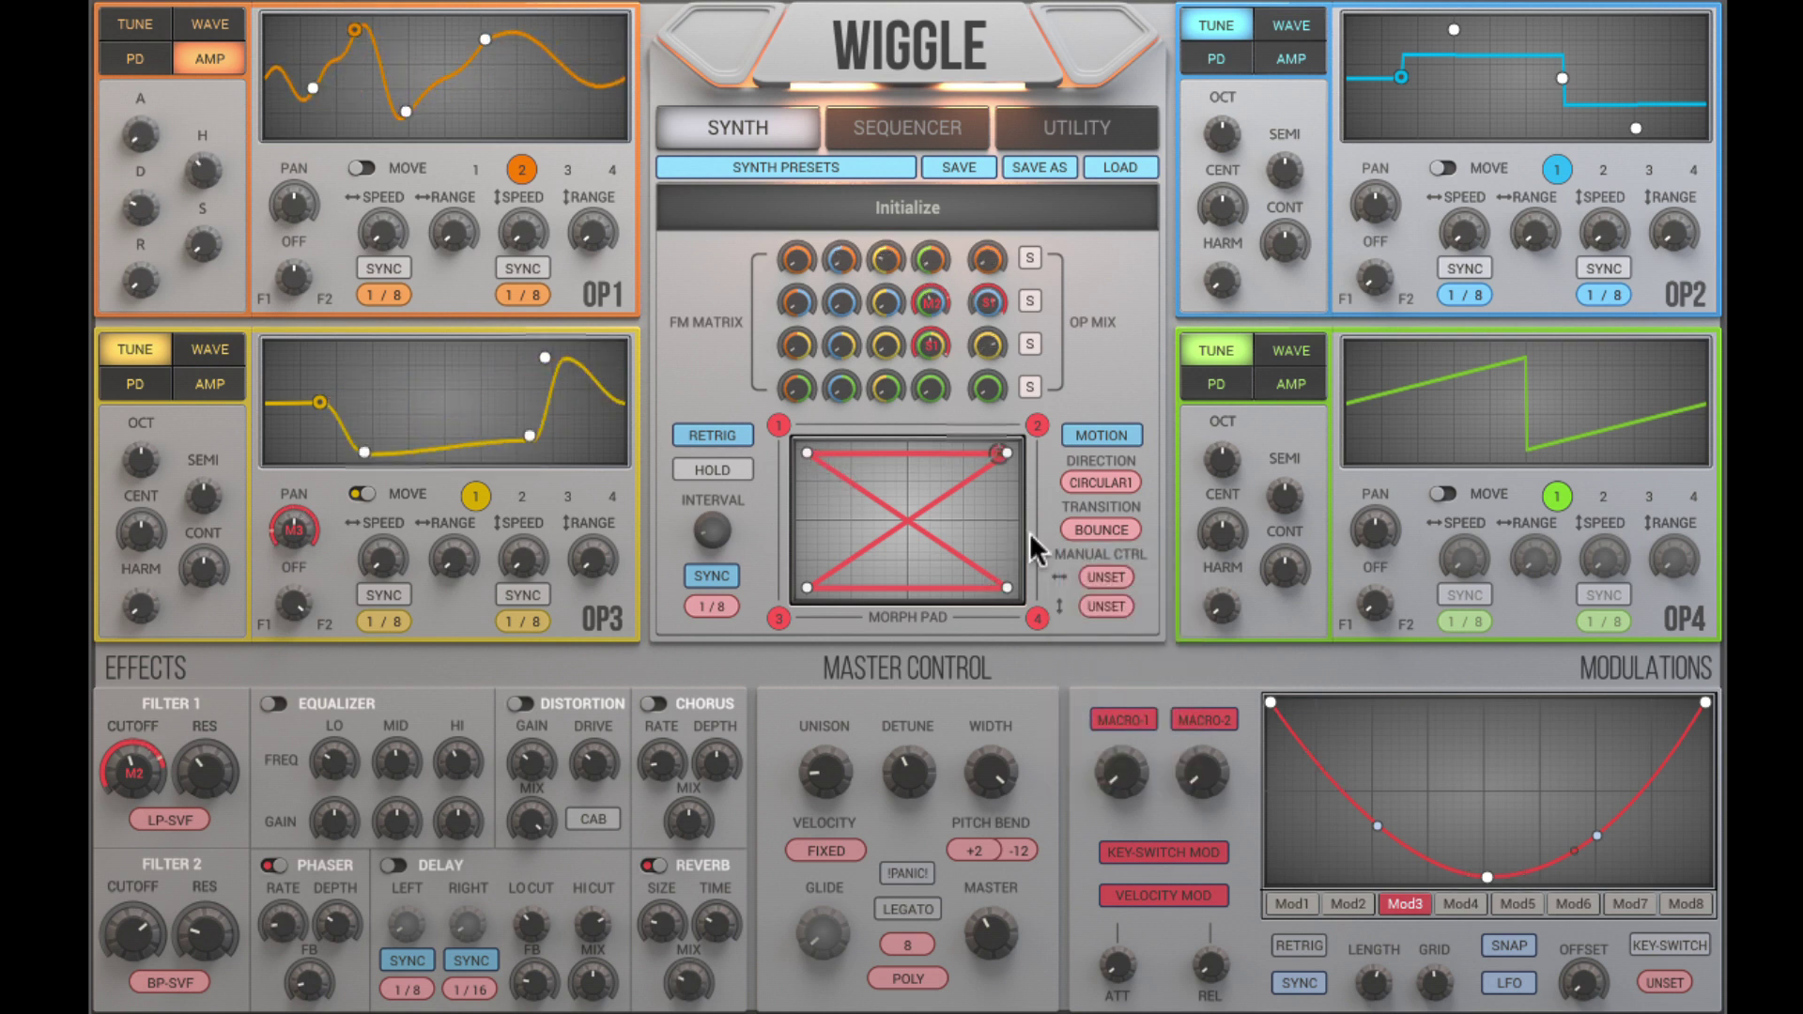
left_click(916, 138)
Shape sequencer velocities into a dip and rise on steps 3–9, raising steps 14–16 to 80–97
left_click(426, 266)
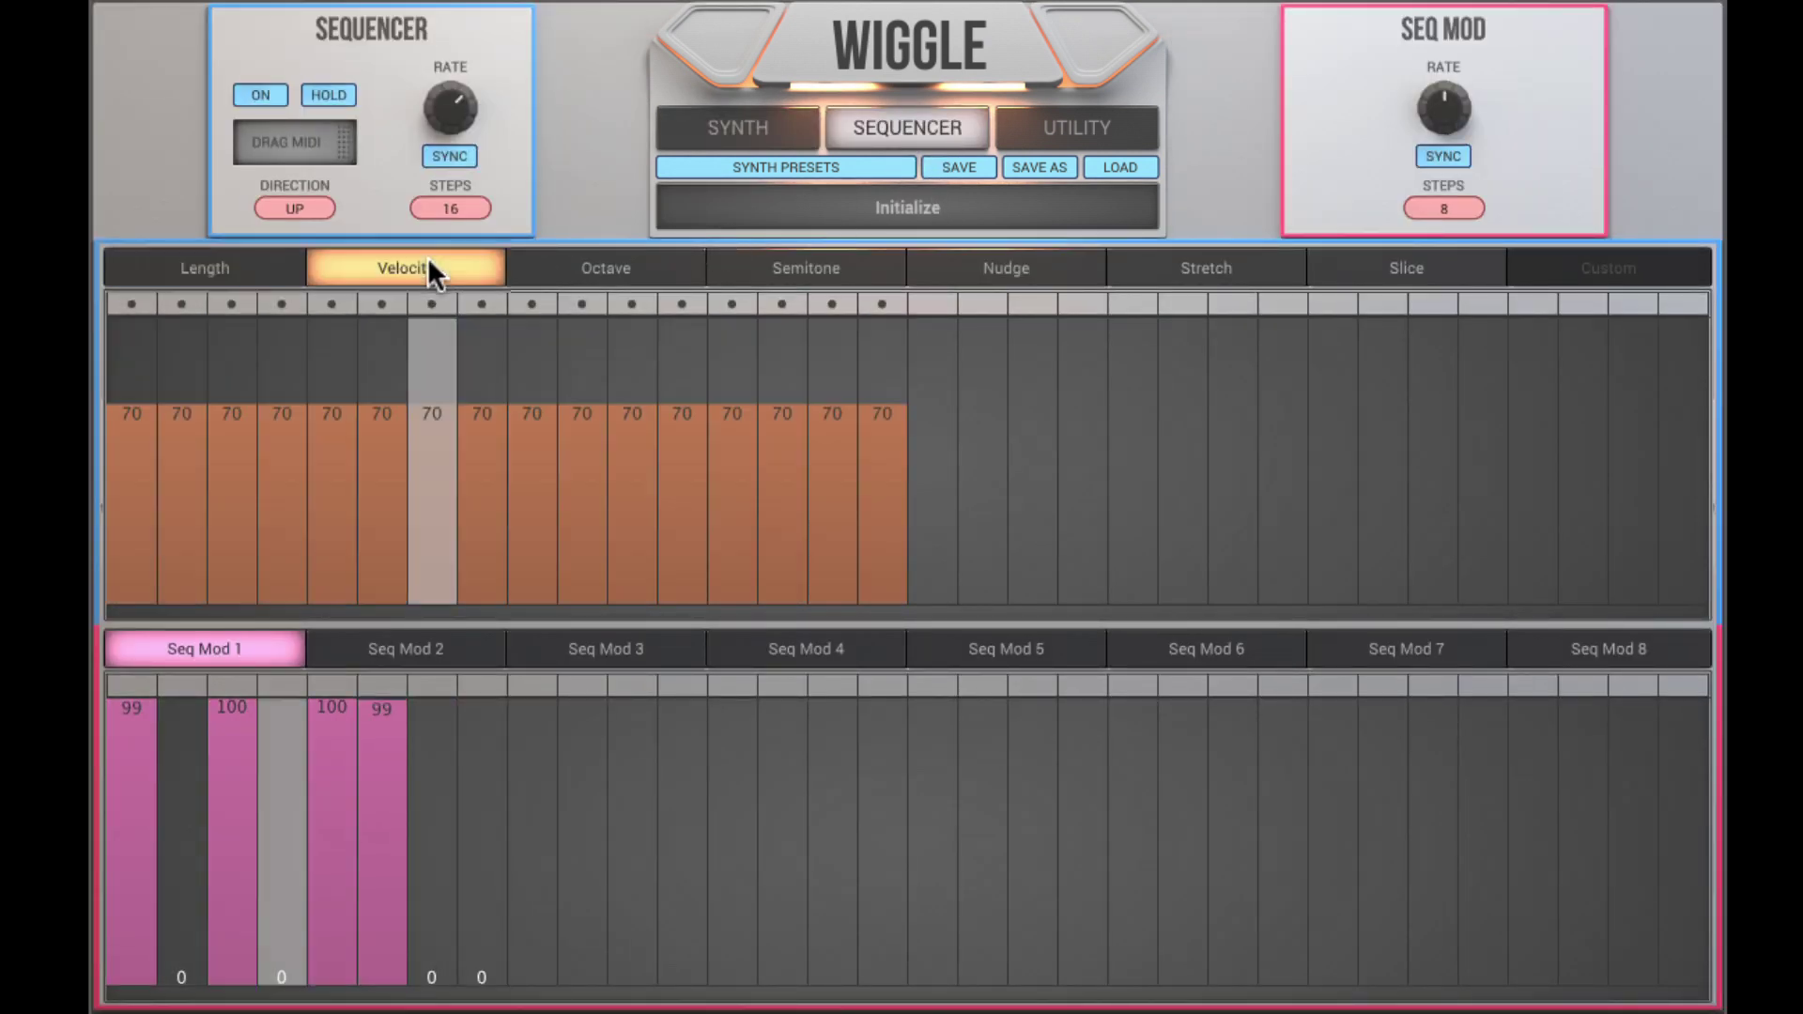
mouse_move(231, 450)
left_mouse_down()
mouse_move(375, 463)
mouse_move(532, 336)
left_mouse_up()
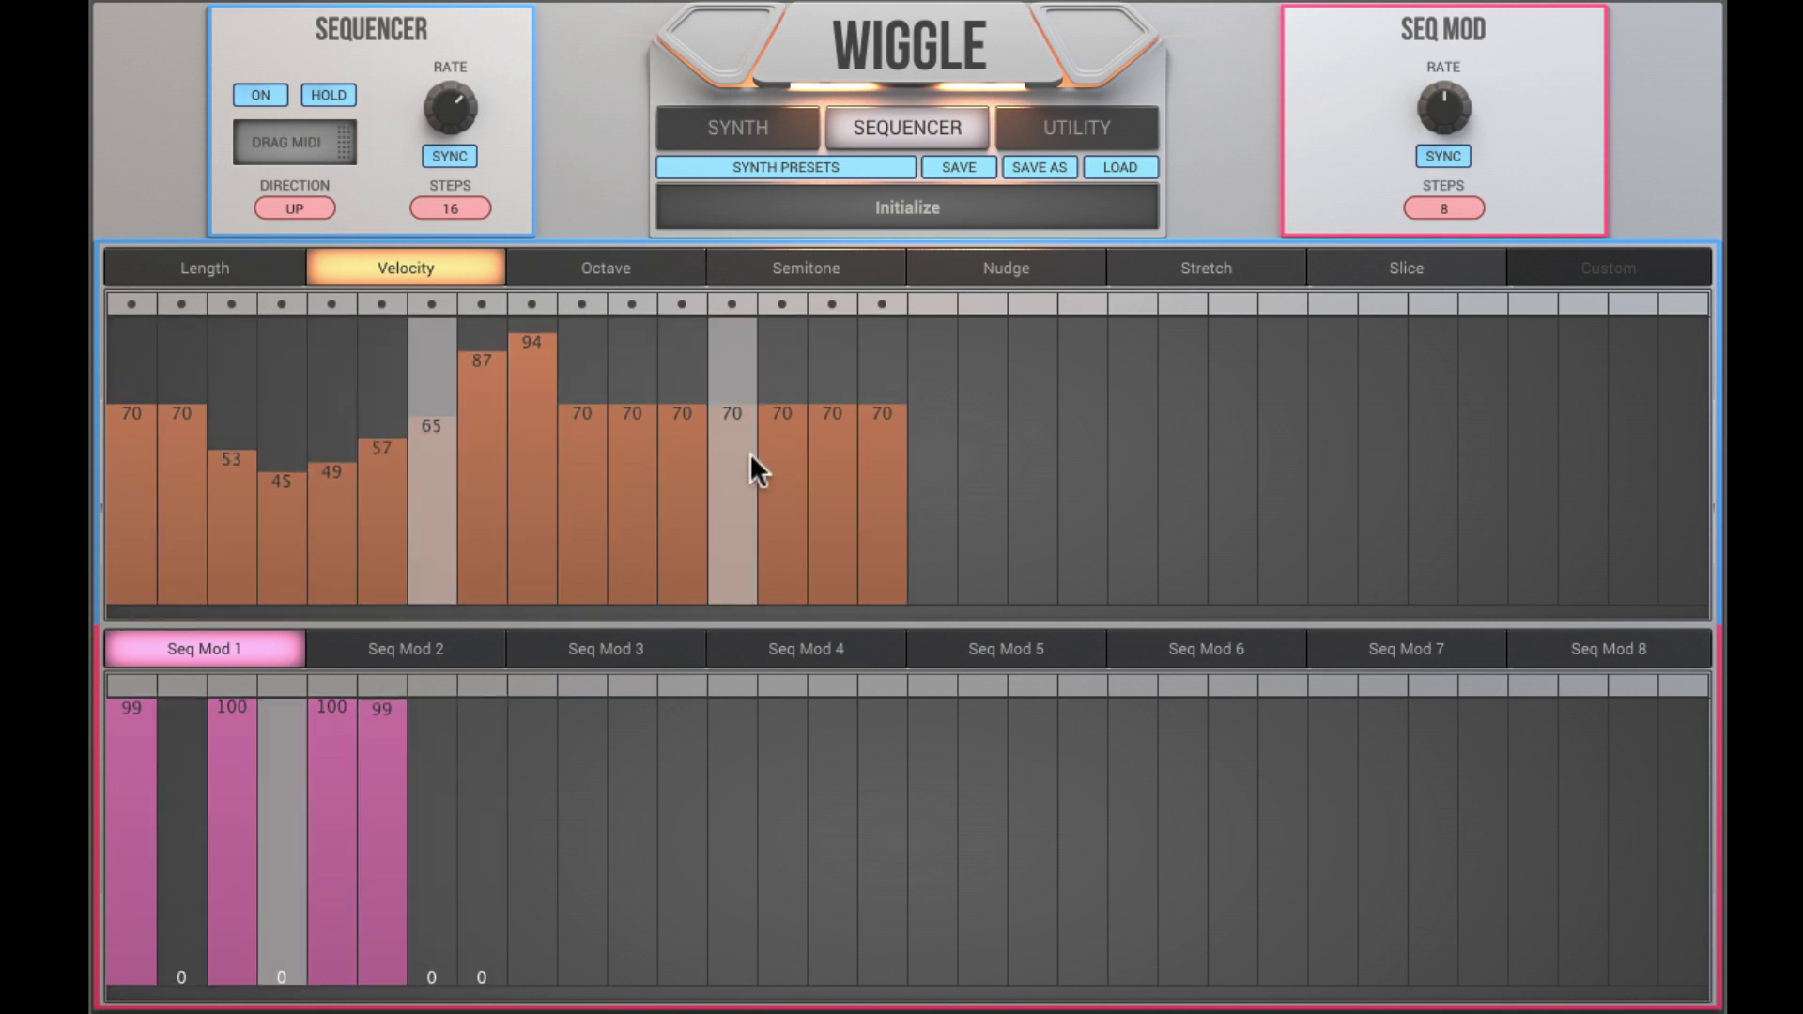
left_click(783, 382)
left_click_drag(830, 361, 865, 329)
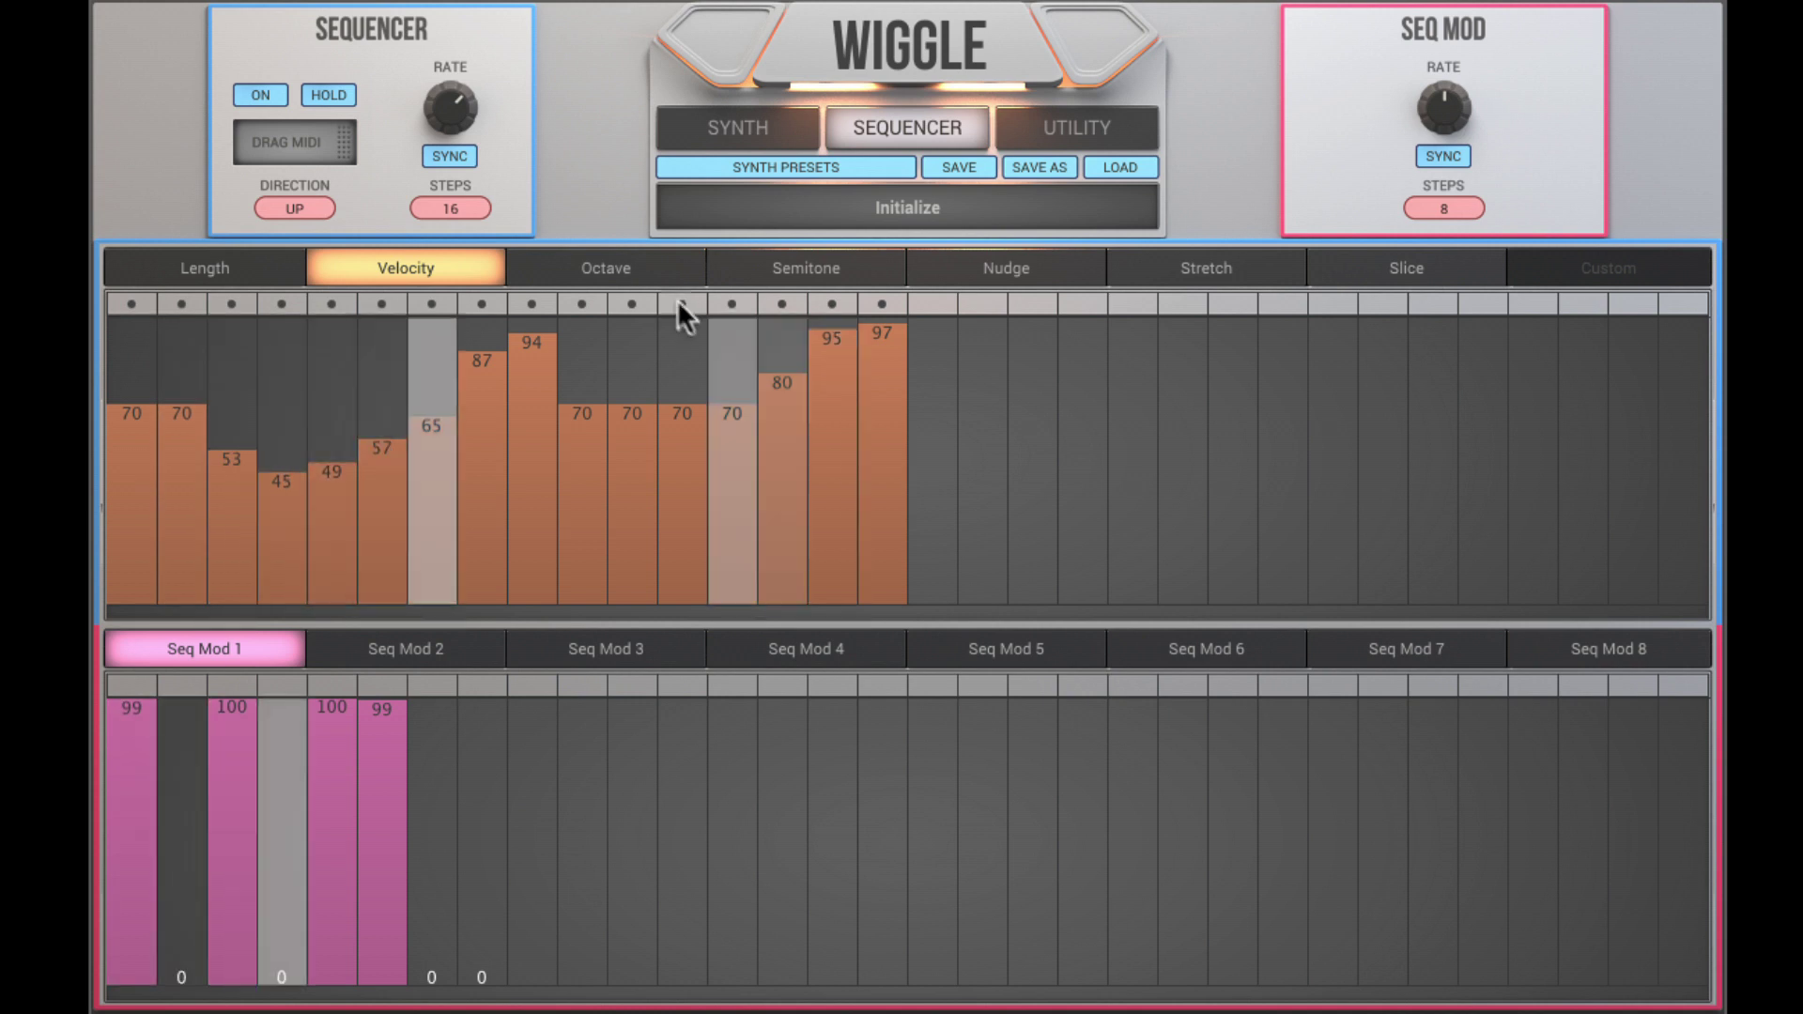
Set octave +1 on steps 4, 10, 14 and 15, and −1 on step 6
left_click(656, 270)
left_click(282, 418)
left_click(398, 514)
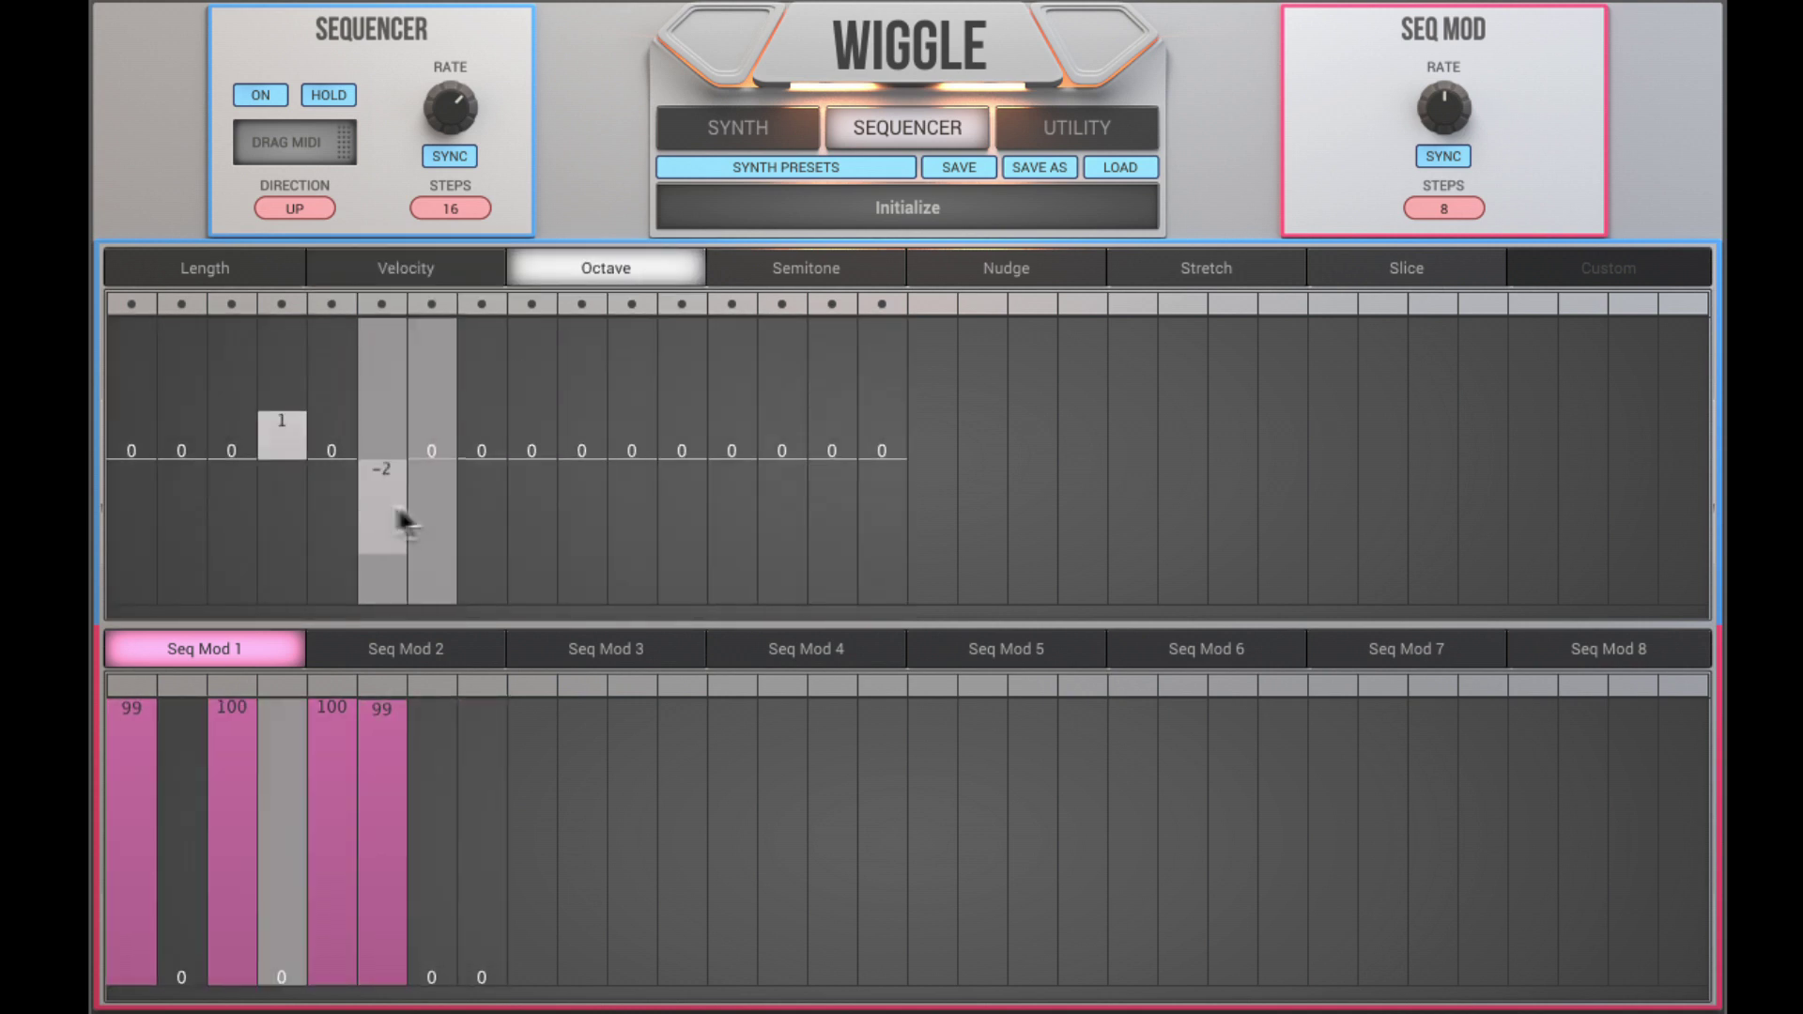
left_click(530, 418)
left_click(391, 509)
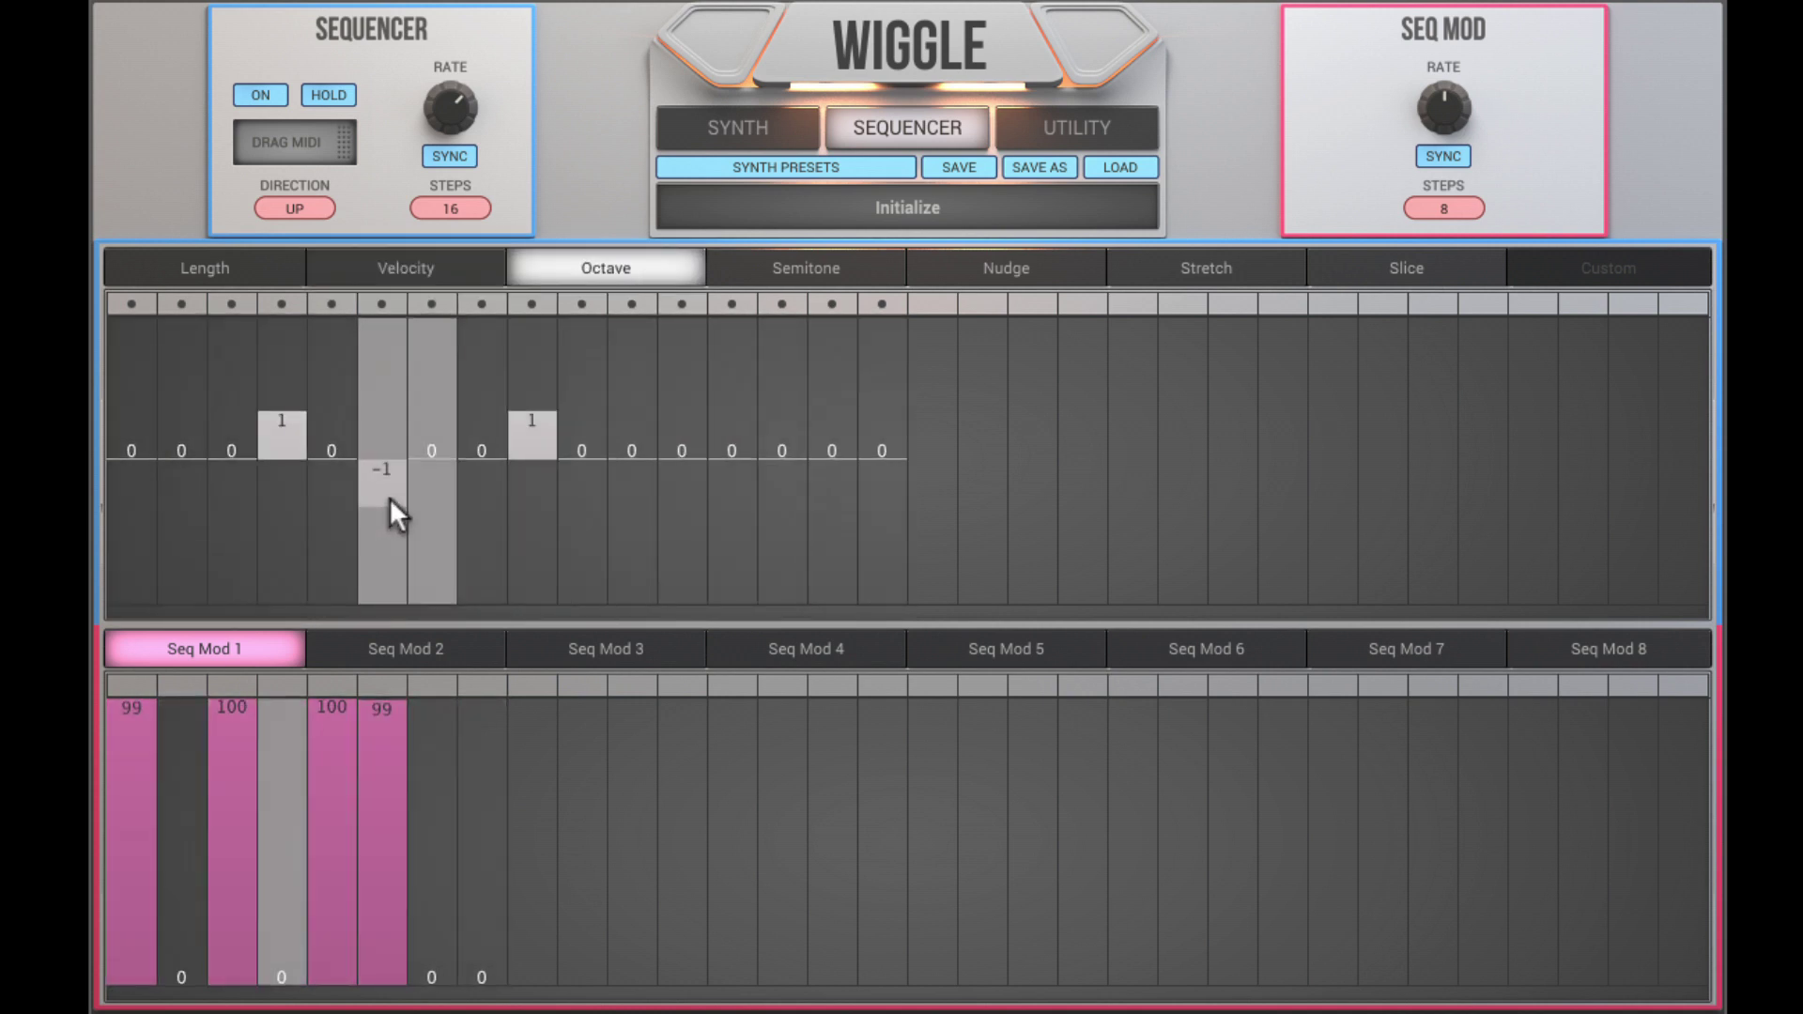
left_click(769, 413)
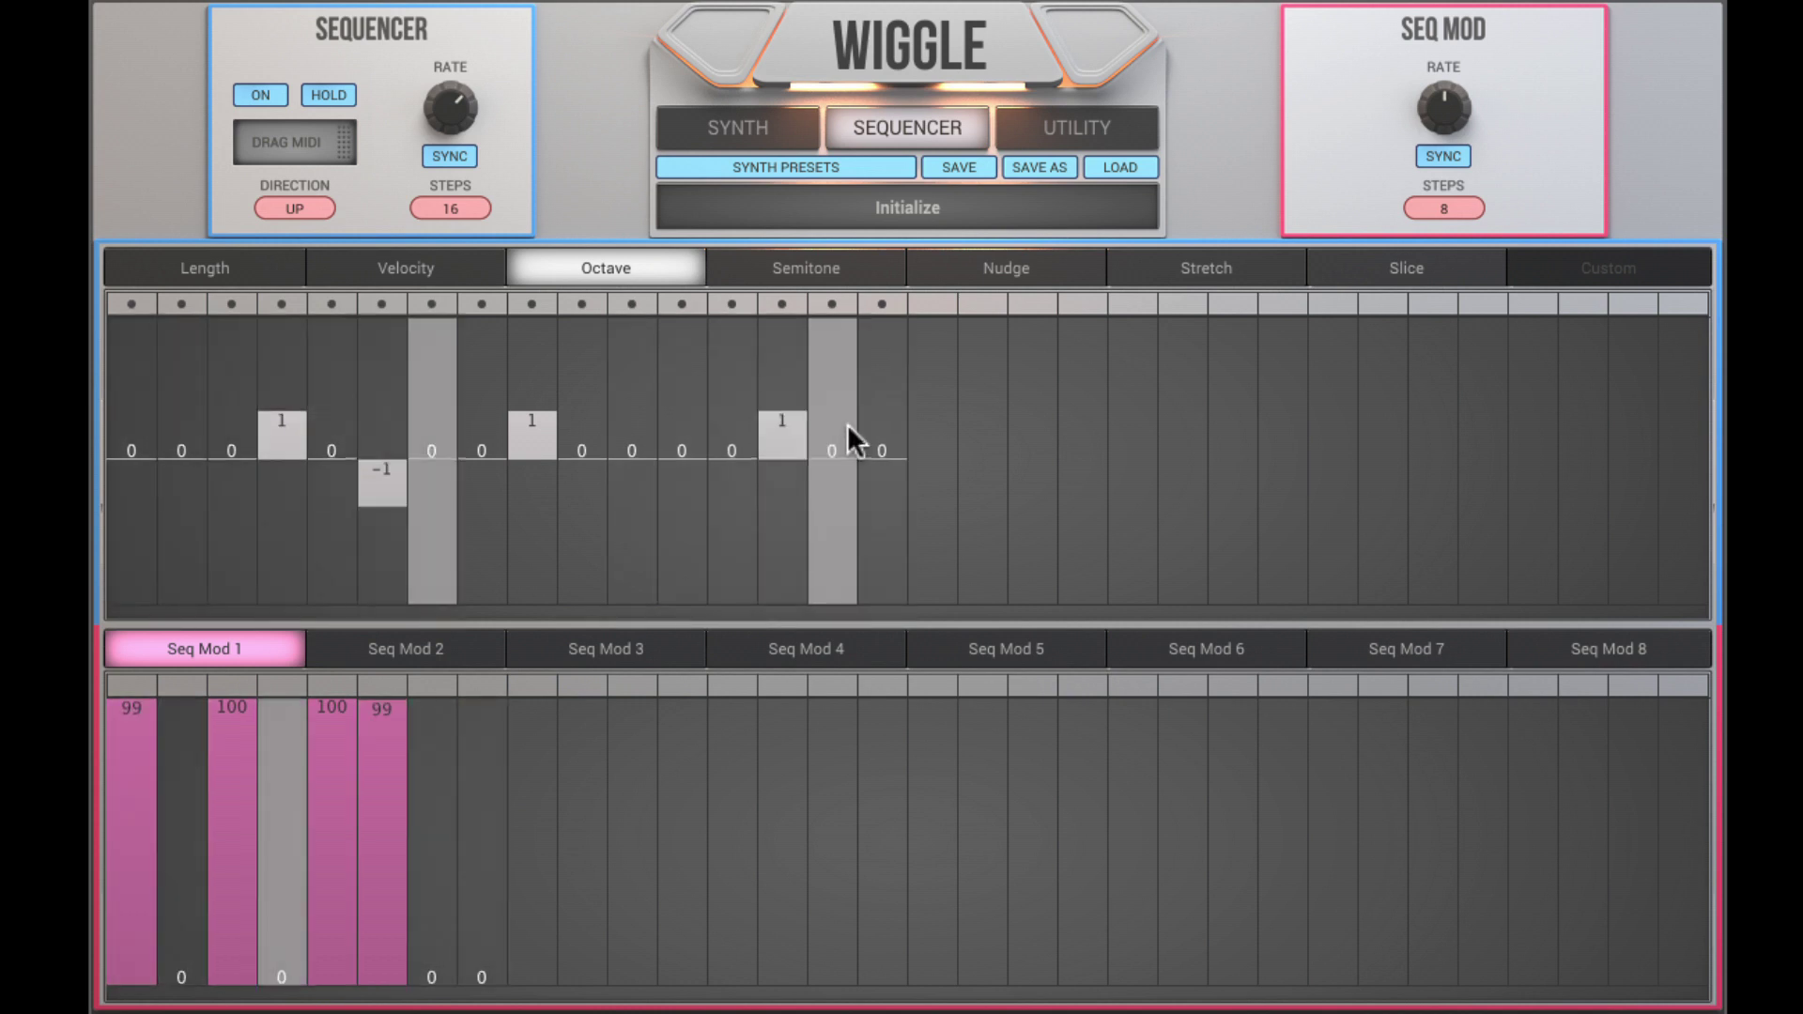
left_click(832, 402)
Set the sequencer direction to CUSTOM and show the custom step grid
left_click(300, 208)
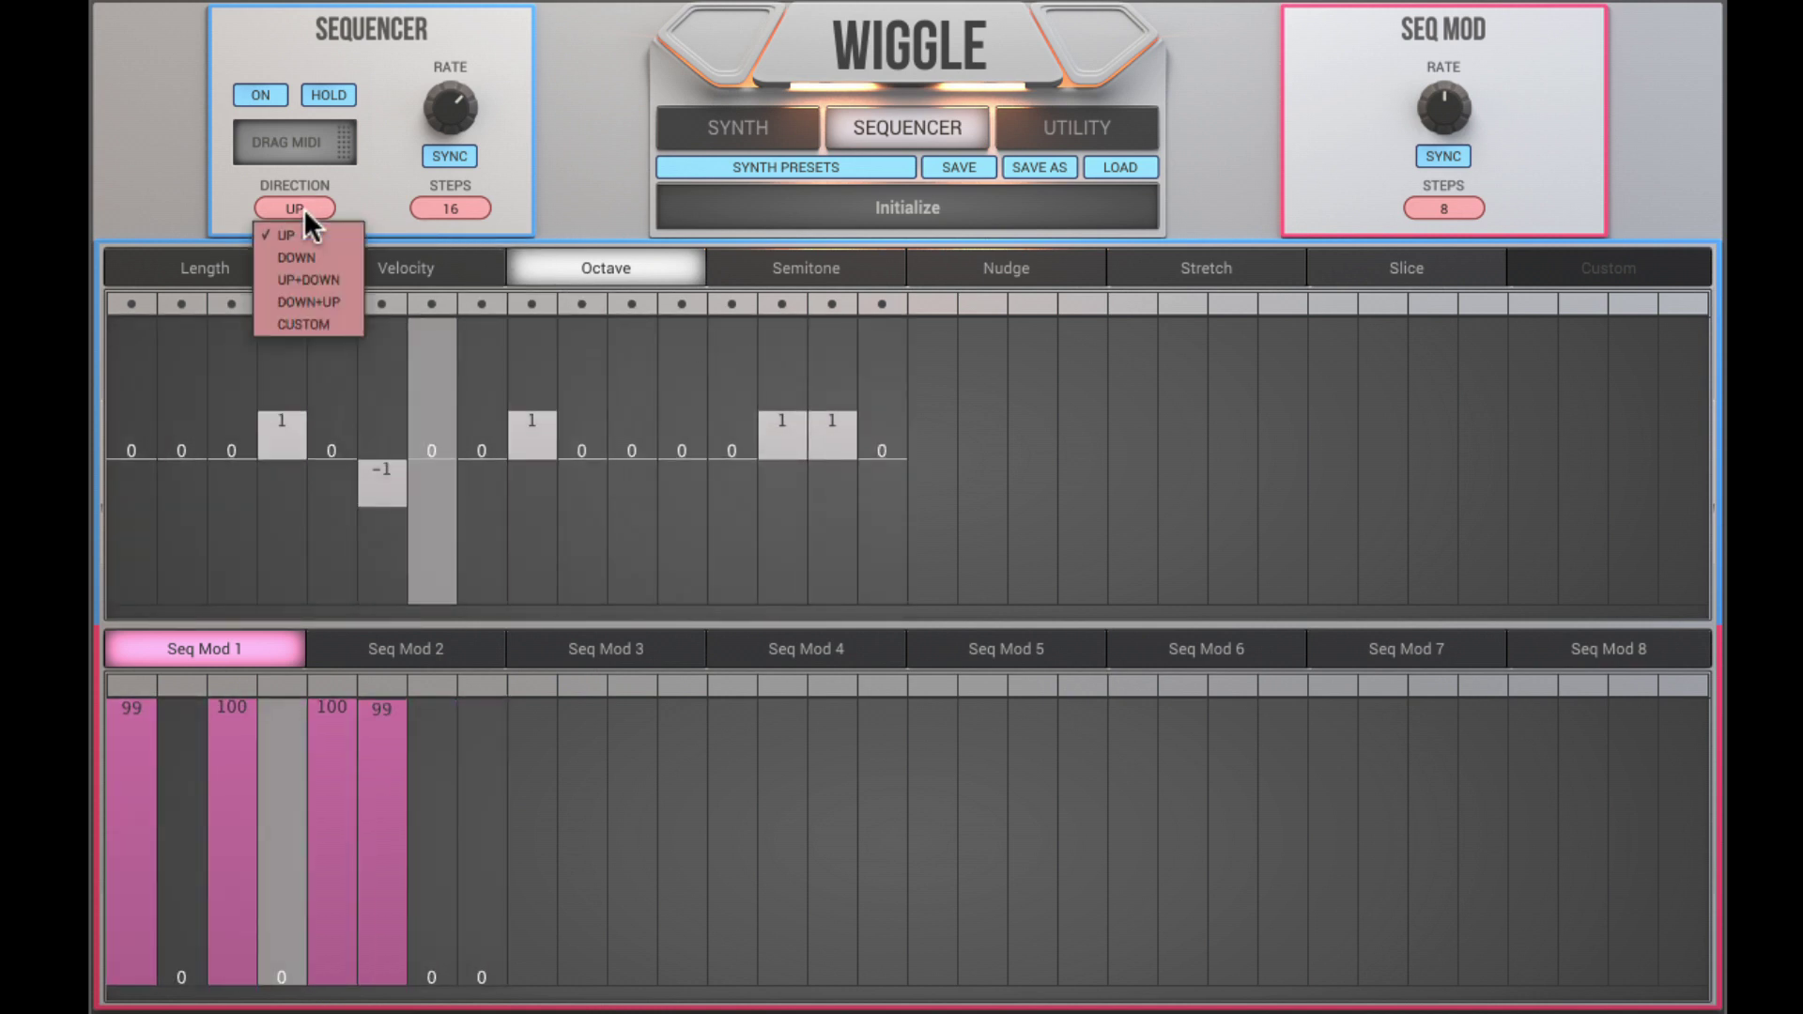
left_click(303, 324)
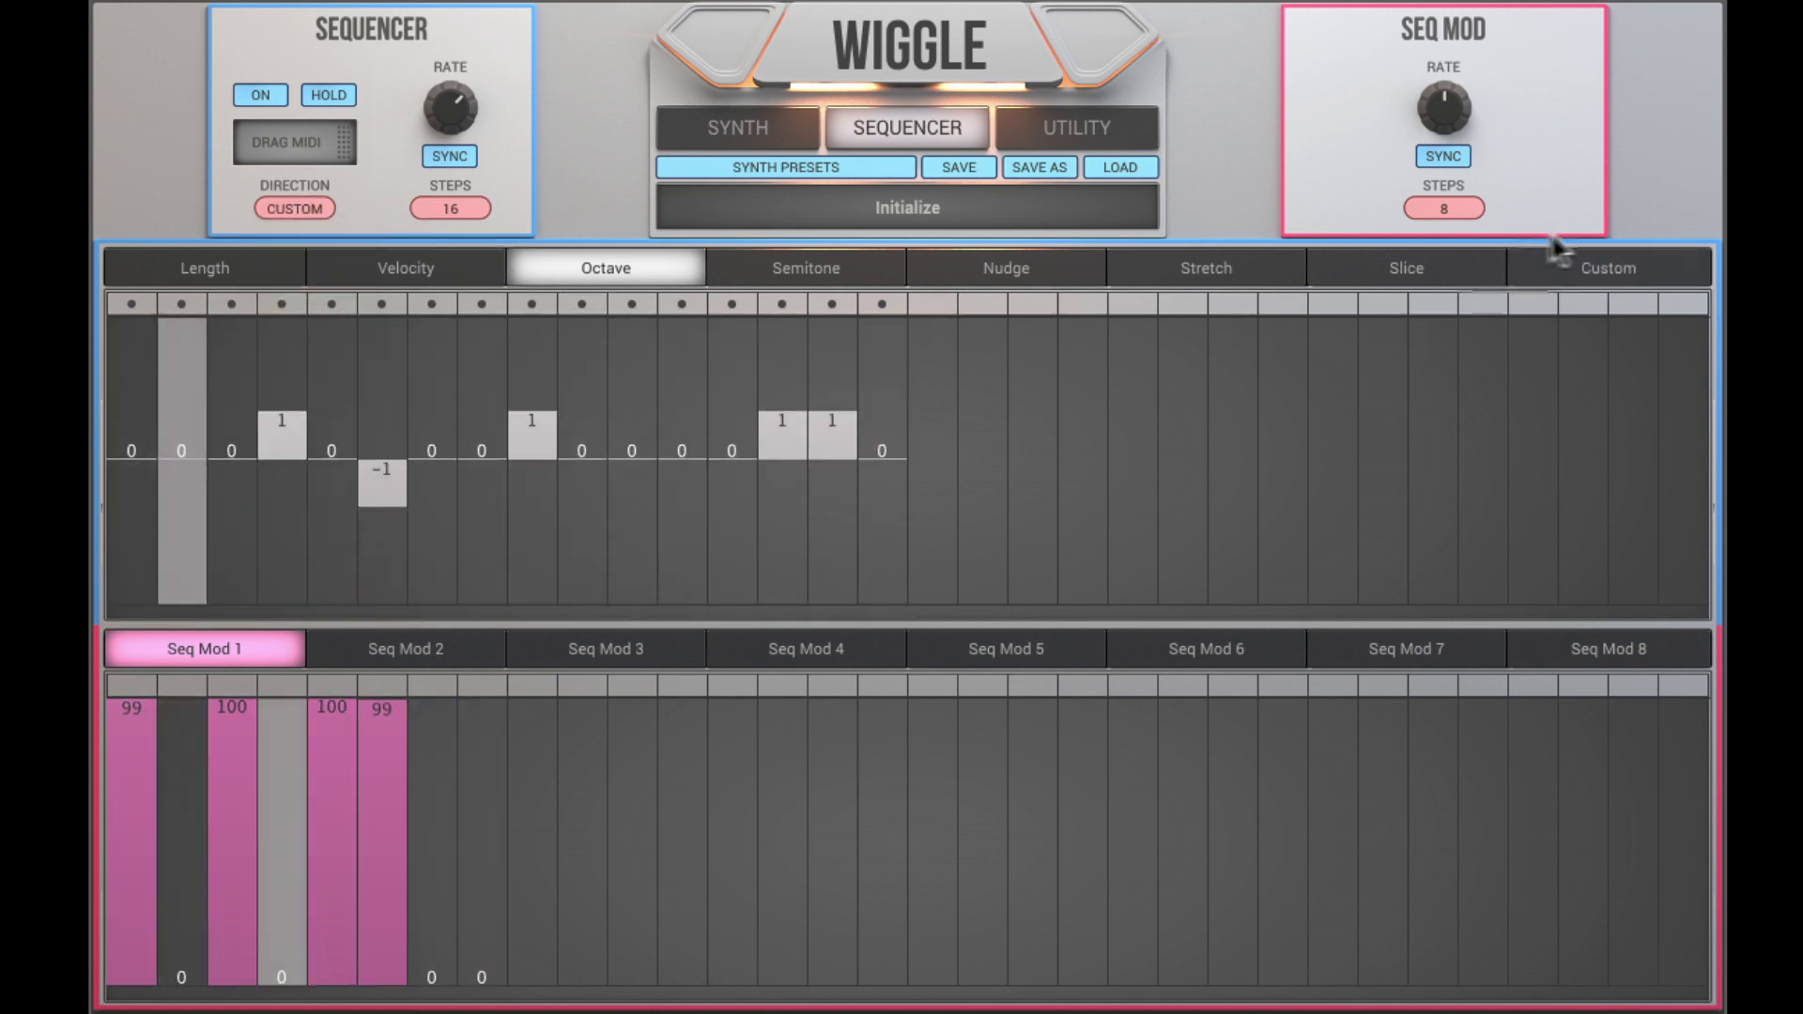
left_click(1577, 269)
Stack chord notes in rows 5–8 on steps 1–2 and on linked steps 5–8
right_click(161, 413)
left_click(185, 419)
left_click(136, 589)
mouse_move(138, 552)
left_mouse_down()
mouse_move(137, 504)
mouse_move(183, 471)
mouse_move(178, 548)
left_mouse_up()
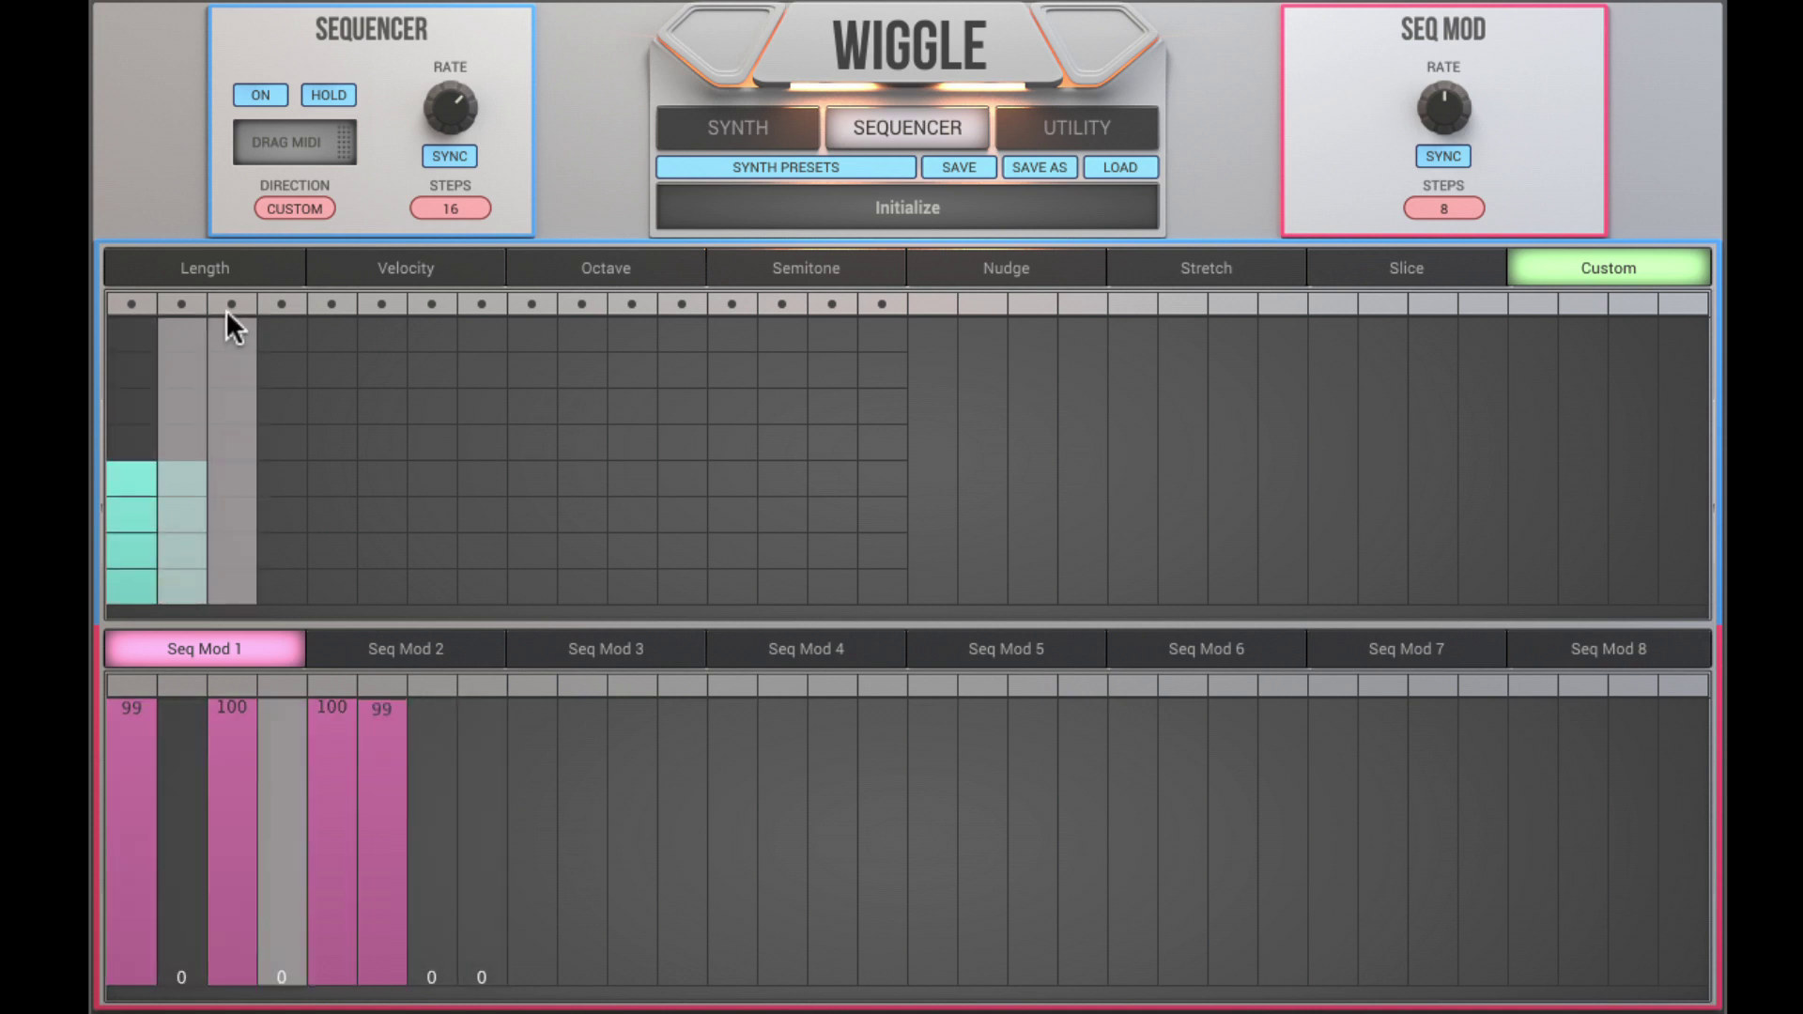
left_click_drag(332, 303, 474, 302)
left_click_drag(333, 475, 330, 567)
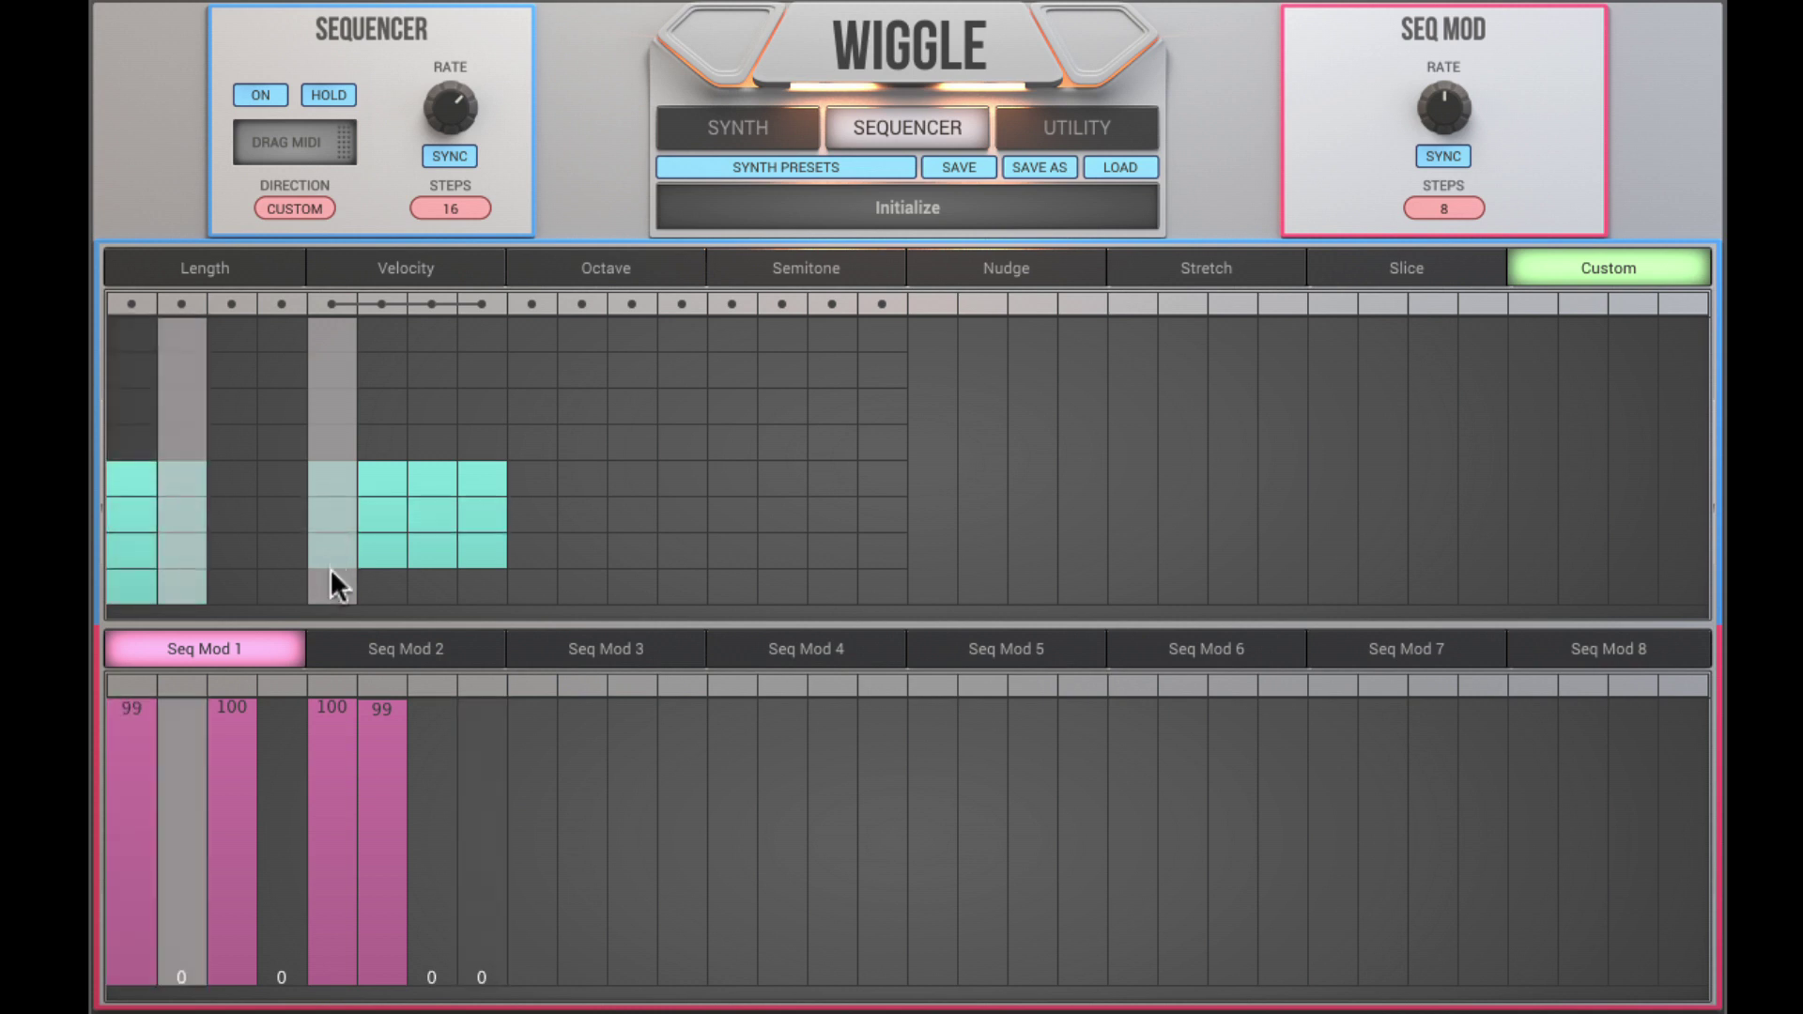
Add rising single notes on steps 10–12 and 14–16
left_click(579, 554)
left_click(636, 516)
left_click(690, 479)
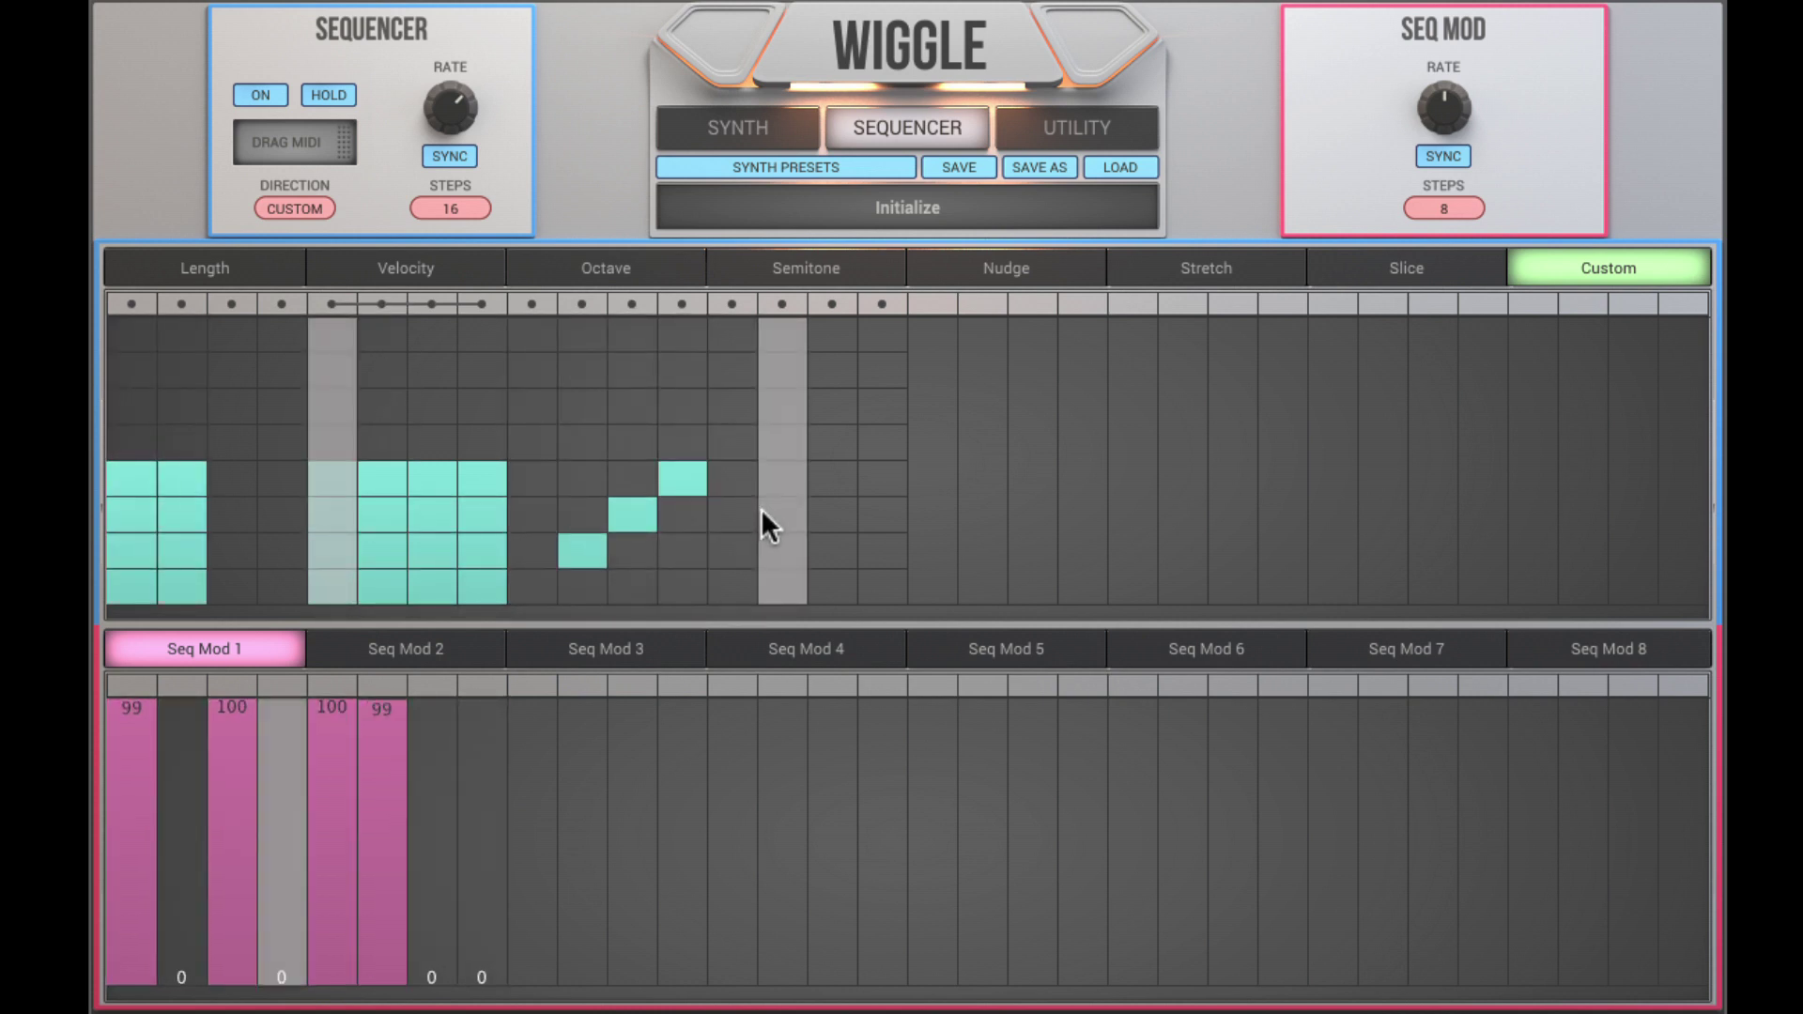
left_click(763, 516)
left_click(842, 476)
left_click(871, 474)
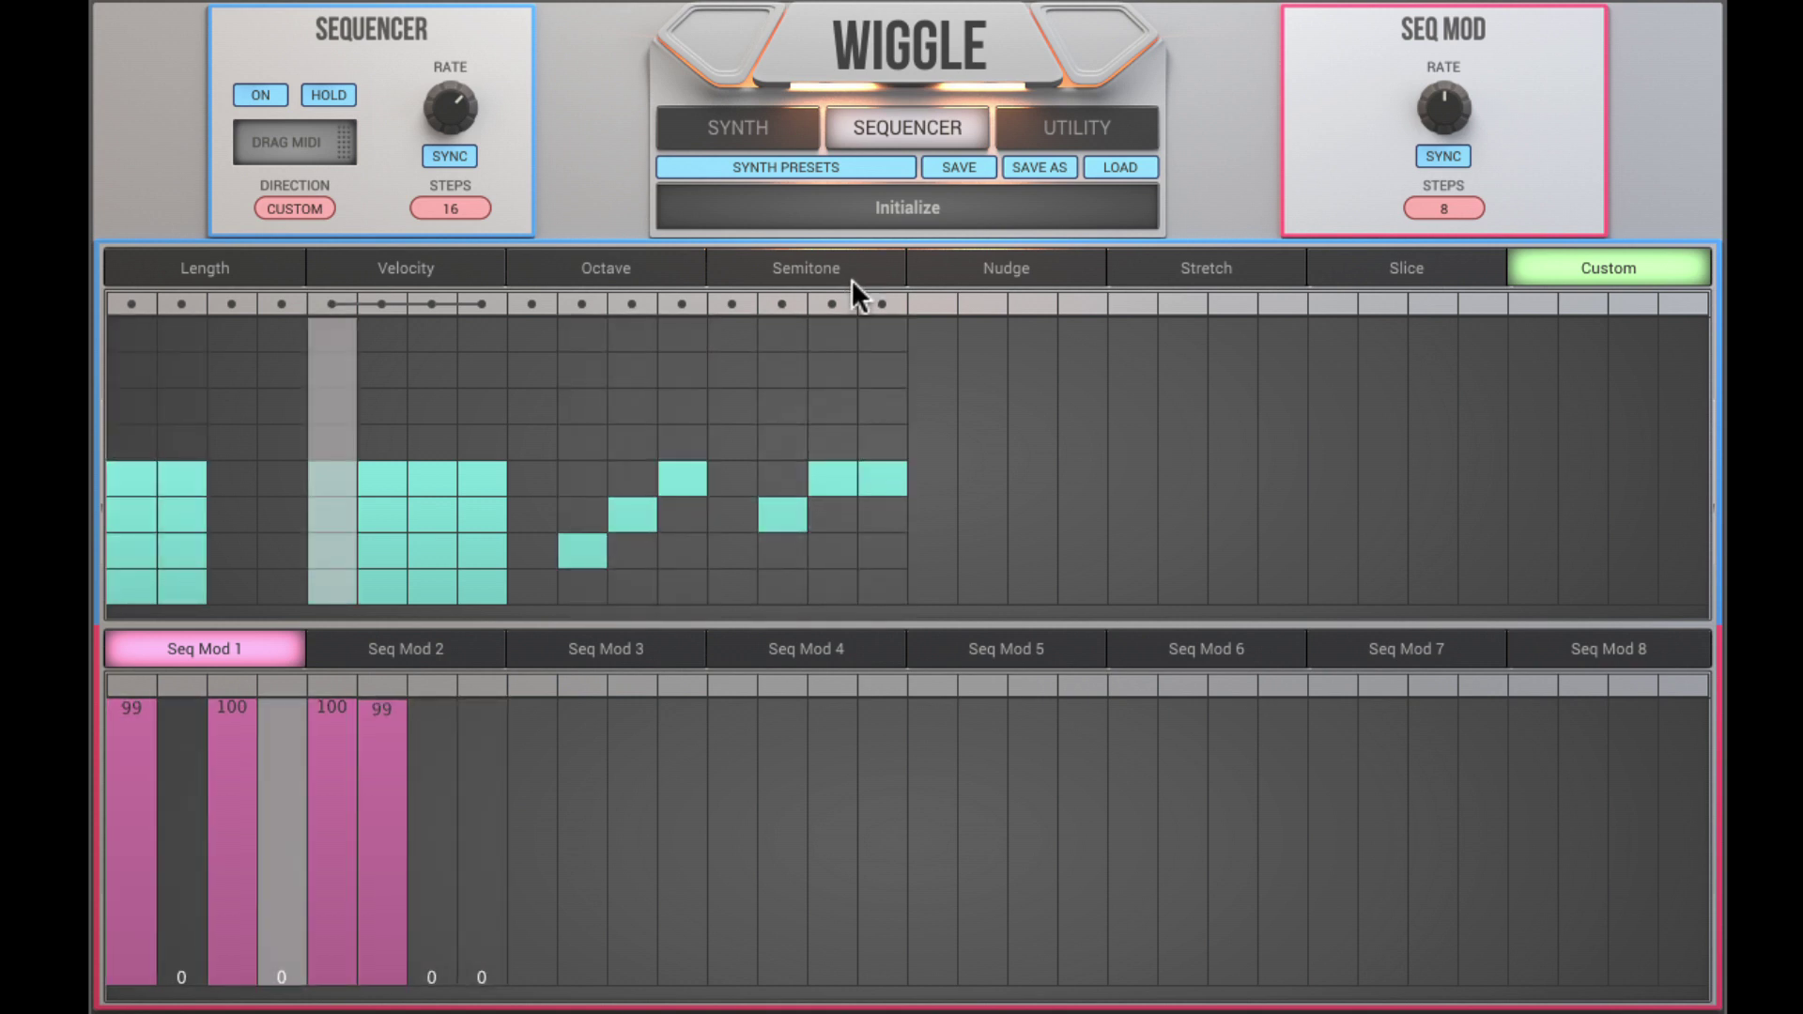
left_click(799, 127)
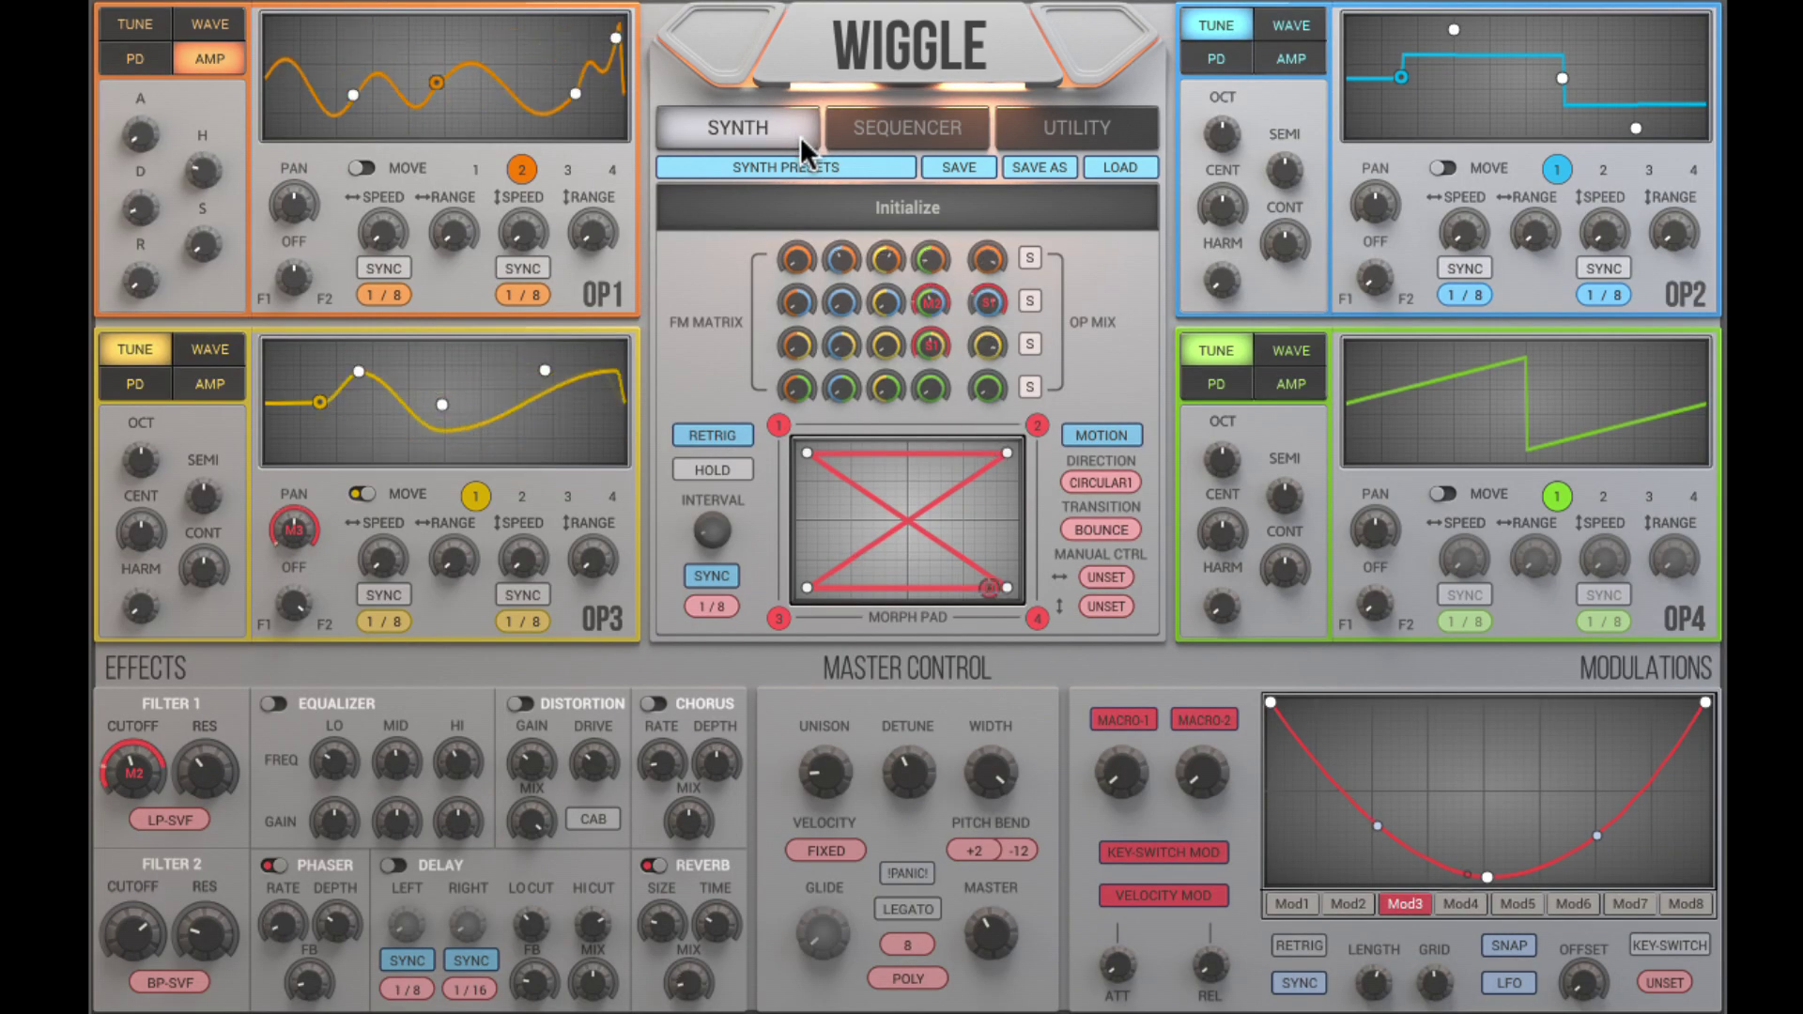
Change the morph interval to 1/4
left_click(225, 27)
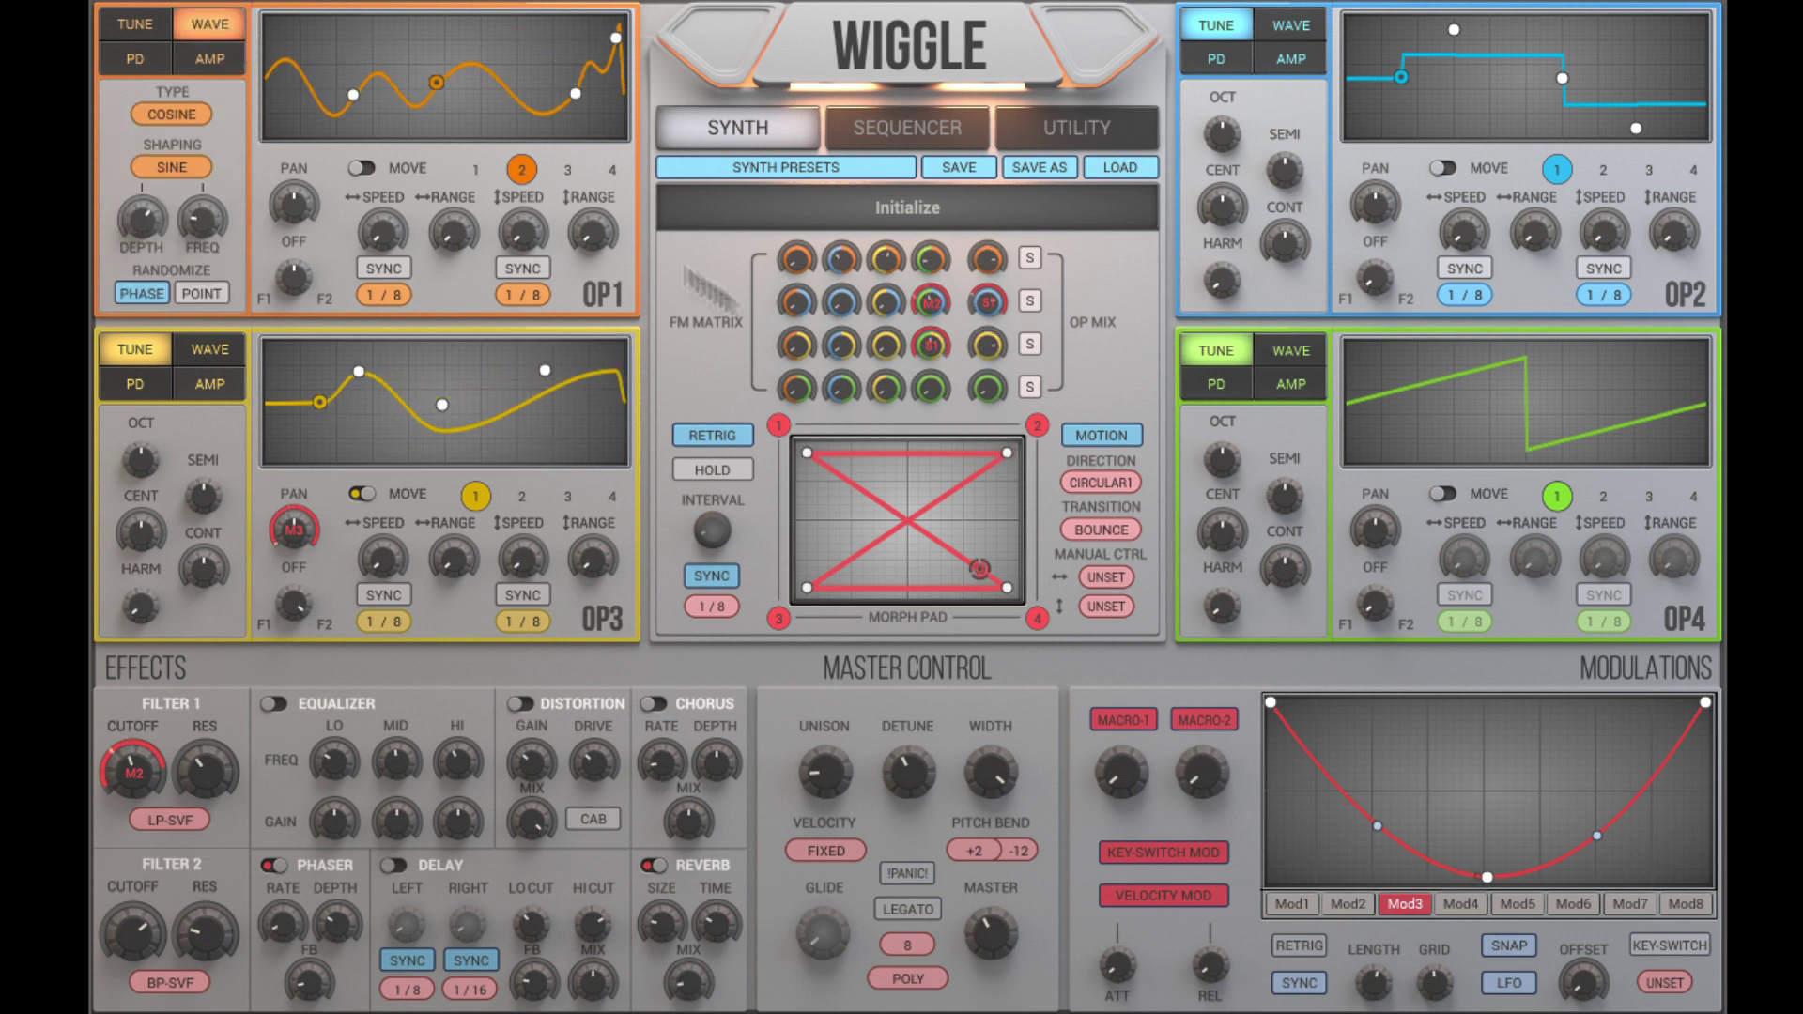
left_click(711, 605)
left_click(742, 752)
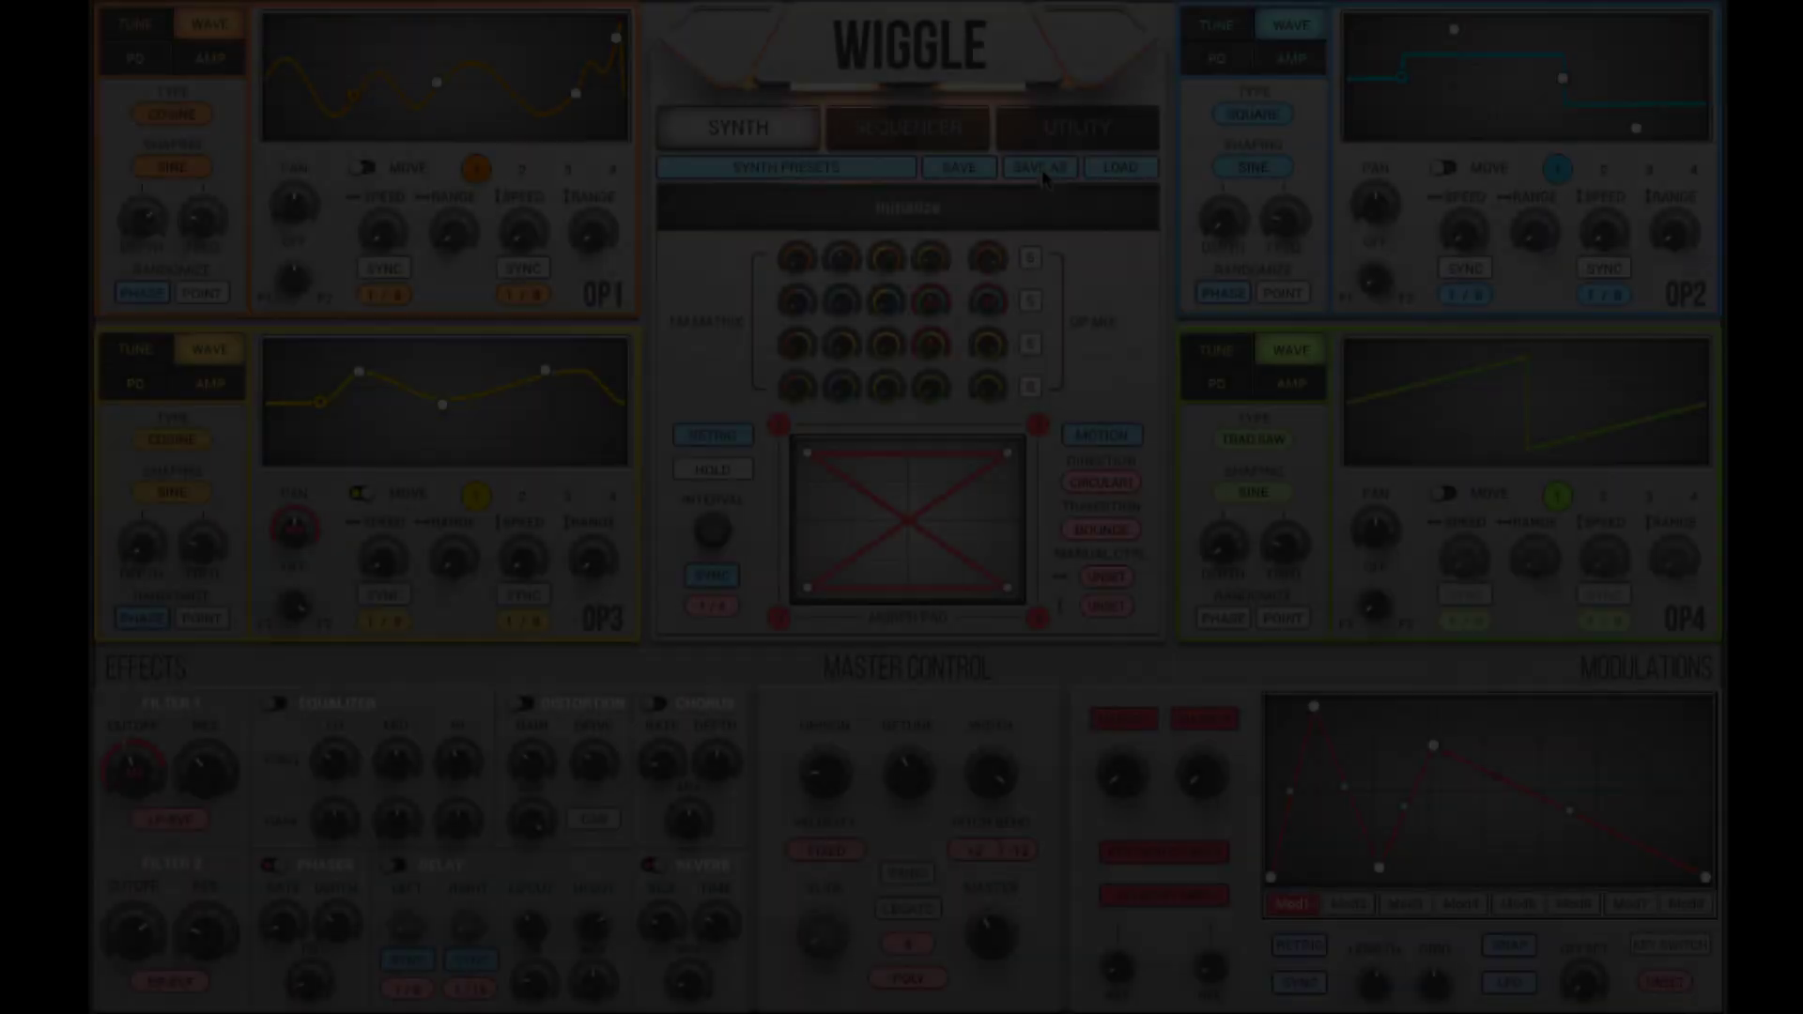
Save the patch as 'Glitchy Chords' with the author, type SEQ Poly and tag Tutorial
left_click(1040, 167)
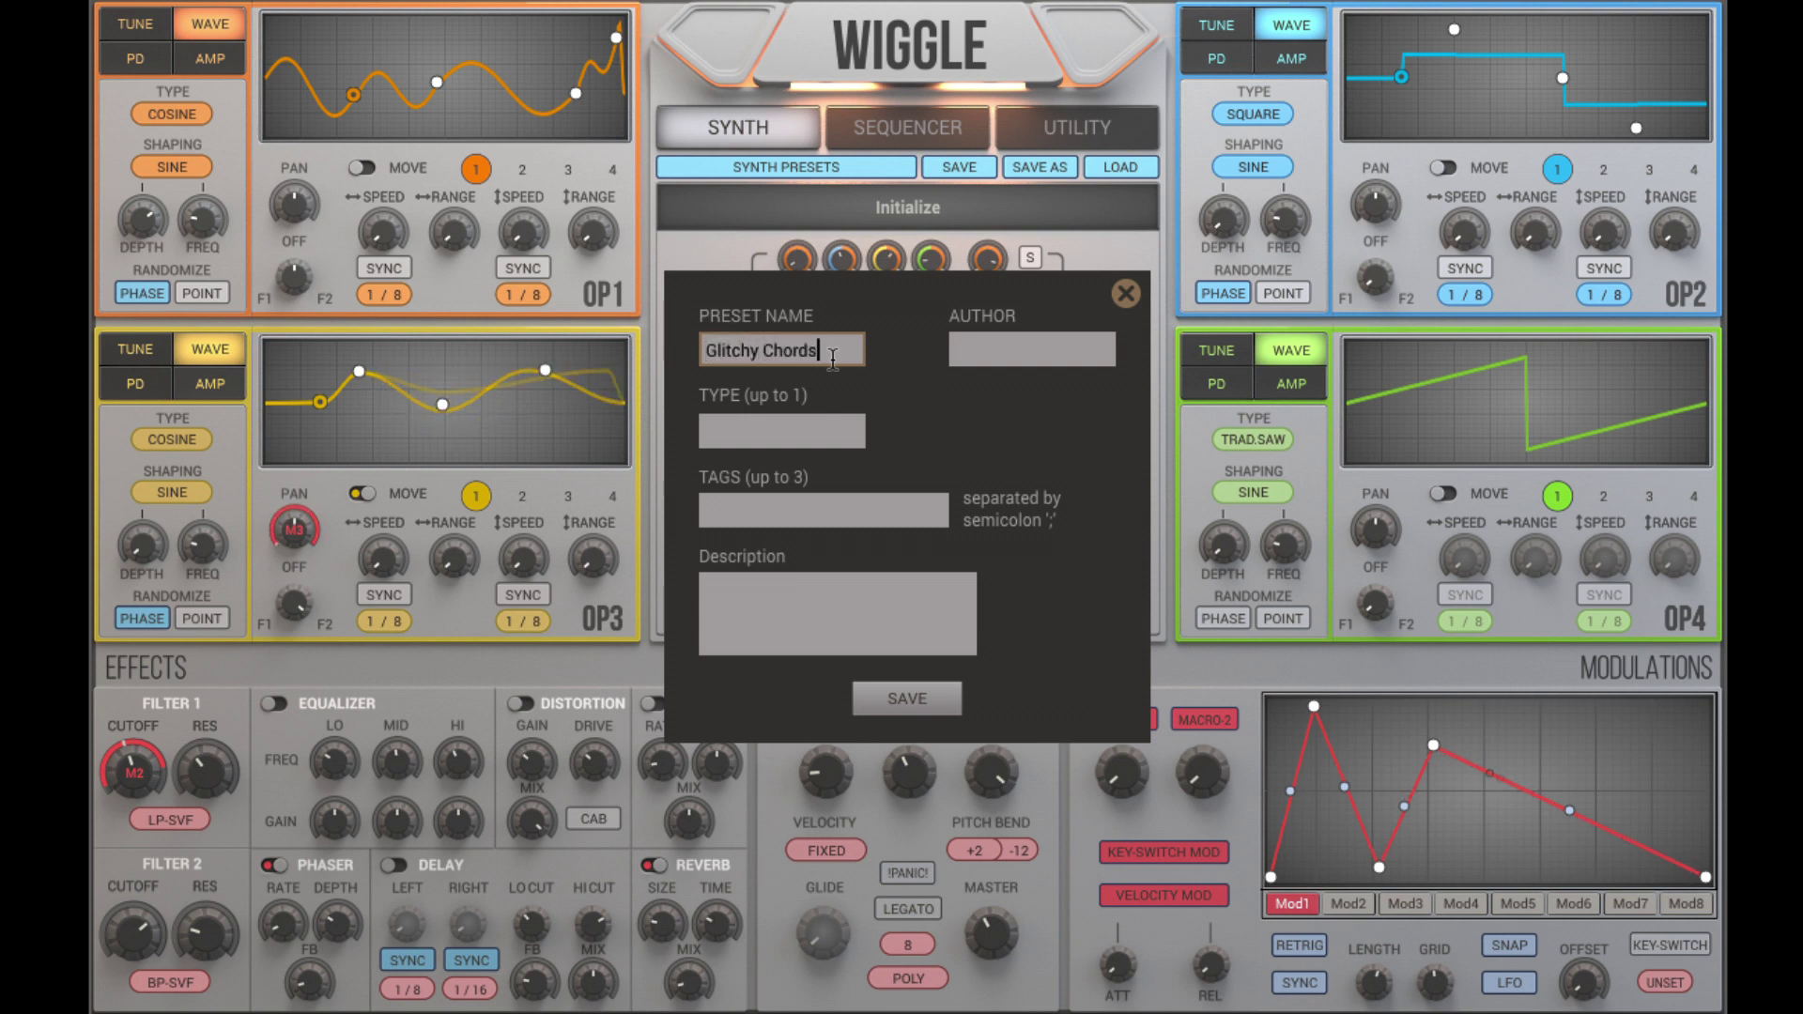
left_click(960, 343)
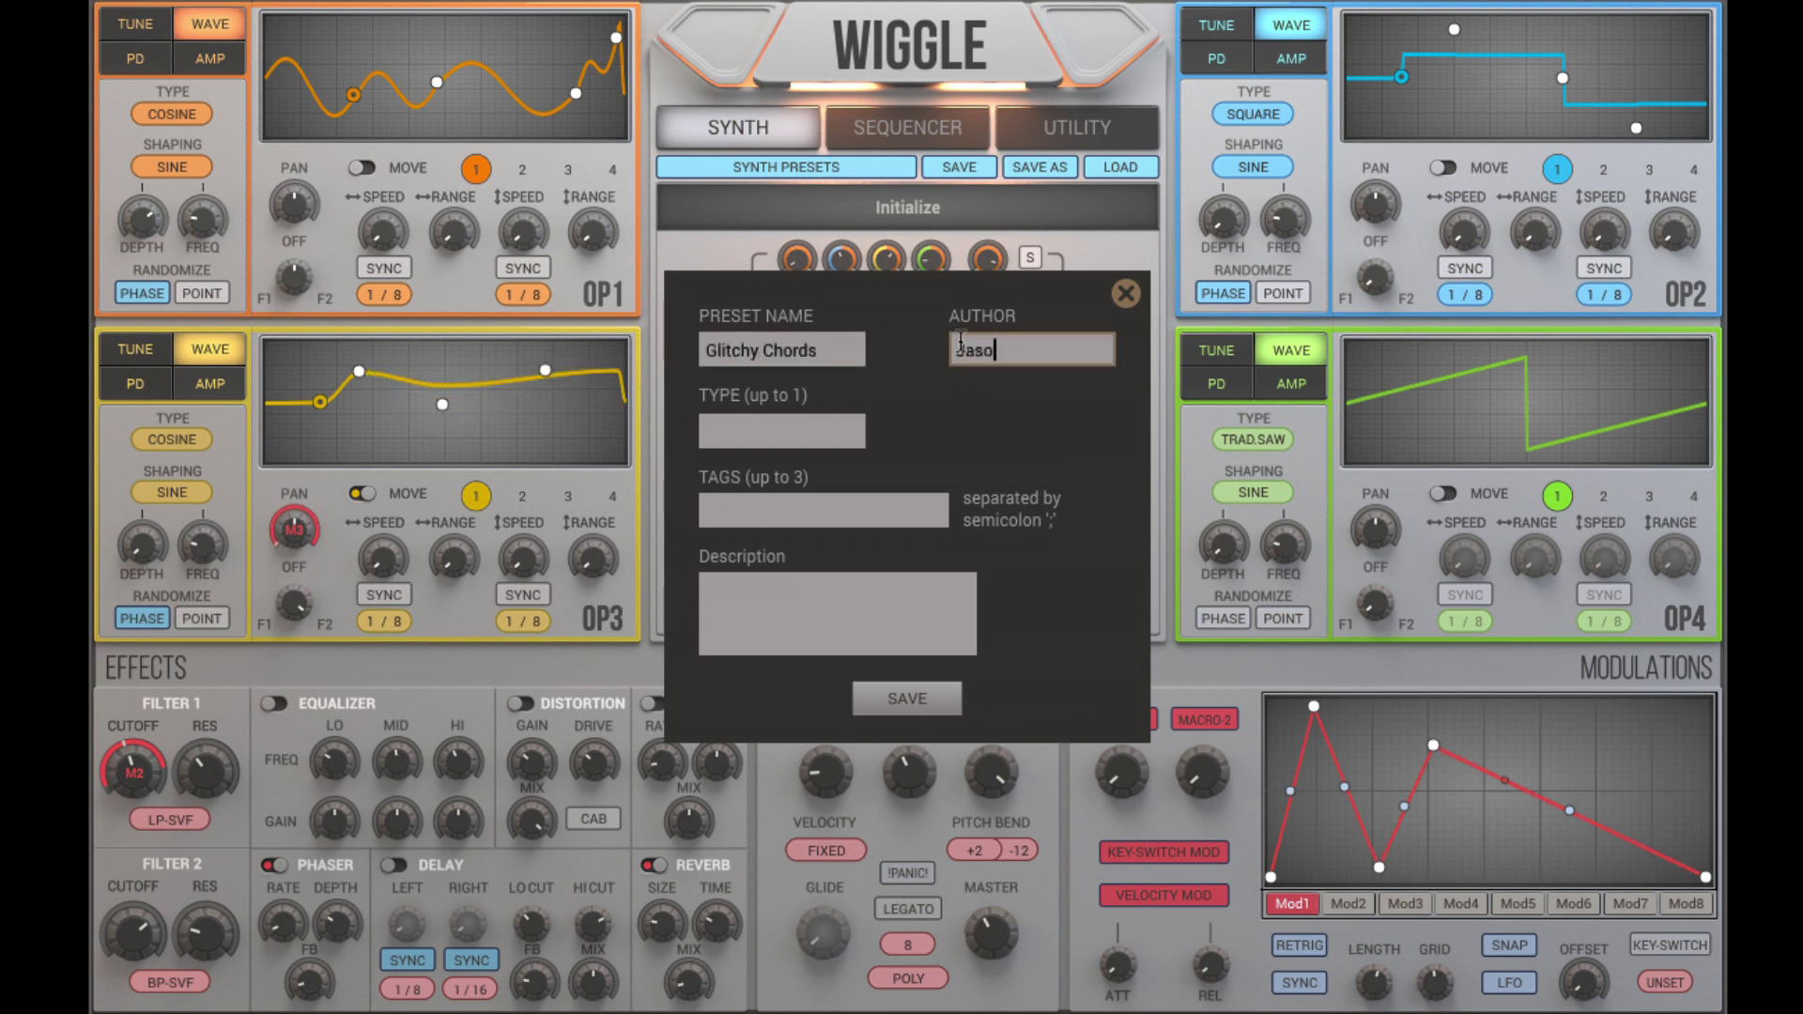
left_click(842, 429)
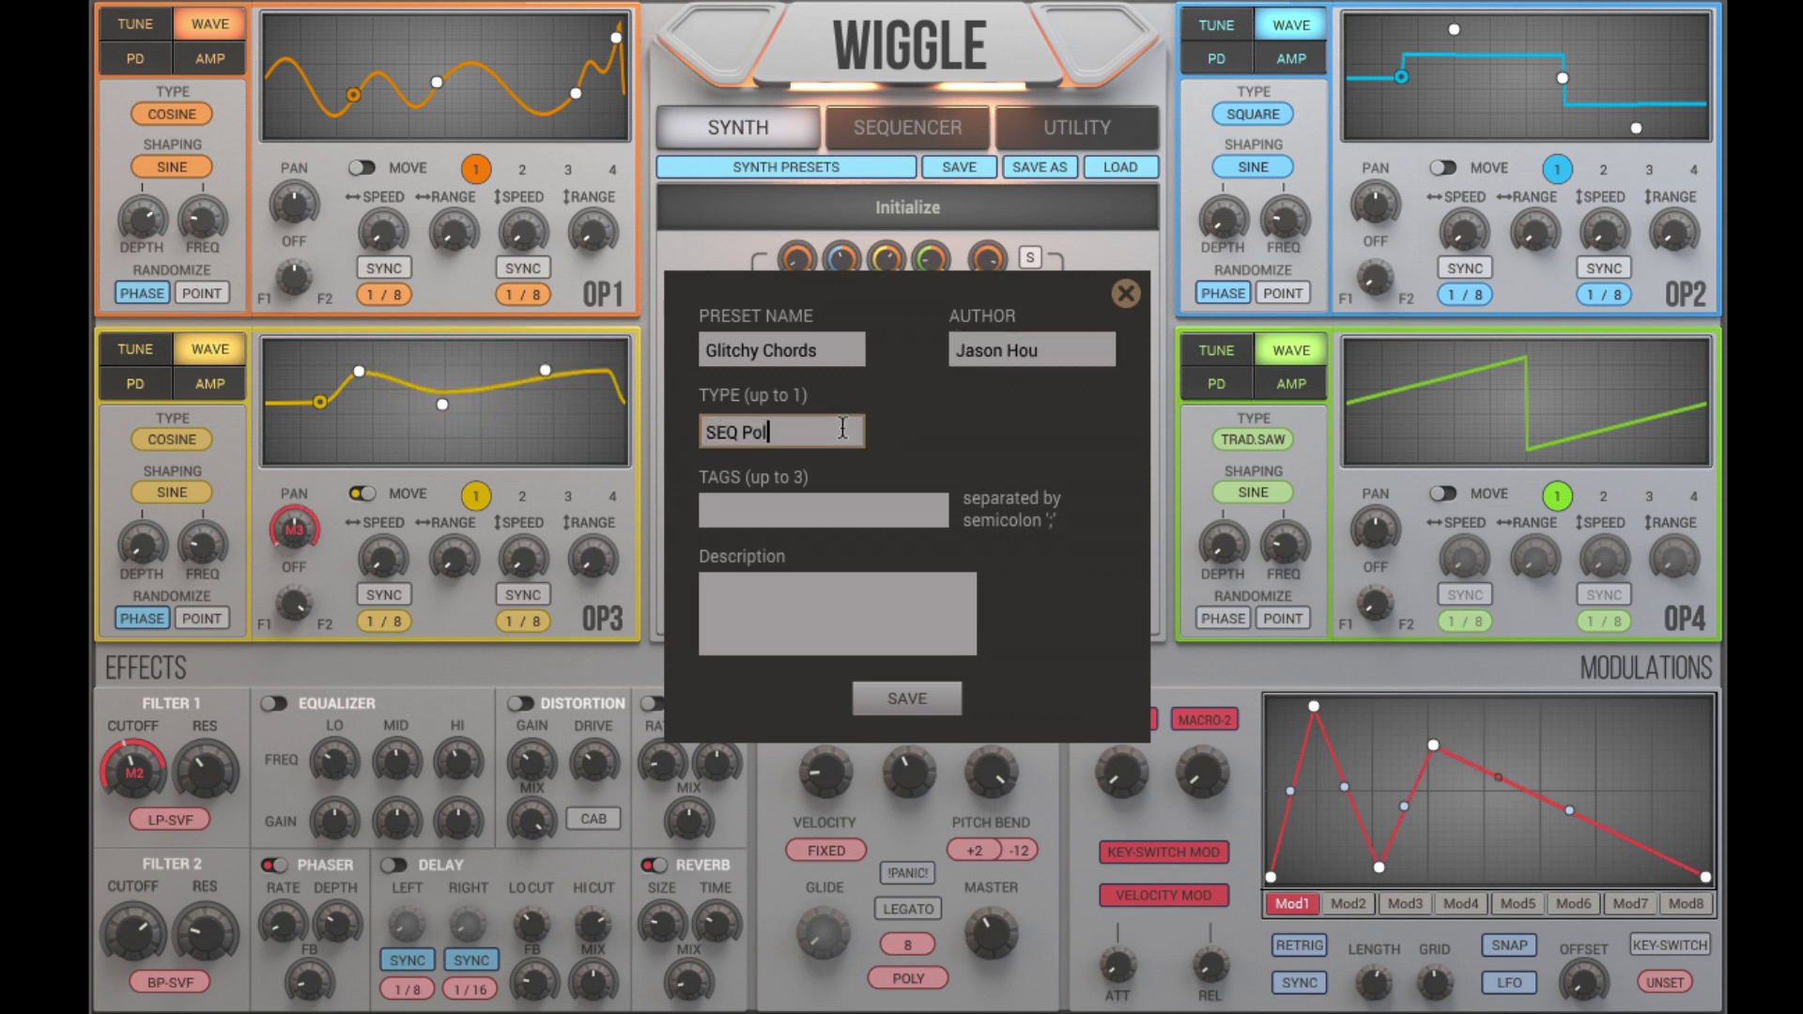
left_click(834, 516)
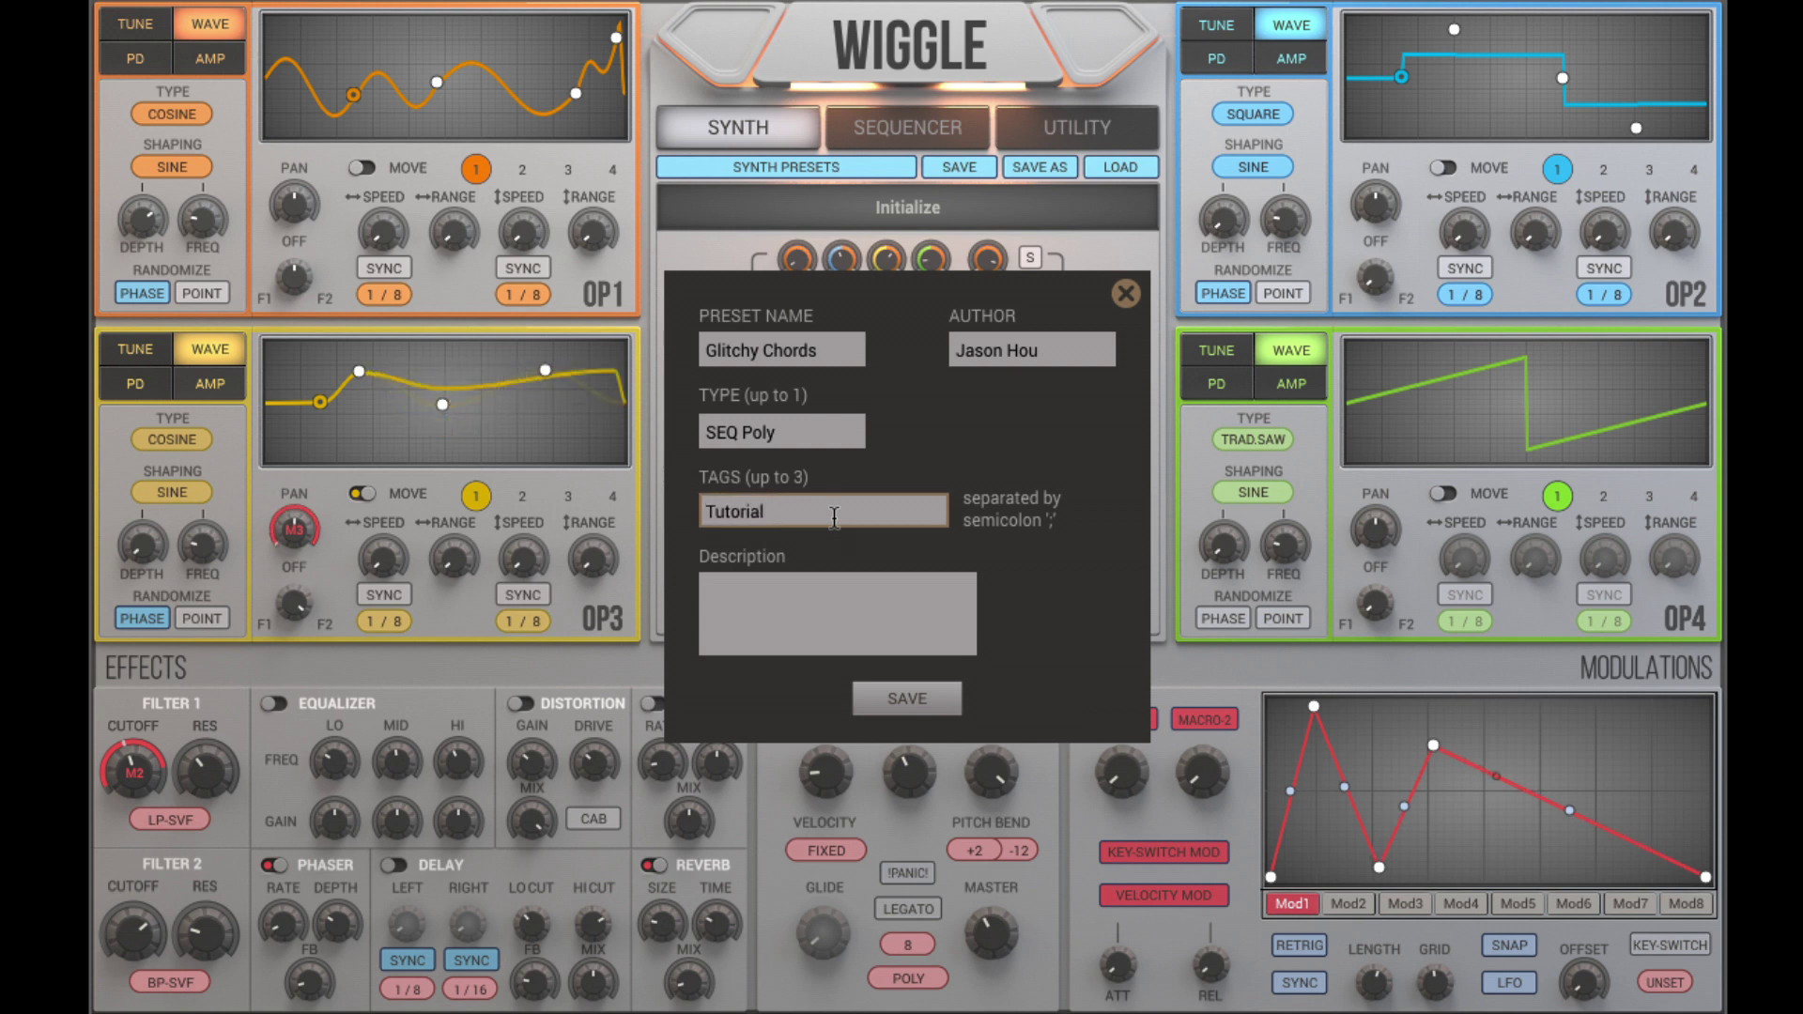
left_click(876, 695)
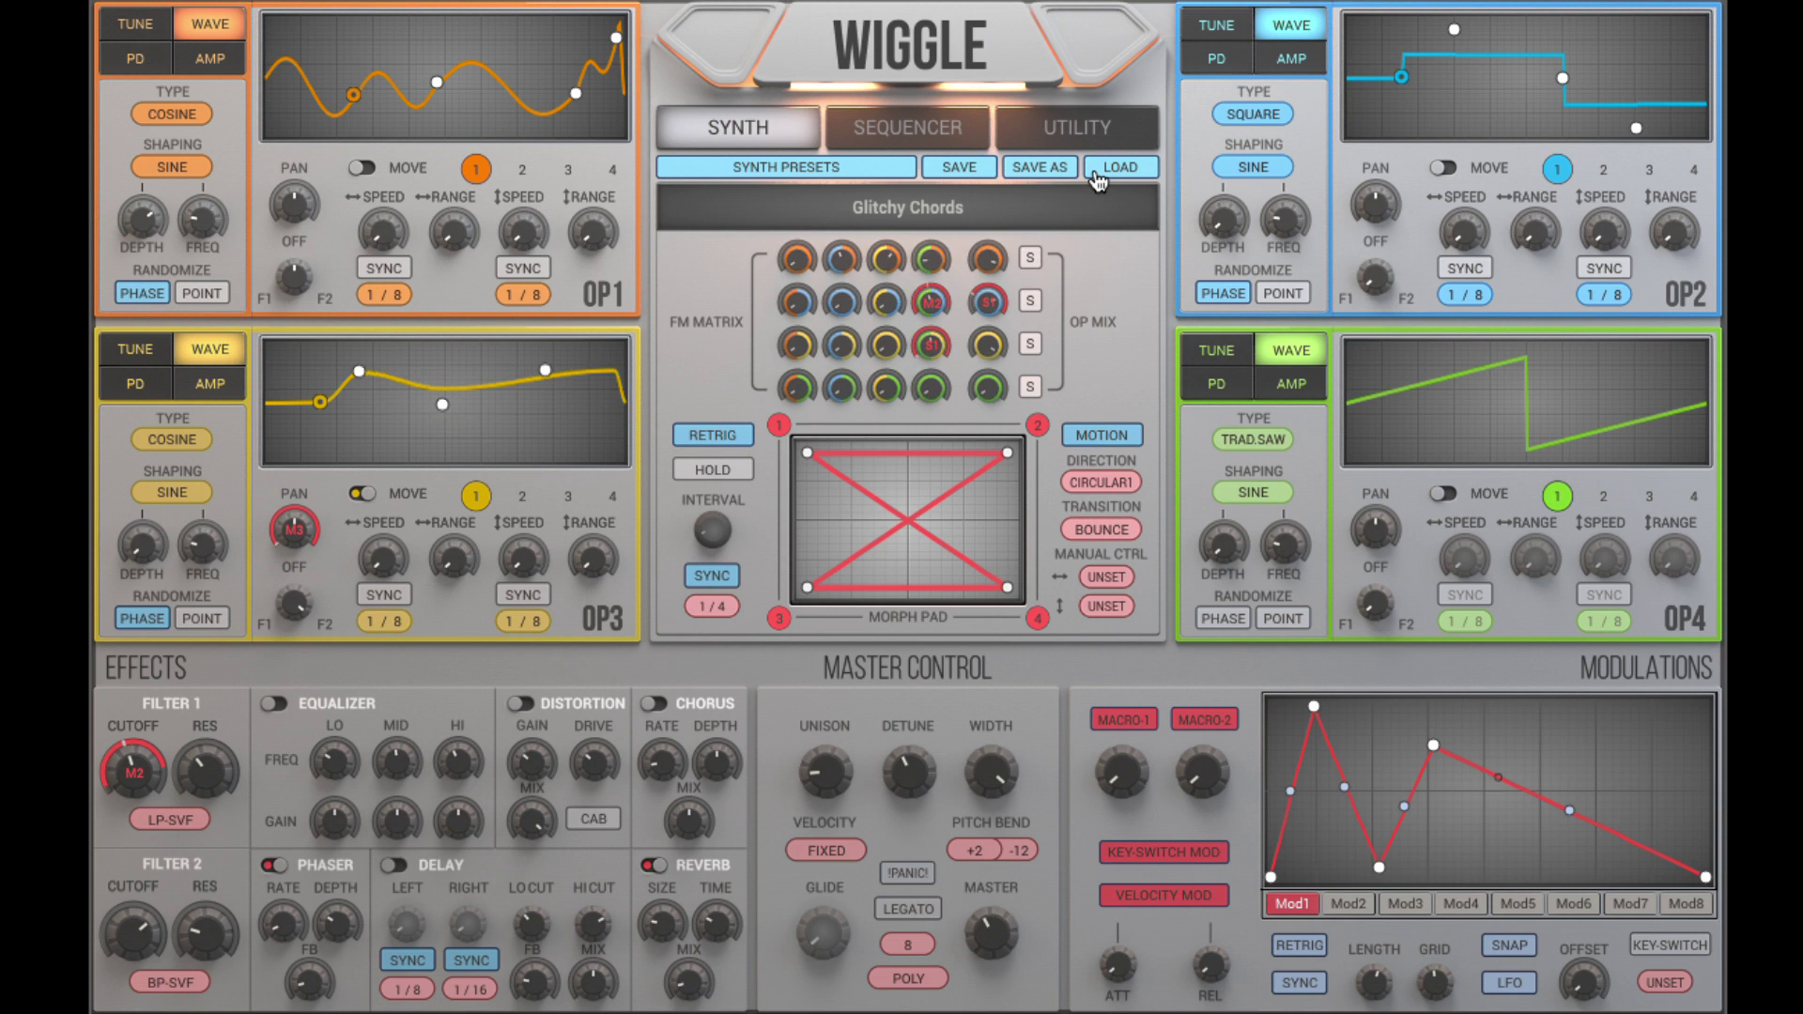
Filter the preset browser to SEQ Poly and Tutorial, then select Glitchy Chords
left_click(880, 170)
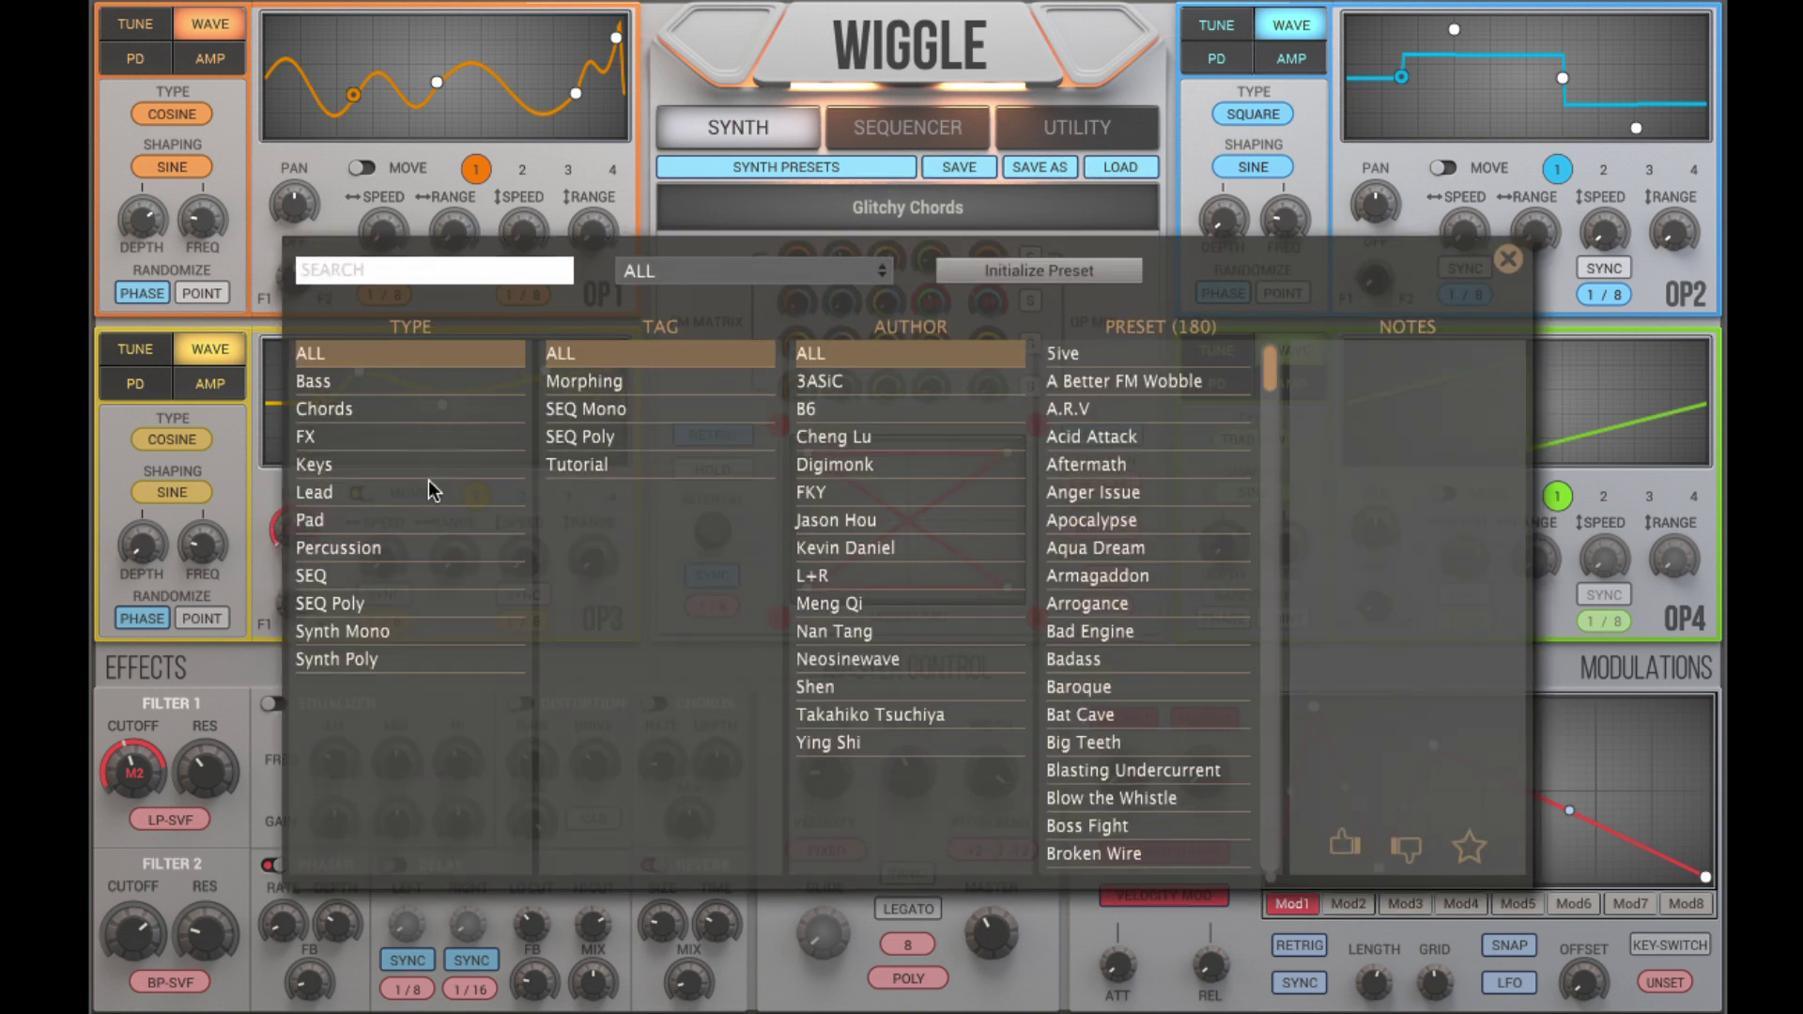
left_click(375, 605)
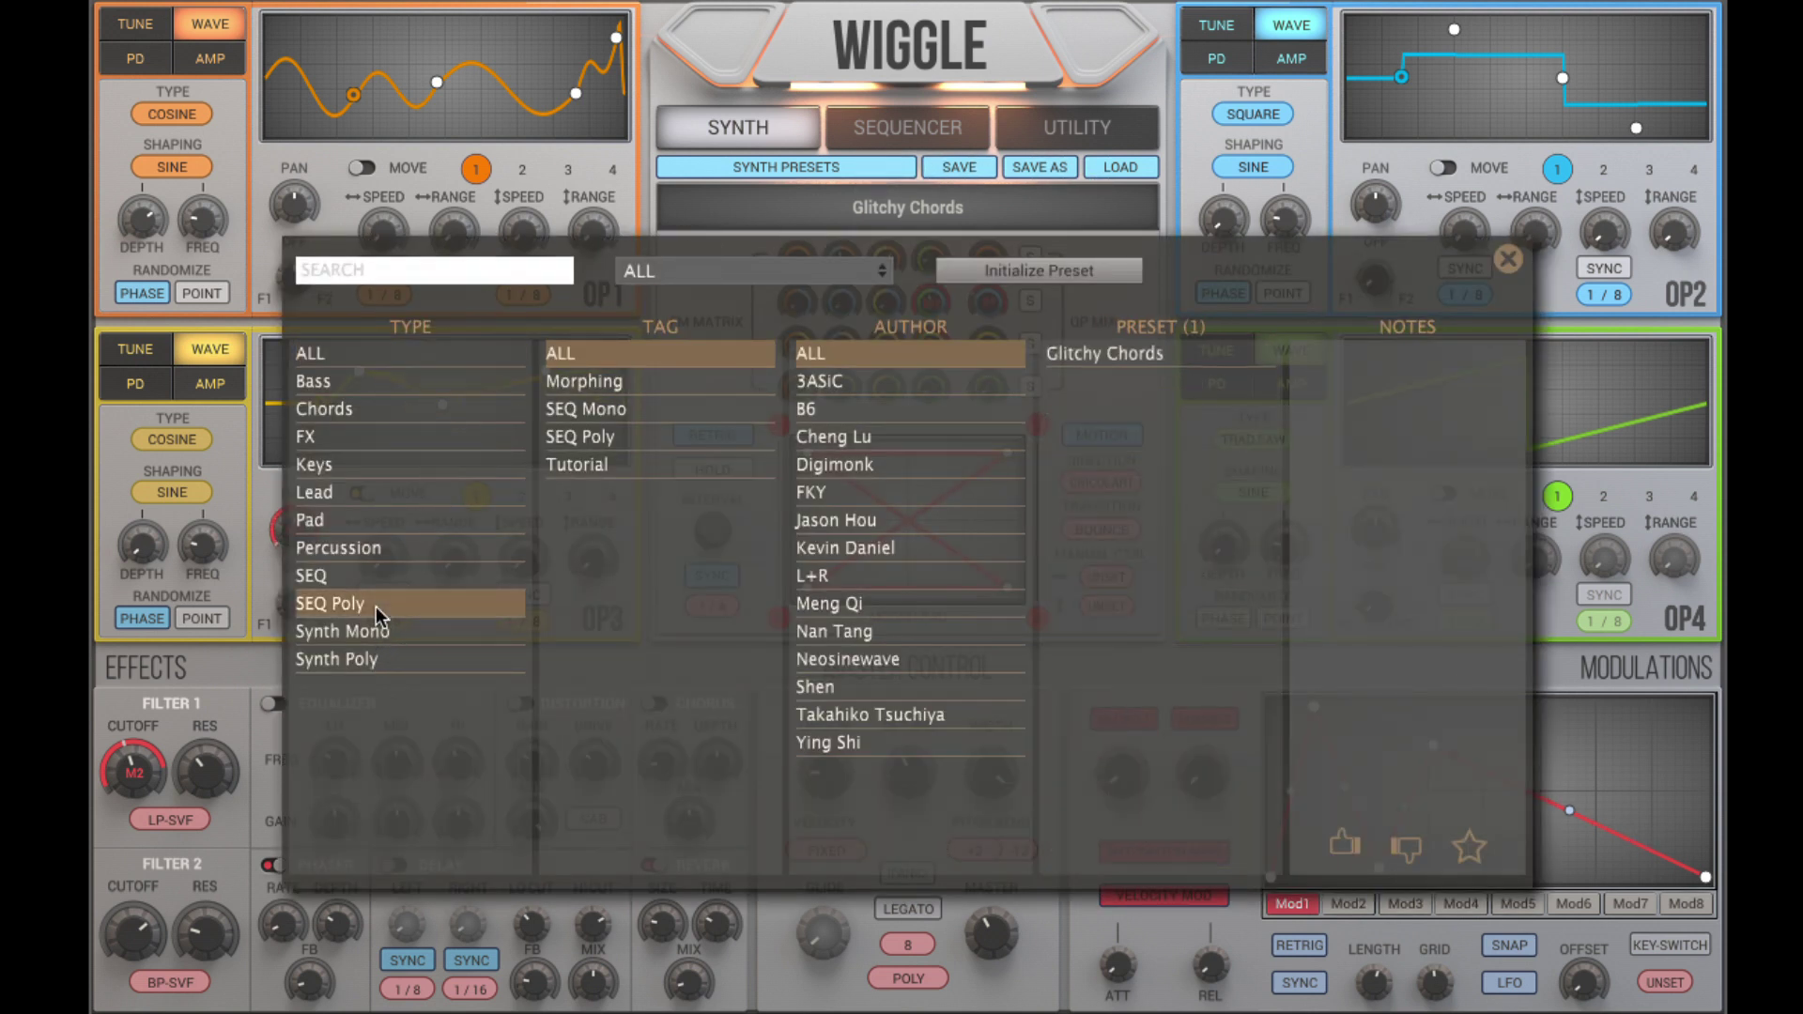
left_click(615, 469)
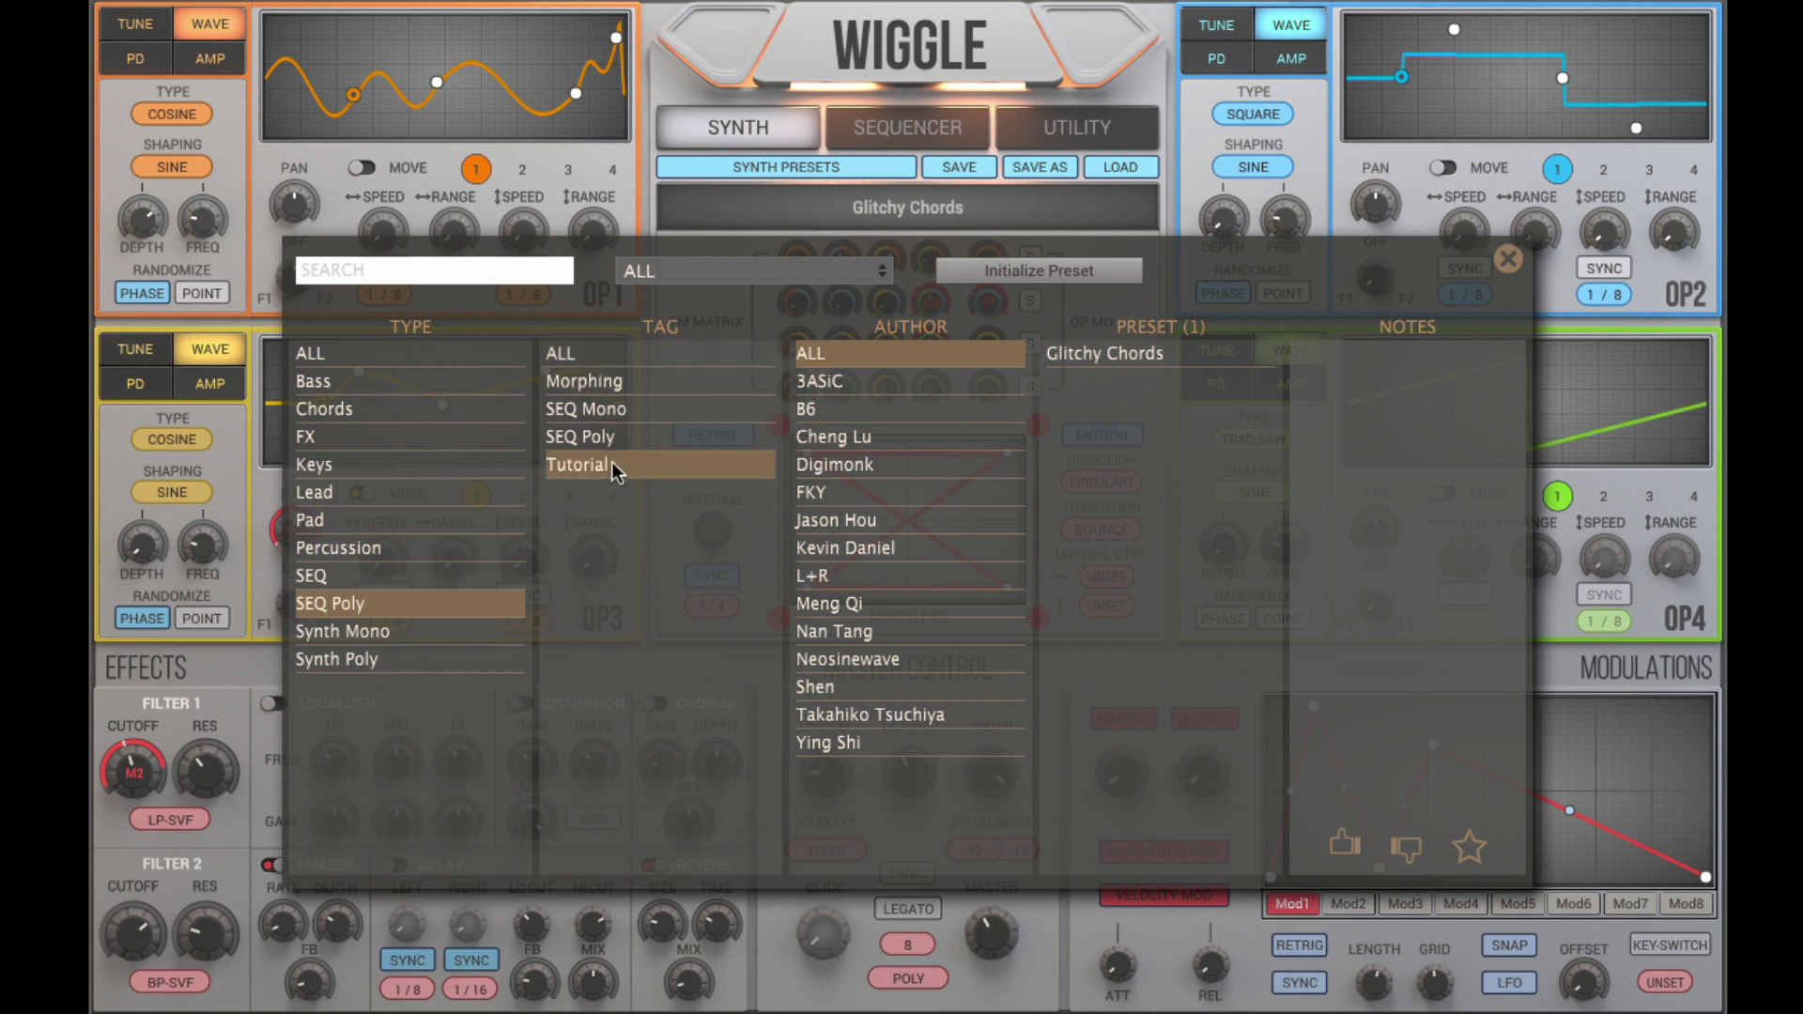
left_click(1059, 356)
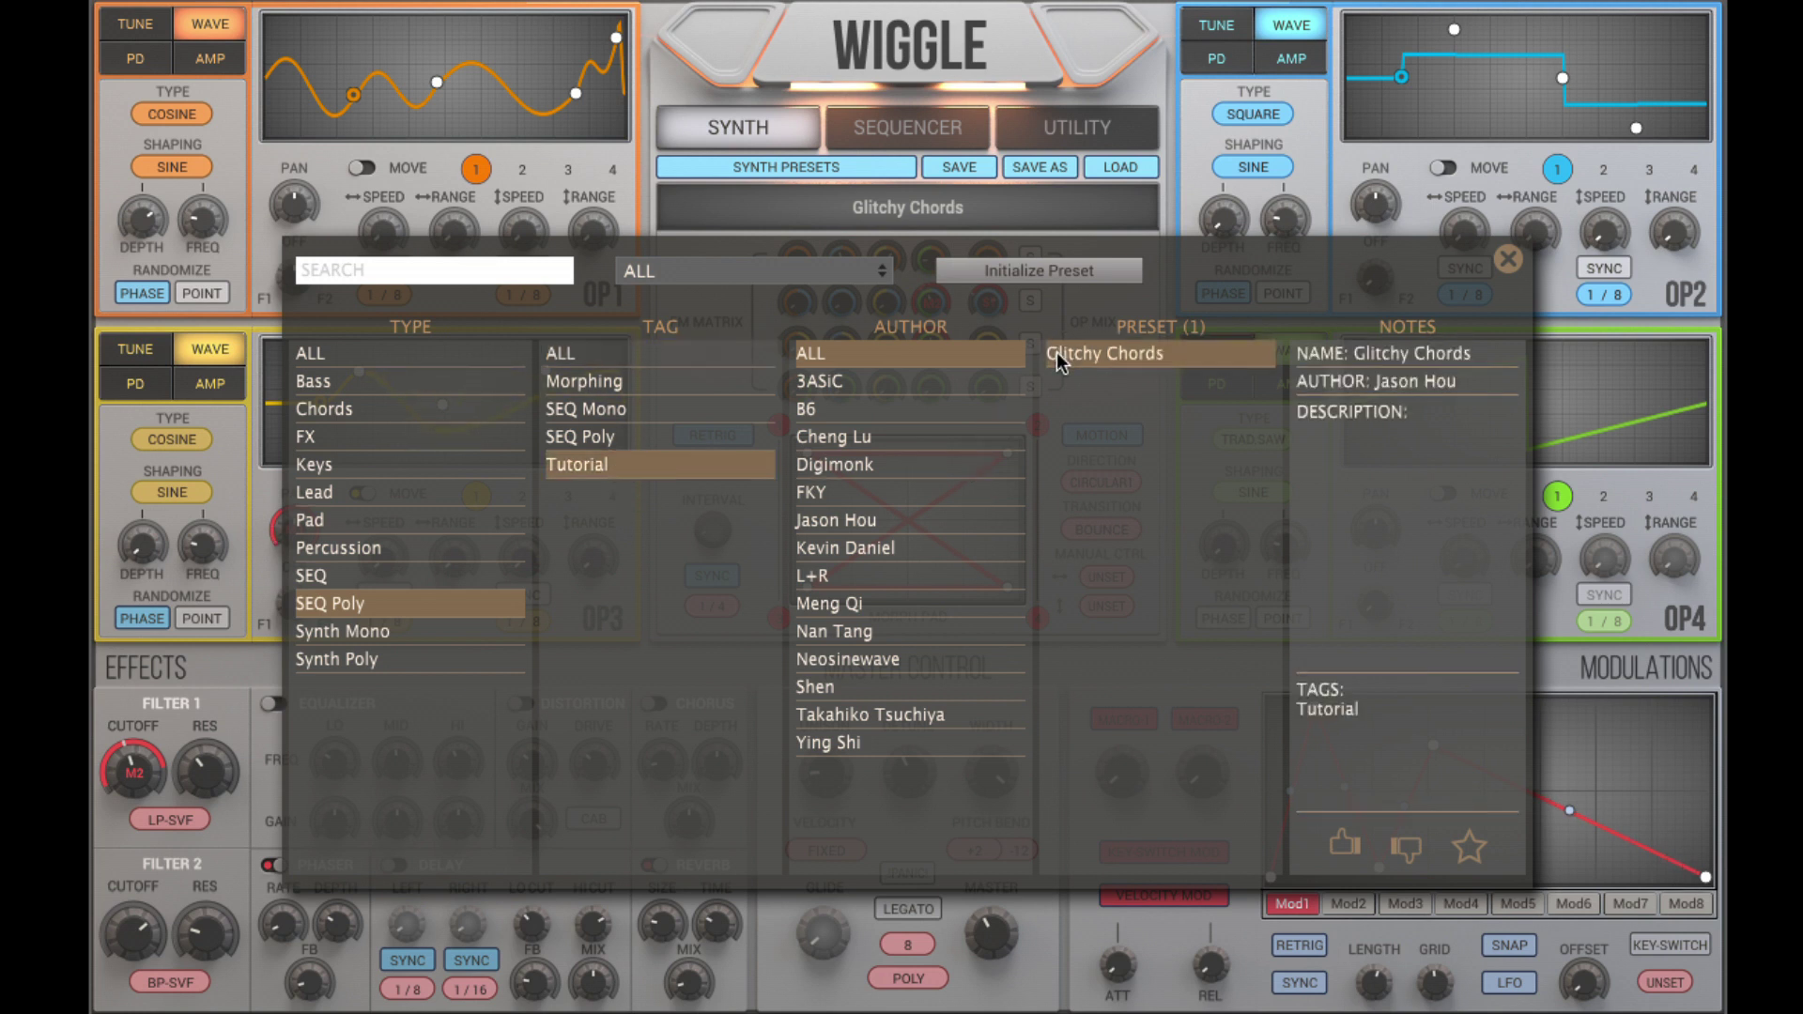